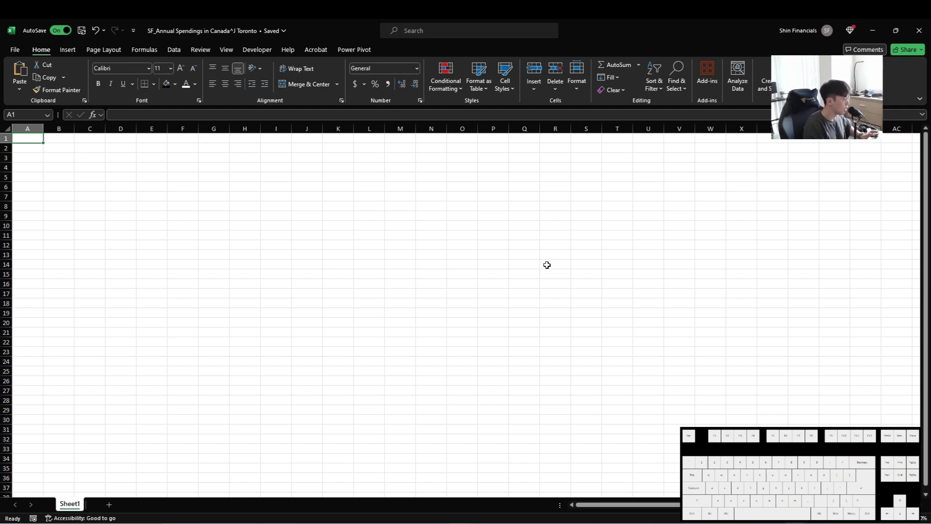
# - Fill row 1 with black and enter the title Summary in cell A1
pyautogui.hotkey('shift', 'space')
pyautogui.hotkey('alt', 'h')
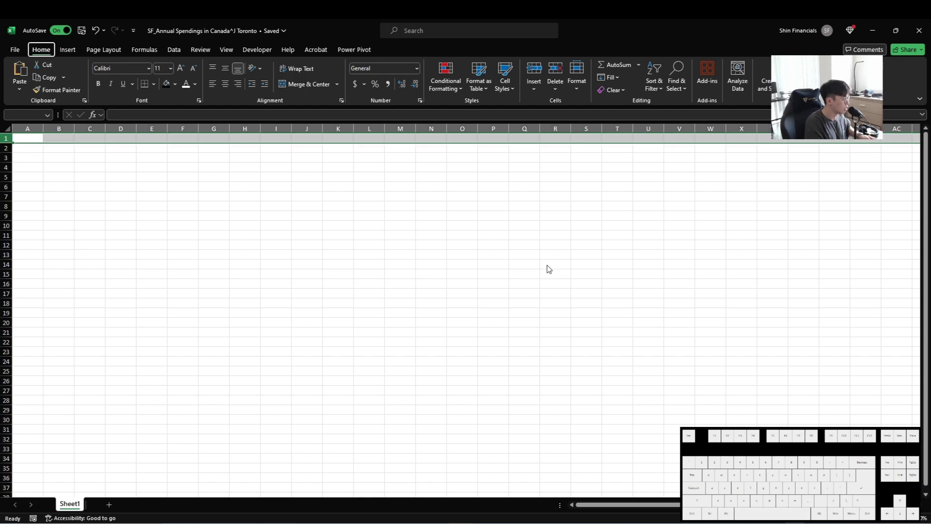
pyautogui.press('h')
pyautogui.press('Right')
pyautogui.press('Return')
pyautogui.write('Summary')
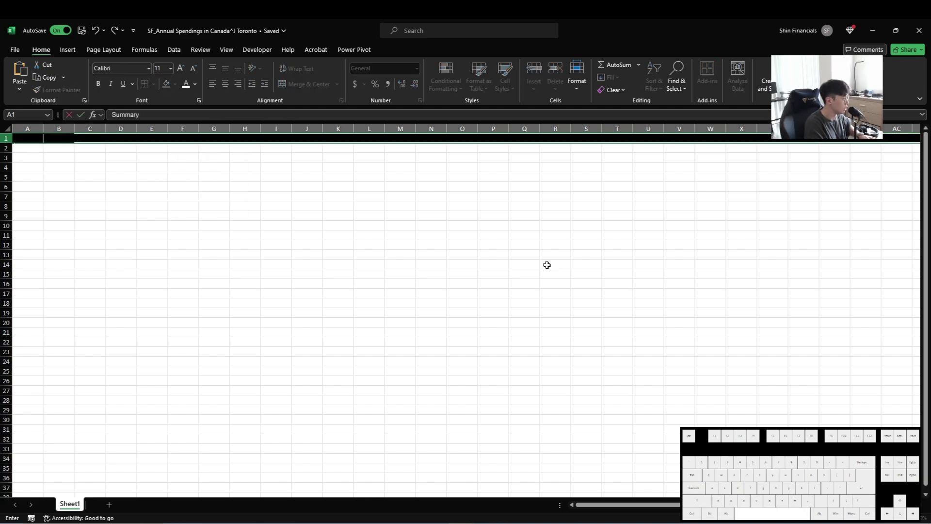
pyautogui.press('BackSpace')
pyautogui.press('Return')
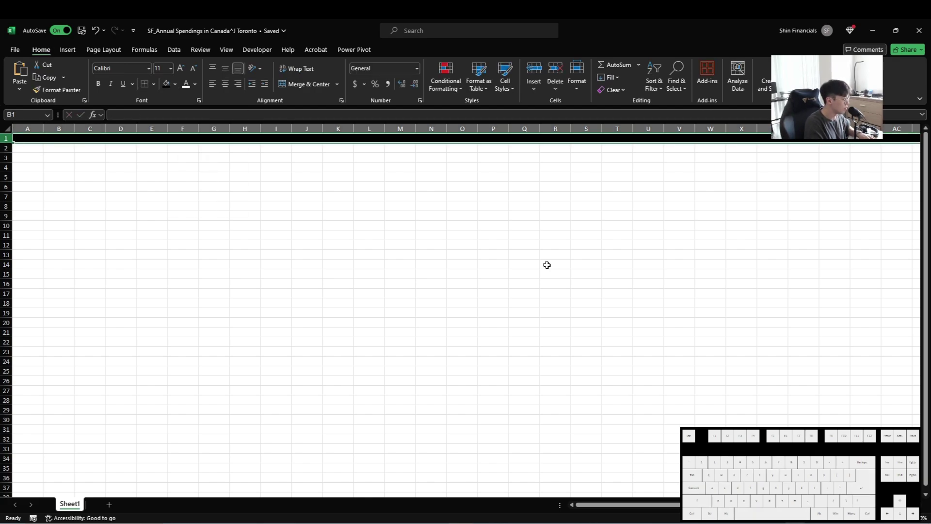
# - Format the row 1 text as white, bold and 20 pt
pyautogui.hotkey('alt', 'h')
pyautogui.press('f')
pyautogui.press('c')
pyautogui.press('Down')
pyautogui.press('Return')
pyautogui.hotkey('ctrl', 'b')
pyautogui.hotkey('alt', 'h')
pyautogui.write('fs')
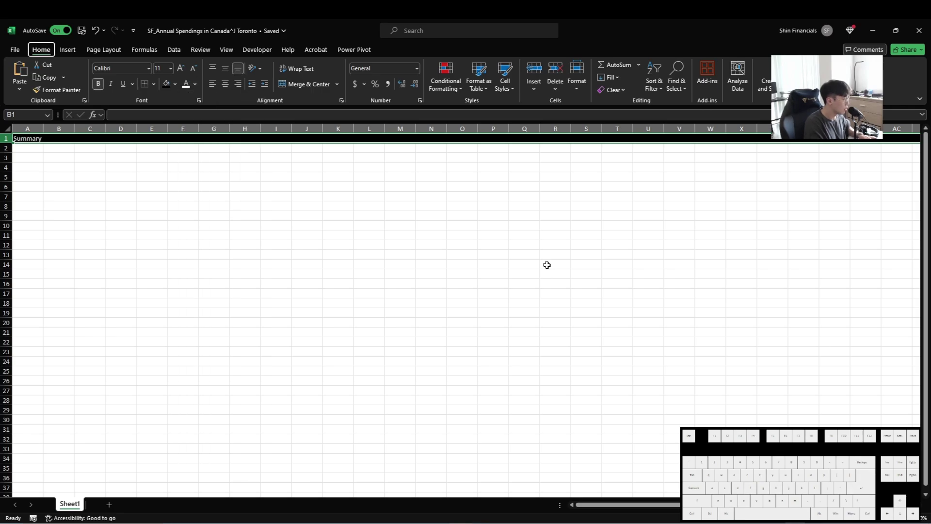
pyautogui.write('20')
pyautogui.press('Return')
# - Set the width of column A to 1
pyautogui.press('Left')
pyautogui.press('Down')
pyautogui.hotkey('alt', 'h')
pyautogui.write('ow1')
pyautogui.press('Return')
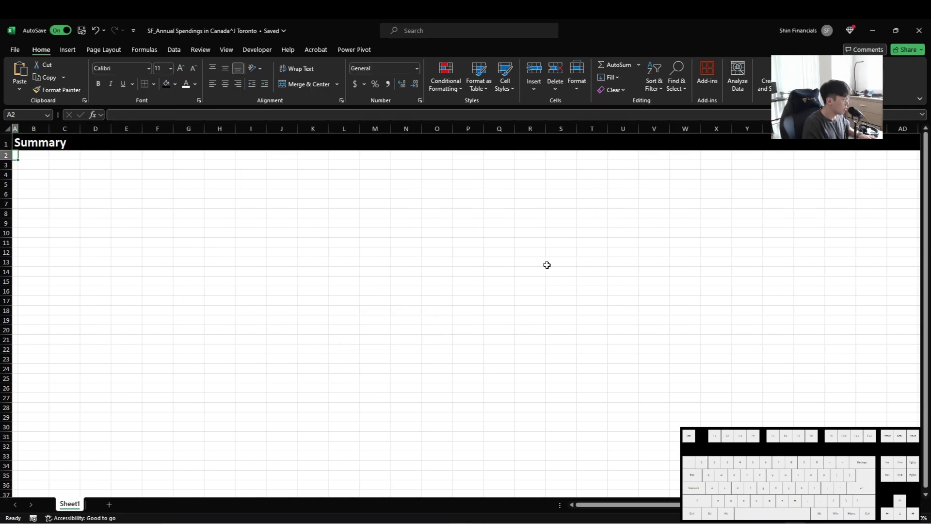
# - Insert three new blank worksheets in the workbook
pyautogui.hotkey('shift', 'F11')
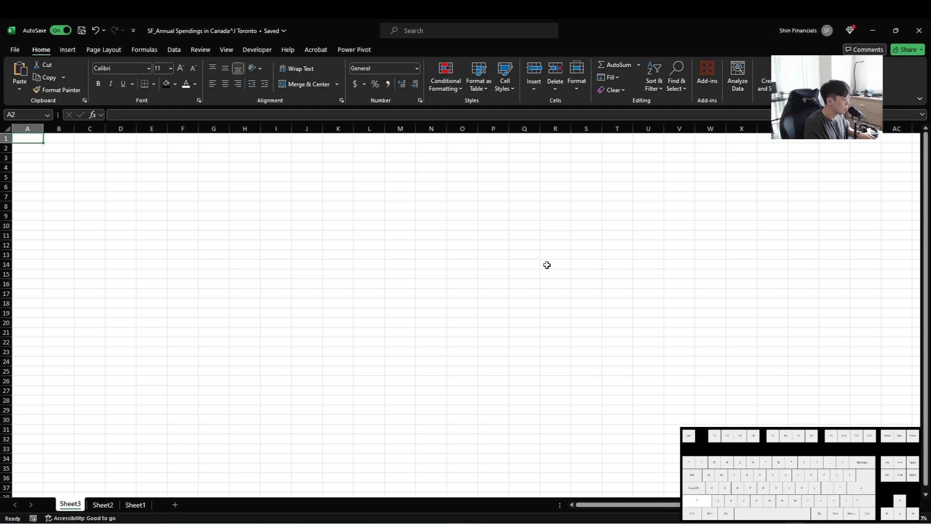
pyautogui.hotkey('shift', 'F11')
pyautogui.hotkey('shift', 'F11')
# - Rename the Sheet1 worksheet as Summary
pyautogui.hotkey('ctrl', 'pagedown')
pyautogui.hotkey('ctrl', 'pagedown')
pyautogui.hotkey('ctrl', 'pagedown')
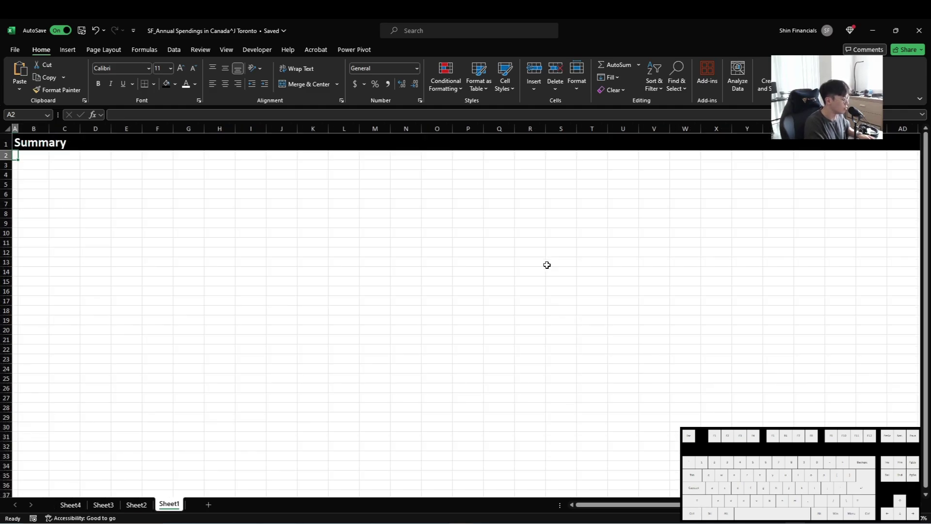
pyautogui.hotkey('alt', 'h')
pyautogui.press('o')
pyautogui.press('r')
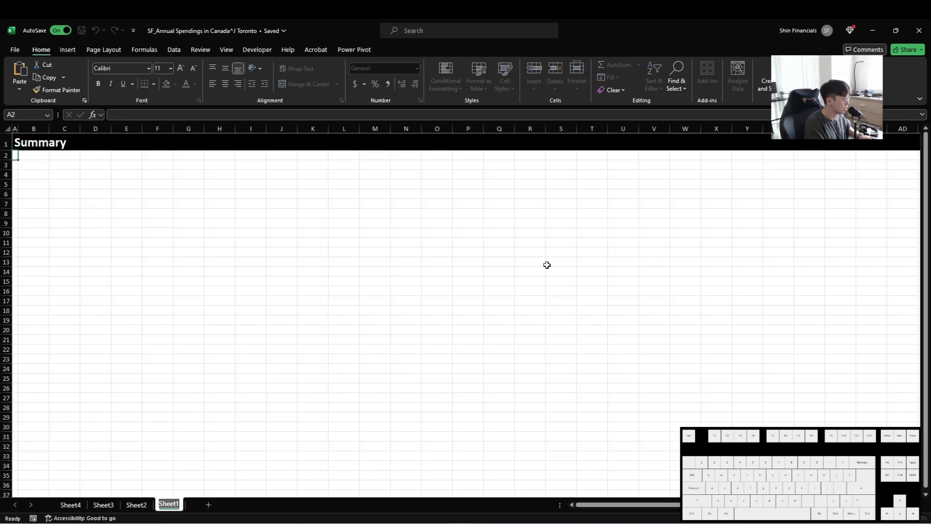
pyautogui.write('Summary')
pyautogui.press('Return')
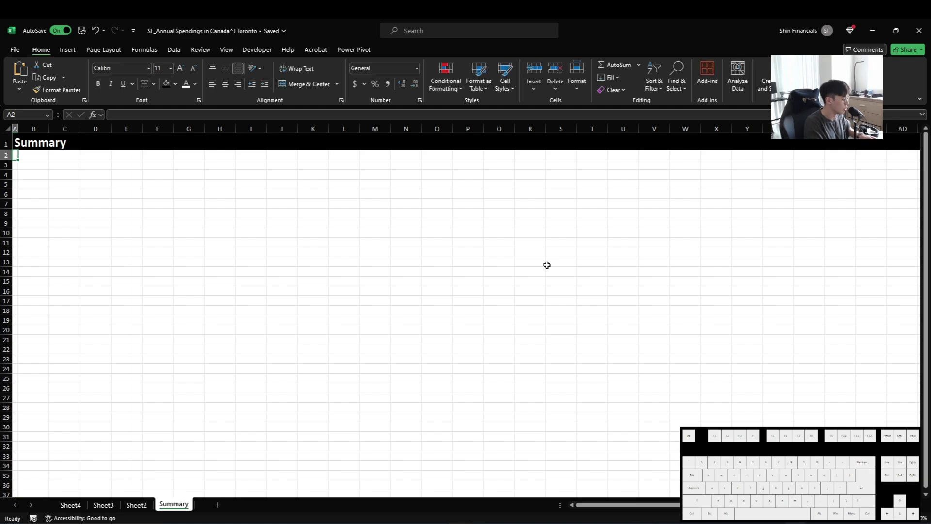
# - Move the Summary sheet before Sheet4 so it is the first sheet in the workbook
pyautogui.hotkey('alt', 'h')
pyautogui.press('o')
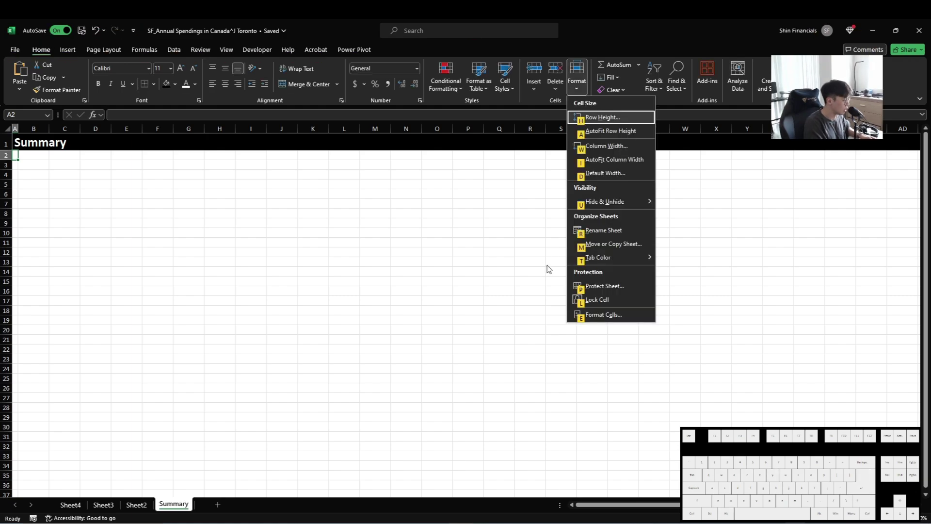
pyautogui.press('m')
pyautogui.press('Down')
pyautogui.press('Down')
pyautogui.press('Down')
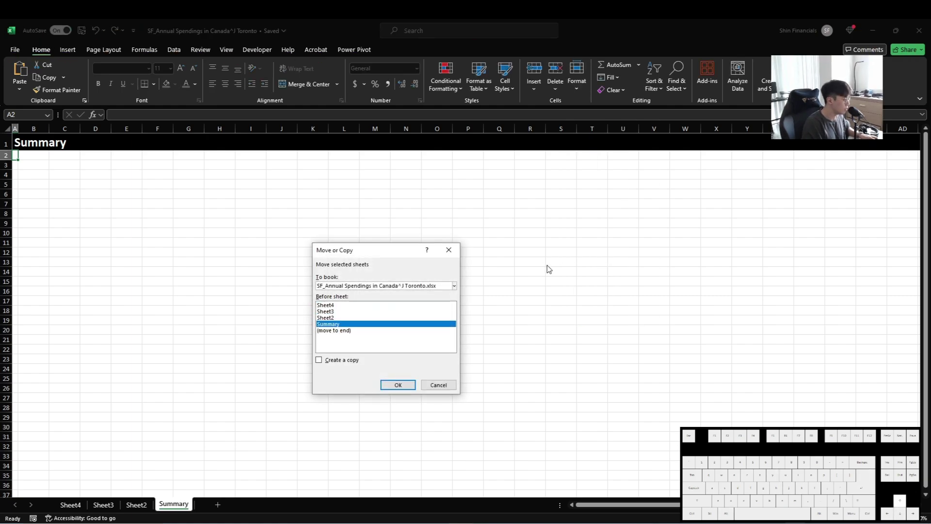
pyautogui.press('Up')
pyautogui.press('Up')
pyautogui.press('Up')
pyautogui.press('Return')
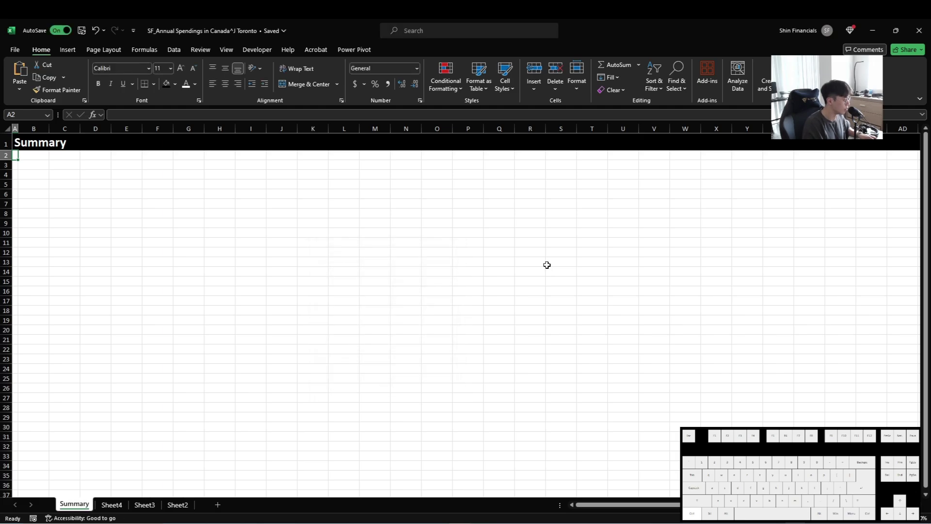
# - Set the Summary sheet's tab color to white
pyautogui.hotkey('ctrl', 'pagedown')
pyautogui.hotkey('ctrl', 'pagedown')
pyautogui.hotkey('ctrl', 'pageup')
pyautogui.hotkey('ctrl', 'pageup')
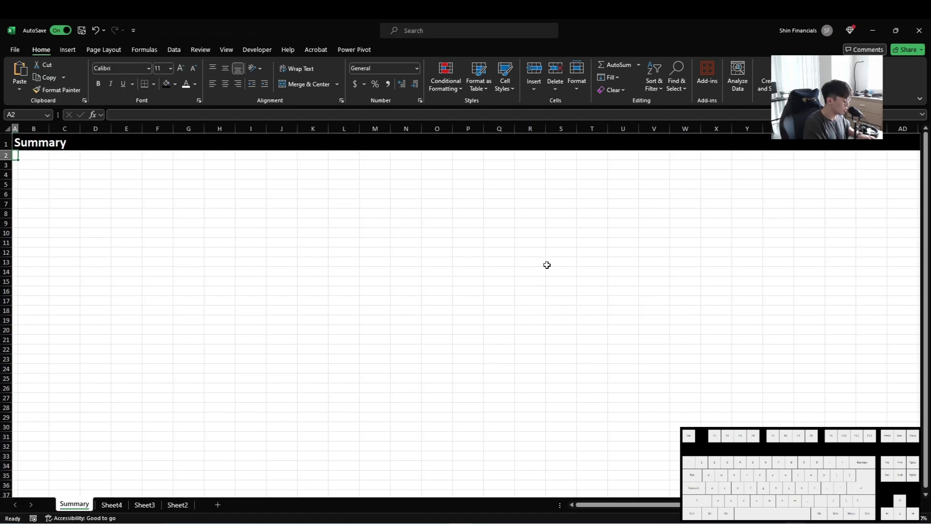
pyautogui.hotkey('alt', 'h')
pyautogui.press('o')
pyautogui.press('t')
pyautogui.press('n')
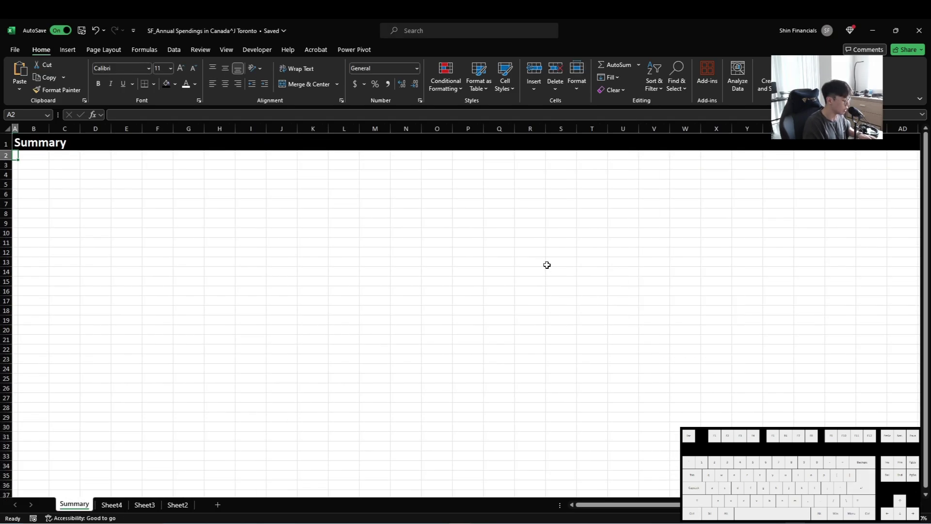
# - Insert two more blank worksheets between Summary and Sheet4
pyautogui.hotkey('ctrl', 'pagedown')
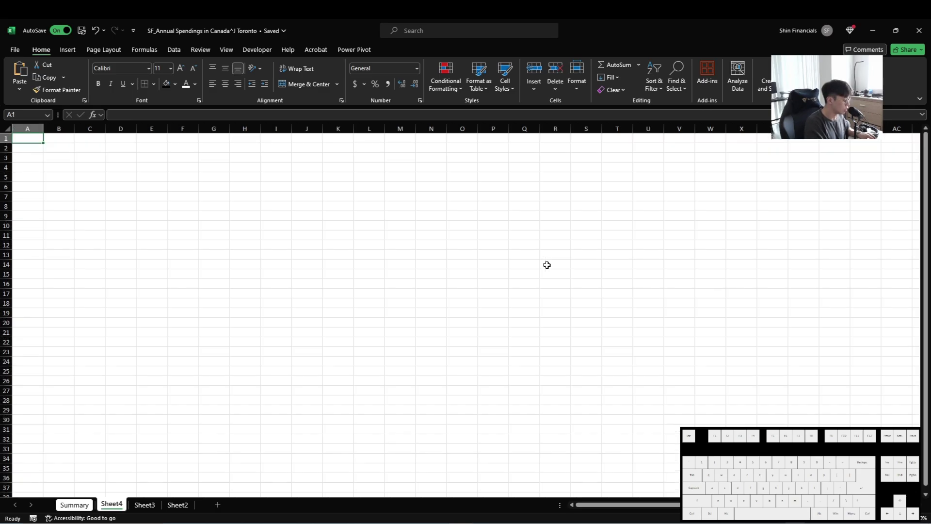
pyautogui.hotkey('shift', 'F11')
pyautogui.press('shift')
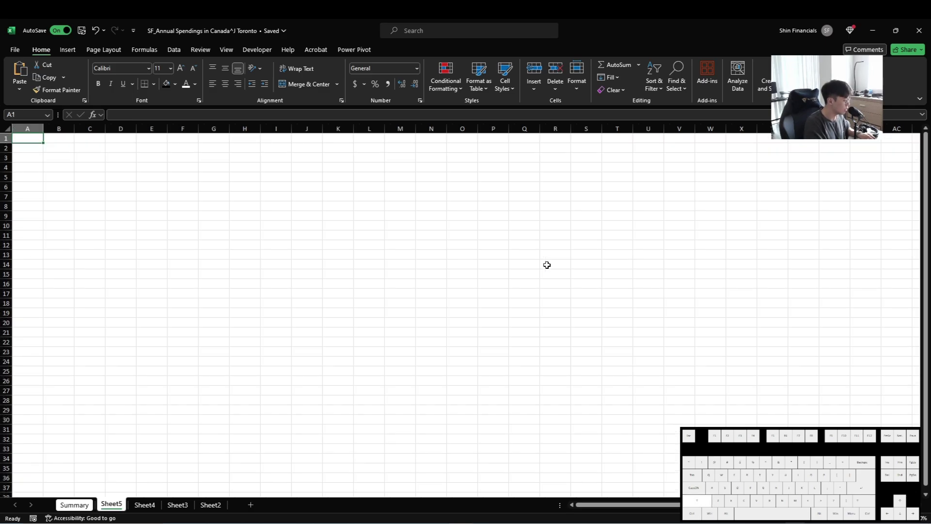
pyautogui.hotkey('shift', 'F11')
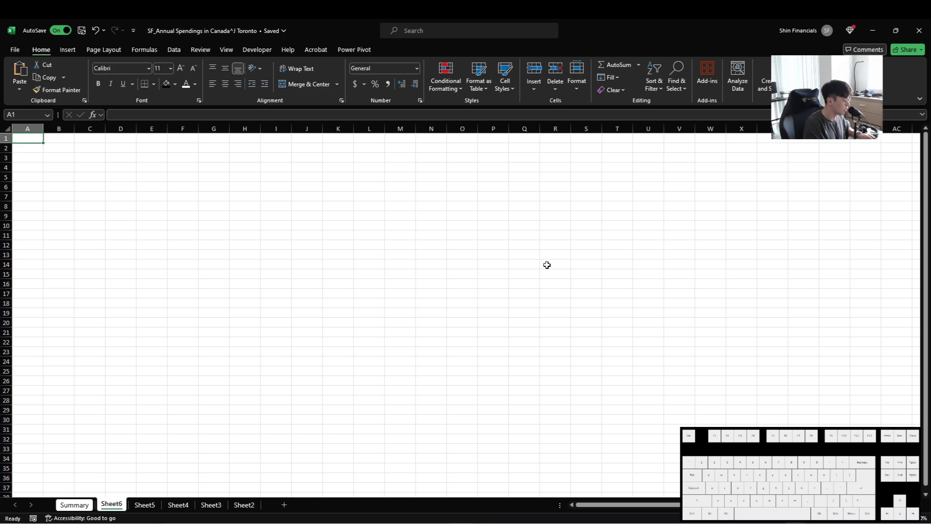
pyautogui.hotkey('ctrl', 'pagedown')
pyautogui.hotkey('ctrl', 'pagedown')
pyautogui.hotkey('ctrl', 'pagedown')
pyautogui.hotkey('ctrl', 'pagedown')
pyautogui.hotkey('ctrl', 'pageup')
pyautogui.hotkey('ctrl', 'pageup')
pyautogui.hotkey('ctrl', 'pageup')
pyautogui.hotkey('ctrl', 'pageup')
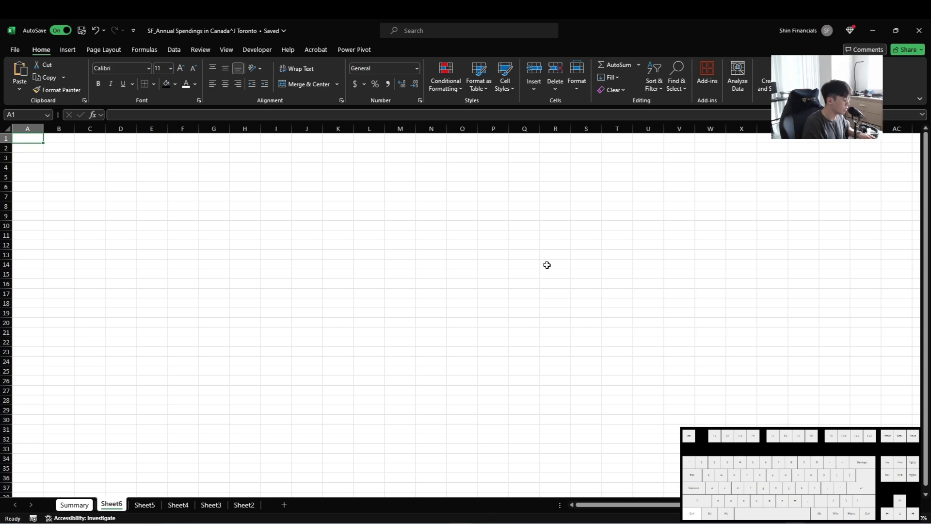
# - Set the height of row 2 on the Source Data sheet to 5 and save the workbook
pyautogui.hotkey('alt', 'h')
pyautogui.write('o')
pyautogui.write('h')
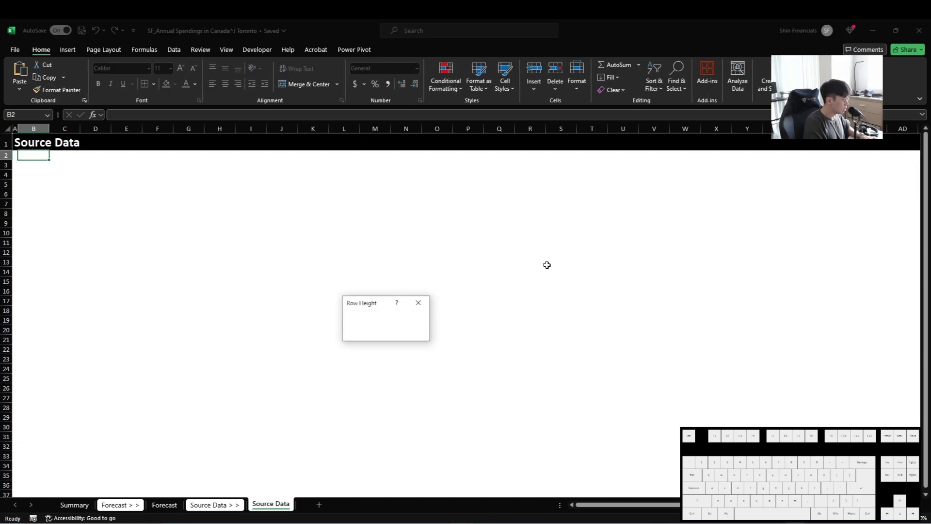
pyautogui.write('5')
pyautogui.press('Return')
pyautogui.press('Down')
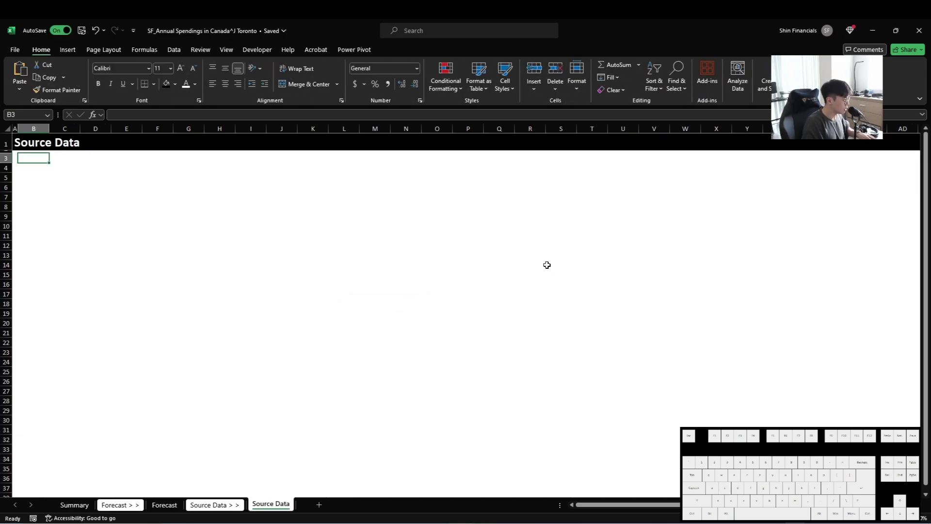
pyautogui.hotkey('ctrl', 's')
# - Look through the workbook's sheets and return to the blank Forecast sheet
pyautogui.hotkey('ctrl', 'pageup')
pyautogui.hotkey('ctrl', 'pageup')
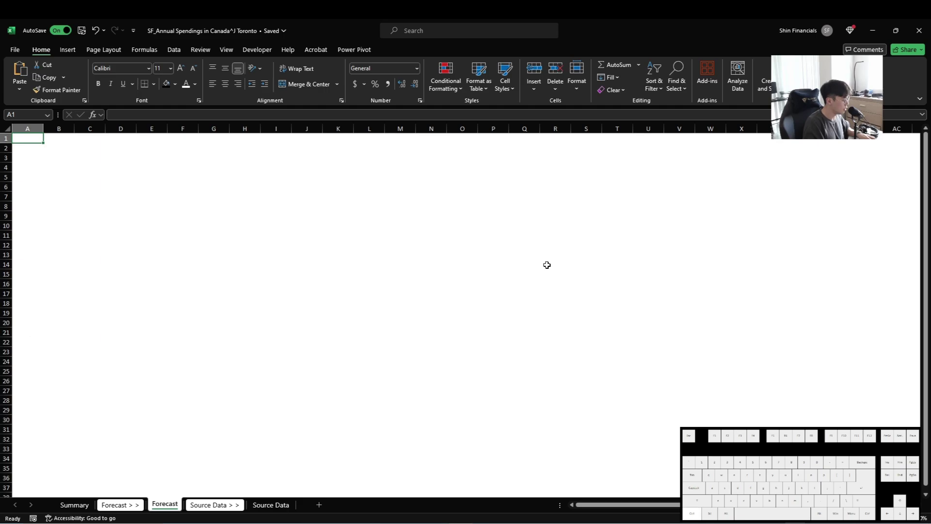
pyautogui.hotkey('ctrl', 'pagedown')
pyautogui.hotkey('ctrl', 'pagedown')
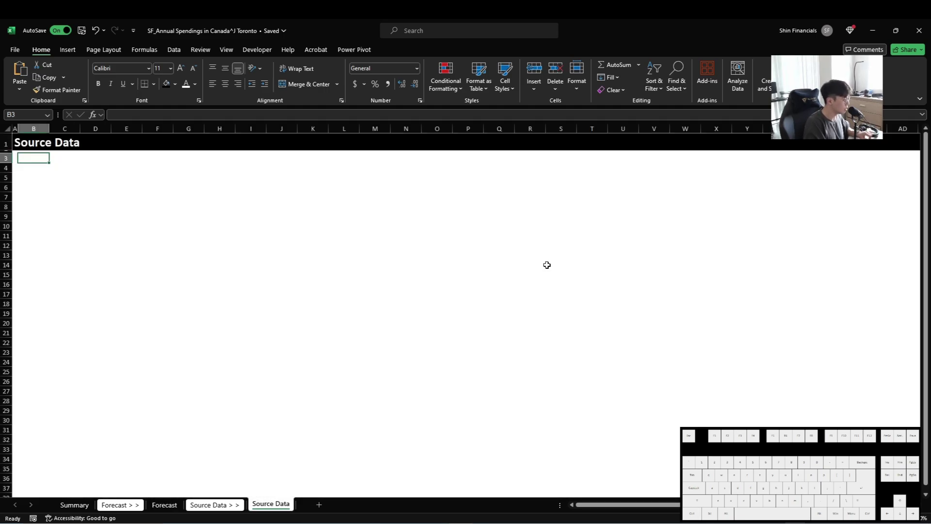
pyautogui.hotkey('ctrl', 'pageup')
pyautogui.hotkey('ctrl', 'pageup')
pyautogui.hotkey('ctrl', 'pageup')
pyautogui.hotkey('ctrl', 'pageup')
pyautogui.hotkey('ctrl', 'pagedown')
pyautogui.hotkey('ctrl', 'pagedown')
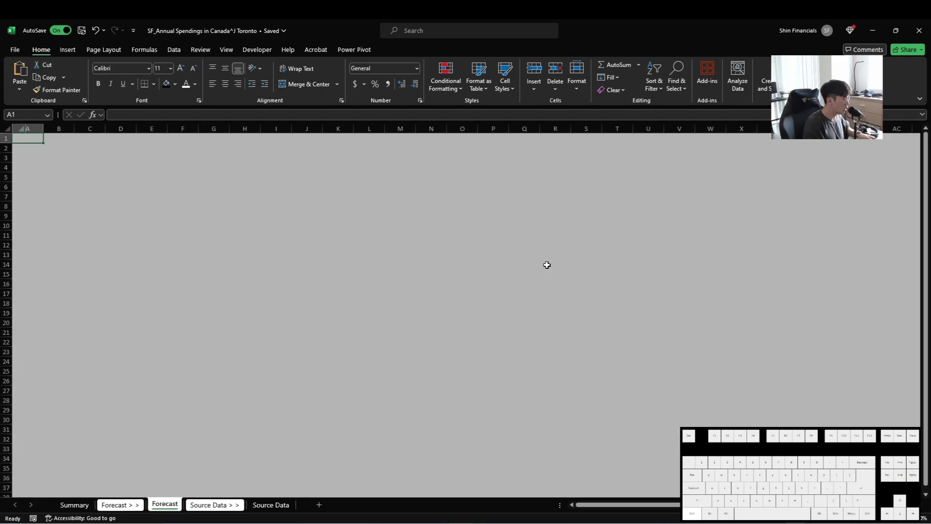
# - Fill row 1 of the Forecast sheet with black
pyautogui.hotkey('shift', 'space')
pyautogui.hotkey('alt', 'h')
pyautogui.press('h')
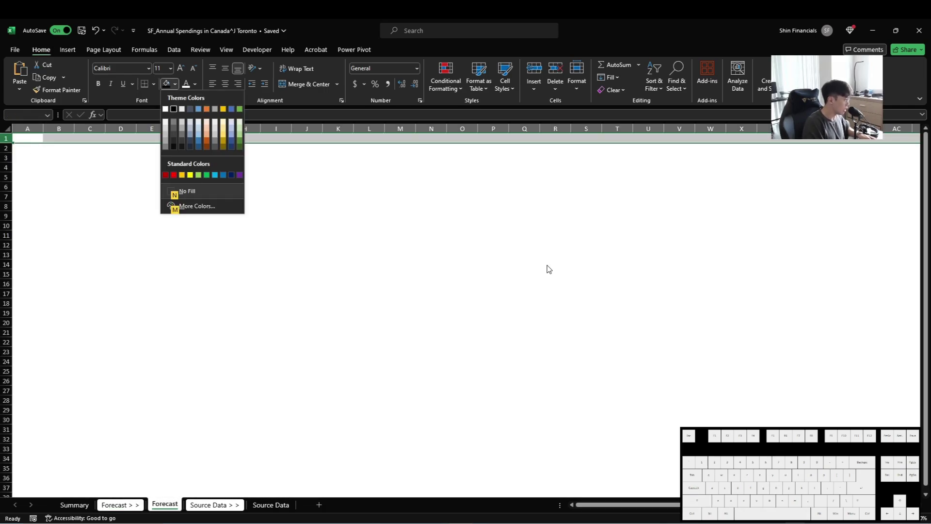
pyautogui.press('Right')
pyautogui.press('Return')
# - Set the row 1 font color to white and enter the title Forecast in cell A1
pyautogui.press('alt')
pyautogui.press('h')
pyautogui.press('f')
pyautogui.press('c')
pyautogui.press('Down')
pyautogui.press('Return')
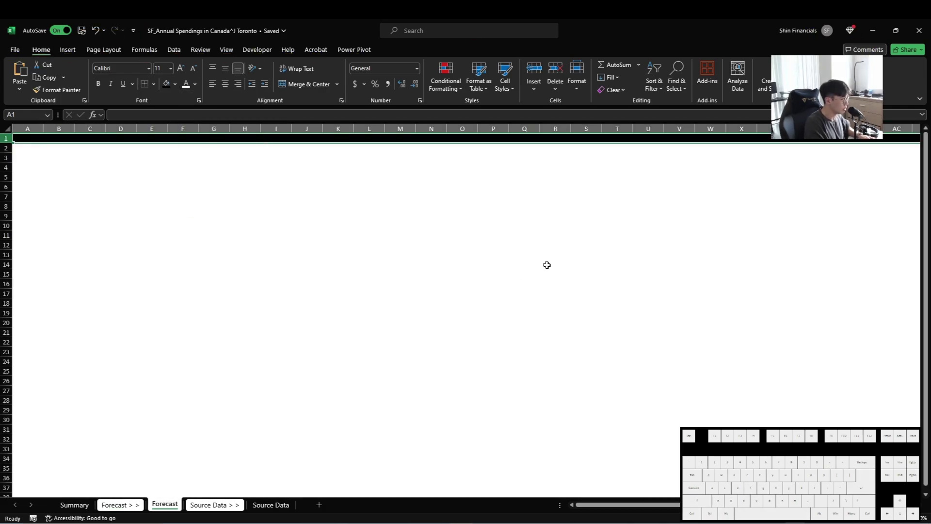
pyautogui.write('Forecast')
pyautogui.press('Tab')
# - Copy row 1 of the Summary sheet, paste only its formats onto row 1 of the Forecast sheet, and save the workbook
pyautogui.hotkey('ctrl', 'c')
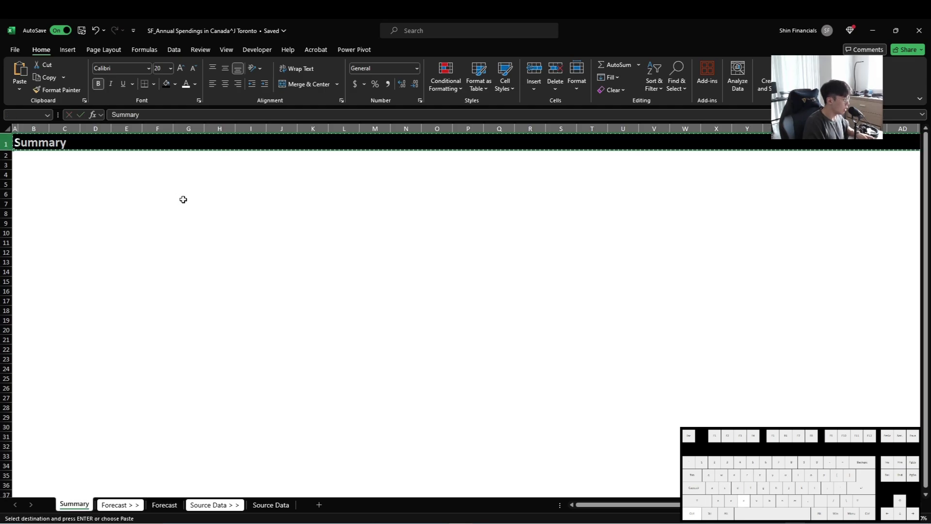
pyautogui.hotkey('ctrl', 'pagedown')
pyautogui.hotkey('ctrl', 'pagedown')
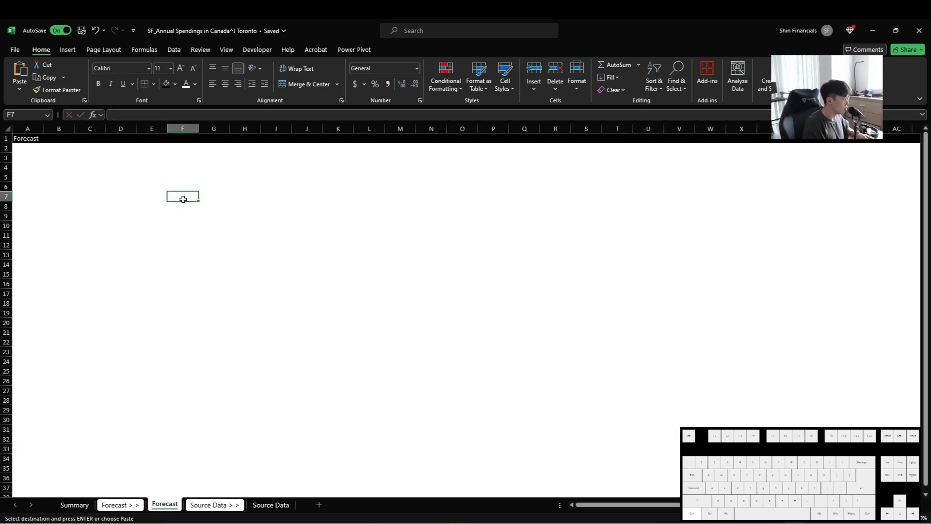
pyautogui.hotkey('ctrl', 'Home')
pyautogui.hotkey('ctrl', 'alt', 'v')
pyautogui.press('t')
pyautogui.press('Return')
pyautogui.press('Right')
pyautogui.press('Down')
pyautogui.press('Down')
pyautogui.press('Left')
pyautogui.hotkey('ctrl', 's')
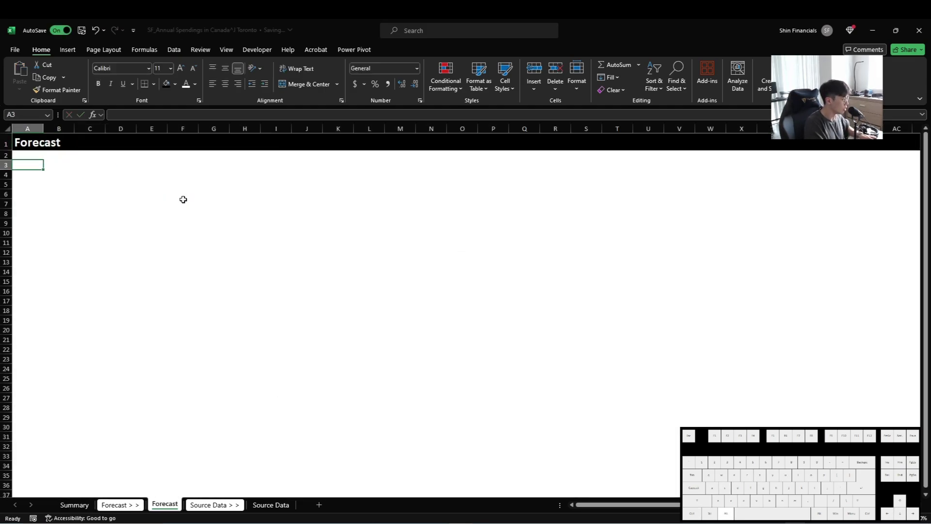
# - Set the width of column A on the Forecast sheet to 1
pyautogui.hotkey('alt', 'h')
pyautogui.write('ow1')
pyautogui.press('Return')
# - Enter the date January 31, 2024 in cell E3 of the Forecast sheet
pyautogui.press('Right')
pyautogui.press('Right')
pyautogui.press('Right')
pyautogui.press('Right')
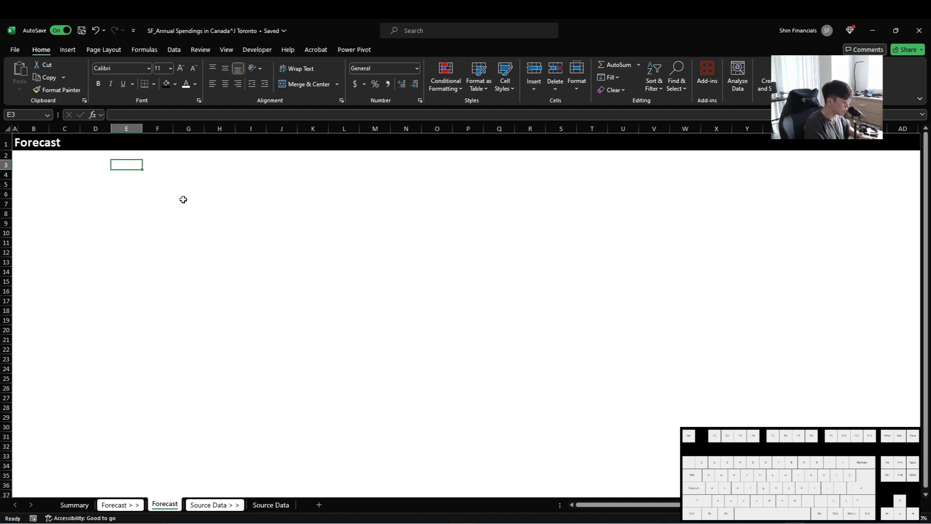
pyautogui.write('January')
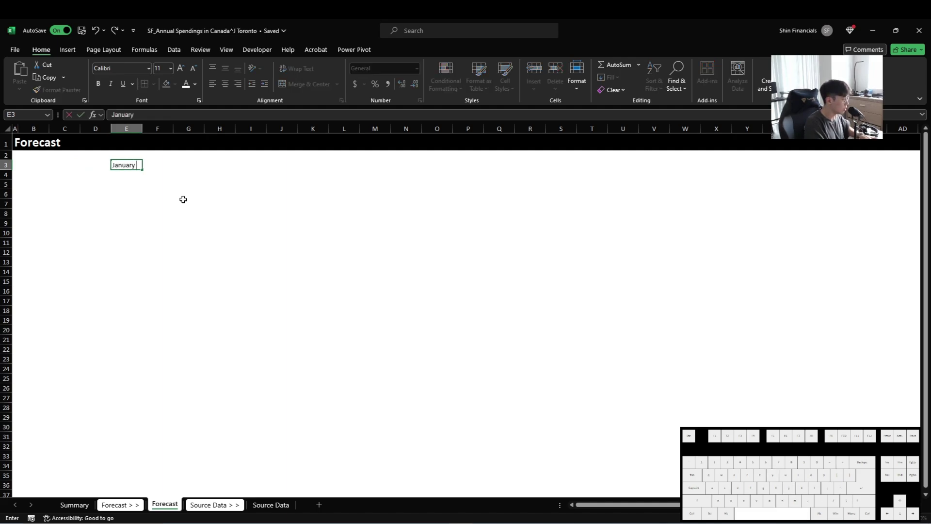
pyautogui.write(' 31,')
pyautogui.press('Return')
pyautogui.press('Up')
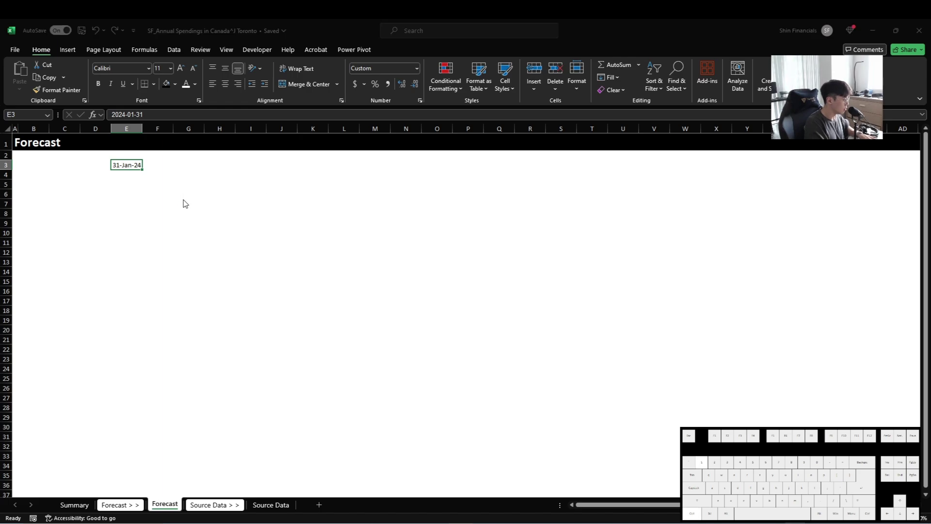
pyautogui.hotkey('ctrl', '1')
pyautogui.press('Escape')
pyautogui.hotkey('ctrl', 'c')
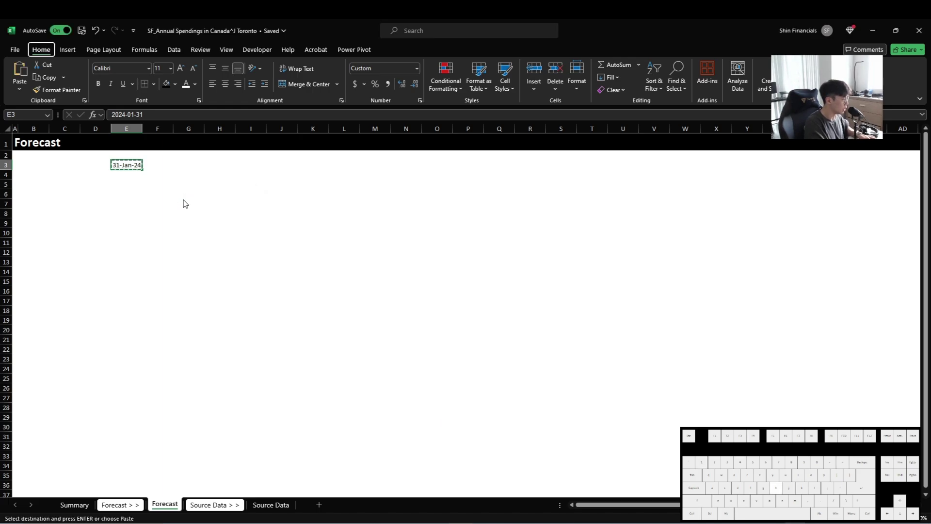
pyautogui.hotkey('ctrl', 'g')
pyautogui.hotkey('alt', 's')
pyautogui.press('Down')
pyautogui.press('Escape')
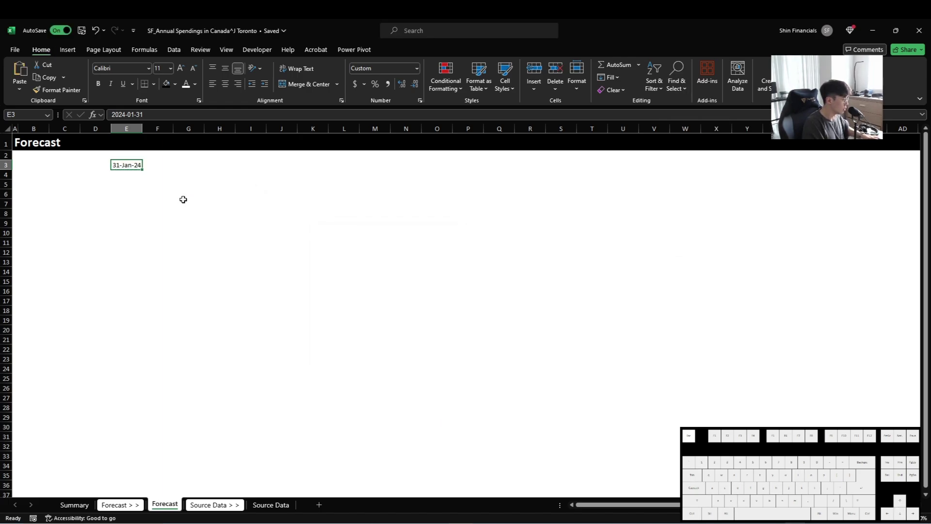
# - Fill a monthly date series along row 3 from E3 with step value 1 and stop value December 31, 2024
pyautogui.hotkey('alt', 'h')
pyautogui.press('f')
pyautogui.press('i')
pyautogui.press('s')
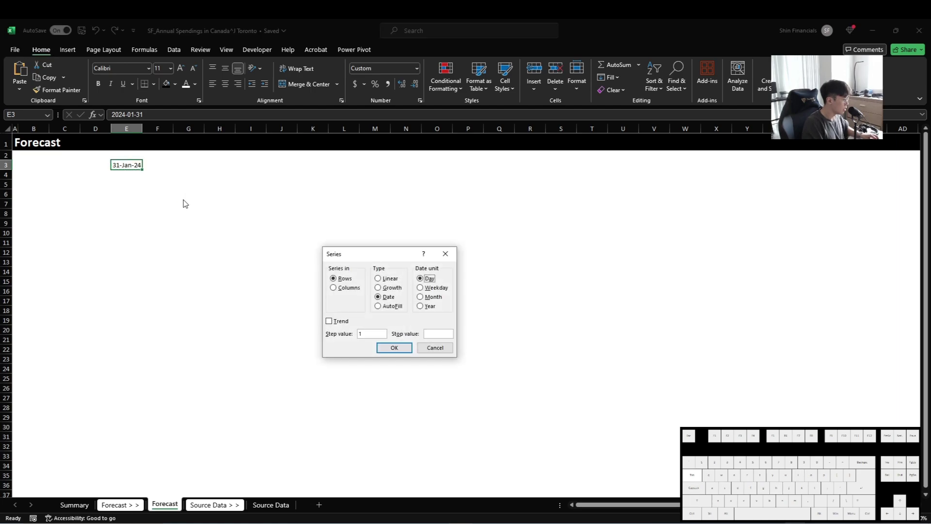
pyautogui.press('Down')
pyautogui.press('Down')
pyautogui.press('Tab')
pyautogui.hotkey('shift', 'Tab')
pyautogui.press('Tab')
pyautogui.press('Tab')
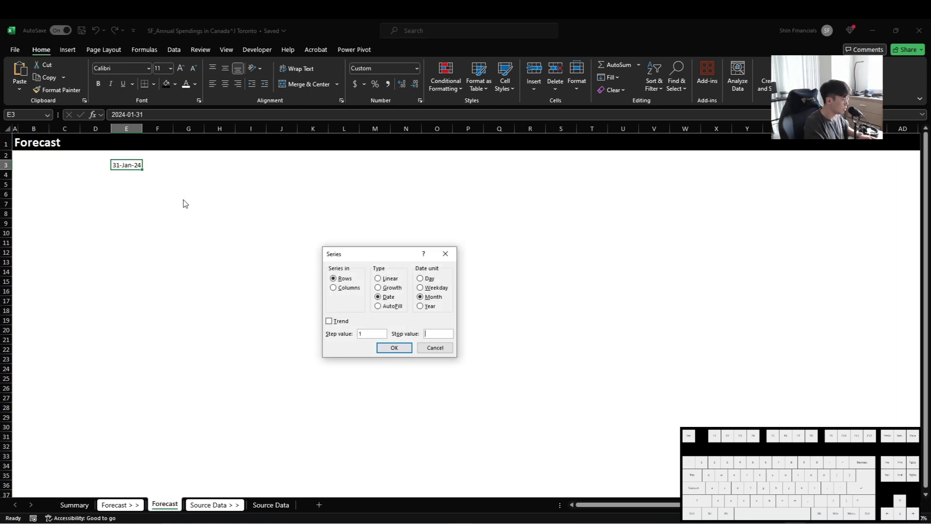
pyautogui.write('December 31, 202')
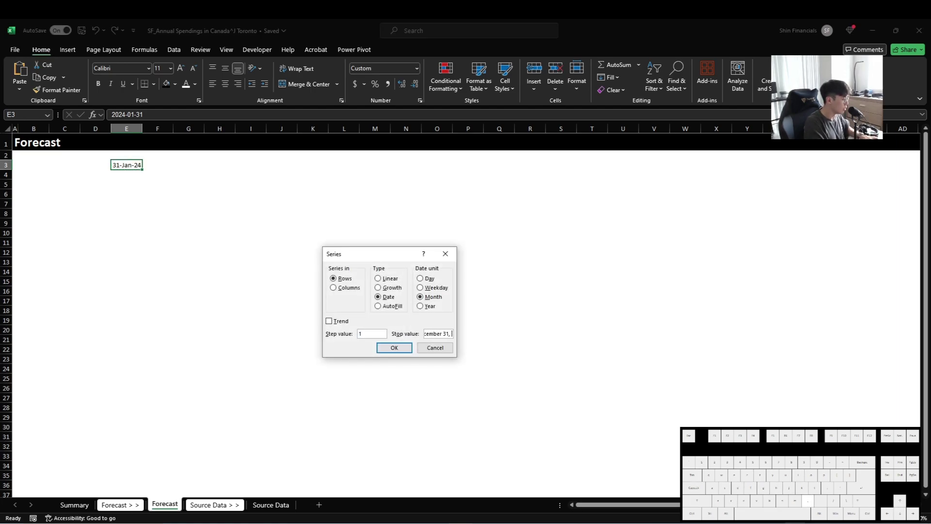
pyautogui.write('4')
pyautogui.press('Return')
pyautogui.hotkey('ctrl', 'shift', 'Right')
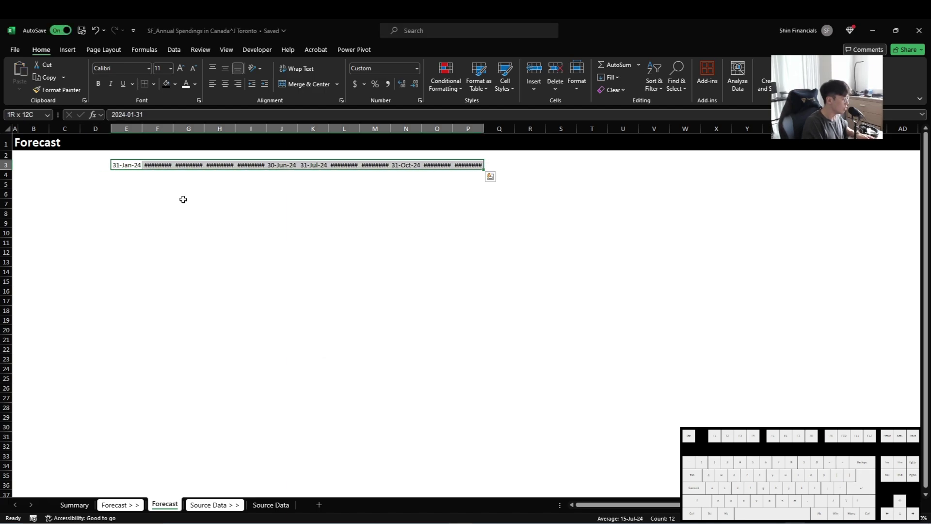
pyautogui.hotkey('ctrl', 'shift', 'Left')
pyautogui.hotkey('ctrl', 'shift', 'Right')
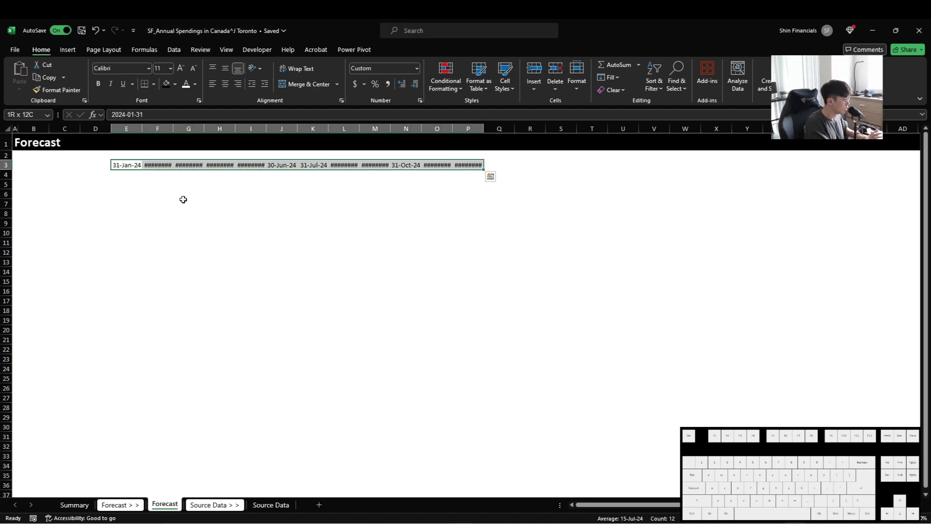
pyautogui.press('Down')
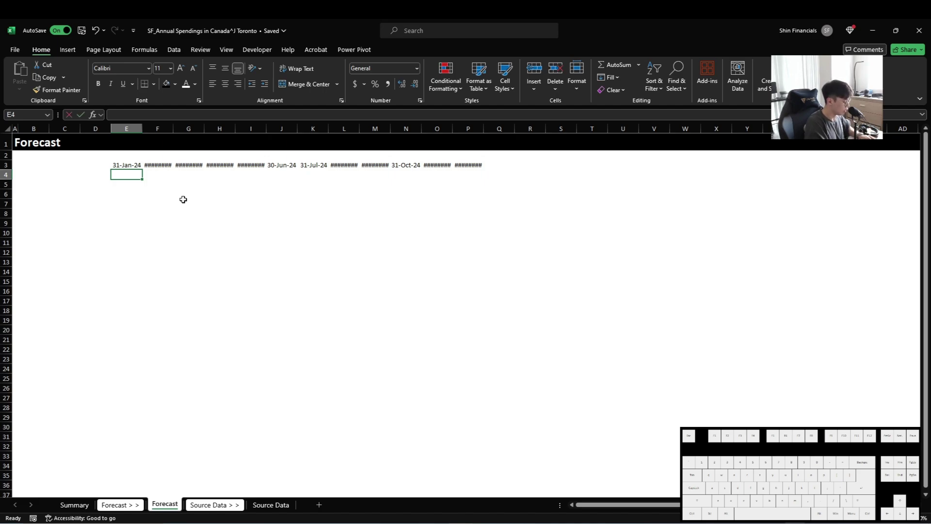
pyautogui.write('=')
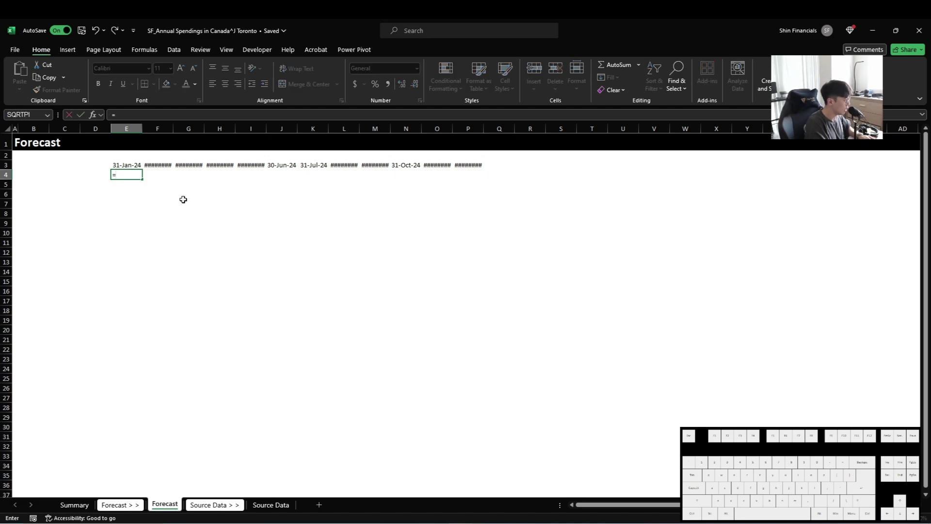
pyautogui.press('Escape')
pyautogui.press('Up')
pyautogui.hotkey('ctrl', 'shift', 'Right')
pyautogui.press('Down')
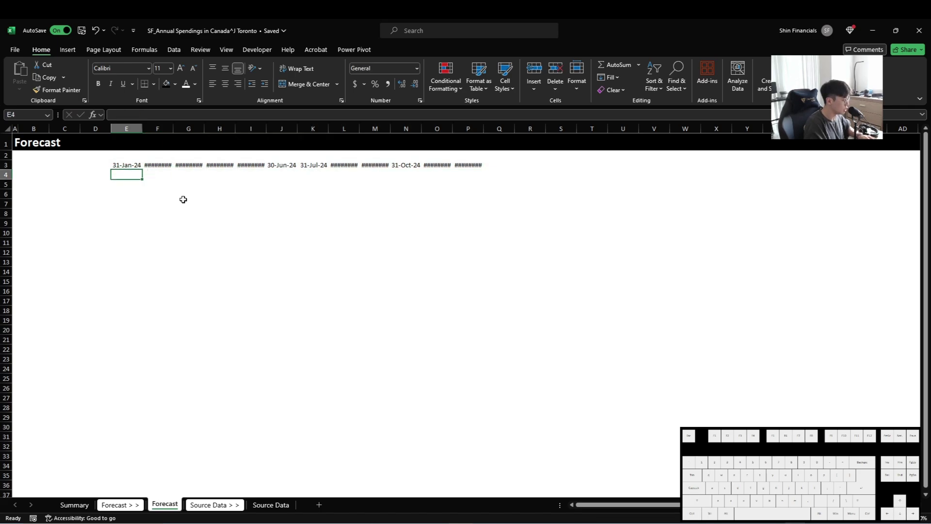
# - Enter =TEXT(E3,"MMMM") in cell E4 and copy the formula across row 4 through column P
pyautogui.write('=TEXT(')
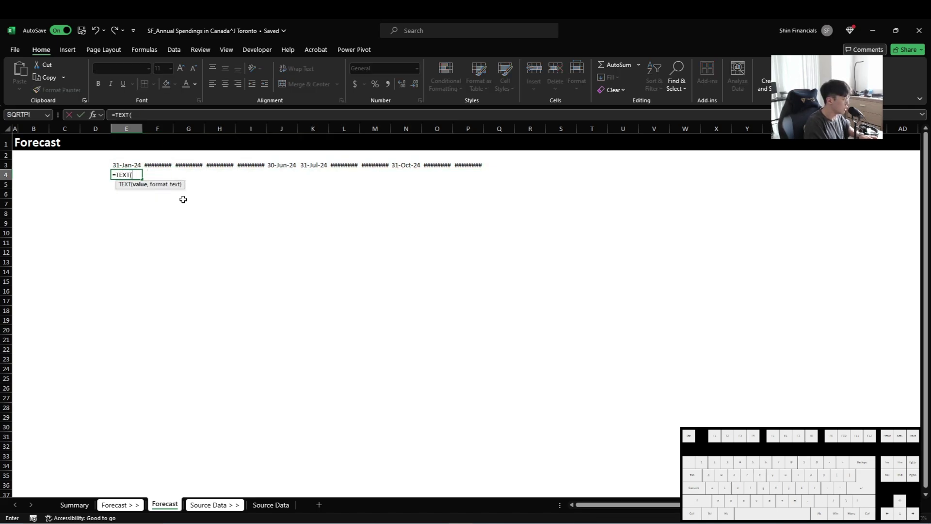
pyautogui.press('Up')
pyautogui.write(',"MMMM"')
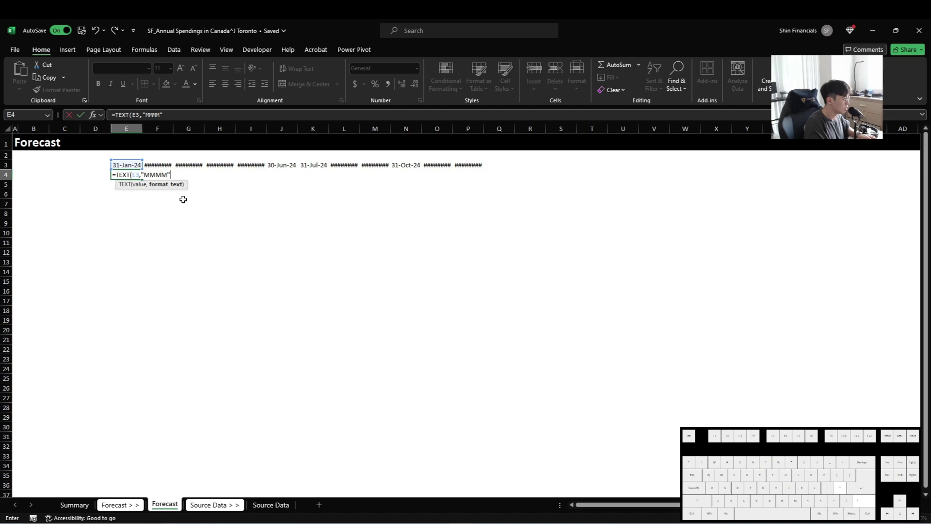
pyautogui.write(')')
pyautogui.press('Return')
pyautogui.press('Up')
pyautogui.hotkey('ctrl', 'c')
pyautogui.press('Up')
pyautogui.hotkey('ctrl', 'Right')
pyautogui.press('Down')
pyautogui.hotkey('ctrl', 'shift', 'Left')
pyautogui.hotkey('ctrl', 'v')
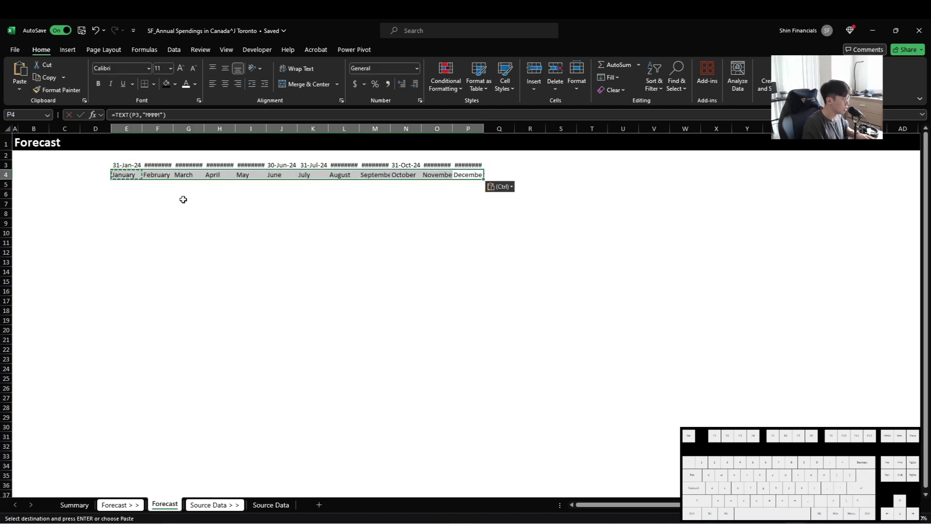
# - Copy the month names in E4:P4, paste them as values over E3:P3, and clear the formulas in row 4
pyautogui.hotkey('ctrl', 'c')
pyautogui.press('Up')
pyautogui.hotkey('ctrl', 'shift', 'Left')
pyautogui.hotkey('ctrl', 'alt', 'v')
pyautogui.press('v')
pyautogui.press('Return')
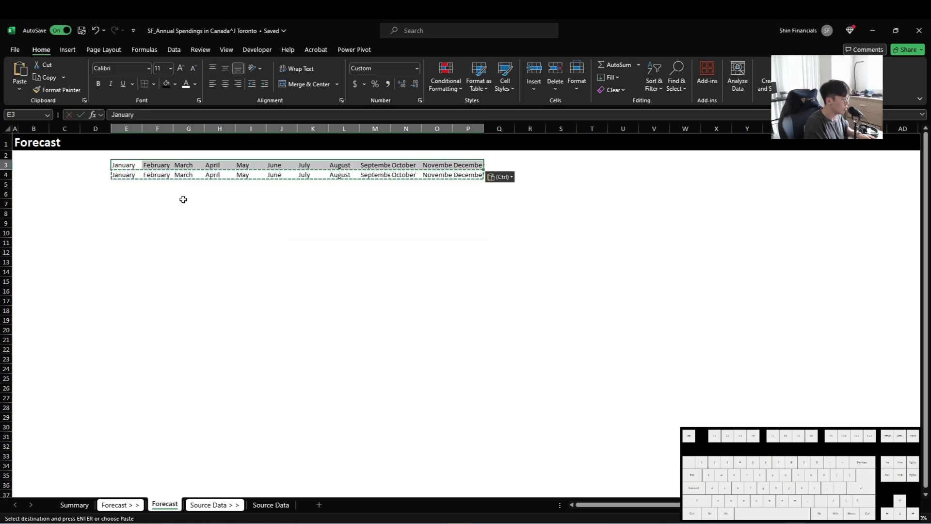
pyautogui.press('Down')
pyautogui.hotkey('ctrl', 'shift', 'Right')
pyautogui.press('Delete')
# - Set the width of columns E through P to 15
pyautogui.press('Up')
pyautogui.press('Left')
pyautogui.press('Right')
pyautogui.hotkey('ctrl', 'shift', 'Right')
pyautogui.hotkey('alt', 'h')
pyautogui.write('ow')
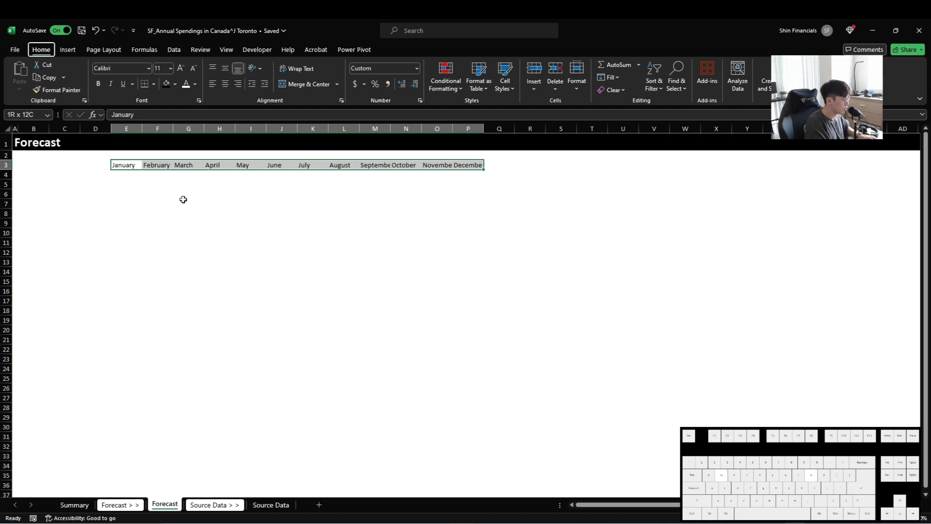
pyautogui.write('15')
pyautogui.press('Return')
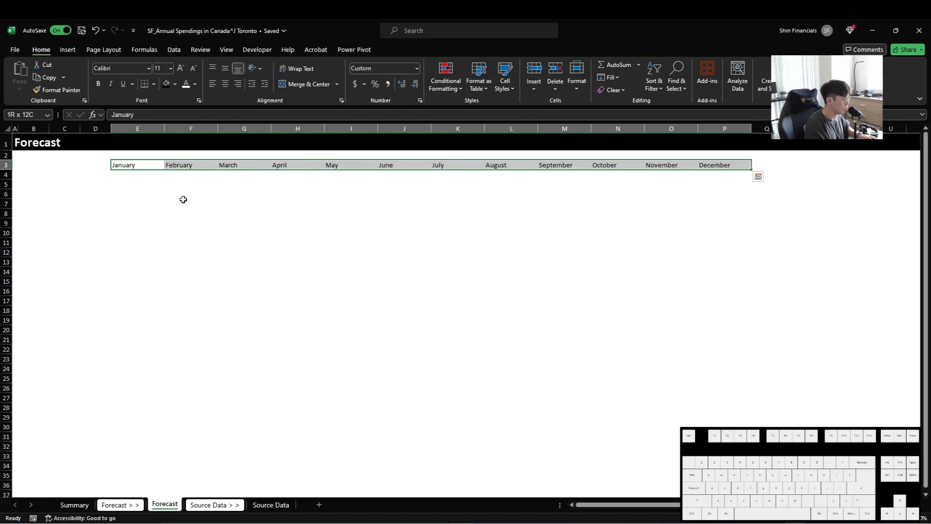
# - Center the month names in E3:P3 and set the width of columns E through P to 10
pyautogui.hotkey('alt', 'h')
pyautogui.press('a')
pyautogui.press('c')
pyautogui.hotkey('alt', 'h')
pyautogui.write('ow')
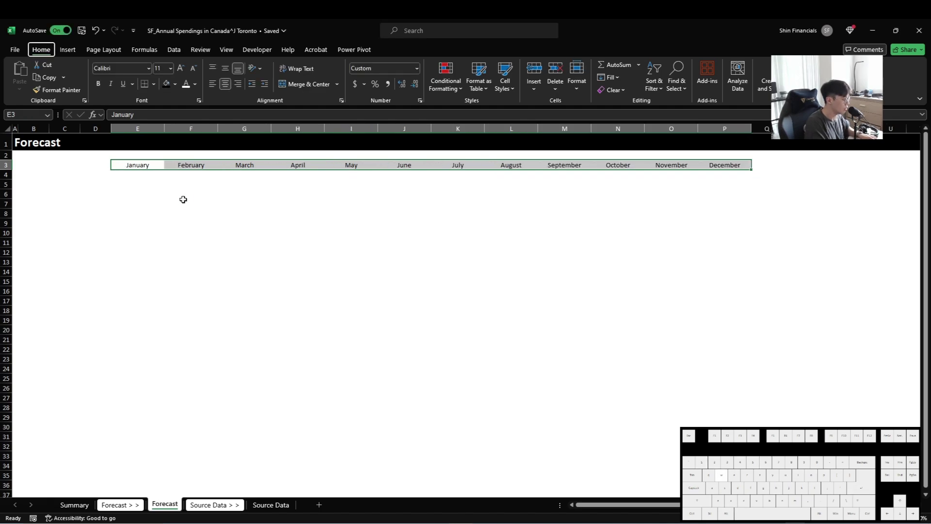
pyautogui.write('10')
pyautogui.press('Return')
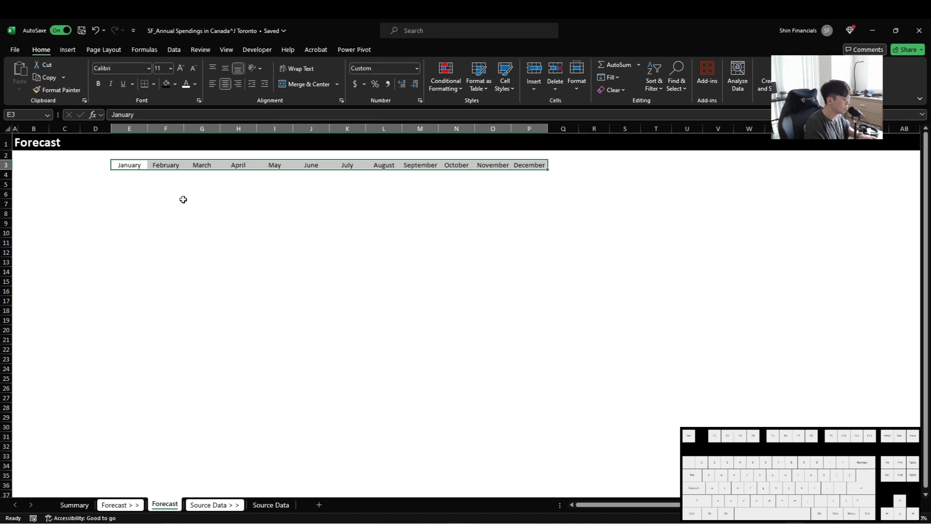
# - Change the width of columns E through P to 15
pyautogui.hotkey('alt', 'h')
pyautogui.write('ow')
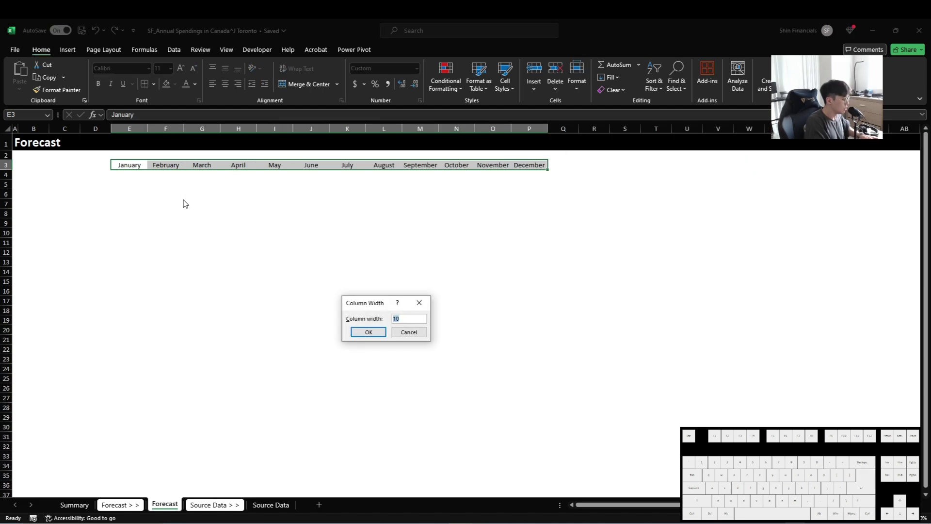
pyautogui.write('15')
pyautogui.press('Return')
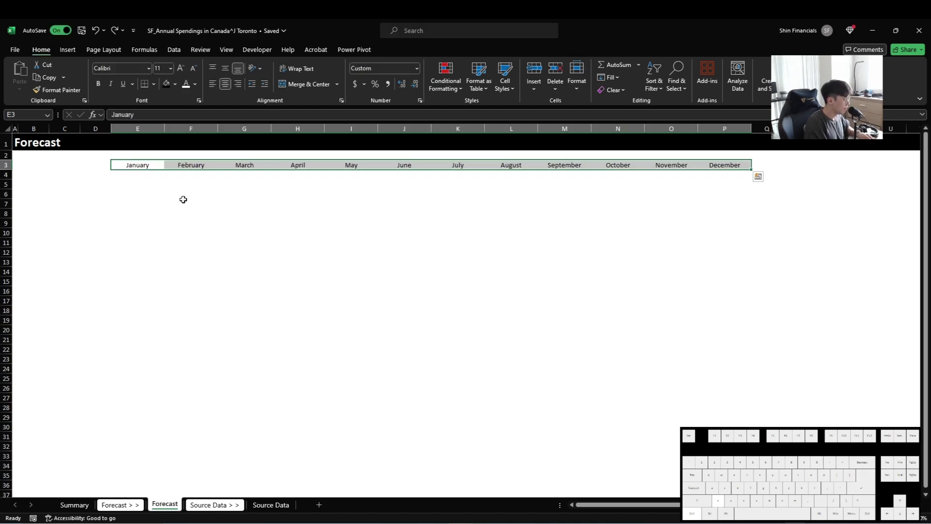
# - Undo the column width, centering, row 4 clearing and values-only paste changes
pyautogui.hotkey('ctrl', 'z')
pyautogui.hotkey('ctrl', 'z')
pyautogui.hotkey('ctrl', 'z')
pyautogui.hotkey('ctrl', 'z')
pyautogui.hotkey('ctrl', 'z')
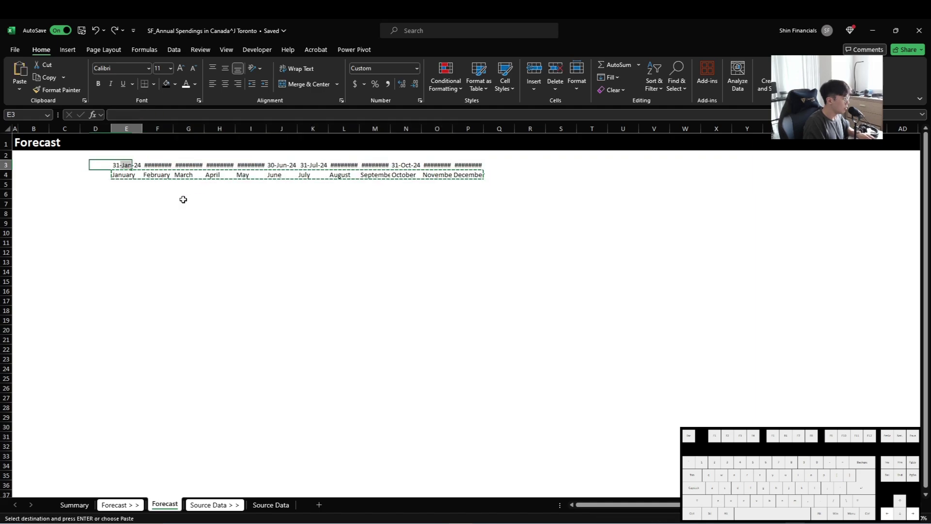
# - Change the formula in E4 to =TEXT(E3,"MMM") and fill it right through P4
pyautogui.press('Down')
pyautogui.press('F2')
pyautogui.press('Left')
pyautogui.press('Left')
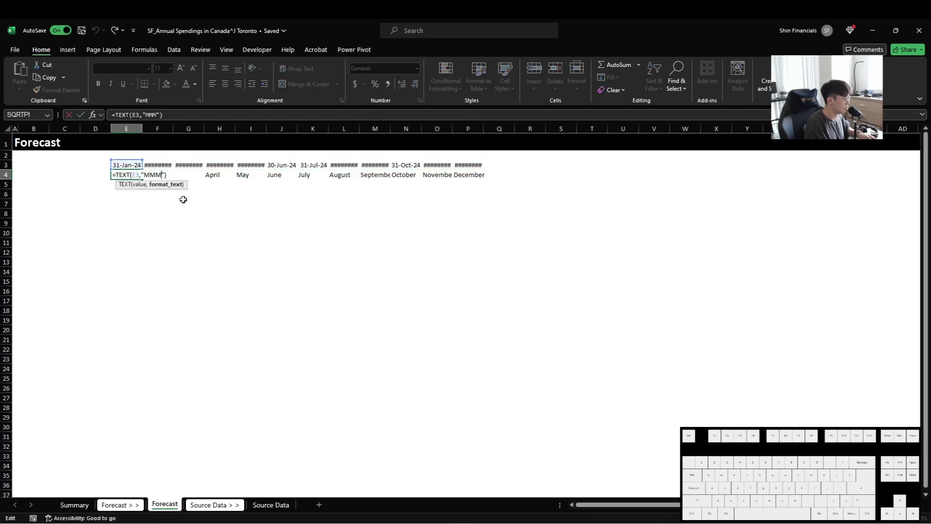
pyautogui.hotkey('ctrl', 'Return')
pyautogui.hotkey('ctrl', 'shift', 'Right')
pyautogui.hotkey('ctrl', 'r')
# - Paste the abbreviated months from E4:P4 as values over the dates in E3:P3 and clear the formulas in row 4
pyautogui.hotkey('ctrl', 'c')
pyautogui.press('Up')
pyautogui.hotkey('ctrl', 'alt', 'v')
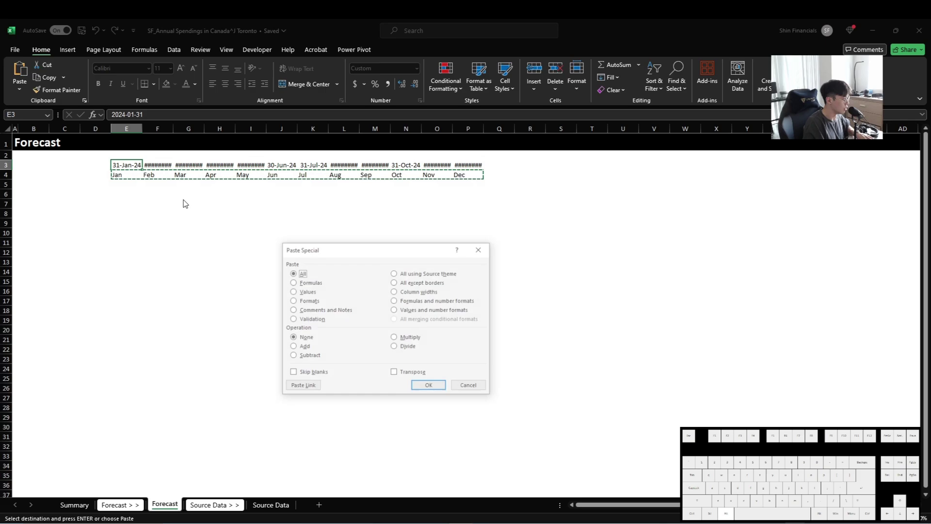
pyautogui.press('v')
pyautogui.press('Return')
pyautogui.press('Down')
pyautogui.hotkey('ctrl', 'shift', 'Right')
pyautogui.press('Delete')
# - Center the month headers in E3:P3 horizontally
pyautogui.press('Up')
pyautogui.hotkey('ctrl', 'shift', 'Right')
pyautogui.hotkey('alt', 'h')
pyautogui.press('a')
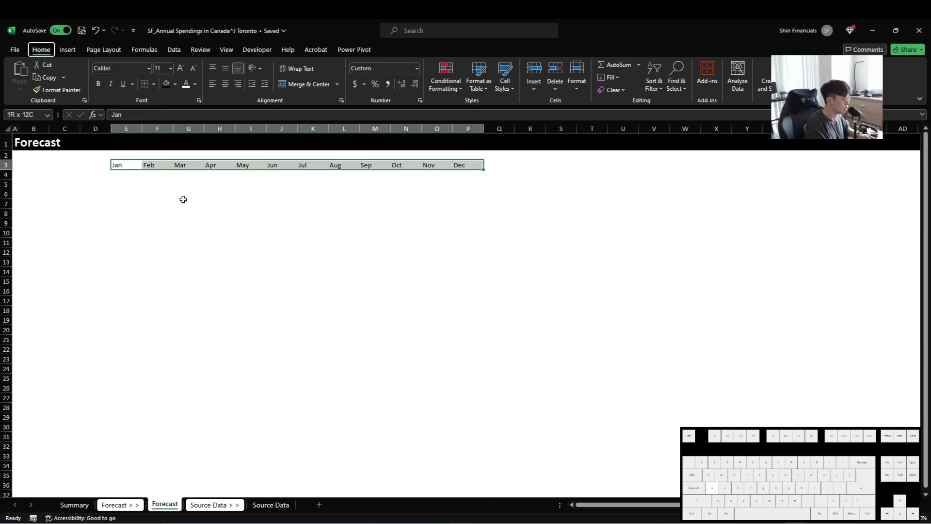
pyautogui.press('c')
# - Fill the month header cells E3:P3 with dark blue from the theme colors
pyautogui.hotkey('alt', 'h')
pyautogui.press('h')
pyautogui.press('Down')
pyautogui.press('Down')
pyautogui.press('Down')
pyautogui.press('Down')
pyautogui.press('Down')
pyautogui.press('Right')
pyautogui.press('Right')
pyautogui.press('Right')
pyautogui.press('Right')
pyautogui.press('Right')
pyautogui.press('Right')
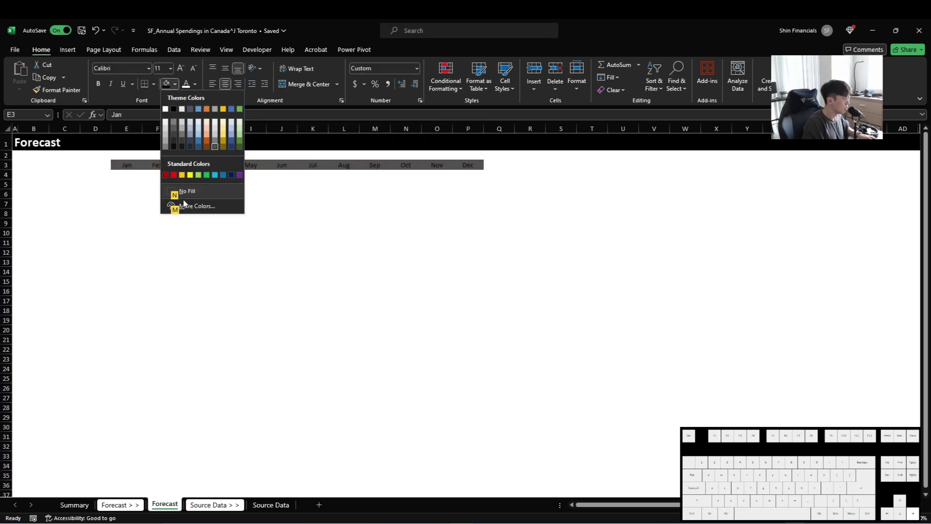
pyautogui.press('Right')
pyautogui.press('Right')
pyautogui.press('Return')
# - Make the month header text in E3:P3 white and bold
pyautogui.hotkey('alt', 'h')
pyautogui.press('f')
pyautogui.press('c')
pyautogui.press('Down')
pyautogui.press('Return')
pyautogui.press('Left')
pyautogui.press('Right')
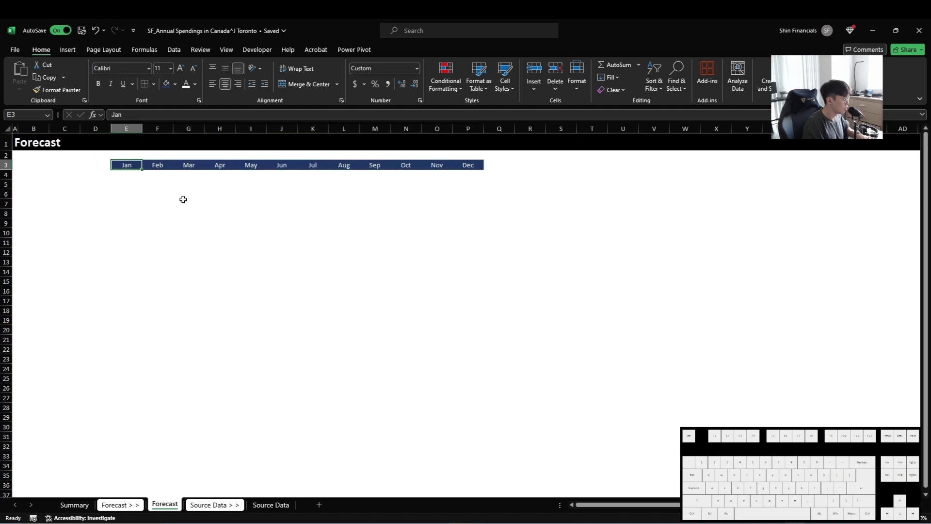
pyautogui.hotkey('ctrl', 'shift', 'Right')
pyautogui.hotkey('ctrl', 'b')
pyautogui.press('Down')
pyautogui.press('Left')
pyautogui.press('Left')
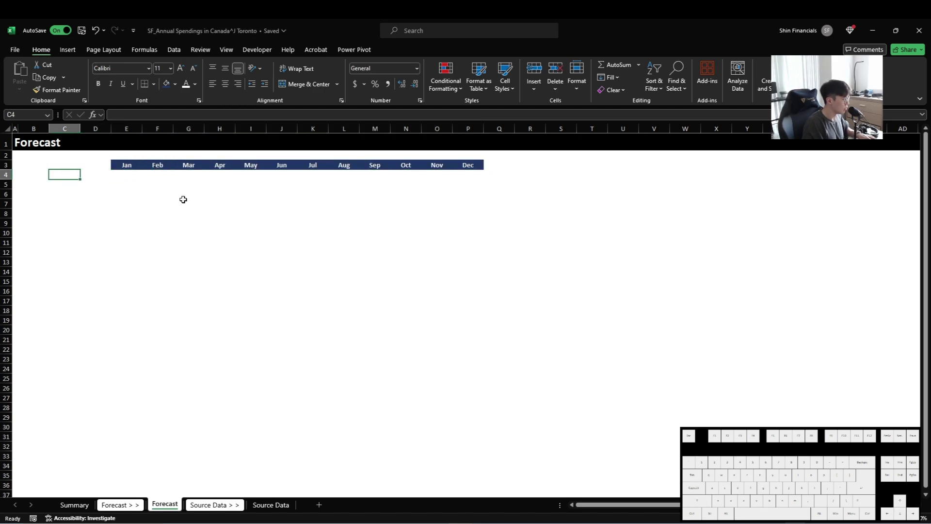
pyautogui.press('Right')
pyautogui.press('Left')
pyautogui.press('Left')
pyautogui.press('Right')
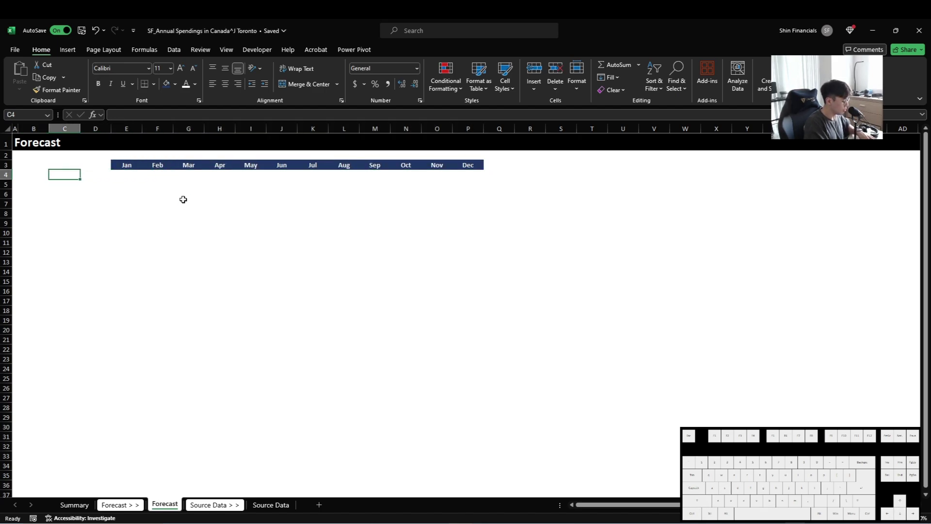
pyautogui.hotkey('shift', 'Down')
pyautogui.hotkey('shift', 'Down')
pyautogui.hotkey('shift', 'Down')
pyautogui.hotkey('shift', 'Down')
pyautogui.hotkey('shift', 'Down')
pyautogui.hotkey('shift', 'Down')
pyautogui.hotkey('shift', 'Down')
pyautogui.hotkey('shift', 'Down')
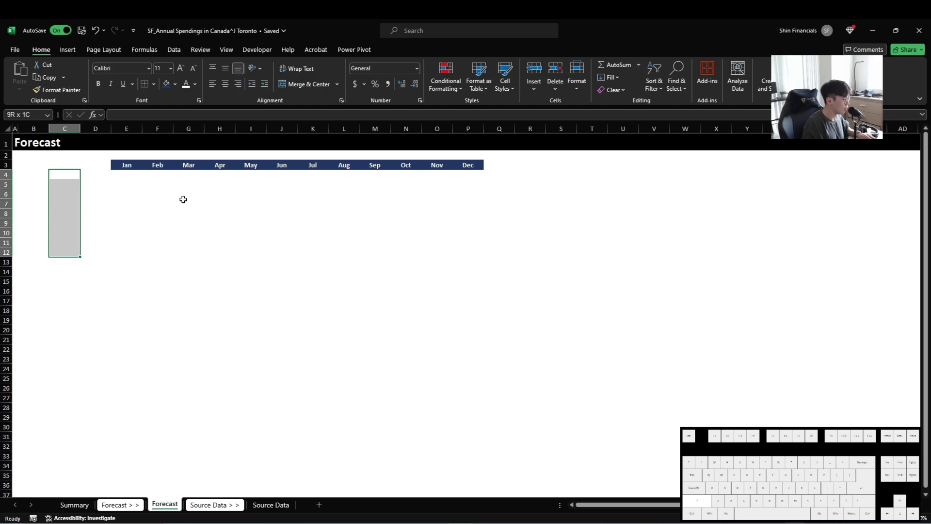
# - On the Source Data sheet, enter the headers Description in B4 and Category in C4, autofitting column B to its text
pyautogui.hotkey('ctrl', 'pagedown')
pyautogui.hotkey('ctrl', 'pagedown')
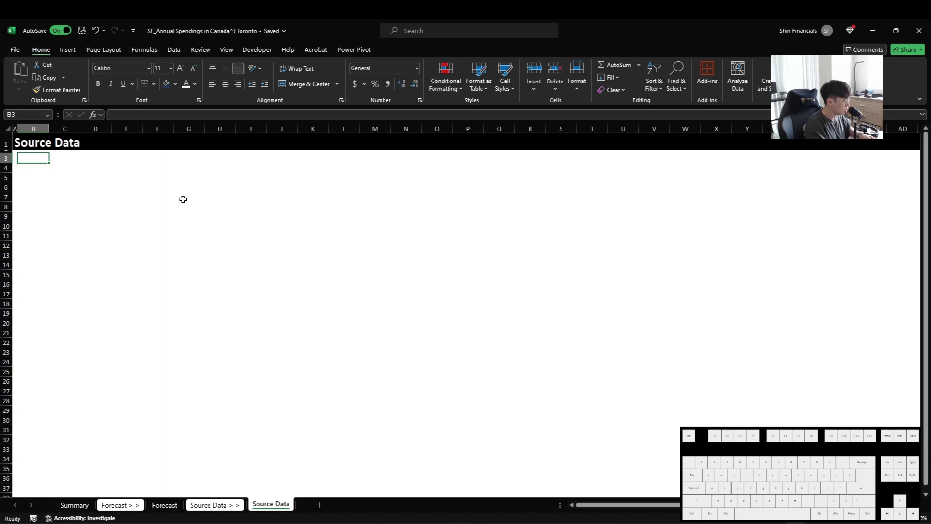
pyautogui.press('Down')
pyautogui.write('Description')
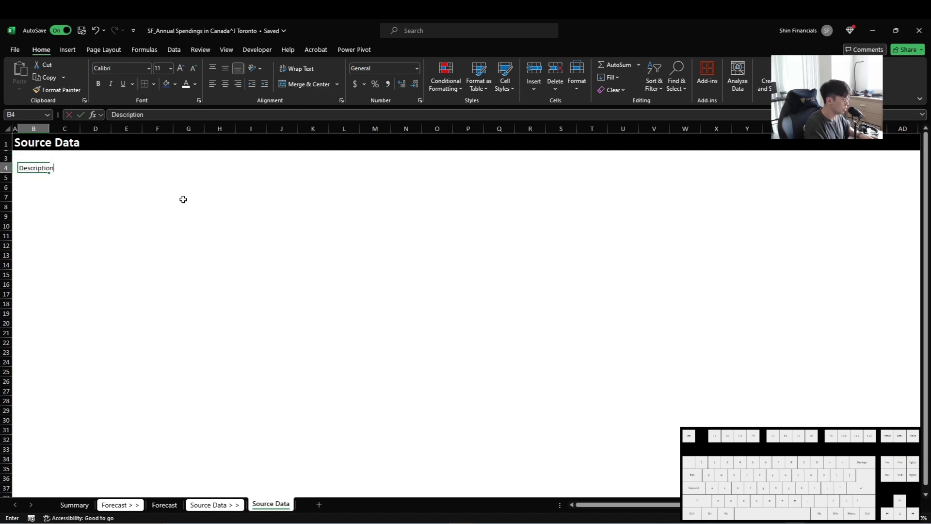
pyautogui.hotkey('ctrl', 'Return')
pyautogui.hotkey('alt', 'h')
pyautogui.press('o')
pyautogui.press('i')
pyautogui.press('Right')
pyautogui.write('Category')
pyautogui.press('Return')
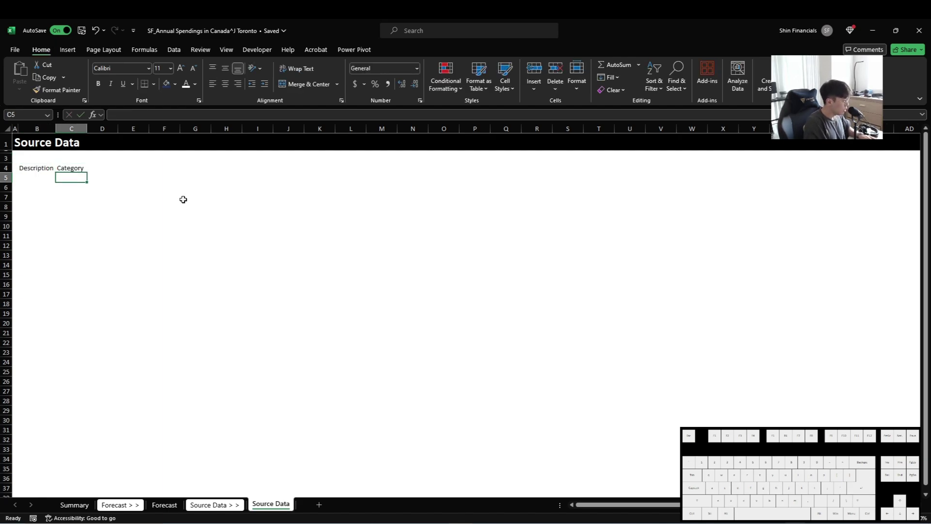
# - Enter the headers Frequency in D4 and Amount in E4
pyautogui.press('Up')
pyautogui.press('Right')
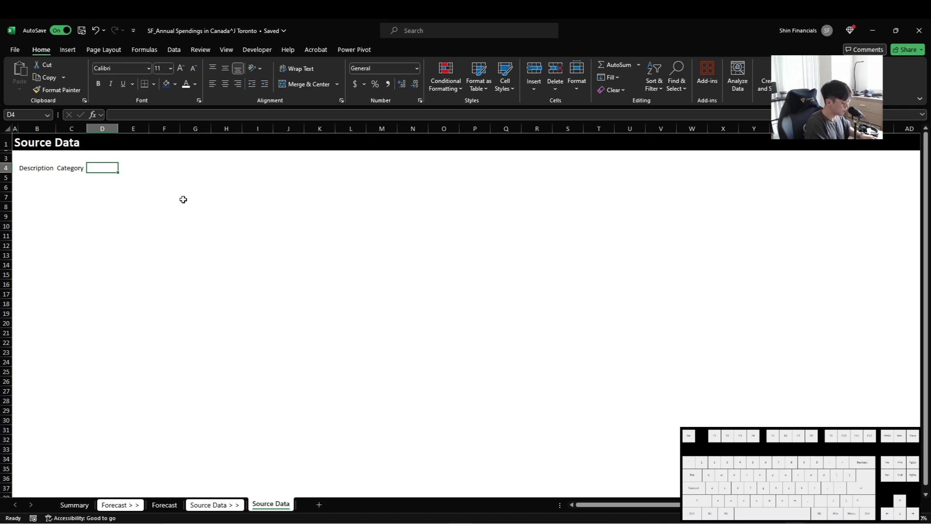
pyautogui.write('Frequency')
pyautogui.press('Tab')
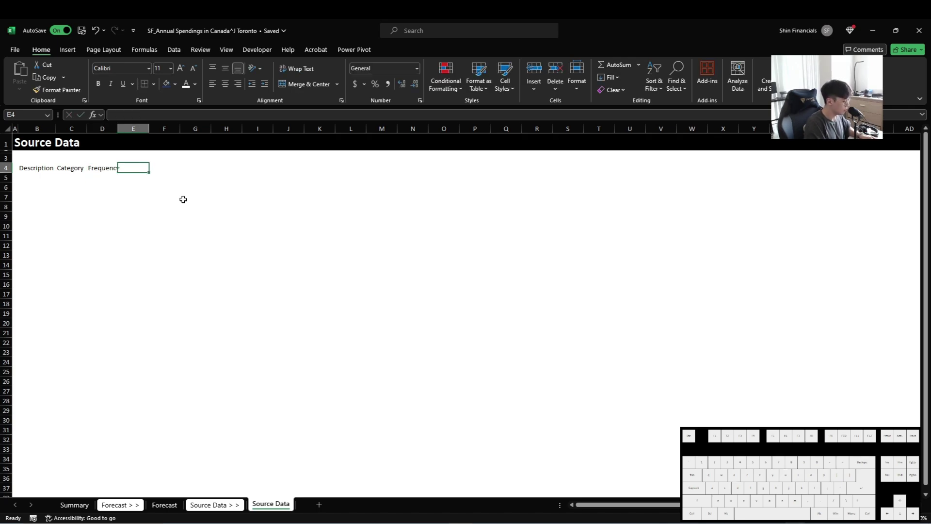
pyautogui.write('Amount')
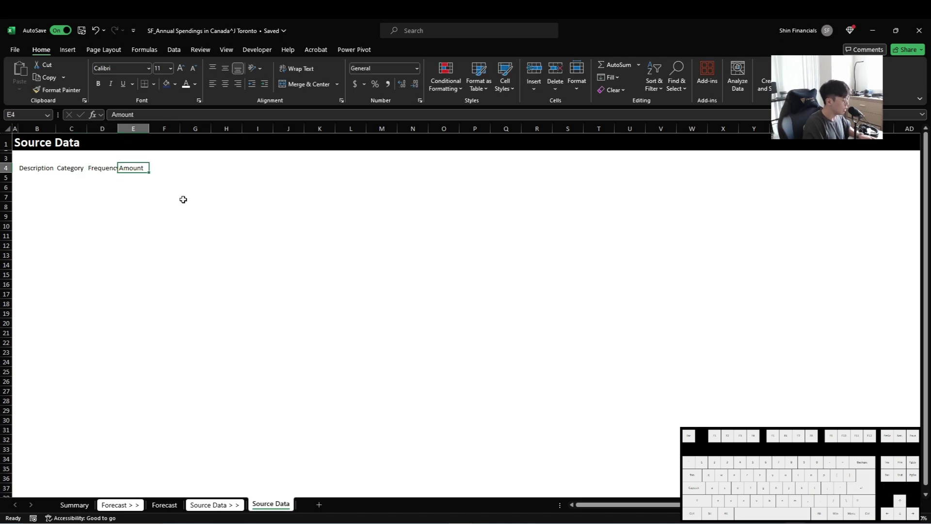
# - Insert space before the Amount header so it moves to F4, and enter the header Period in E4
pyautogui.hotkey('ctrl', 'shift', '+')
pyautogui.write('Period')
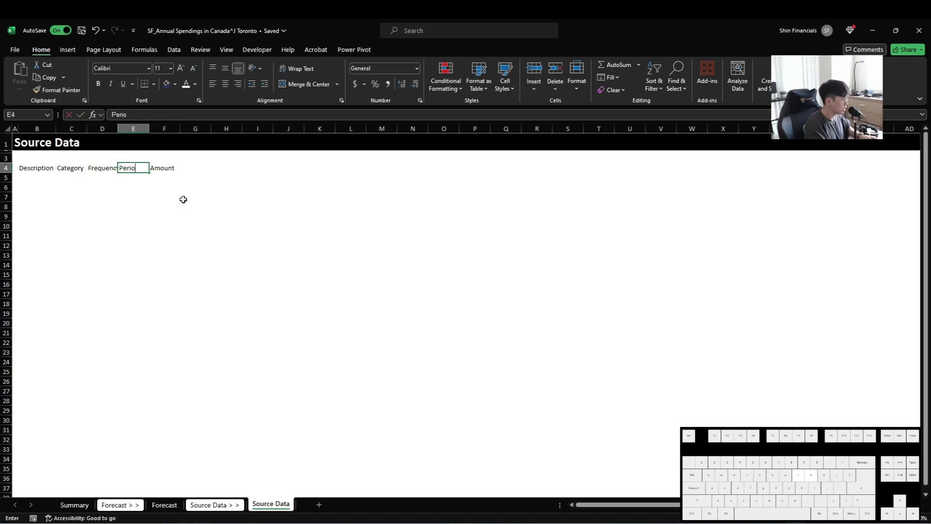
pyautogui.press('Return')
# - Set the width of columns B through F, covering the Source Data headers, to 15
pyautogui.press('Up')
pyautogui.press('Left')
pyautogui.press('Left')
pyautogui.press('Left')
pyautogui.hotkey('ctrl', 'shift', 'Right')
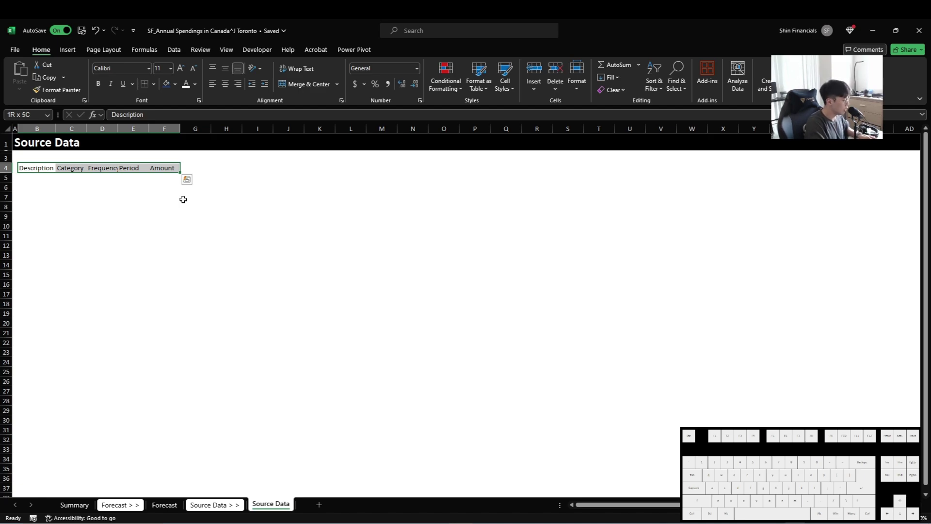
pyautogui.hotkey('alt', 'h')
pyautogui.write('ow15')
pyautogui.press('Return')
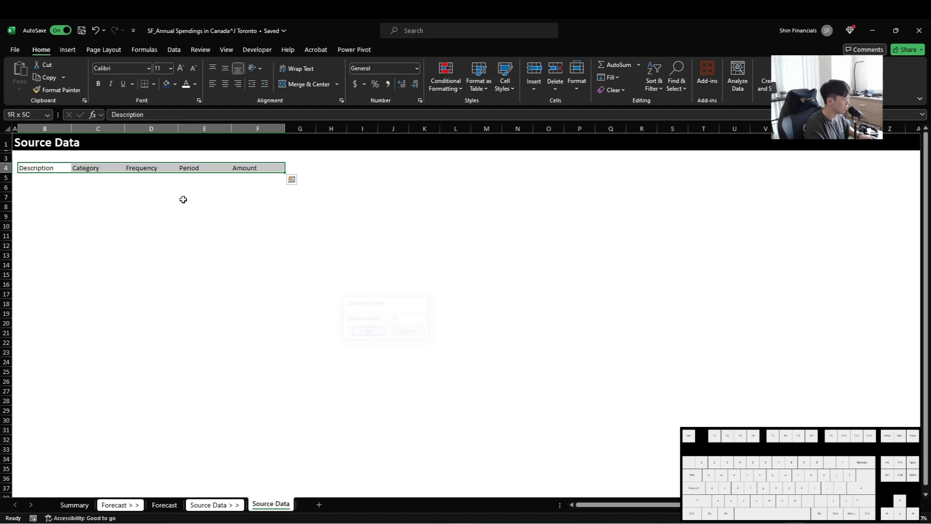
# - Center the Source Data headers in B4:F4 and make them bold
pyautogui.hotkey('alt', 'h')
pyautogui.press('a')
pyautogui.press('c')
pyautogui.hotkey('ctrl', 'b')
# - Give the headers in B4:F4 a dark gray fill and white text
pyautogui.press('Left')
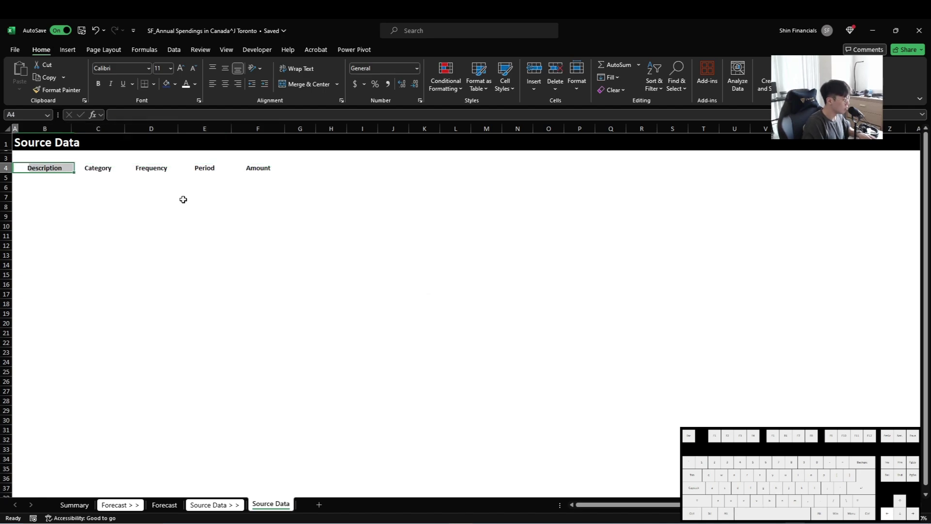
pyautogui.press('Right')
pyautogui.hotkey('ctrl', 'shift', 'Right')
pyautogui.hotkey('alt', 'h')
pyautogui.press('h')
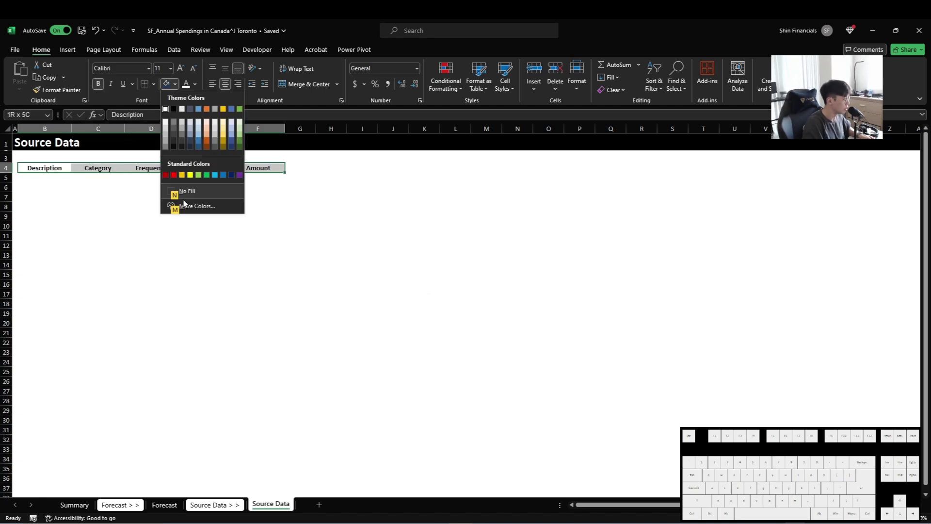
pyautogui.press('Down')
pyautogui.press('Return')
pyautogui.hotkey('alt', 'h')
pyautogui.press('f')
pyautogui.press('c')
pyautogui.press('Return')
# - Set B3:F3 to Center Across Selection and enter the title Source Data_Input above the headers
pyautogui.press('Up')
pyautogui.hotkey('shift', 'Right')
pyautogui.hotkey('shift', 'Right')
pyautogui.hotkey('shift', 'Right')
pyautogui.hotkey('shift', 'Right')
pyautogui.hotkey('ctrl', '1')
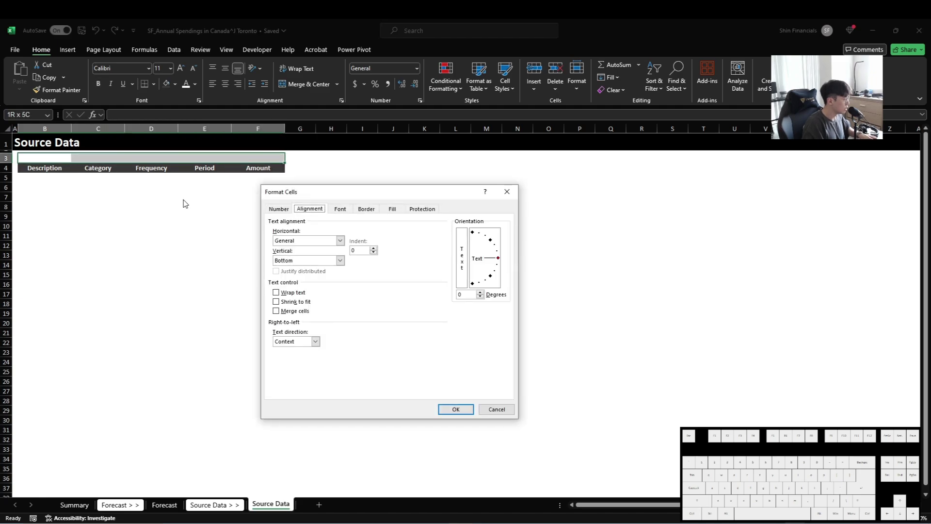
pyautogui.hotkey('alt', 'h')
pyautogui.hotkey('alt', 'Down')
pyautogui.press('Down')
pyautogui.press('Down')
pyautogui.press('Down')
pyautogui.press('Down')
pyautogui.press('Down')
pyautogui.press('Down')
pyautogui.press('Return')
pyautogui.press('Return')
pyautogui.write('Source Data_Input')
pyautogui.press('Return')
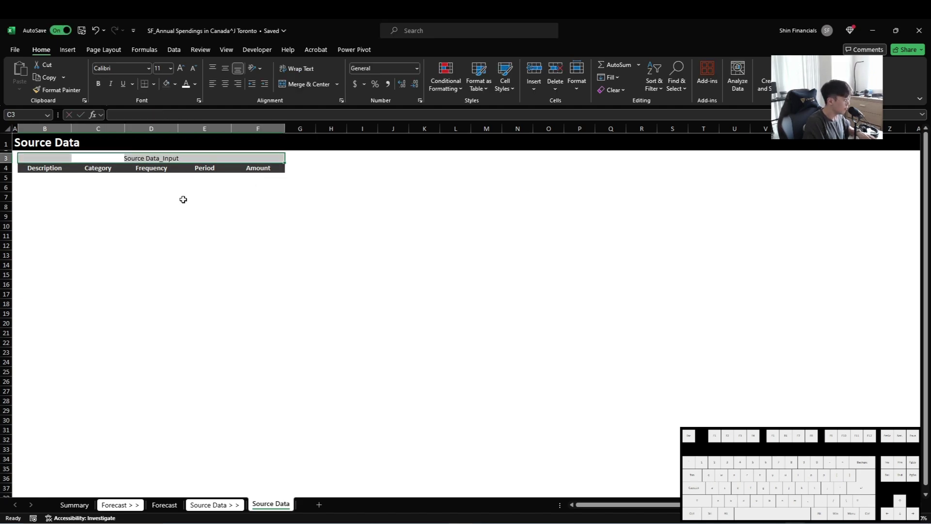
# - Format the title row B3:F3 with a black fill and white bold text
pyautogui.hotkey('alt', 'h')
pyautogui.press('h')
pyautogui.press('Down')
pyautogui.press('Return')
pyautogui.hotkey('alt', 'h')
pyautogui.press('f')
pyautogui.press('c')
pyautogui.press('Return')
pyautogui.press('Left')
pyautogui.press('Down')
pyautogui.press('Down')
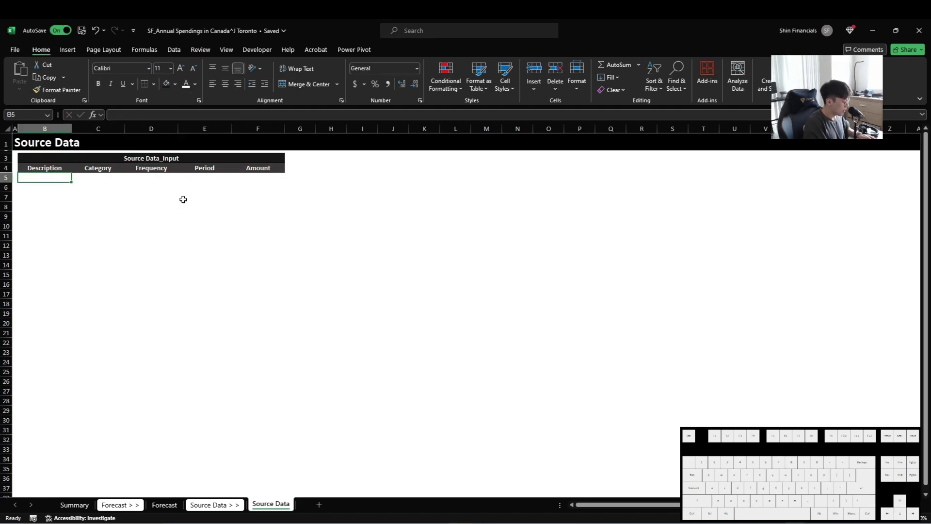
# - Enter the description Car Insurance in B5 and the category Required in C5
pyautogui.press('Right')
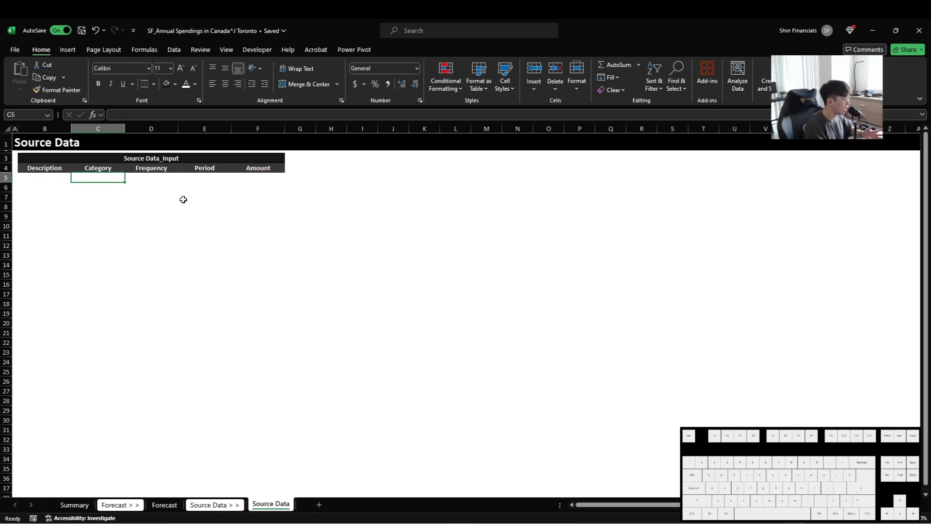
pyautogui.press('Left')
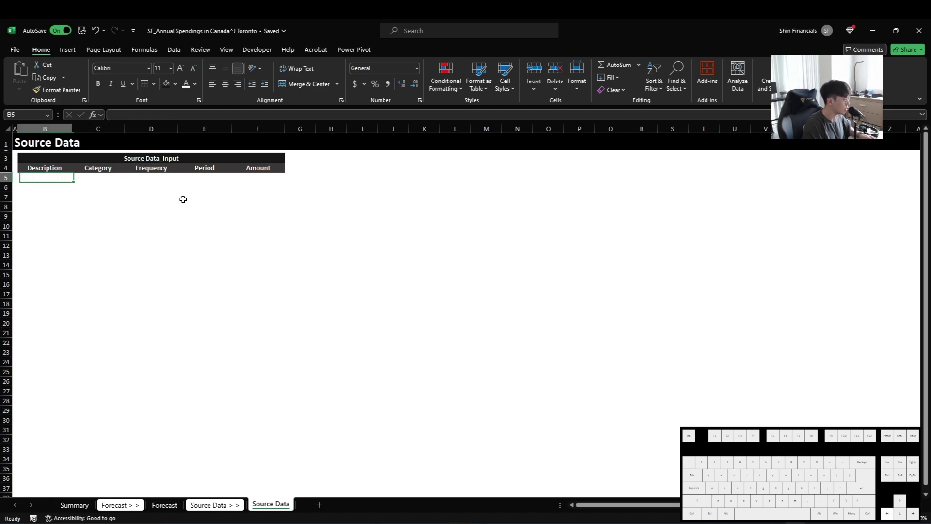
pyautogui.write('Car Insurance')
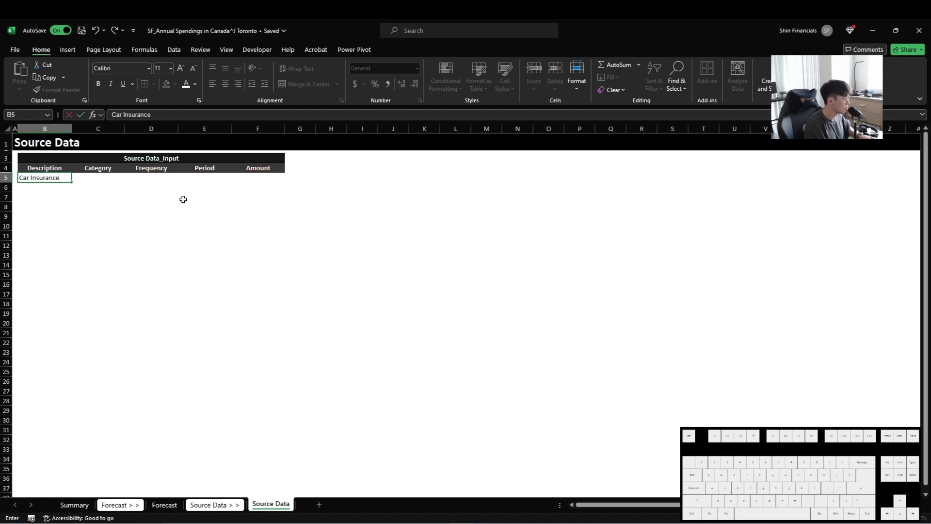
pyautogui.press('Tab')
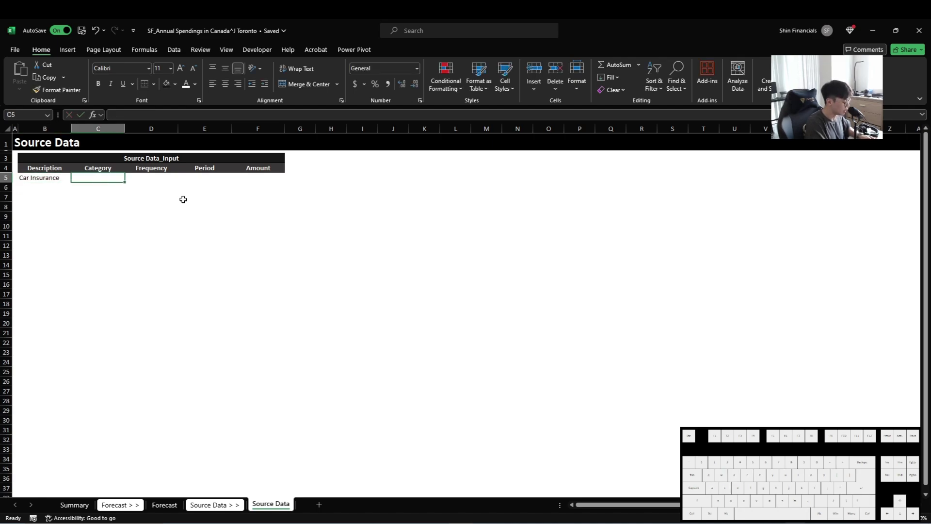
pyautogui.write('Required')
pyautogui.press('Return')
# - Center the description and category entries in B5:C5
pyautogui.press('Up')
pyautogui.hotkey('shift', 'Right')
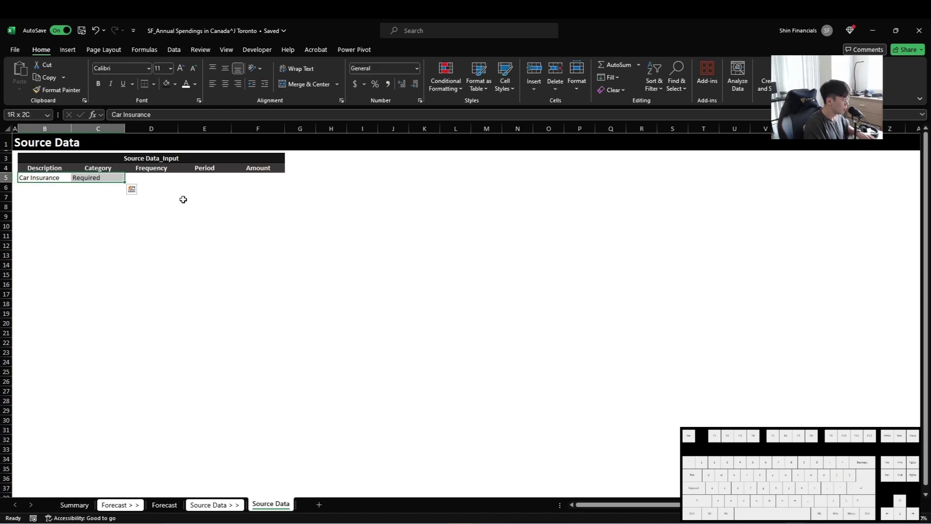
pyautogui.hotkey('alt', 'h')
pyautogui.press('a')
pyautogui.press('c')
# - Enter the frequency Monthly in D5 for the car insurance row
pyautogui.press('Right')
pyautogui.press('Right')
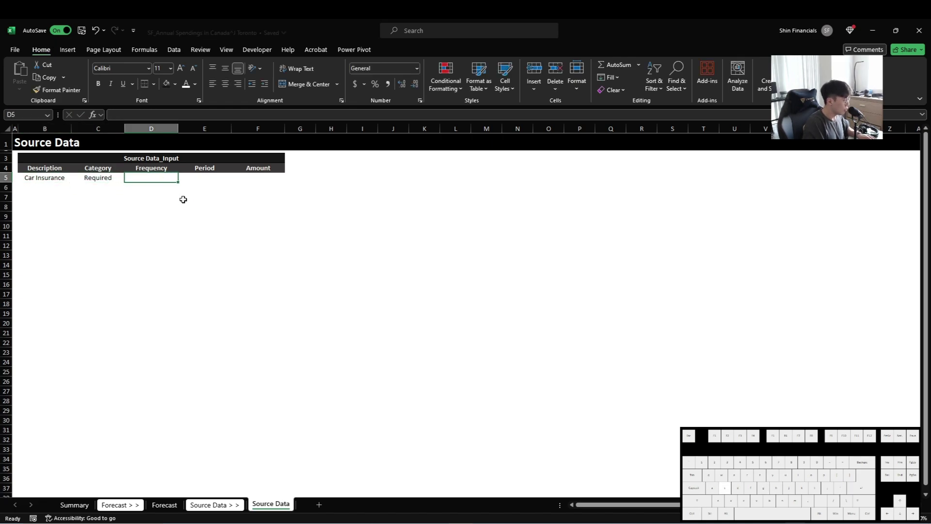
pyautogui.write('Monthly')
pyautogui.press('Tab')
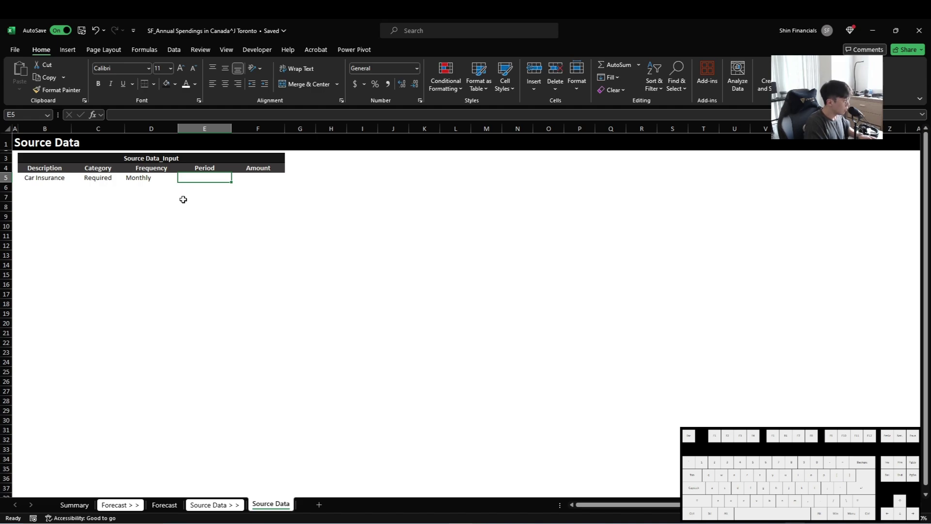
pyautogui.write('=if(')
pyautogui.press('Escape')
# - In the cell format fill settings for the Period cell E5, choose a dark gray pattern color
pyautogui.hotkey('ctrl', '1')
pyautogui.hotkey('ctrl', 'Tab')
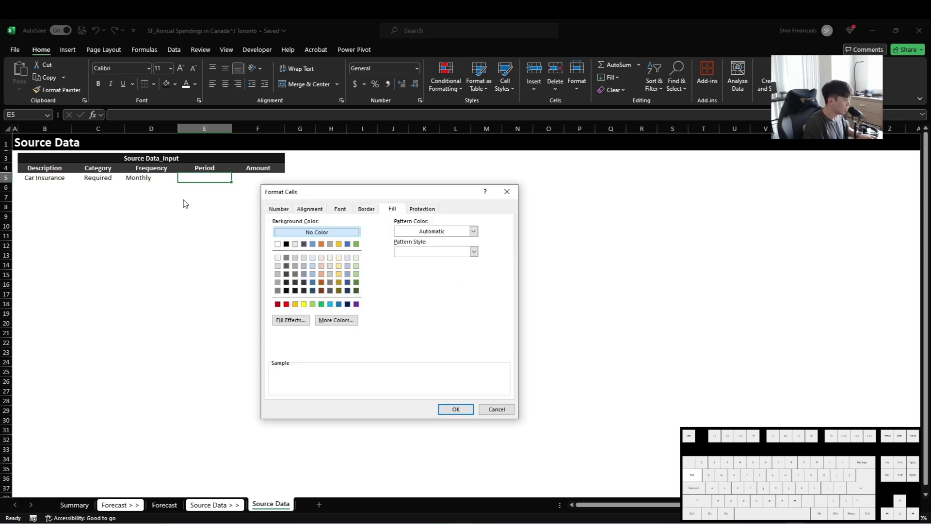
pyautogui.press('Tab')
pyautogui.press('Tab')
pyautogui.press('Down')
pyautogui.press('Down')
pyautogui.press('Down')
pyautogui.press('Down')
pyautogui.press('Right')
pyautogui.press('Right')
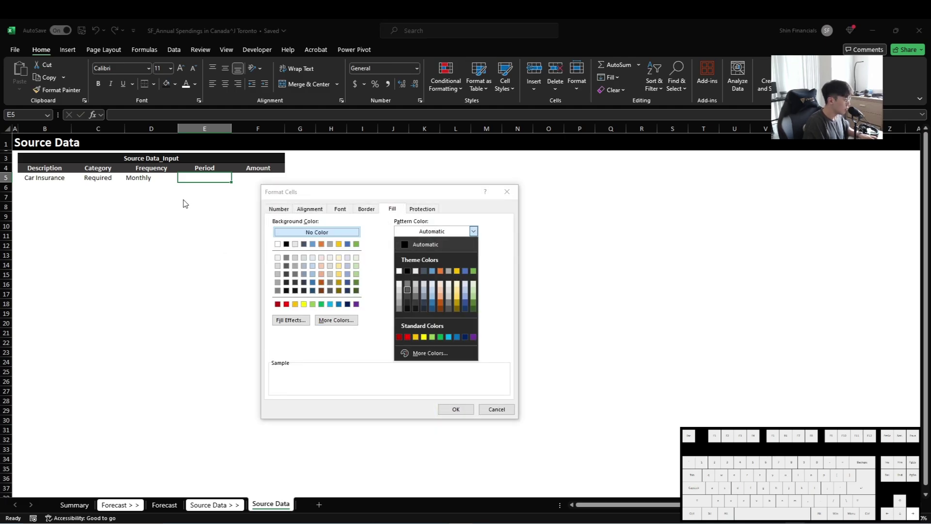
pyautogui.press('Down')
pyautogui.press('Down')
pyautogui.press('Return')
pyautogui.hotkey('shift', 'Tab')
pyautogui.hotkey('shift', 'Tab')
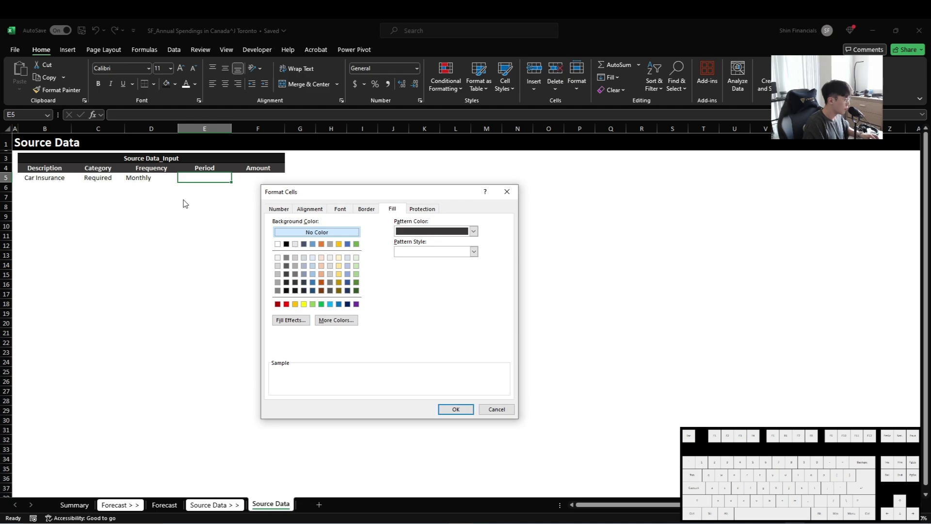
# - Choose a dark gray background and a hatched pattern style for E5 and apply the fill
pyautogui.click(295, 282)
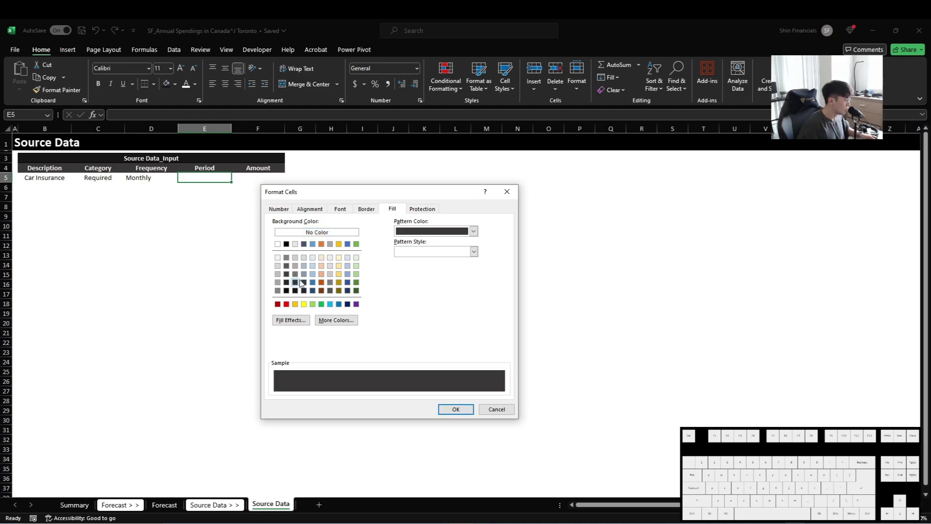
pyautogui.click(443, 253)
pyautogui.click(432, 280)
pyautogui.click(457, 410)
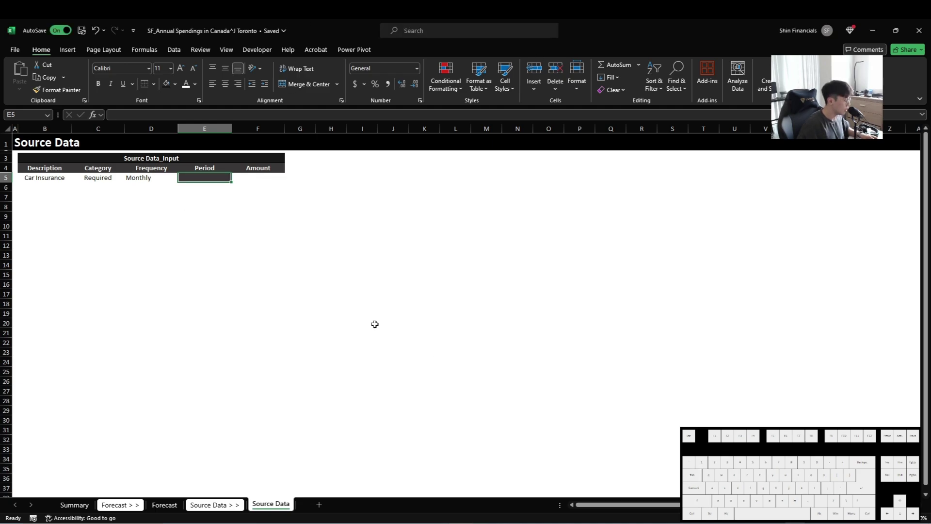
# - Change E5's hatched fill to a light gray background and pick a new pattern color
pyautogui.click(216, 196)
pyautogui.click(217, 178)
pyautogui.hotkey('ctrl', '1')
pyautogui.click(420, 232)
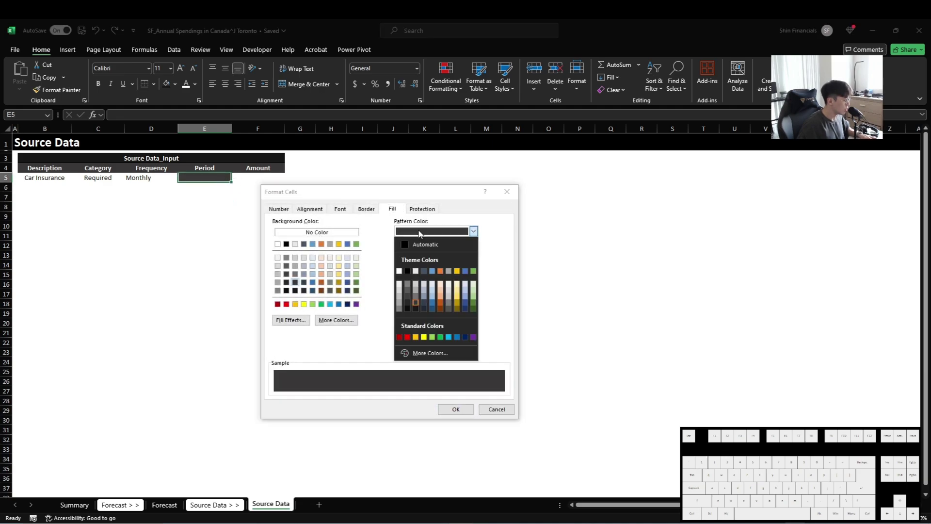
pyautogui.click(295, 266)
pyautogui.click(295, 265)
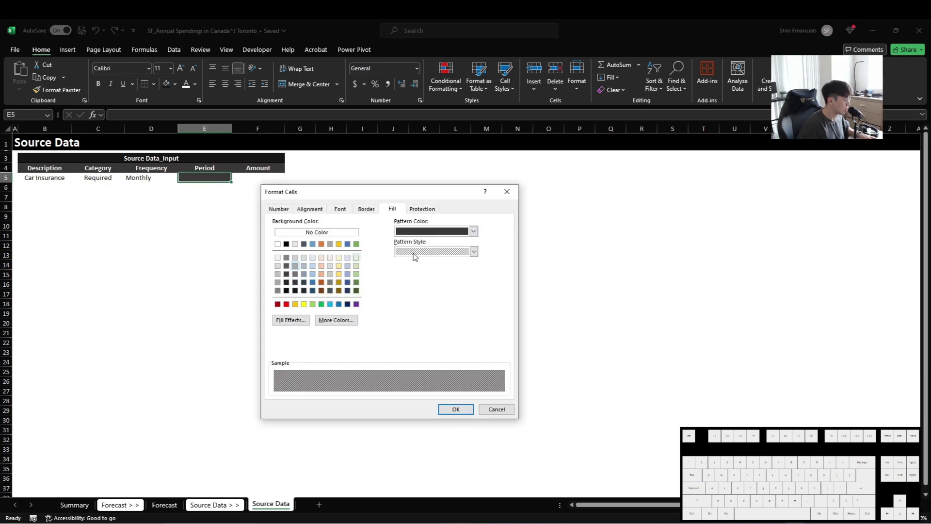
pyautogui.click(457, 232)
pyautogui.click(420, 296)
pyautogui.click(458, 410)
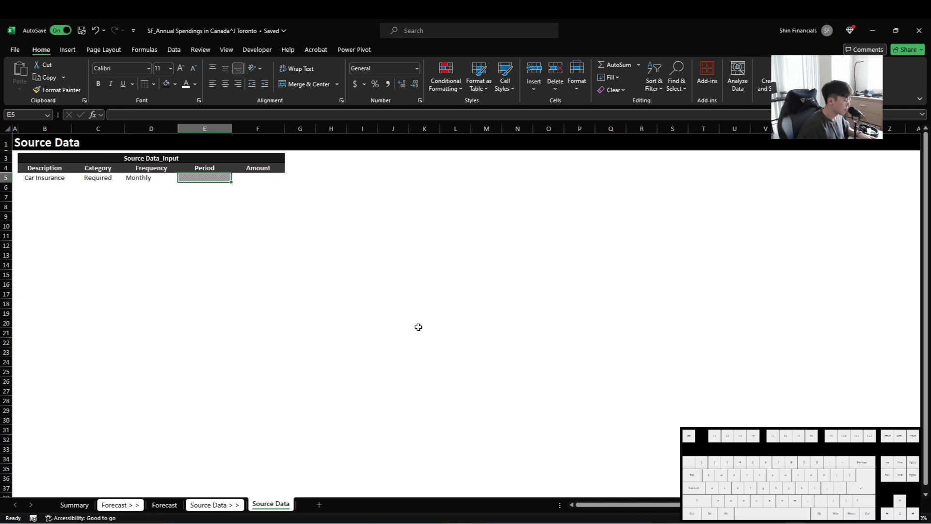
# - Enter the amount $97 in F5 for the car insurance row and center it
pyautogui.click(361, 284)
pyautogui.click(253, 179)
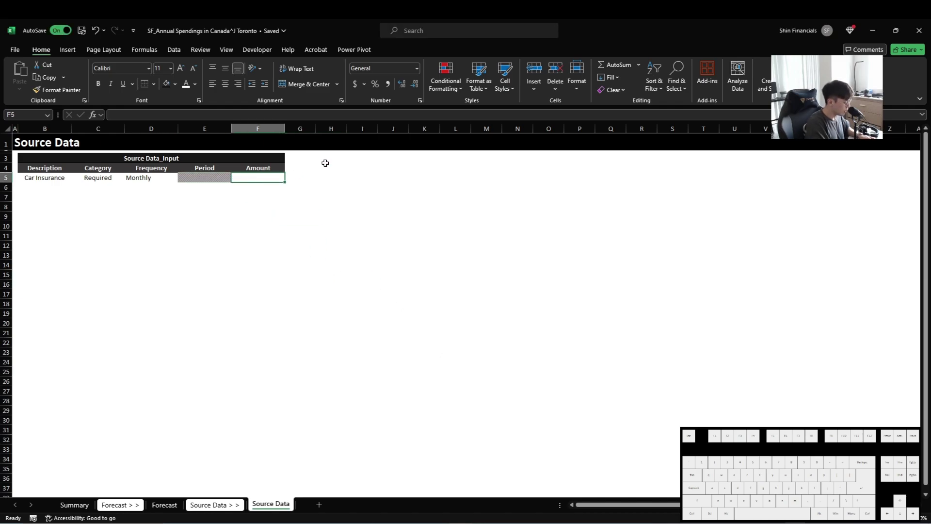
pyautogui.write('$97')
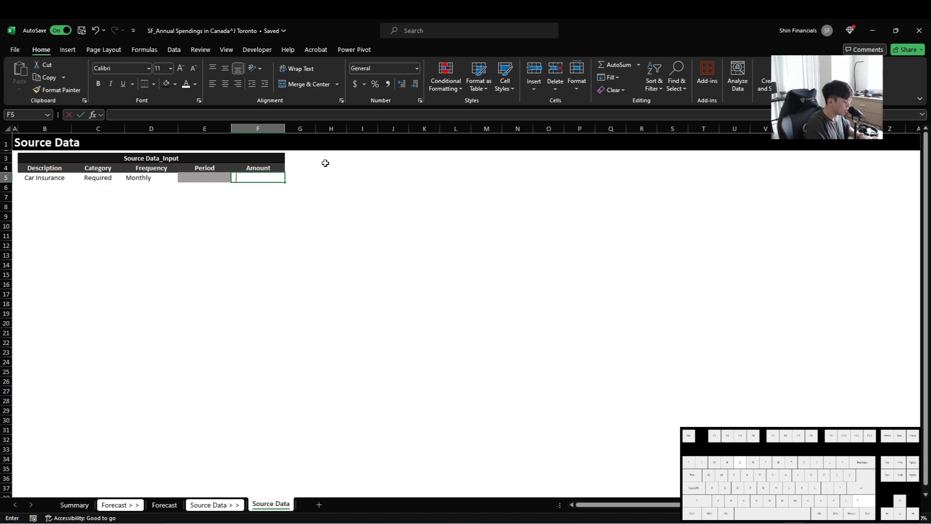
pyautogui.write(' CAD')
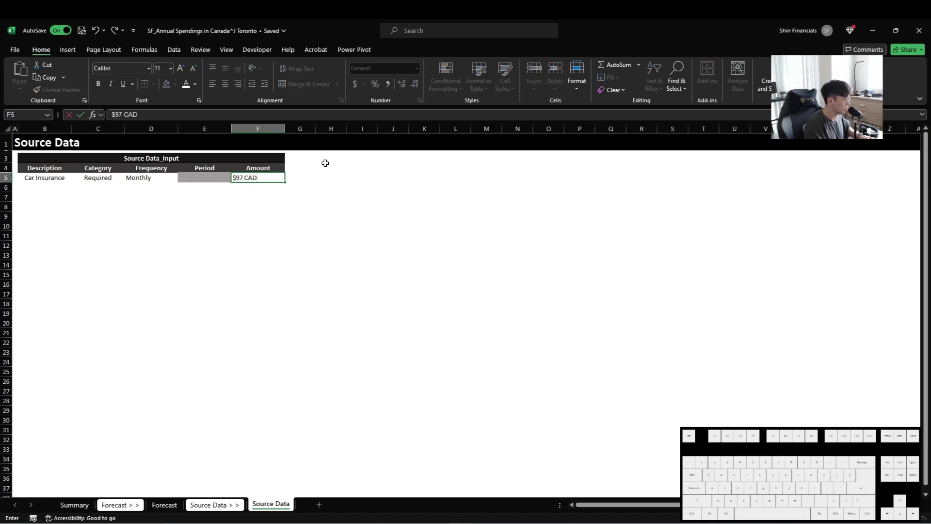
pyautogui.press('BackSpace')
pyautogui.press('BackSpace')
pyautogui.press('BackSpace')
pyautogui.press('Return')
pyautogui.press('Up')
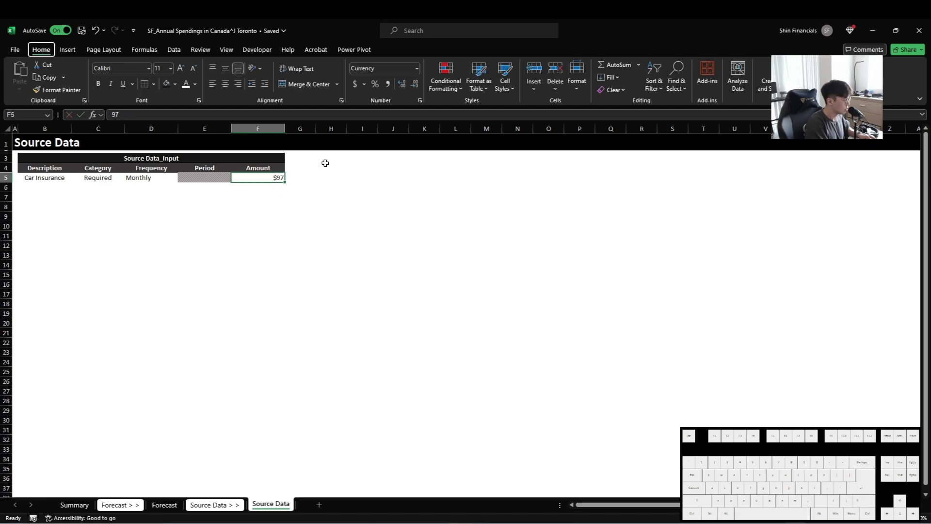
pyautogui.press('a')
pyautogui.press('c')
pyautogui.press('Left')
pyautogui.press('Right')
# - Convert the range B4:F5 into a table that has headers
pyautogui.press('Up')
pyautogui.hotkey('ctrl', 'Left')
pyautogui.hotkey('ctrl', 'shift', 'Right')
pyautogui.hotkey('ctrl', 'shift', 'Down')
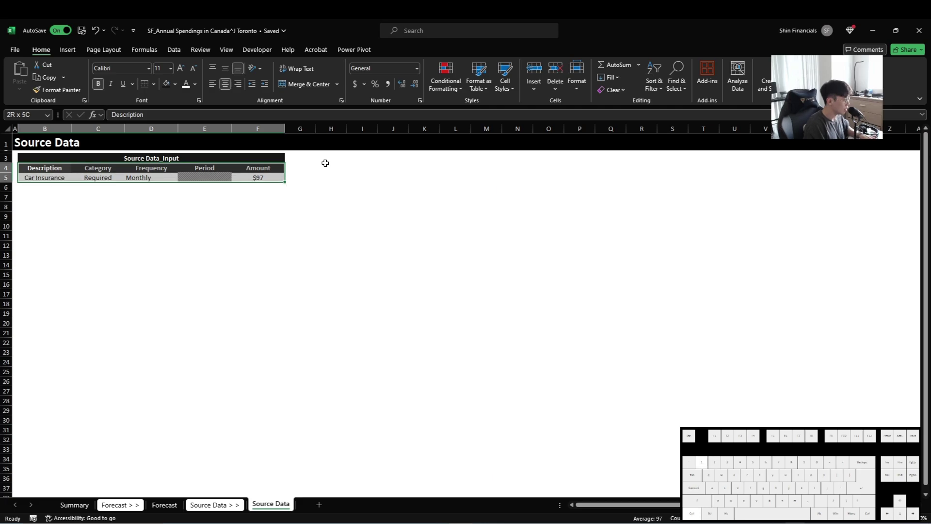
pyautogui.hotkey('ctrl', '1')
pyautogui.press('Escape')
pyautogui.hotkey('ctrl', 't')
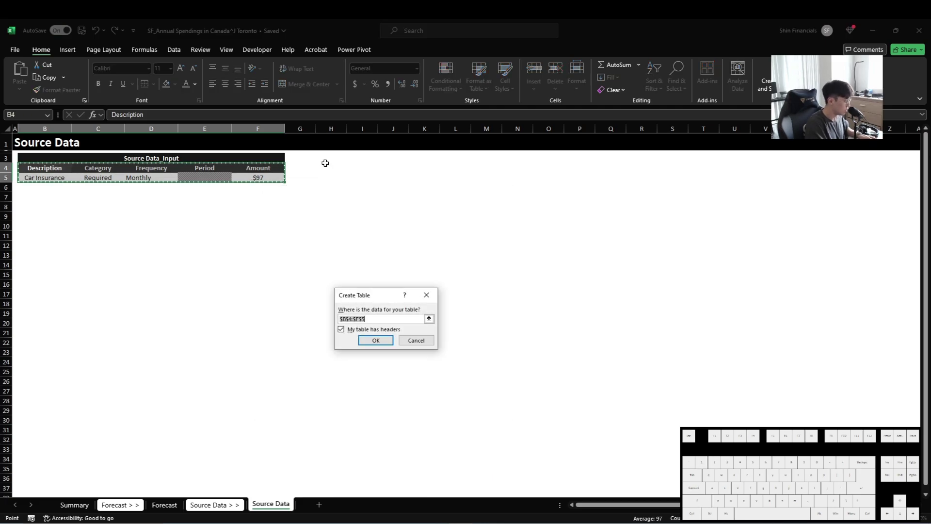
pyautogui.press('Return')
# - Apply the black medium table style with gridlines to the table and turn off its filter buttons
pyautogui.press('s')
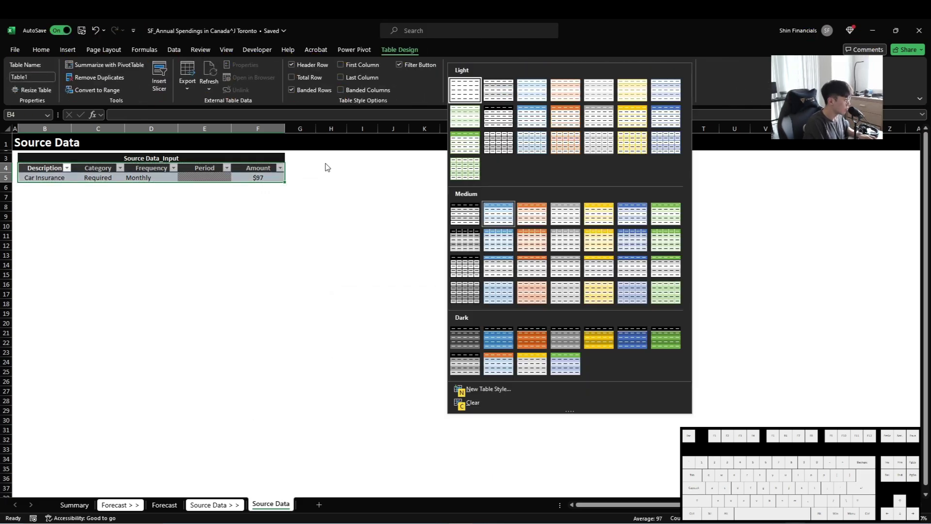
pyautogui.press('Down')
pyautogui.press('Down')
pyautogui.press('Left')
pyautogui.press('Return')
pyautogui.press('Down')
pyautogui.press('Up')
pyautogui.hotkey('ctrl', 'shift', 'l')
# - Center all entries in the table's data row B5:F5 and save the workbook
pyautogui.hotkey('ctrl', 'shift', 'Right')
pyautogui.hotkey('ctrl', 'shift', 'Down')
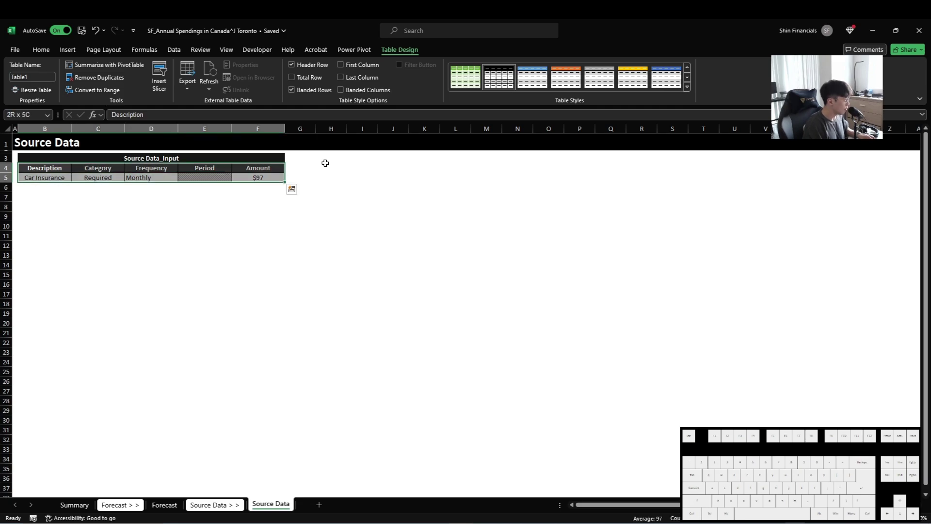
pyautogui.press('Down')
pyautogui.hotkey('ctrl', 'shift', 'Right')
pyautogui.hotkey('ctrl', 'shift', 'Right')
pyautogui.hotkey('alt', 'h')
pyautogui.press('a')
pyautogui.press('c')
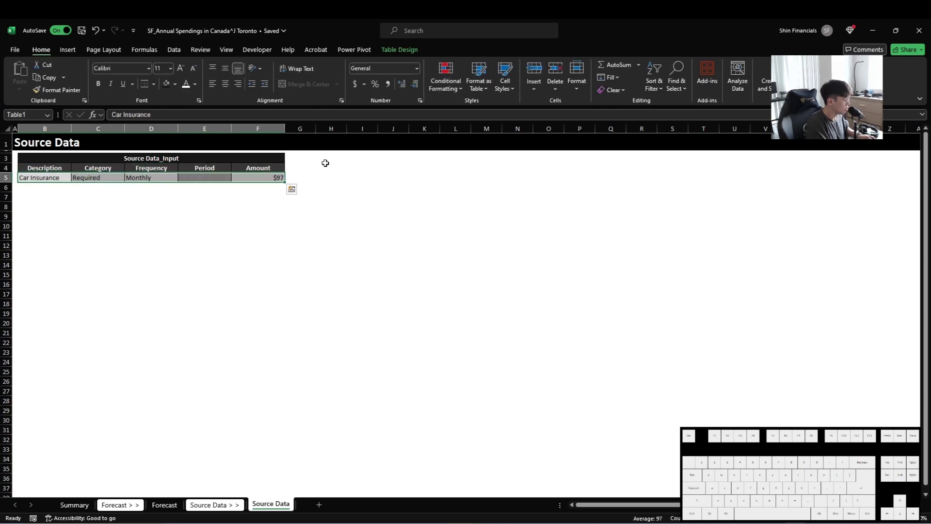
pyautogui.hotkey('alt', 'h')
pyautogui.press('a')
pyautogui.press('c')
pyautogui.press('Left')
pyautogui.hotkey('ctrl', 's')
pyautogui.press('Right')
pyautogui.press('Right')
pyautogui.press('Down')
pyautogui.press('Left')
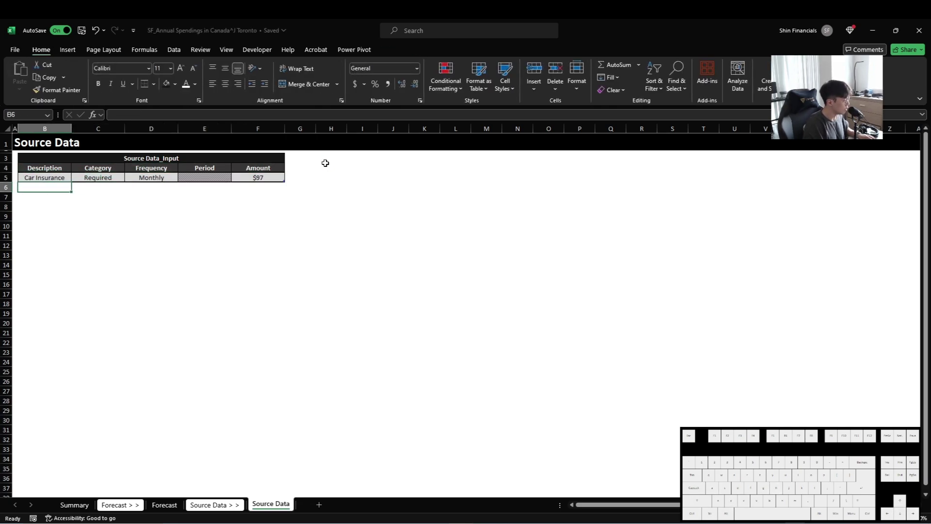
# - Rename the table SourceDataInput
pyautogui.press('Up')
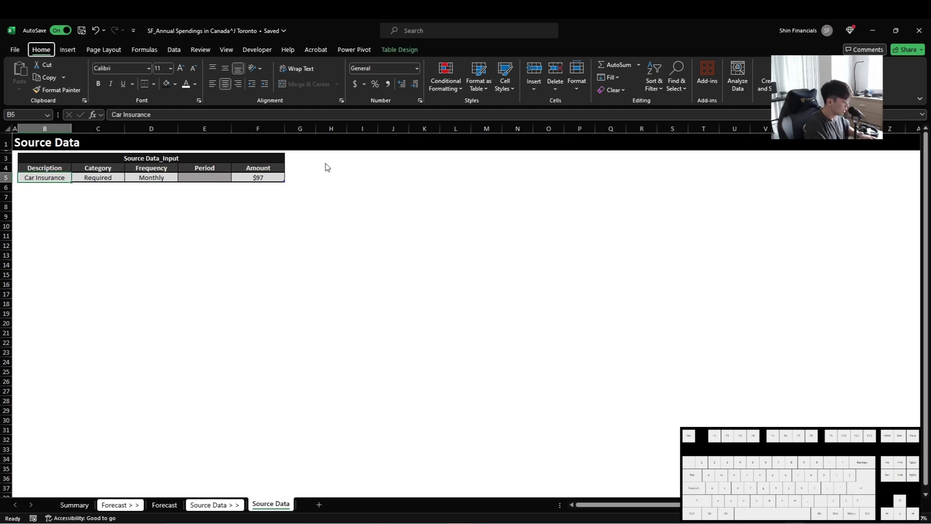
pyautogui.press('h')
pyautogui.press('Escape')
pyautogui.press('alt')
pyautogui.press('j')
pyautogui.press('t')
pyautogui.press('a')
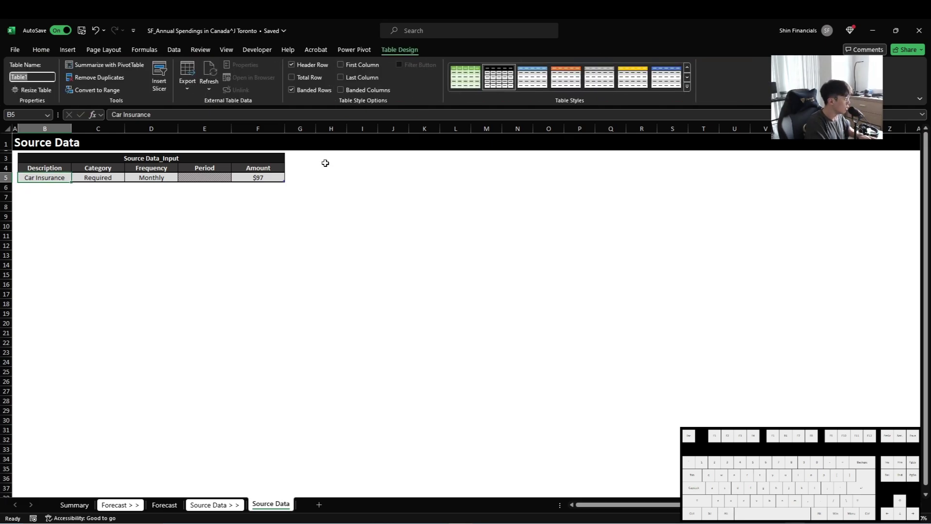
pyautogui.write('SourceDataInput')
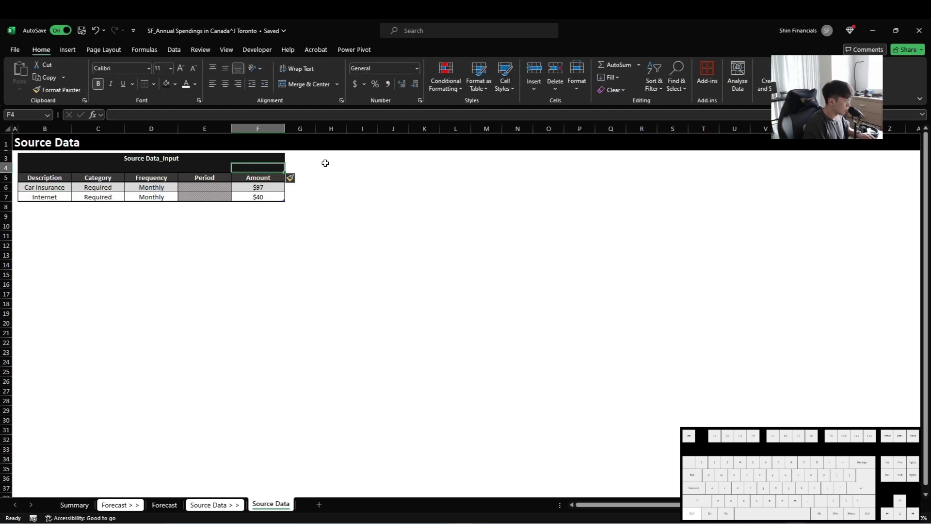
# - Undo the last row insertion and insert a new table column to the right of Amount
pyautogui.hotkey('ctrl', 'z')
pyautogui.press('alt')
pyautogui.press('h')
pyautogui.press('i')
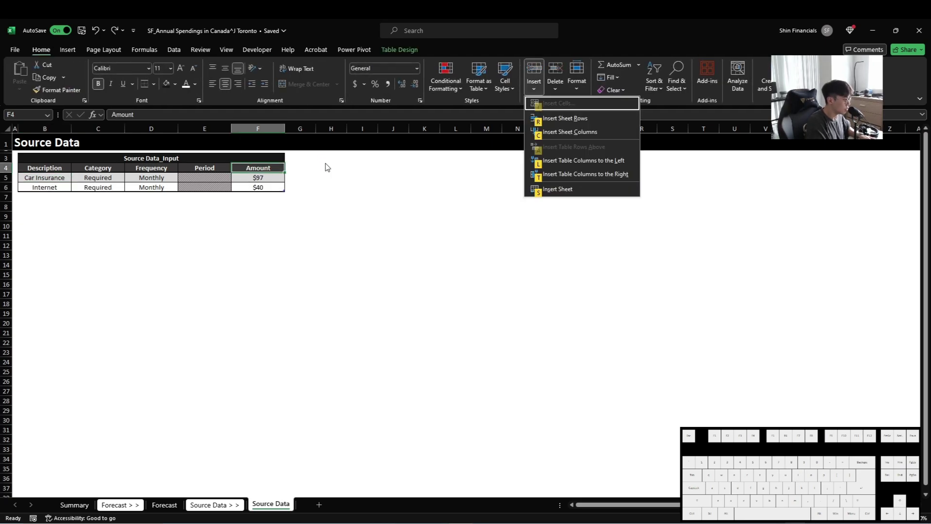
pyautogui.press('t')
# - Extend the table's title band over the new column by copying F3 to G3, and save the workbook
pyautogui.press('Up')
pyautogui.press('Left')
pyautogui.hotkey('ctrl', 'c')
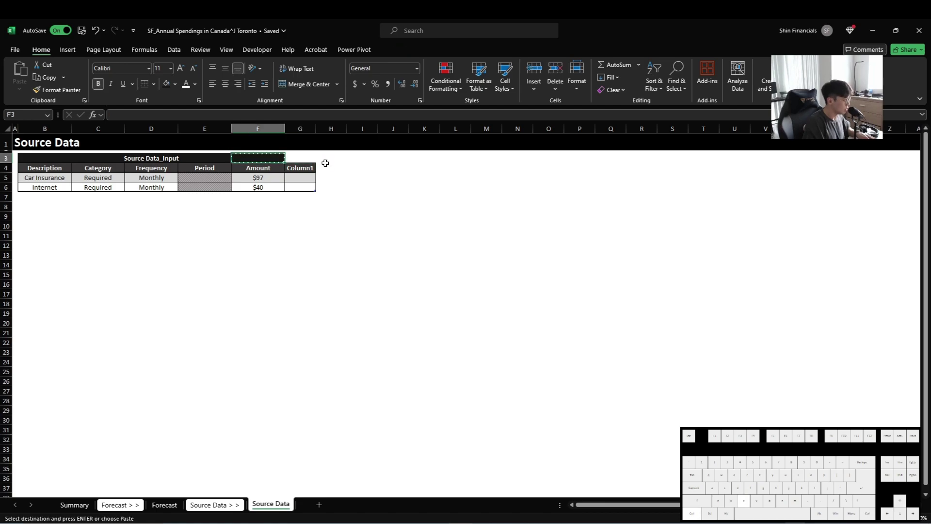
pyautogui.press('Right')
pyautogui.hotkey('ctrl', 'v')
pyautogui.hotkey('ctrl', 's')
# - Name the new column in G4 Reimbursement Status and autofit the column width
pyautogui.press('Down')
pyautogui.press('Left')
pyautogui.press('Right')
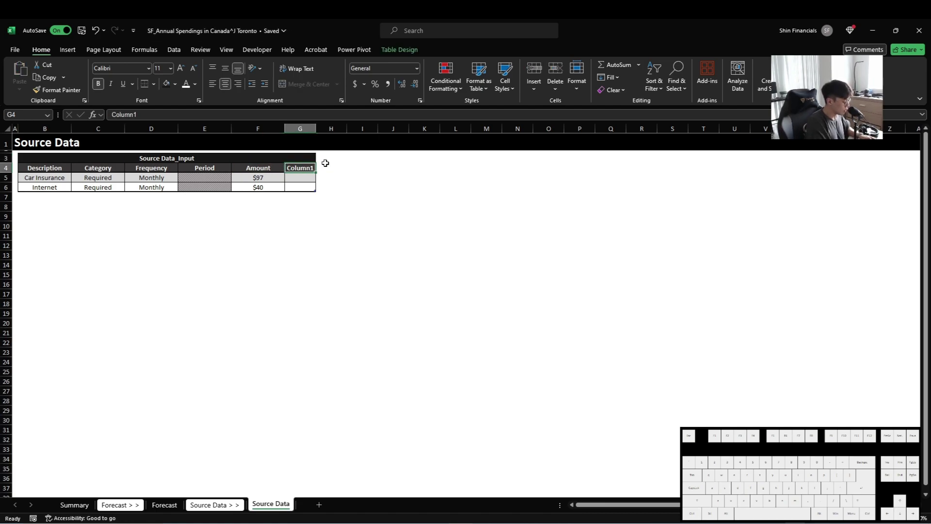
pyautogui.write('Reimbursement Status')
pyautogui.press('Return')
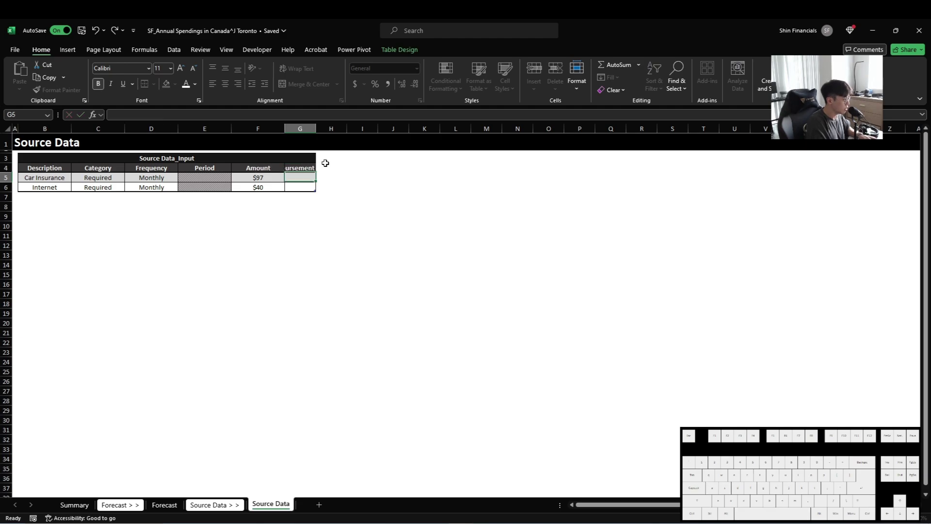
pyautogui.hotkey('alt', 'h')
pyautogui.press('o')
pyautogui.press('i')
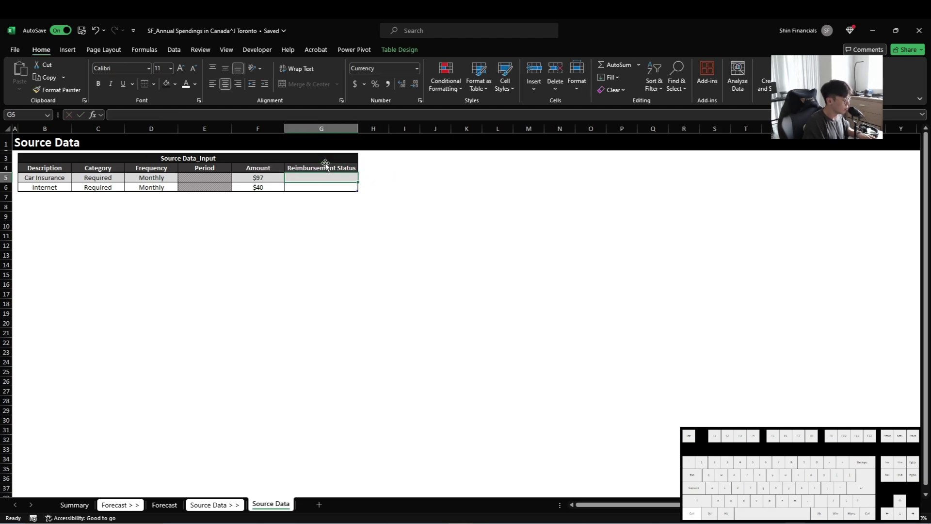
# - Add a Mobile Plan row in row 7 with category Required and frequency monthly
pyautogui.hotkey('ctrl', 'Left')
pyautogui.hotkey('ctrl', 'Left')
pyautogui.hotkey('ctrl', 'Left')
pyautogui.press('Down')
pyautogui.press('Down')
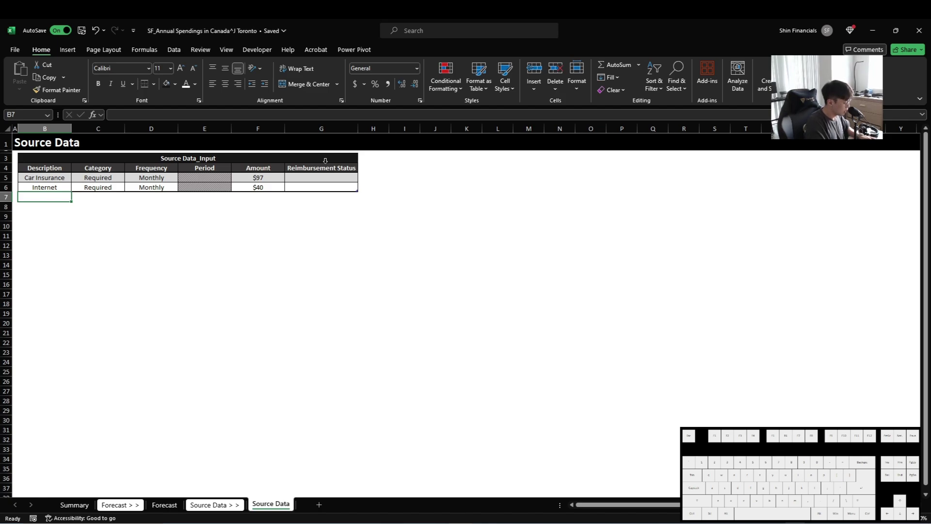
pyautogui.write('Mobile Pl')
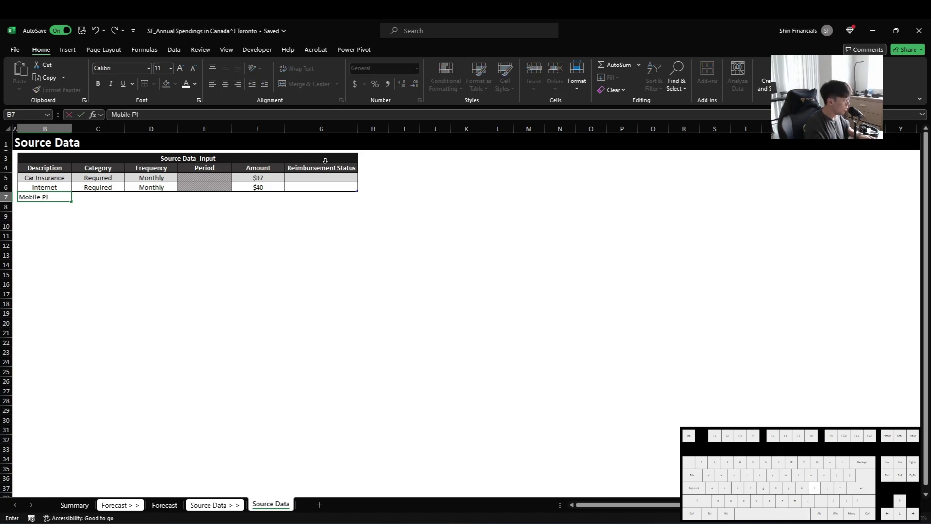
pyautogui.write('an')
pyautogui.press('Tab')
pyautogui.write('Required')
pyautogui.press('Tab')
pyautogui.write('monthly')
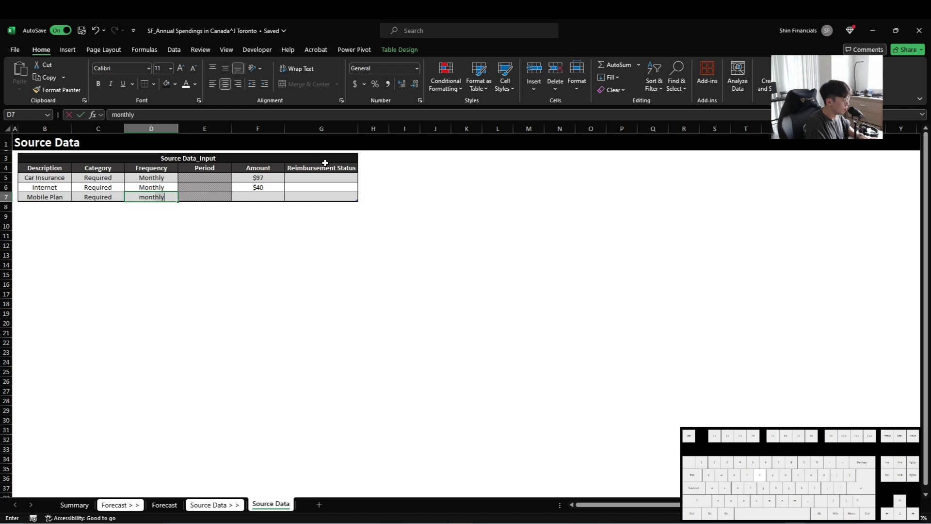
# - Enter an amount of $50.85 and the status Reimbursed for the Mobile Plan row
pyautogui.press('Tab')
pyautogui.press('Tab')
pyautogui.write('$50')
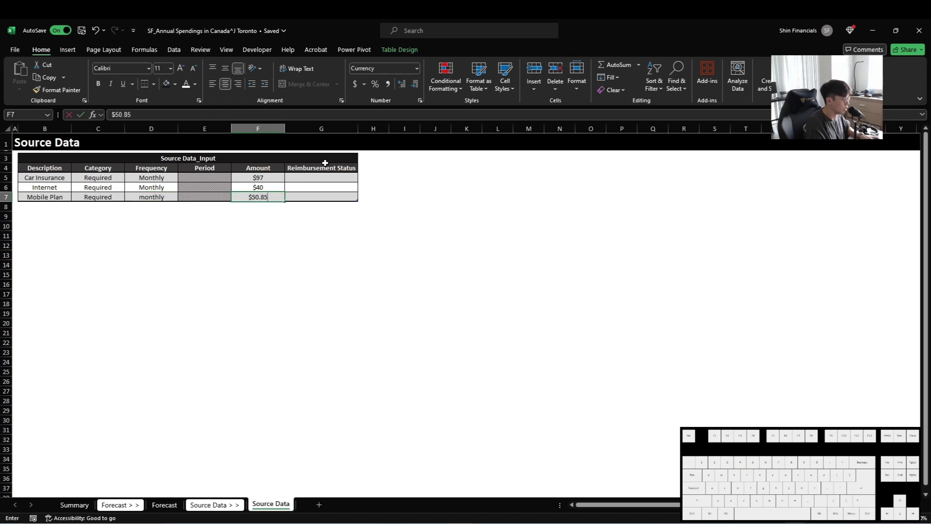
pyautogui.write('.85')
pyautogui.press('Tab')
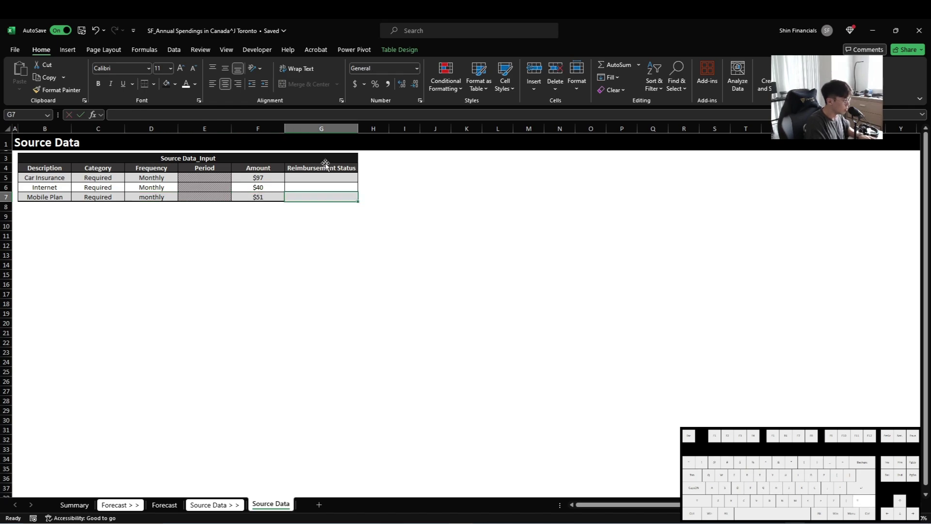
pyautogui.write('Reimbursed')
pyautogui.press('Return')
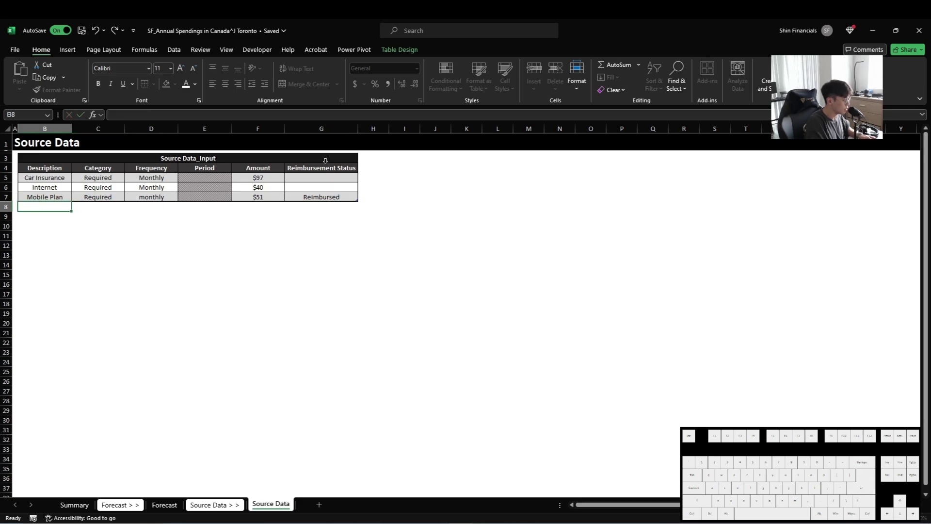
# - Format the amounts in F5:F7 as Number with two decimal places and a thousands separator
pyautogui.press('Up')
pyautogui.press('Right')
pyautogui.press('Right')
pyautogui.press('Right')
pyautogui.press('Right')
pyautogui.hotkey('shift', 'Up')
pyautogui.hotkey('shift', 'Up')
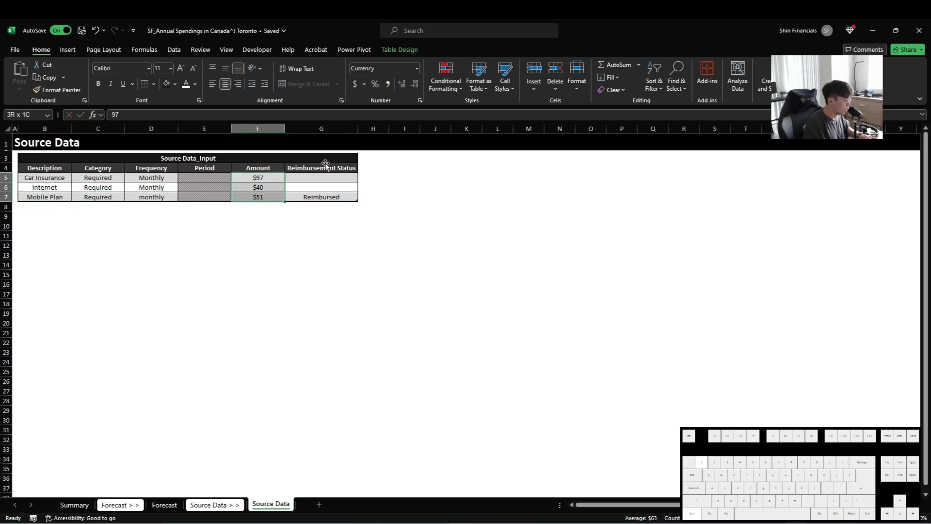
pyautogui.hotkey('ctrl', '1')
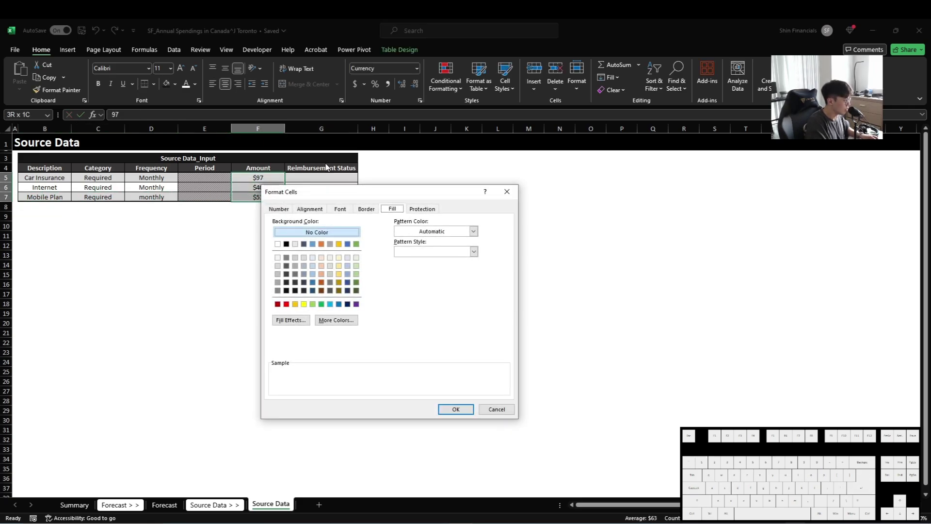
pyautogui.press('n')
pyautogui.press('Up')
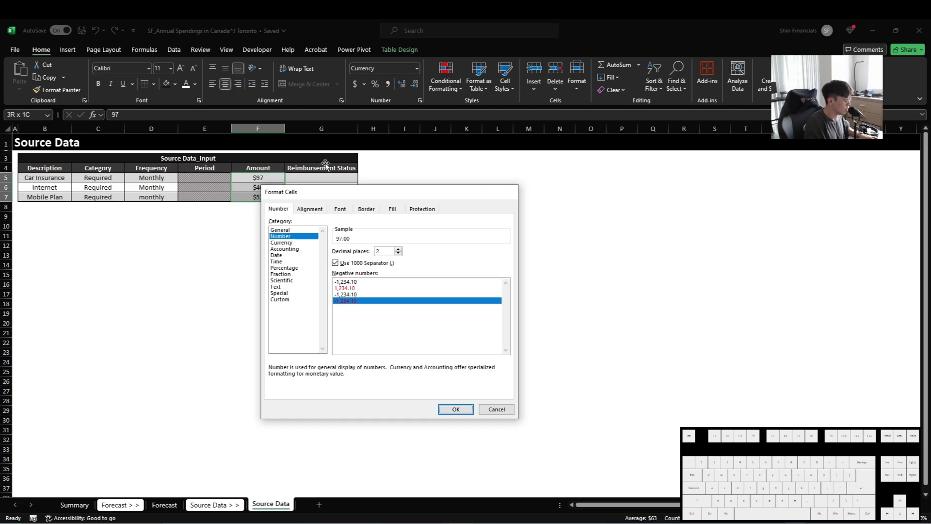
pyautogui.press('Return')
pyautogui.press('Left')
pyautogui.press('Left')
pyautogui.press('Left')
pyautogui.press('Left')
pyautogui.press('Down')
pyautogui.press('Down')
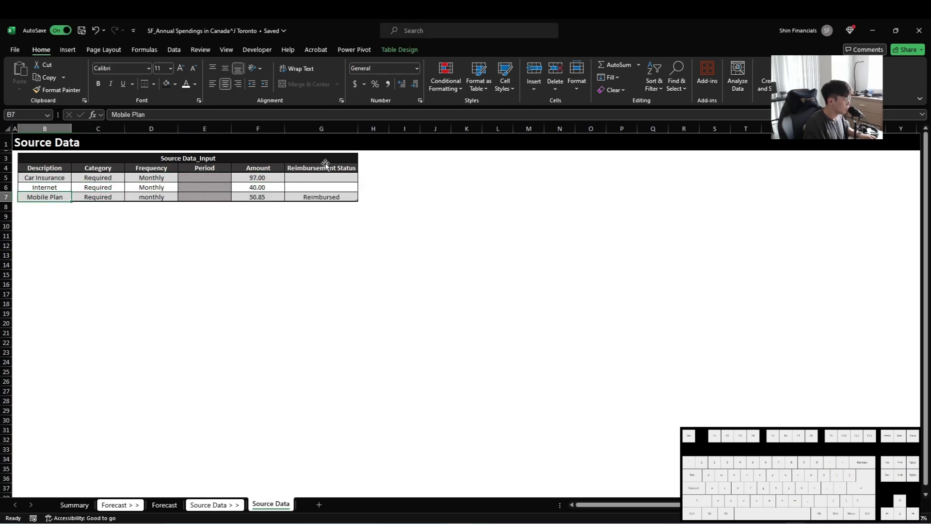
pyautogui.hotkey('ctrl', 'z')
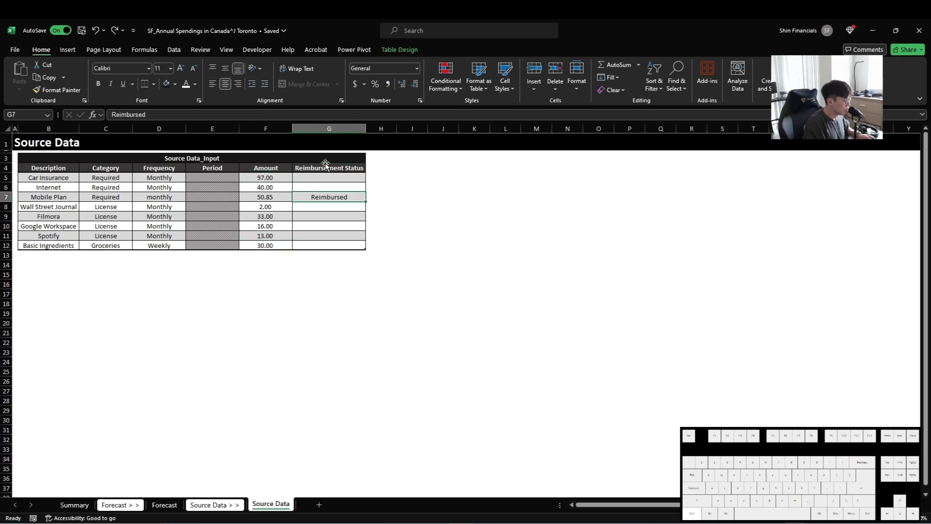
# - Insert a sheet column between Amount and Reimbursement Status
pyautogui.press('Up')
pyautogui.press('alt')
pyautogui.press('h')
pyautogui.press('i')
pyautogui.press('c')
pyautogui.press('Left')
pyautogui.press('Up')
pyautogui.press('Up')
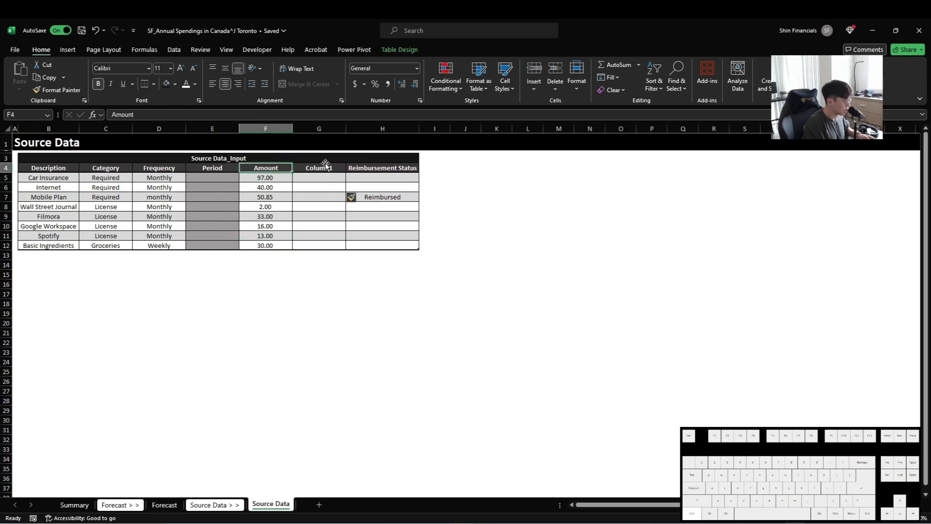
# - Name the new column in G4 Monthly Amount and autofit its width
pyautogui.press('Right')
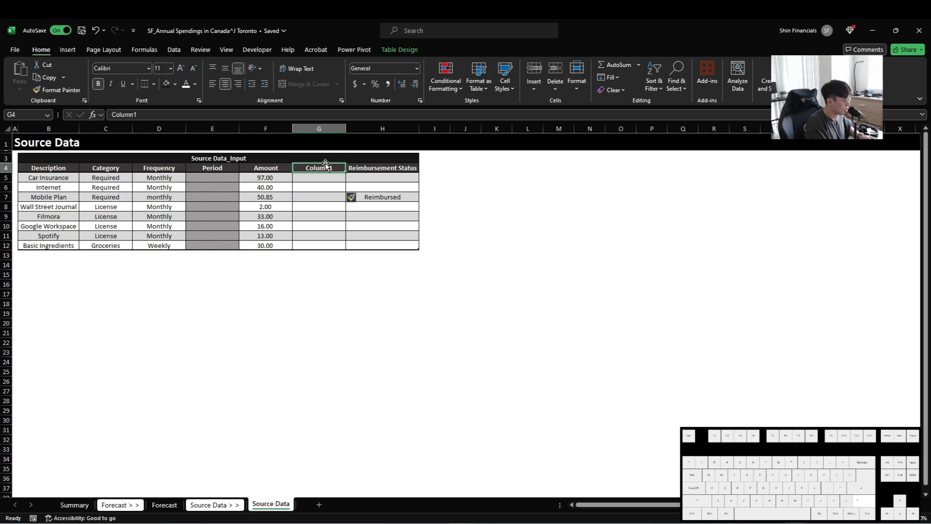
pyautogui.write('Monthly Amou')
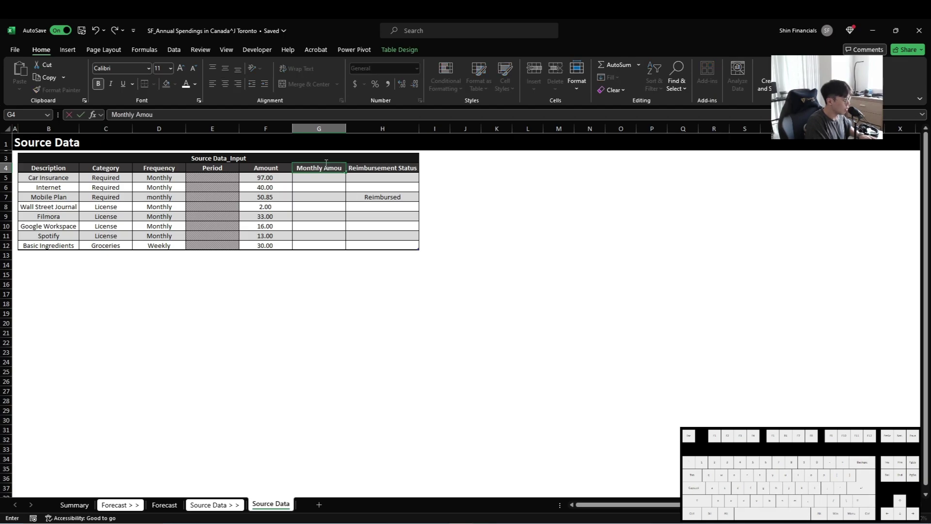
pyautogui.write('tnt')
pyautogui.press('Up')
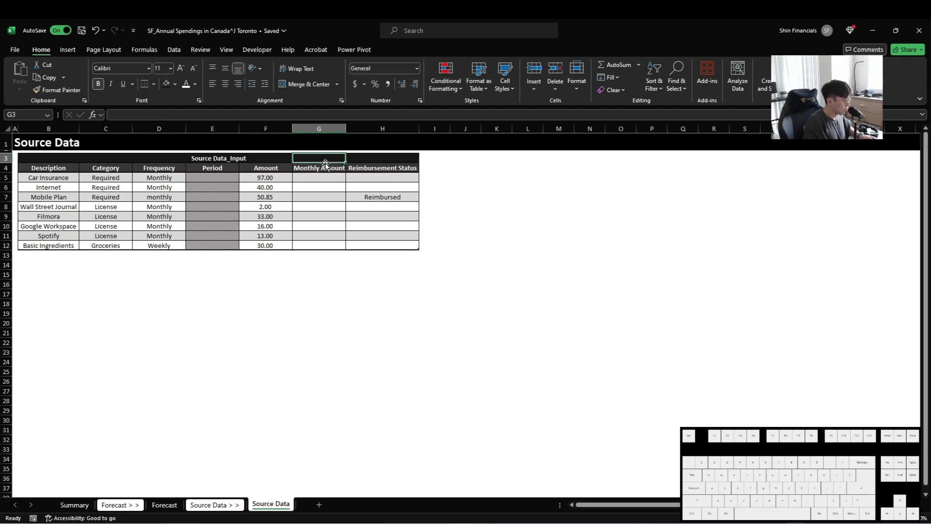
pyautogui.press('Down')
pyautogui.hotkey('alt', 'h')
pyautogui.press('o')
pyautogui.press('i')
pyautogui.press('Down')
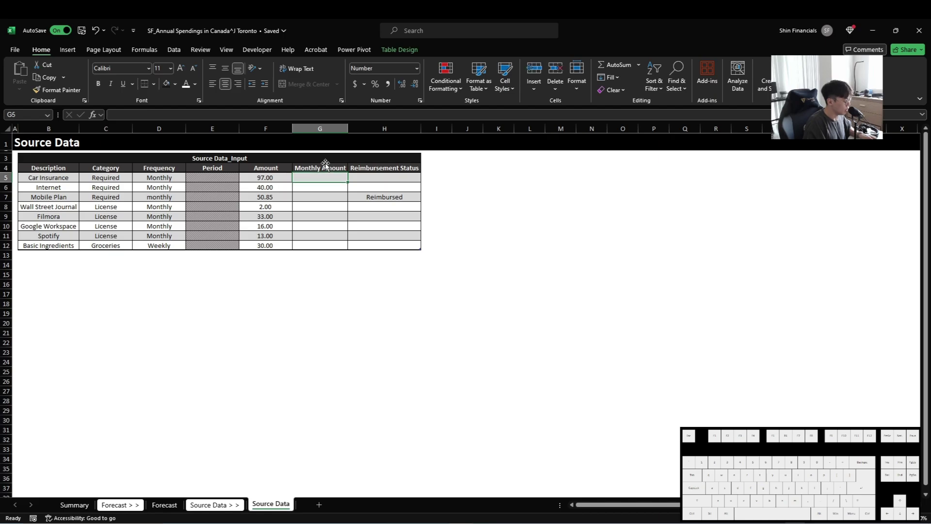
pyautogui.press('Left')
pyautogui.press('Left')
pyautogui.press('Right')
pyautogui.press('Down')
pyautogui.hotkey('ctrl', 'Down')
pyautogui.press('Up')
pyautogui.press('Up')
pyautogui.press('Up')
pyautogui.press('Up')
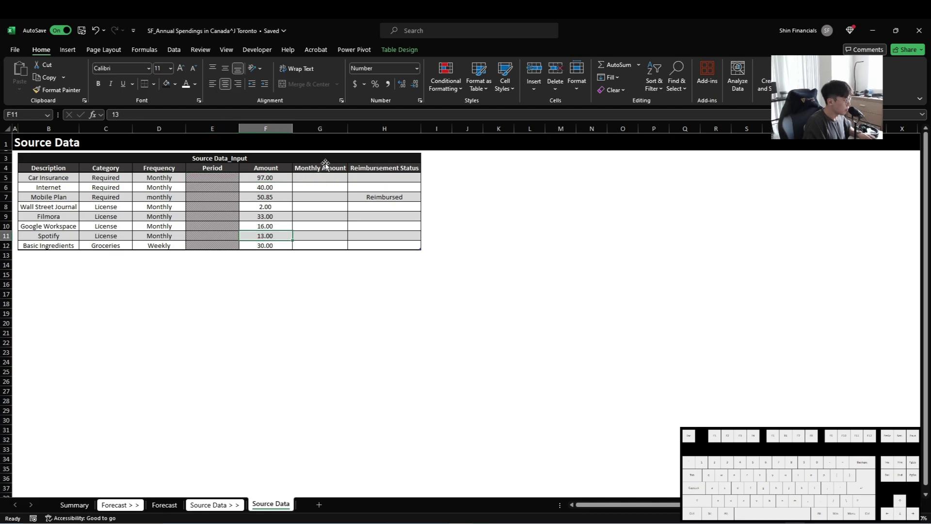
pyautogui.press('Right')
pyautogui.press('Up')
pyautogui.press('Up')
pyautogui.press('Up')
pyautogui.press('Left')
pyautogui.press('Left')
pyautogui.press('Left')
pyautogui.press('Left')
pyautogui.press('Left')
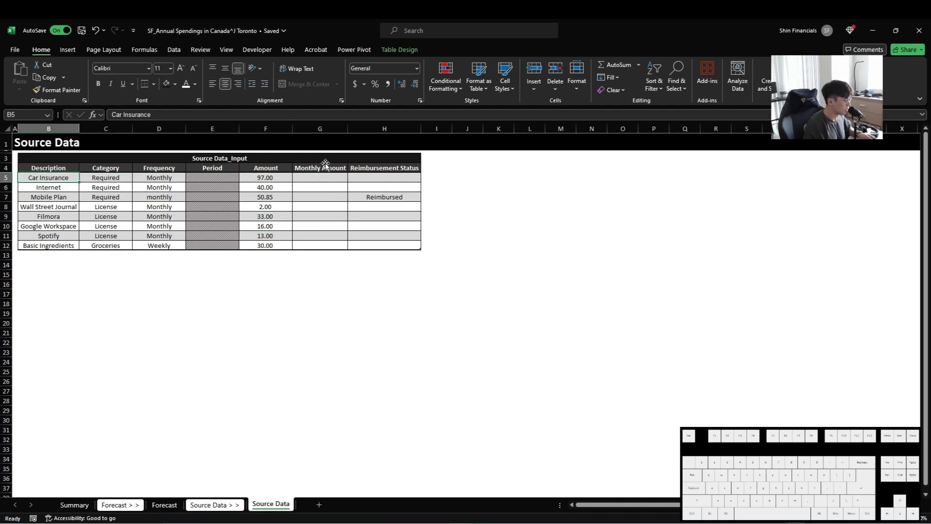
pyautogui.hotkey('ctrl', 'Down')
pyautogui.press('Down')
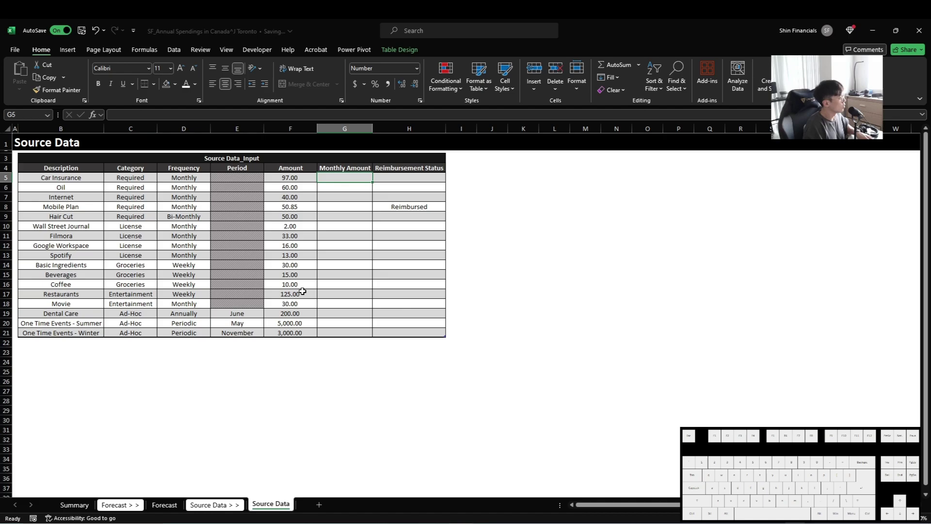
pyautogui.press('Left')
pyautogui.hotkey('ctrl', 'shift', 'Down')
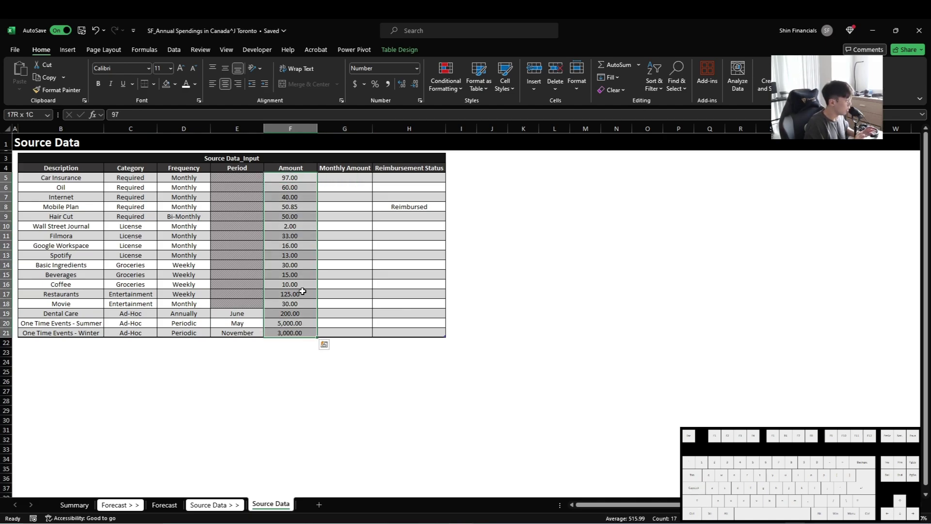
pyautogui.hotkey('ctrl', 'shift', 'Up')
pyautogui.press('Right')
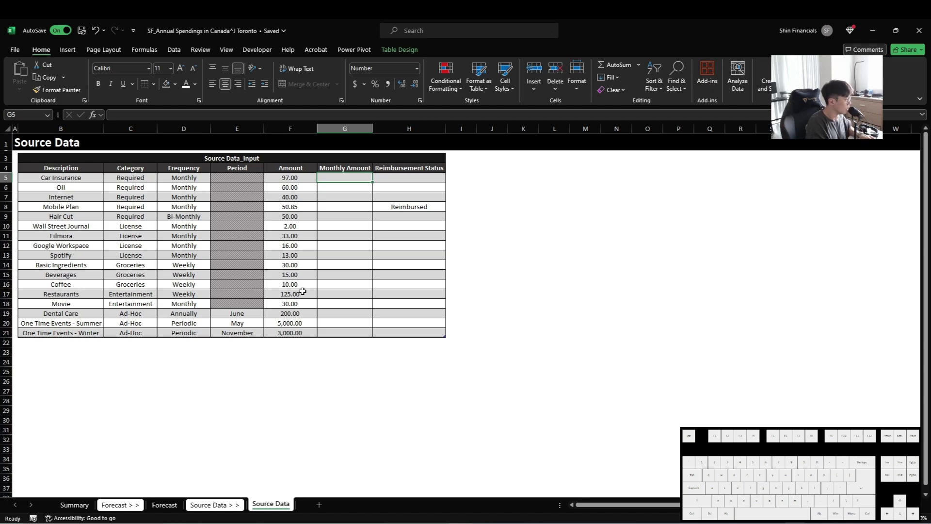
pyautogui.press('Right')
pyautogui.press('Right')
pyautogui.press('Right')
pyautogui.press('Right')
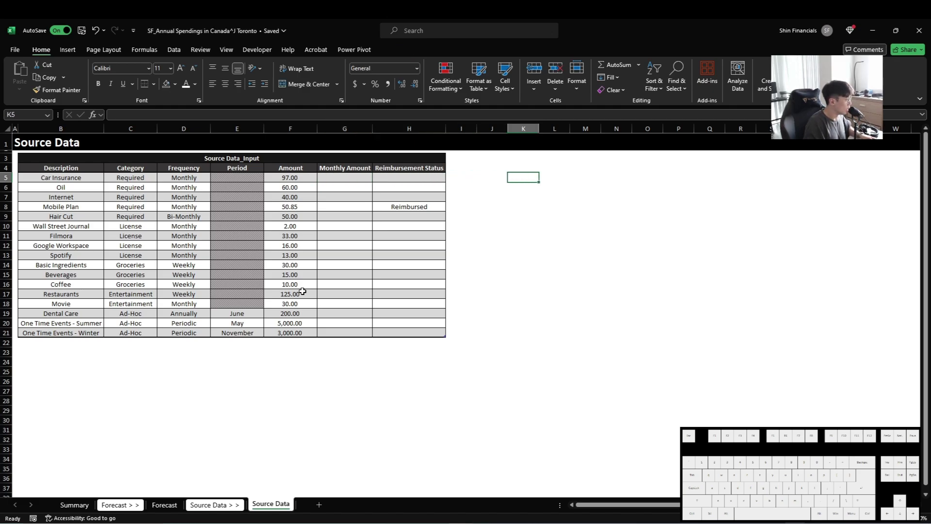
pyautogui.press('Left')
pyautogui.press('Left')
pyautogui.press('Left')
pyautogui.press('Left')
# - Set the width of columns J through L to 1
pyautogui.press('Up')
pyautogui.press('Right')
pyautogui.press('Right')
pyautogui.press('Right')
pyautogui.hotkey('shift', 'space')
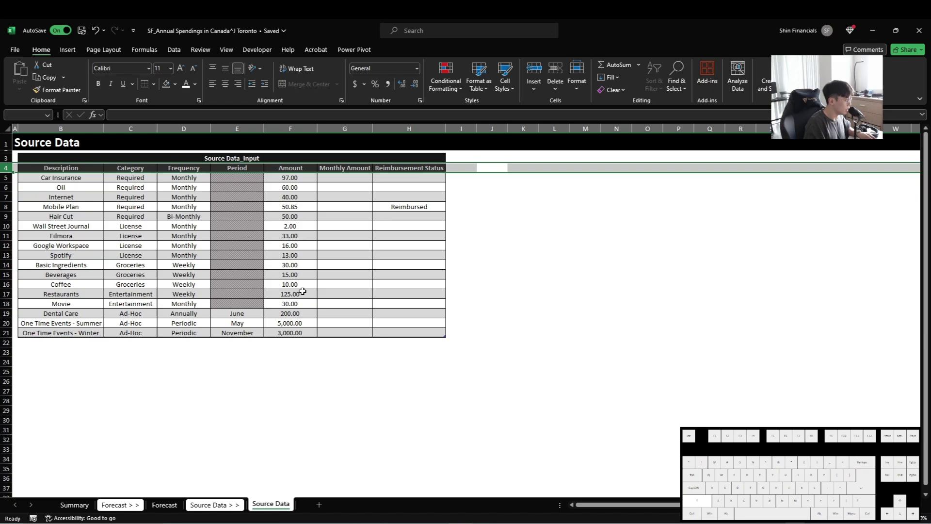
pyautogui.hotkey('ctrl', 'space')
pyautogui.hotkey('shift', 'Right')
pyautogui.hotkey('shift', 'Right')
pyautogui.hotkey('alt', 'h')
pyautogui.write('ow')
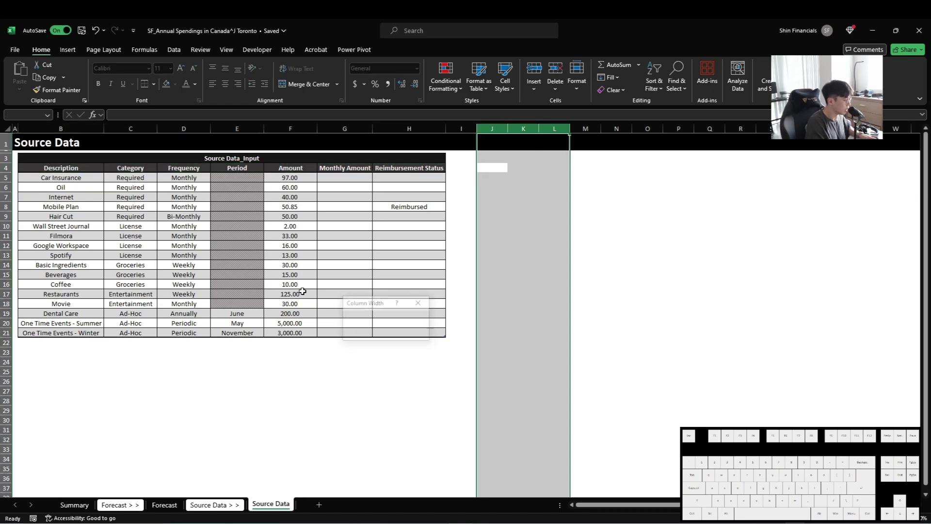
pyautogui.write('1')
pyautogui.press('Return')
# - Fill the whole of column K with black as a vertical divider
pyautogui.press('Right')
pyautogui.hotkey('ctrl', 'space')
pyautogui.hotkey('alt', 'h')
pyautogui.press('h')
pyautogui.press('Right')
pyautogui.press('Return')
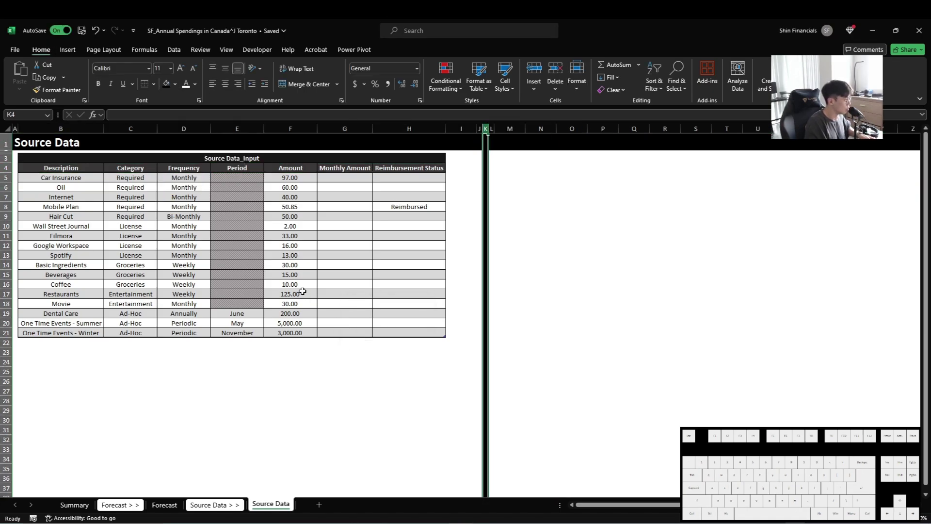
# - Copy the first two cells of the Source Data_Input title band to M3:N3 and change the title to Period Index
pyautogui.press('Right')
pyautogui.press('Right')
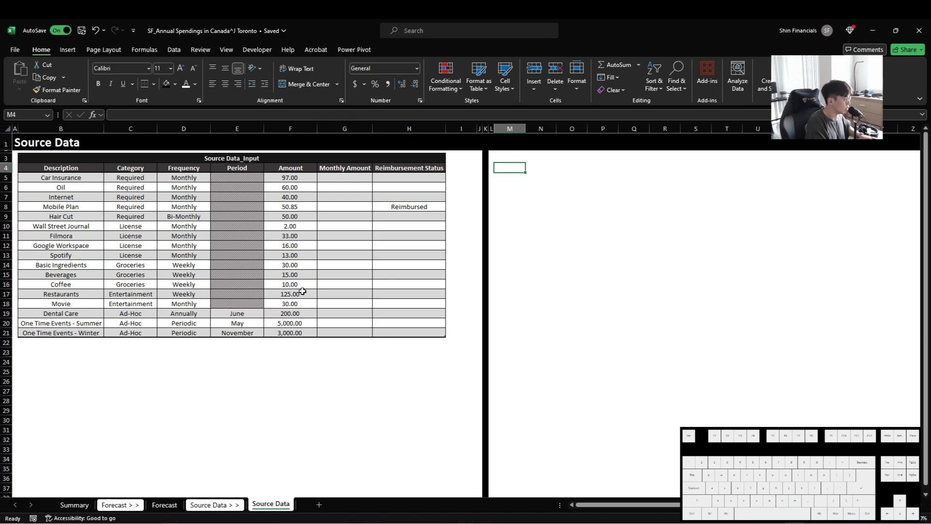
pyautogui.press('Up')
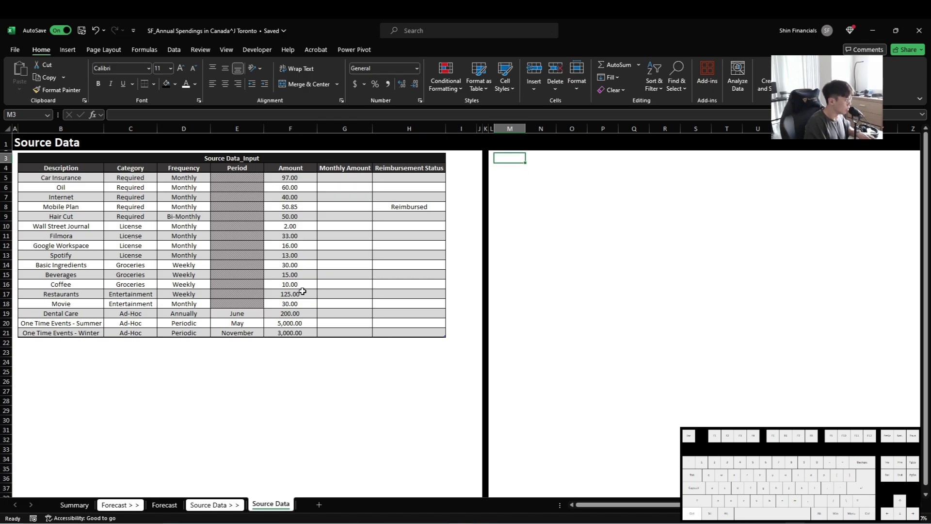
pyautogui.hotkey('ctrl', 'Left')
pyautogui.hotkey('shift', 'Right')
pyautogui.hotkey('ctrl', 'c')
pyautogui.press('Right')
pyautogui.press('Right')
pyautogui.press('Right')
pyautogui.press('Right')
pyautogui.press('Right')
pyautogui.press('Right')
pyautogui.press('Right')
pyautogui.press('Right')
pyautogui.press('Right')
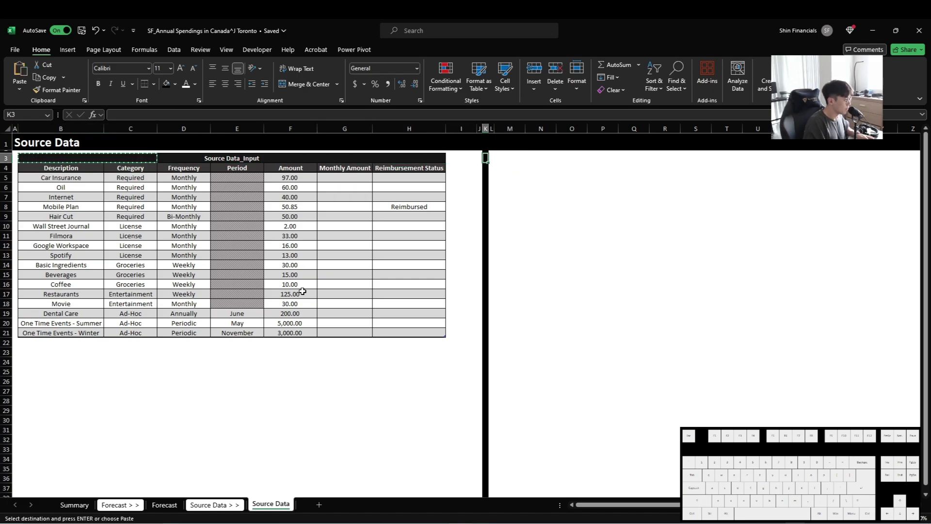
pyautogui.press('Right')
pyautogui.press('Right')
pyautogui.hotkey('ctrl', 'v')
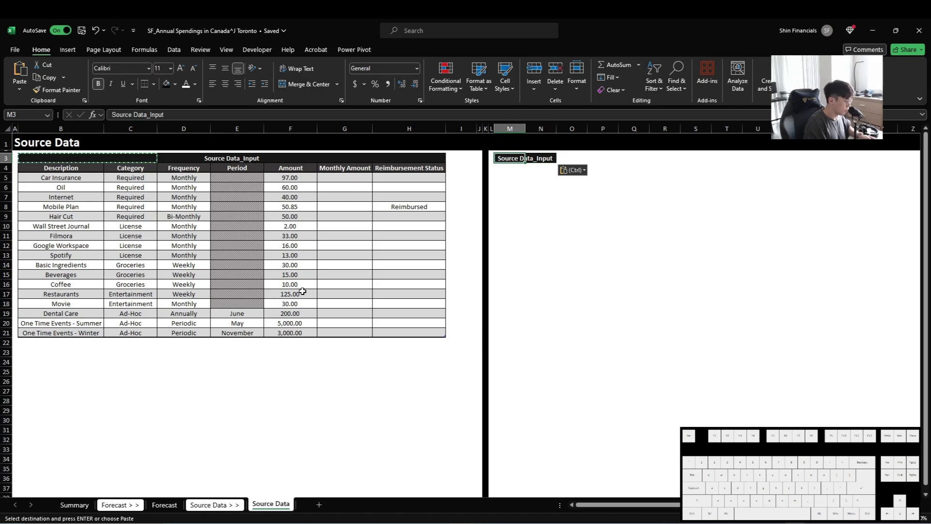
pyautogui.write('Period Index')
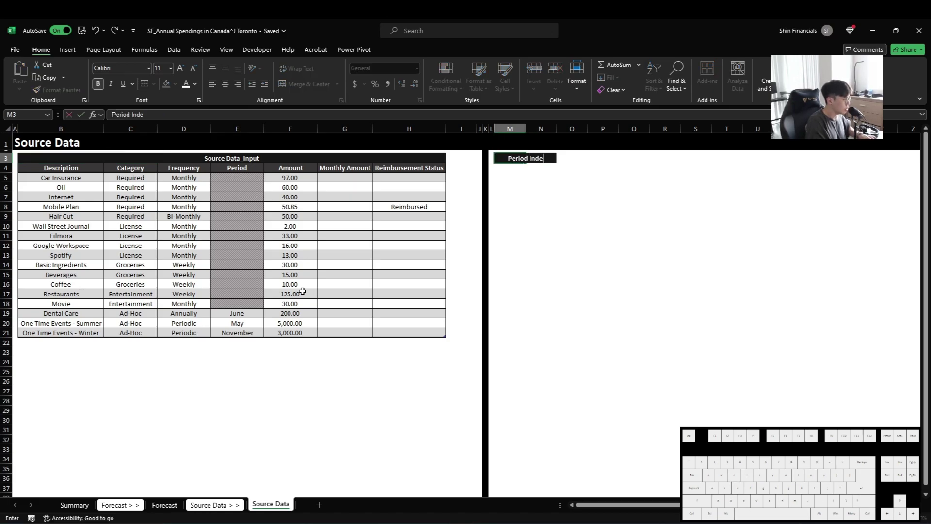
pyautogui.press('Return')
# - Copy the Description and Category header cells of the input table to M4:N4
pyautogui.hotkey('ctrl', 'Left')
pyautogui.hotkey('ctrl', 'Left')
pyautogui.hotkey('ctrl', 'Left')
pyautogui.press('Right')
pyautogui.hotkey('shift', 'Right')
pyautogui.hotkey('ctrl', 'c')
pyautogui.hotkey('ctrl', 'Right')
pyautogui.hotkey('ctrl', 'Right')
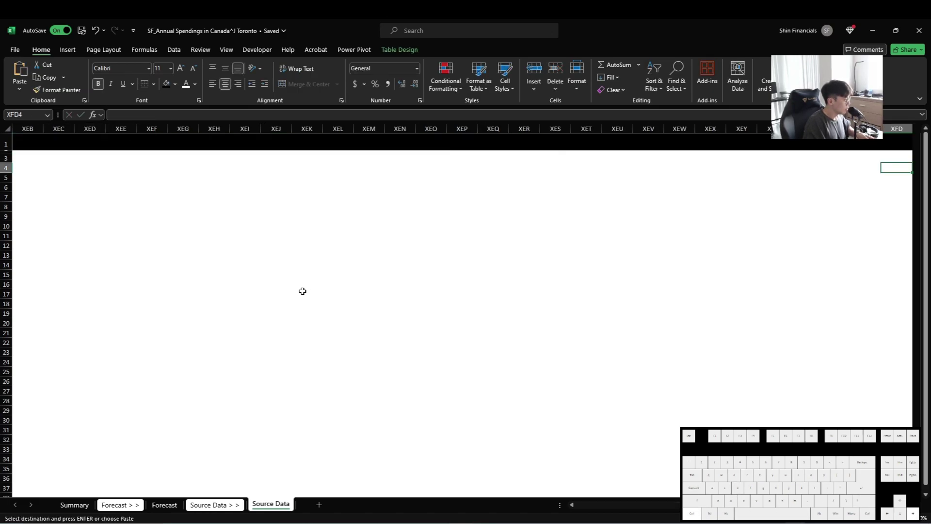
pyautogui.hotkey('ctrl', 'Left')
pyautogui.hotkey('ctrl', 'Left')
pyautogui.hotkey('ctrl', 'Right')
pyautogui.press('Right')
pyautogui.press('Right')
pyautogui.press('Right')
pyautogui.press('Right')
pyautogui.press('Right')
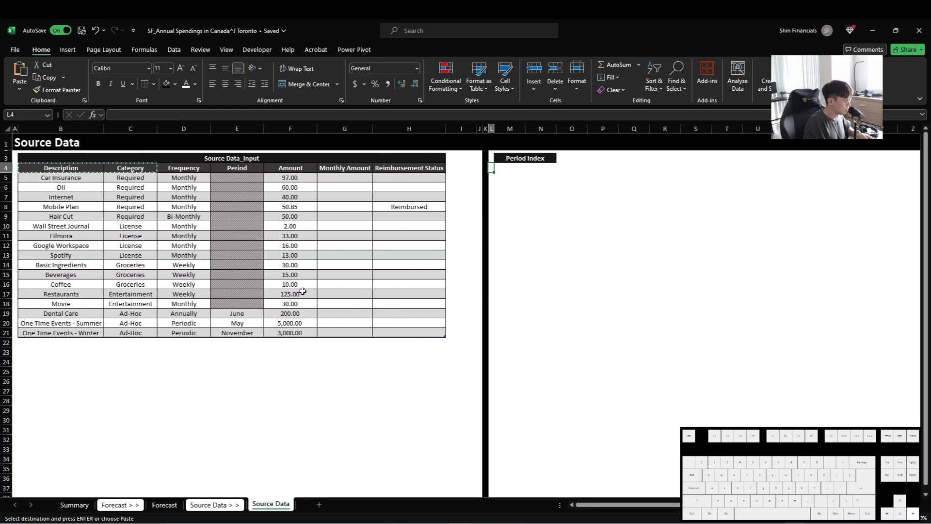
pyautogui.hotkey('ctrl', 'v')
# - Rename the copied headers in M4 and N4 to Frequency and Multiple
pyautogui.write('Frequency')
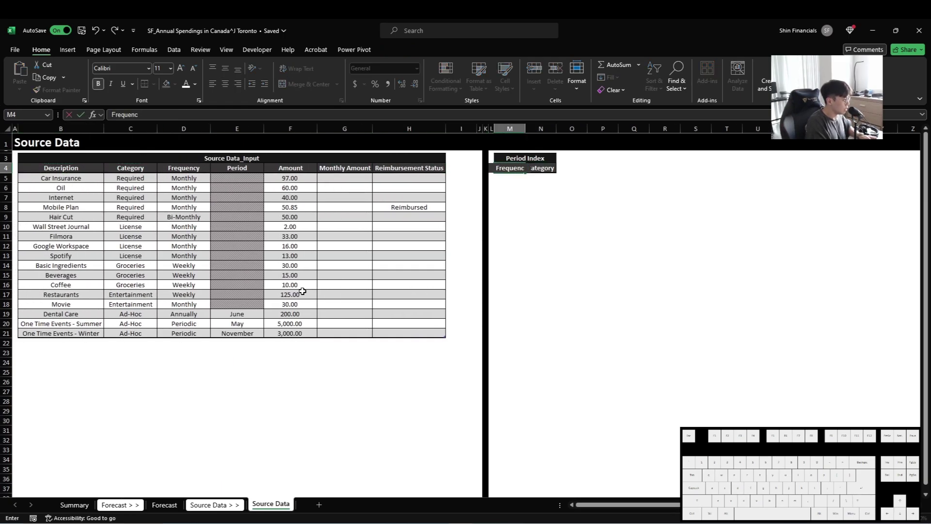
pyautogui.press('Tab')
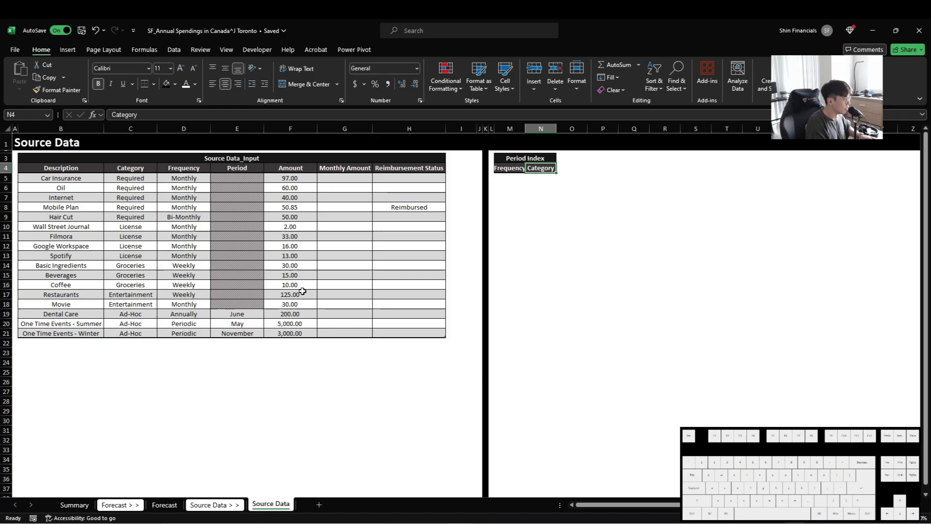
pyautogui.write('Multiple')
pyautogui.press('Return')
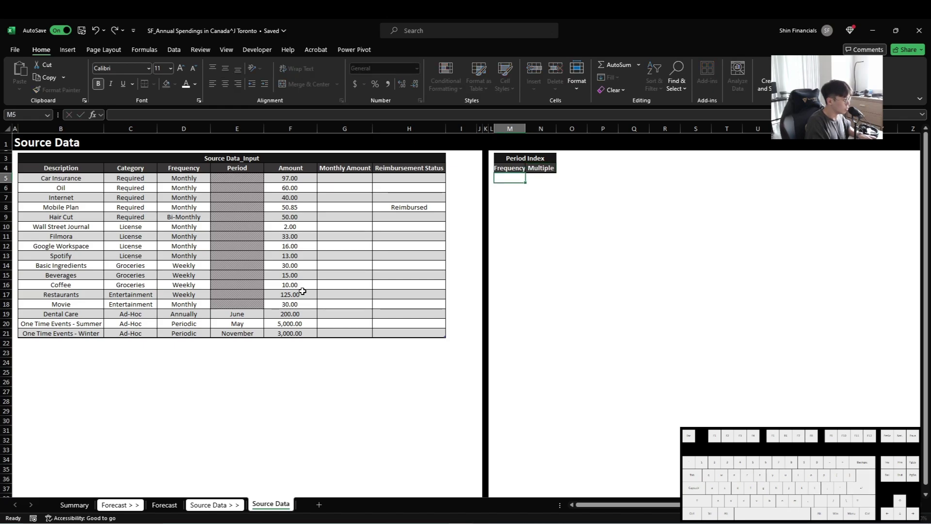
# - Autofit the width of columns M and N
pyautogui.hotkey('ctrl', 'space')
pyautogui.hotkey('shift', 'Right')
pyautogui.hotkey('alt', 'h')
pyautogui.press('o')
pyautogui.press('i')
# - Copy the Frequency entries in D5:D21 and paste them as values under the Period Index Frequency header, starting in M5
pyautogui.press('Left')
pyautogui.press('Left')
pyautogui.press('Left')
pyautogui.press('Left')
pyautogui.press('Left')
pyautogui.press('Left')
pyautogui.press('Left')
pyautogui.press('Left')
pyautogui.press('Left')
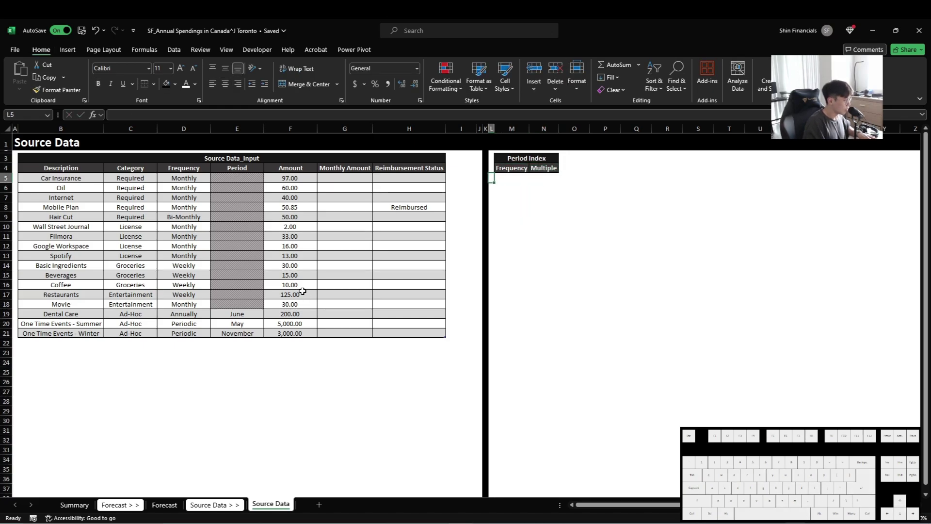
pyautogui.hotkey('ctrl', 'shift', 'Down')
pyautogui.hotkey('ctrl', 'c')
pyautogui.press('Right')
pyautogui.press('Right')
pyautogui.press('Right')
pyautogui.press('Right')
pyautogui.press('Right')
pyautogui.press('Right')
pyautogui.press('Right')
pyautogui.press('Right')
pyautogui.press('Right')
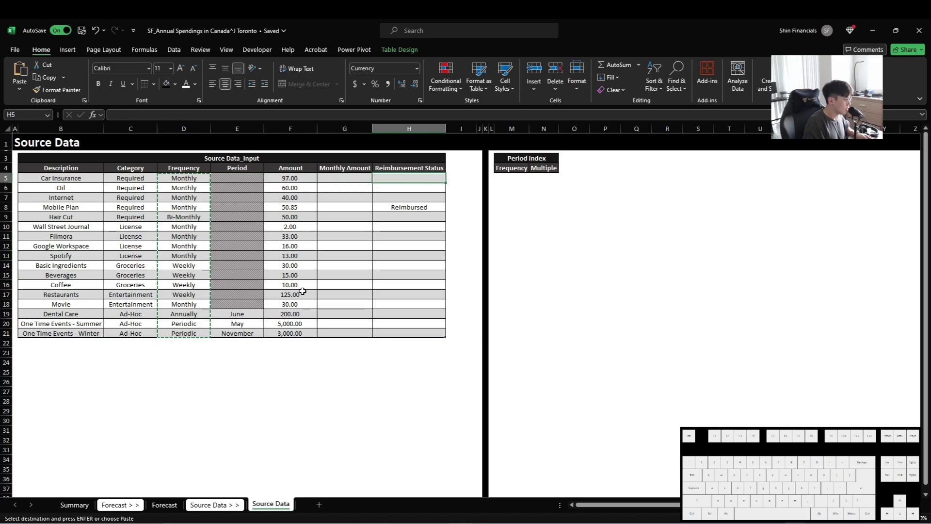
pyautogui.hotkey('ctrl', 'alt', 'v')
pyautogui.press('v')
pyautogui.press('Return')
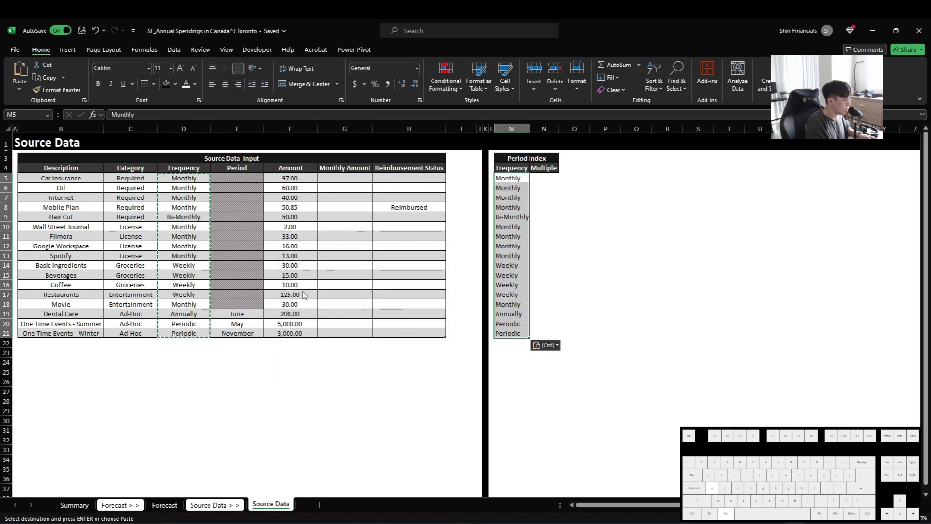
# - Remove duplicates from the pasted frequency list in column M, continuing with the current selection only
pyautogui.hotkey('alt', 'a')
pyautogui.press('m')
pyautogui.press('Down')
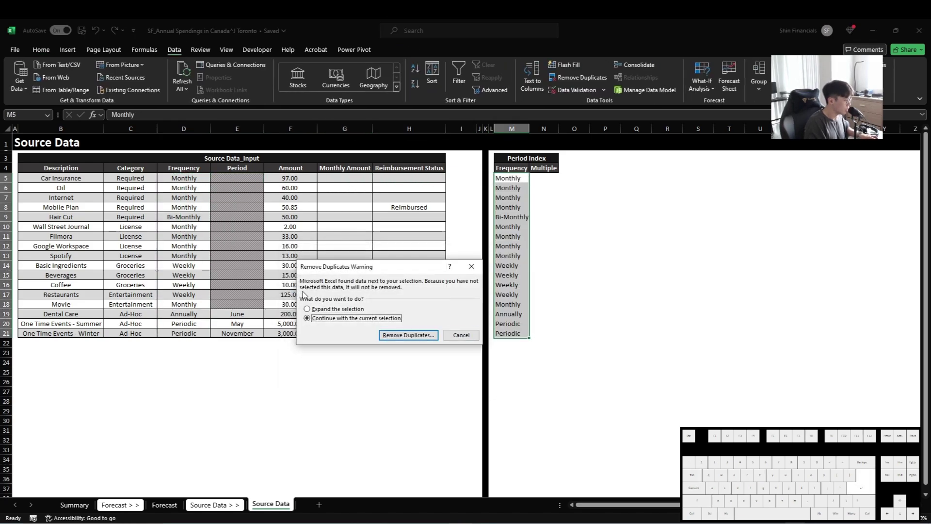
pyautogui.press('Return')
pyautogui.press('Return')
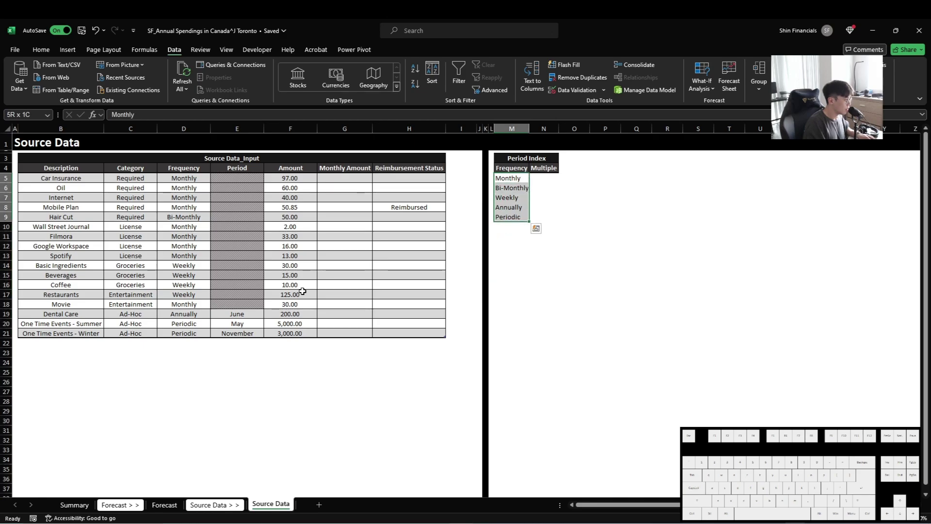
# - Enter a multiple of 1 for both Monthly and Bi-Monthly in the Period Index
pyautogui.hotkey('ctrl', 'shift', 'Up')
pyautogui.press('Up')
pyautogui.press('Right')
pyautogui.press('Down')
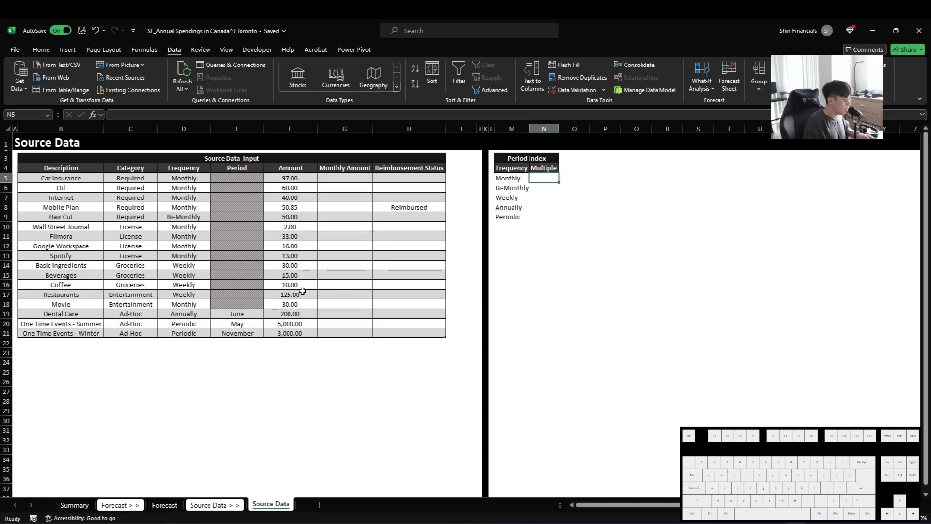
pyautogui.write('1')
pyautogui.press('Return')
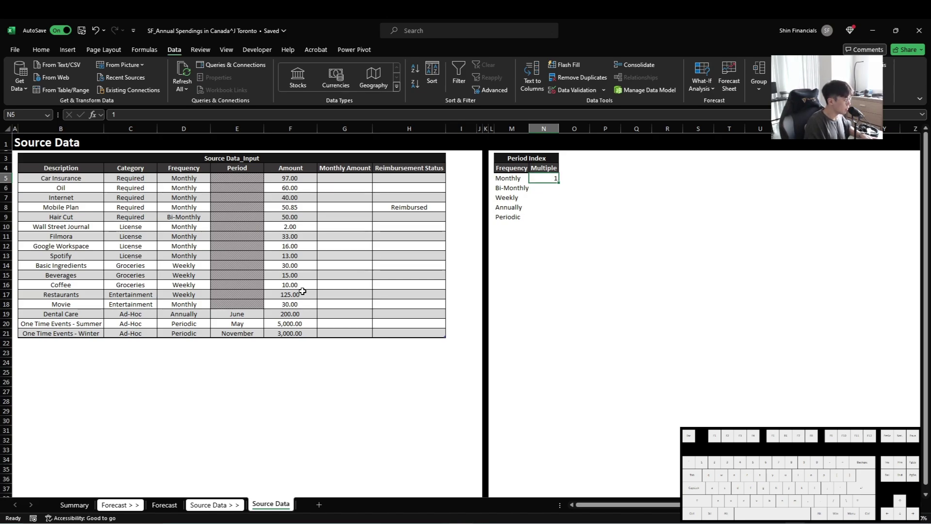
pyautogui.press('Left')
pyautogui.press('Down')
pyautogui.press('Down')
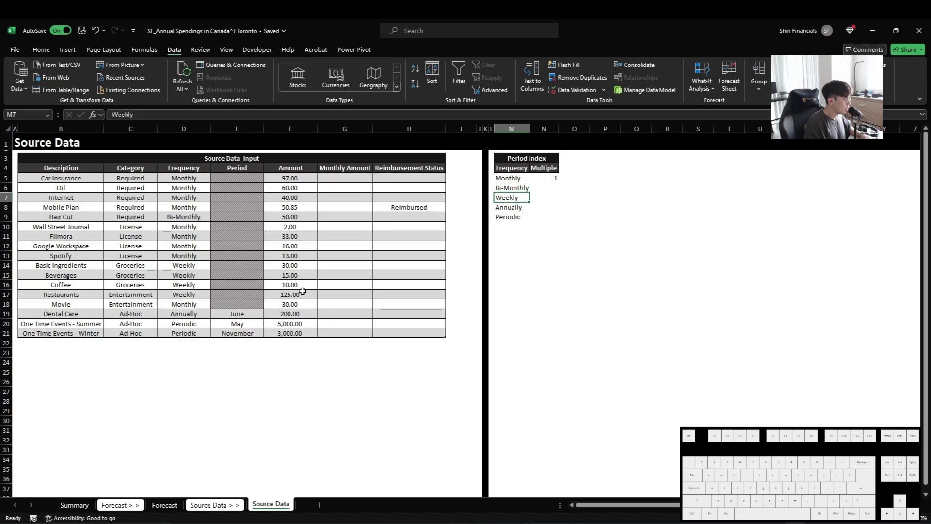
pyautogui.press('Up')
pyautogui.press('Down')
pyautogui.press('Right')
pyautogui.write('1')
pyautogui.press('Return')
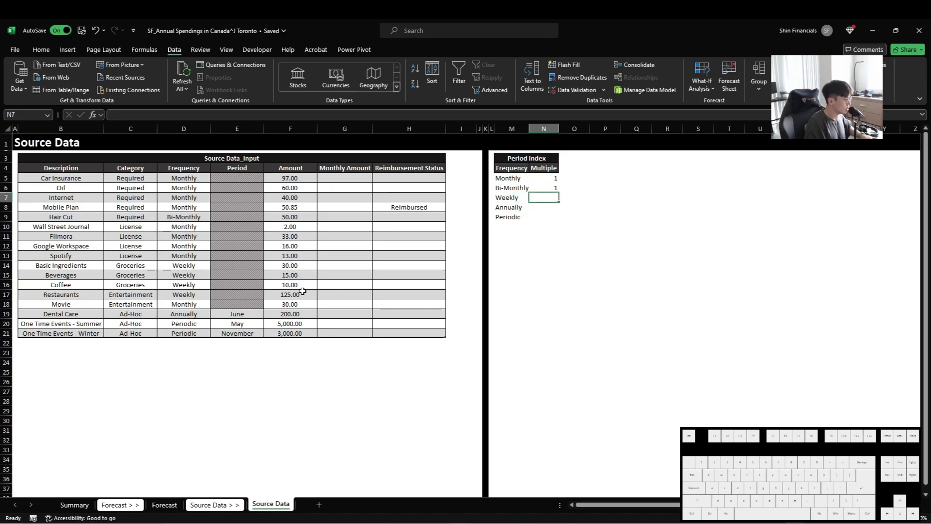
# - Enter multiples of 4 for Weekly, 1 for Annually and 1 for Periodic in the Period Index
pyautogui.press('Left')
pyautogui.press('Up')
pyautogui.press('Down')
pyautogui.press('Right')
pyautogui.write('4')
pyautogui.press('Return')
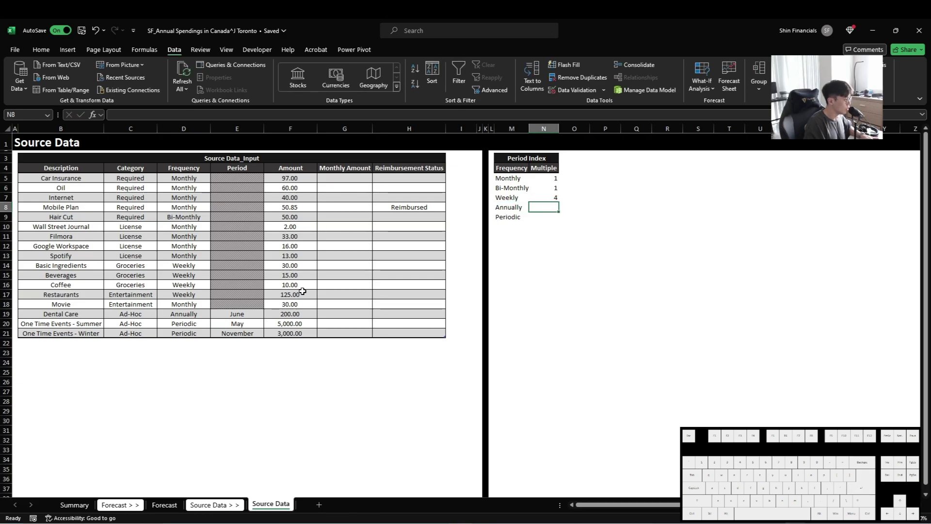
pyautogui.write('1')
pyautogui.press('Return')
pyautogui.write('1')
pyautogui.press('Return')
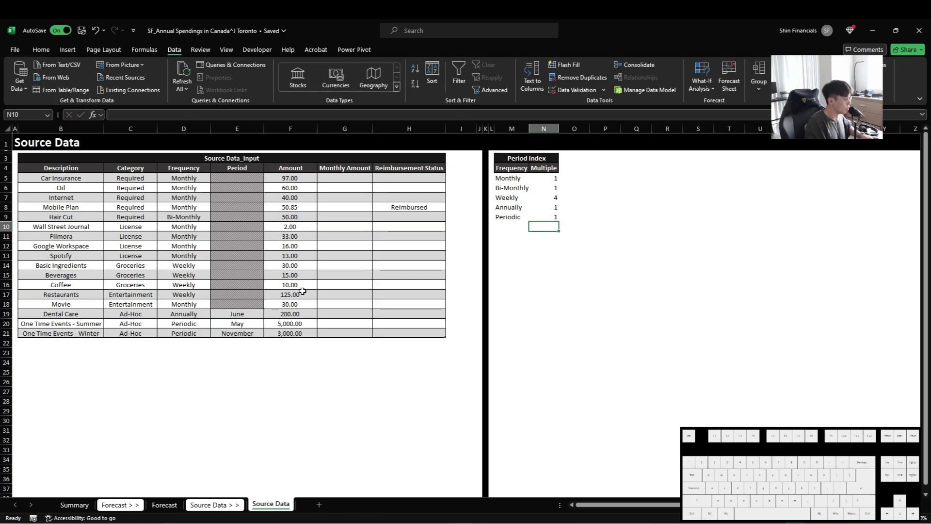
# - Autofit column M to its frequency entries
pyautogui.hotkey('ctrl', 'Up')
pyautogui.press('Down')
pyautogui.hotkey('ctrl', 'shift', 'Down')
pyautogui.press('Left')
pyautogui.hotkey('ctrl', 'shift', 'Down')
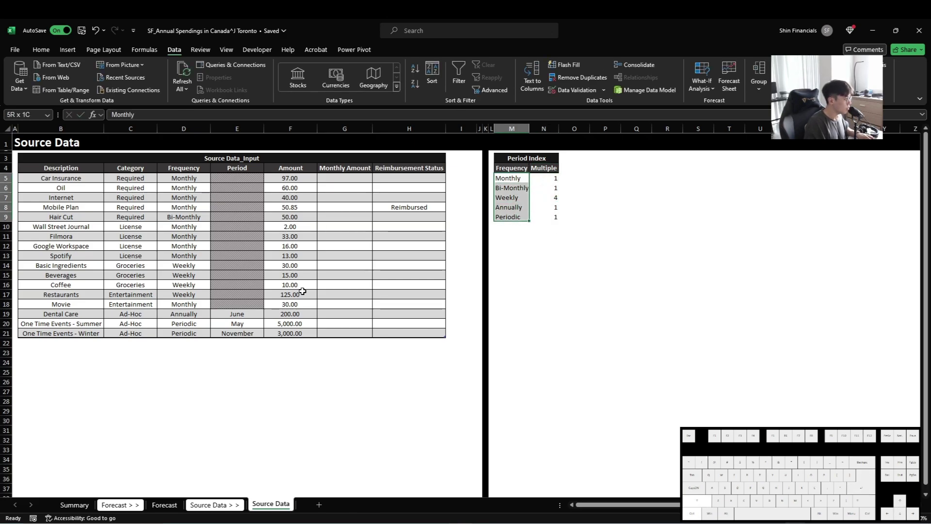
pyautogui.hotkey('ctrl', 'space')
pyautogui.press('alt')
pyautogui.press('h')
pyautogui.press('o')
pyautogui.press('i')
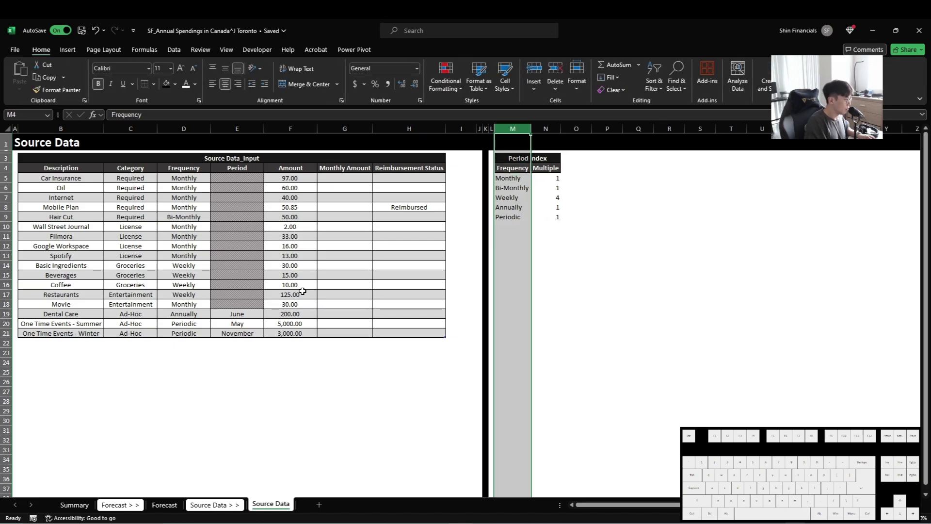
# - Convert the Period Index range M4:N9 into a table with headers
pyautogui.press('Up')
pyautogui.hotkey('ctrl', 'a')
pyautogui.hotkey('ctrl', 't')
pyautogui.press('Return')
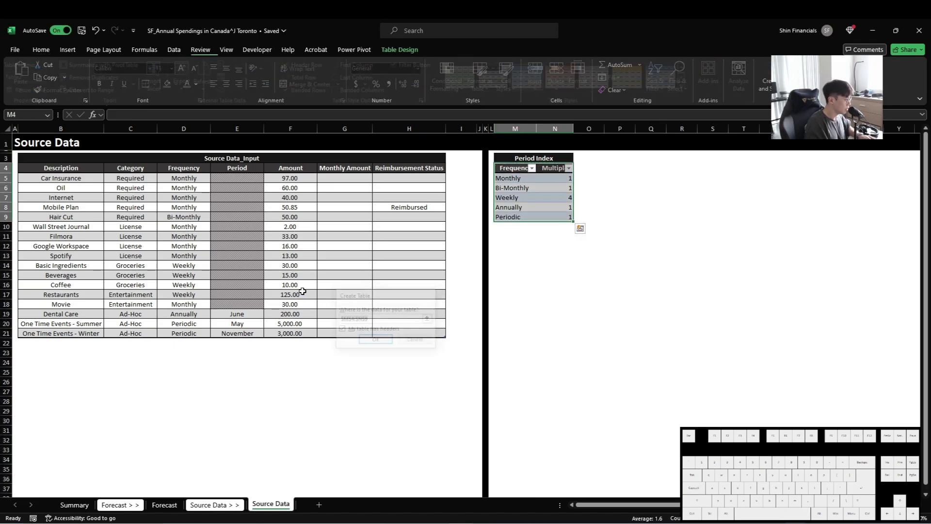
# - Apply a black-and-grey banded style with borders to the Period Index table and turn off its filter buttons
pyautogui.hotkey('alt', 'j')
pyautogui.press('t')
pyautogui.press('s')
pyautogui.press('Down')
pyautogui.press('Down')
pyautogui.press('Down')
pyautogui.press('Down')
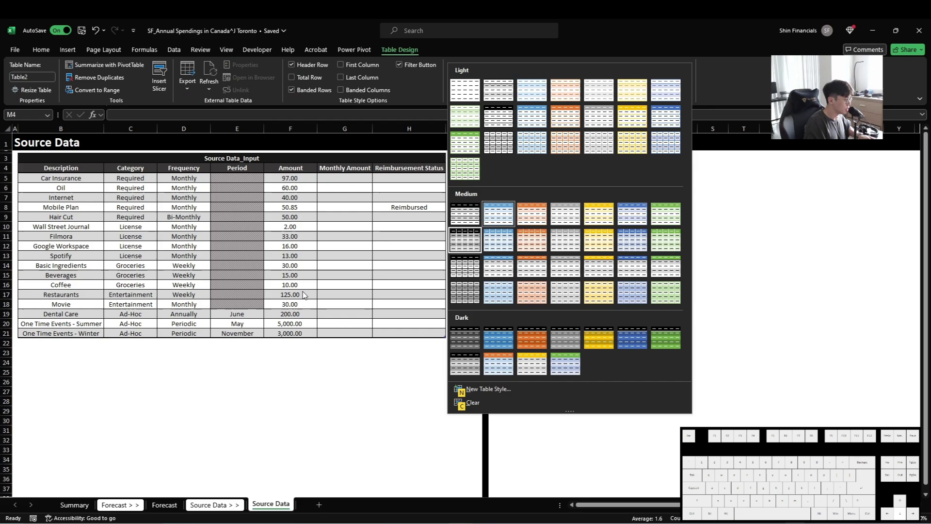
pyautogui.press('Return')
pyautogui.press('Left')
pyautogui.press('Right')
pyautogui.hotkey('ctrl', 'shift', 'l')
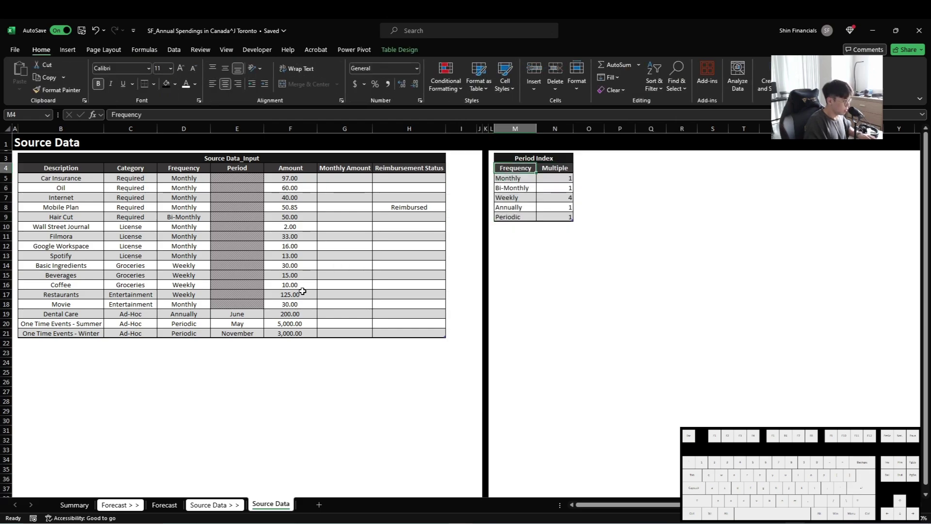
# - Save the workbook and name the Period Index table PeriodIndex
pyautogui.press('Down')
pyautogui.hotkey('ctrl', 's')
pyautogui.hotkey('alt', 'j')
pyautogui.write('t')
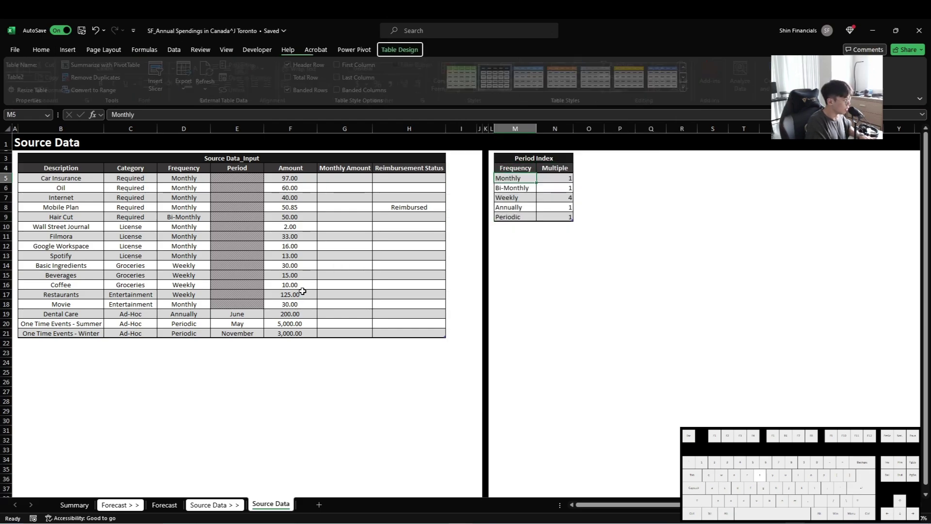
pyautogui.write('aPeriodIndex')
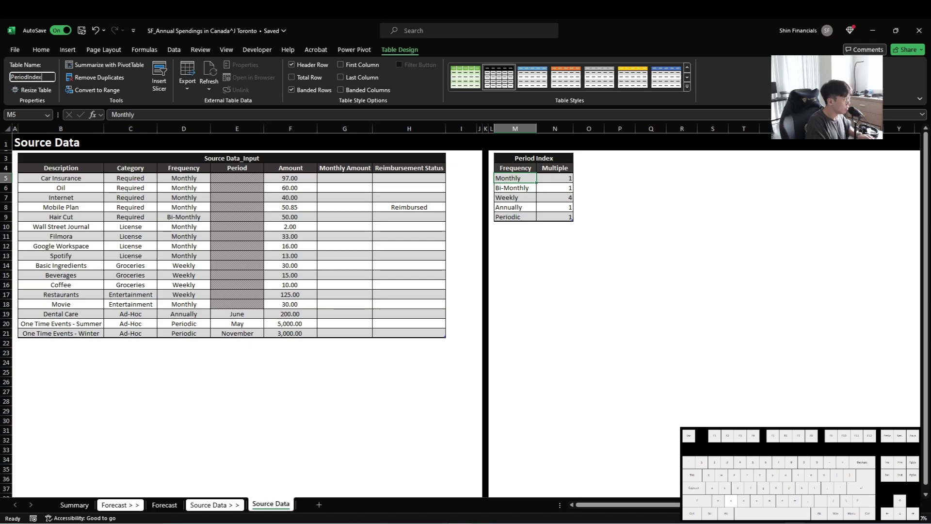
pyautogui.press('Return')
pyautogui.press('Left')
pyautogui.press('Left')
pyautogui.press('Left')
pyautogui.press('Left')
pyautogui.press('Left')
pyautogui.press('Left')
pyautogui.write('=')
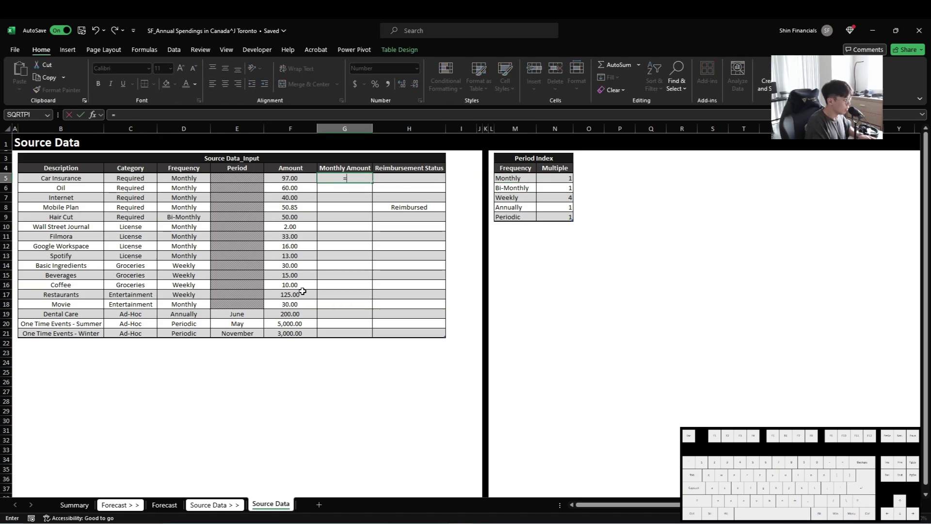
pyautogui.press('Left')
pyautogui.write('*')
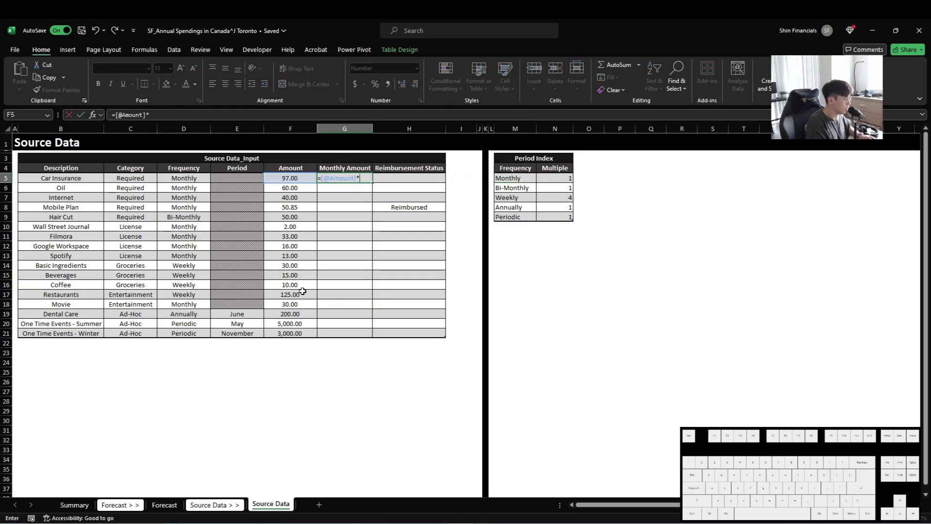
pyautogui.write('XLOOKUP(')
pyautogui.press('Left')
pyautogui.press('Left')
pyautogui.press('Left')
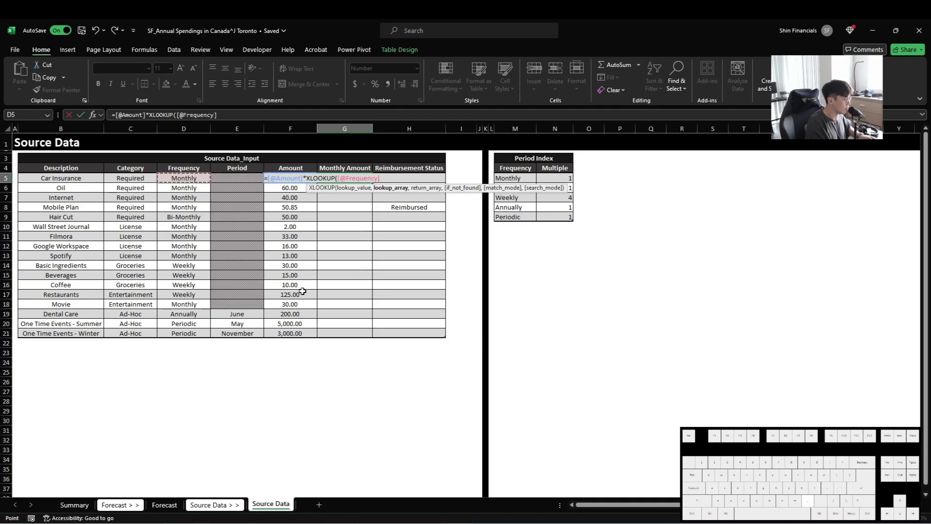
pyautogui.write(',')
pyautogui.press('Right')
pyautogui.press('Right')
pyautogui.press('Right')
pyautogui.hotkey('ctrl', 'shift', 'Down')
pyautogui.write(',')
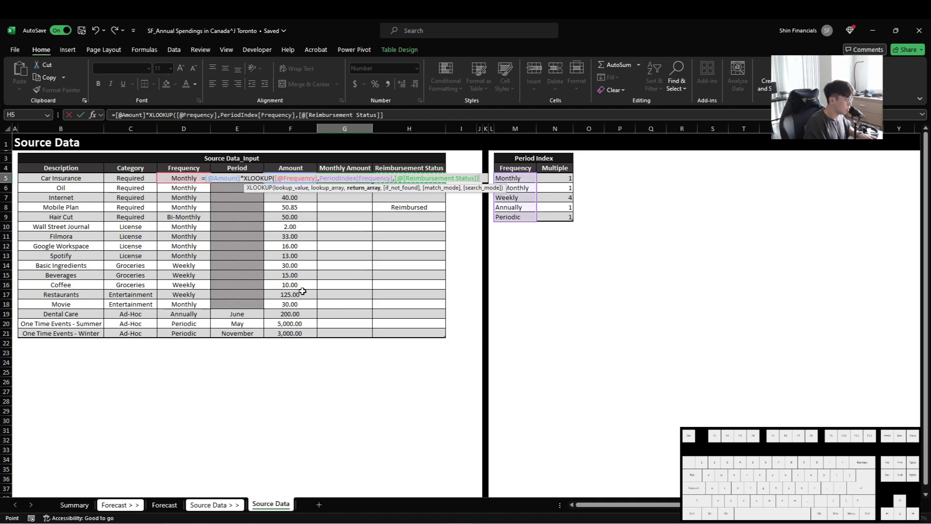
pyautogui.press('Right')
pyautogui.press('Right')
pyautogui.press('Right')
pyautogui.press('Right')
pyautogui.press('Right')
pyautogui.press('Right')
pyautogui.press('Right')
pyautogui.hotkey('ctrl', 'space')
pyautogui.write(')')
pyautogui.press('Return')
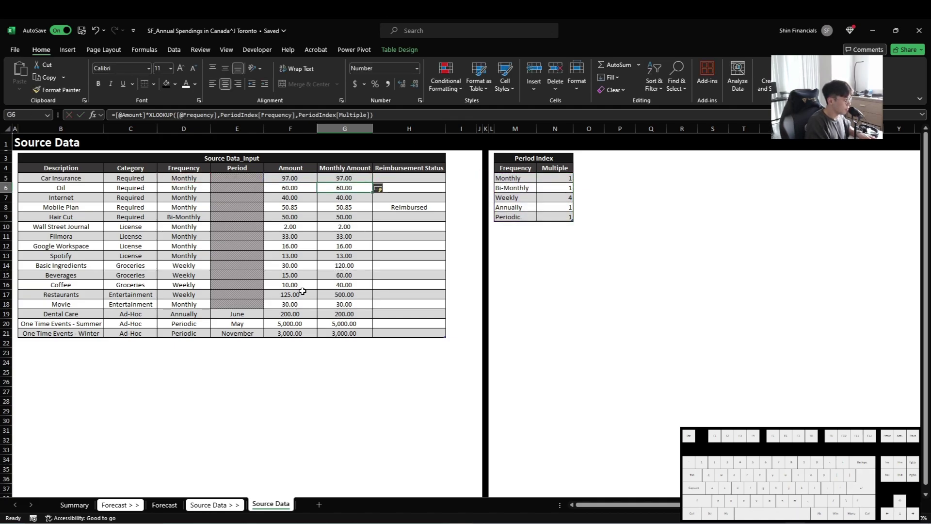
pyautogui.press('Up')
pyautogui.hotkey('ctrl', 'c')
pyautogui.press('Down')
pyautogui.press('Right')
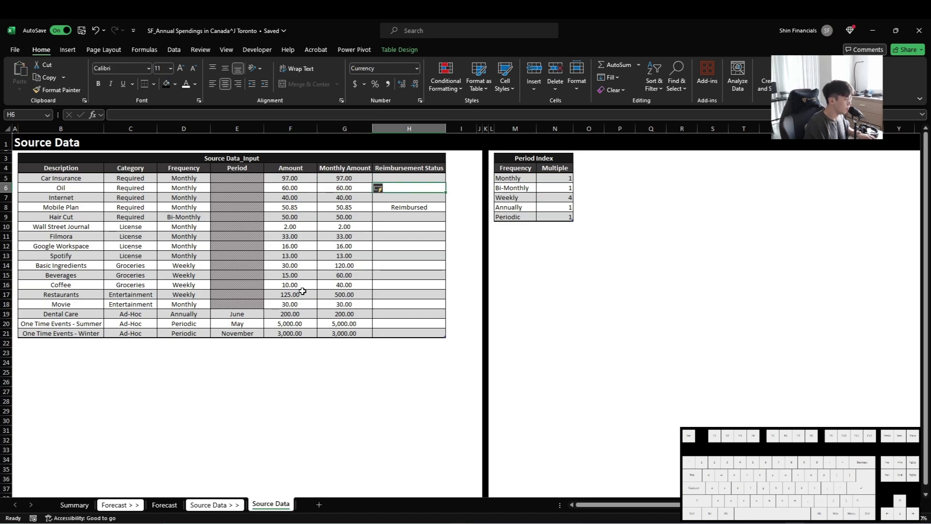
pyautogui.press('Down')
pyautogui.press('Down')
pyautogui.hotkey('ctrl', 'c')
pyautogui.press('Left')
pyautogui.hotkey('ctrl', 'Down')
pyautogui.press('Left')
pyautogui.press('Up')
pyautogui.press('Left')
pyautogui.press('Left')
pyautogui.press('Left')
pyautogui.press('Left')
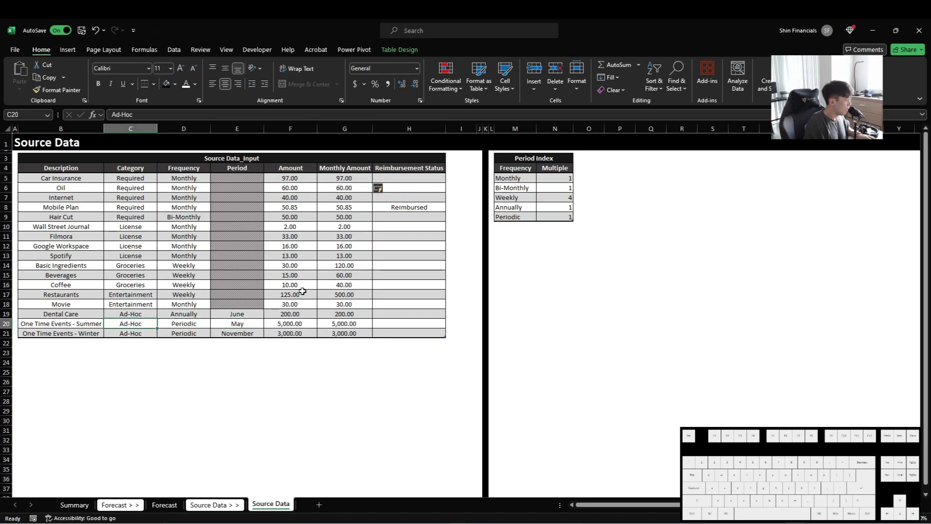
# - Insert a blank table row directly above Dental Care in the source data table
pyautogui.press('Up')
pyautogui.press('Down')
pyautogui.press('Up')
pyautogui.press('Down')
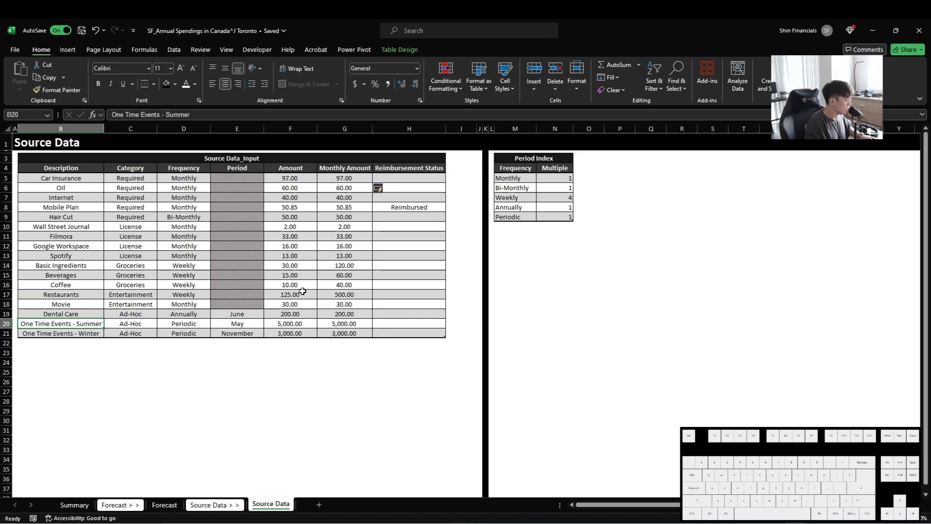
pyautogui.press('Up')
pyautogui.hotkey('alt', 'h')
pyautogui.press('i')
pyautogui.press('r')
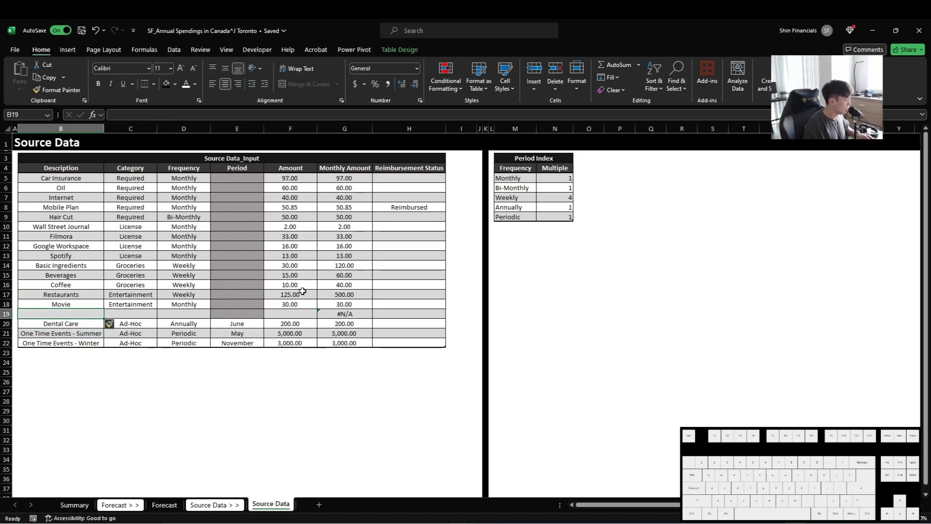
# - Copy the whole Movie row into the blank row 19 and save the workbook
pyautogui.press('Up')
pyautogui.press('Left')
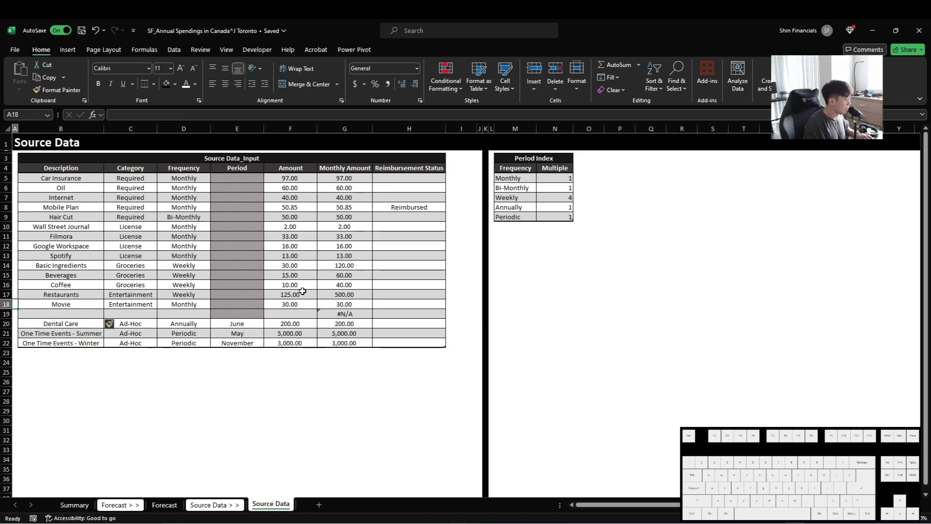
pyautogui.hotkey('shift', 'space')
pyautogui.hotkey('ctrl', 'c')
pyautogui.press('Down')
pyautogui.hotkey('ctrl', 'v')
pyautogui.press('Right')
pyautogui.hotkey('ctrl', 's')
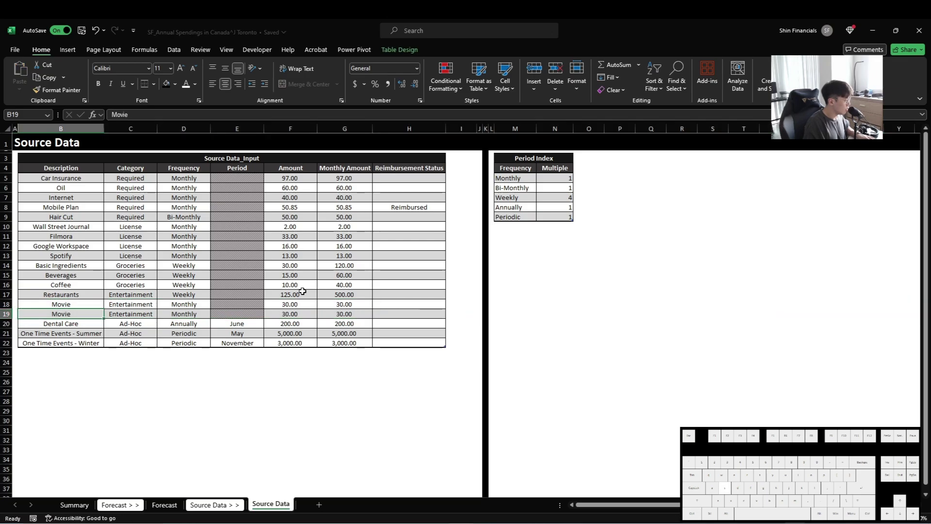
# - Change the description in row 19 to CPA License
pyautogui.write('CPA License')
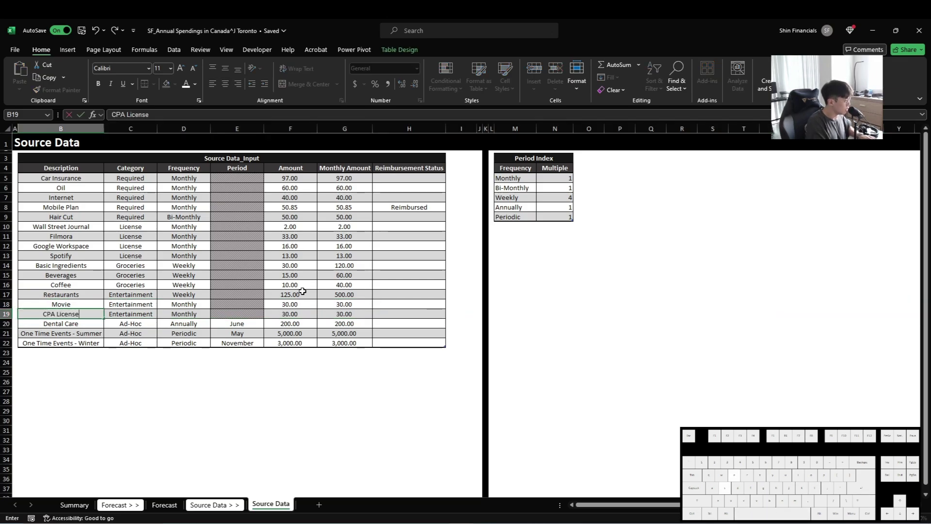
pyautogui.press('Tab')
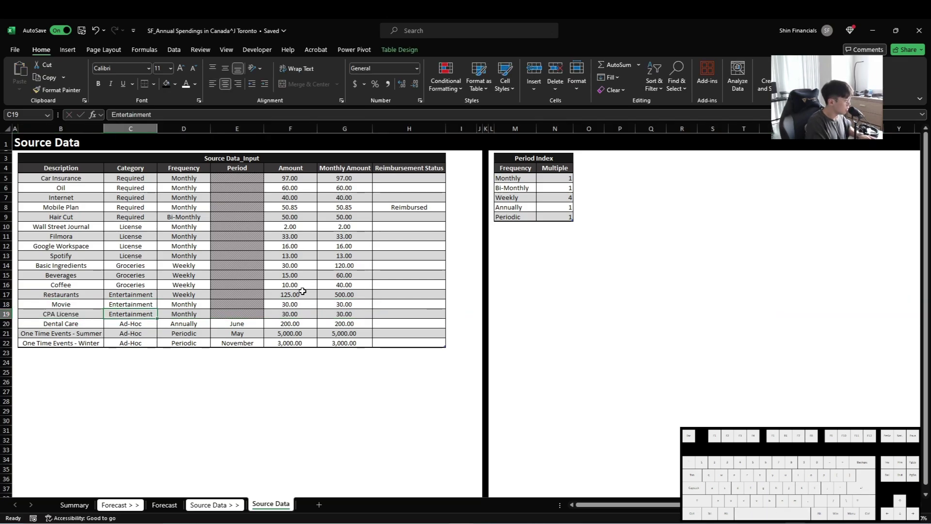
pyautogui.press('Left')
pyautogui.press('Up')
pyautogui.press('Up')
pyautogui.press('Up')
pyautogui.press('Up')
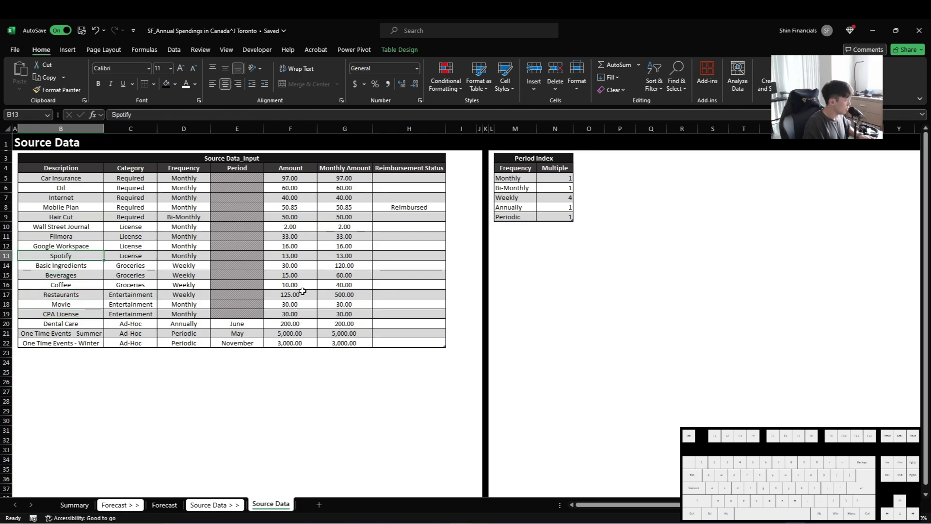
# - Set the CPA License category to Ad-Hoc and its frequency to Annually
pyautogui.press('Down')
pyautogui.press('Down')
pyautogui.press('Down')
pyautogui.press('Down')
pyautogui.press('Right')
pyautogui.write('Ad-Hoc')
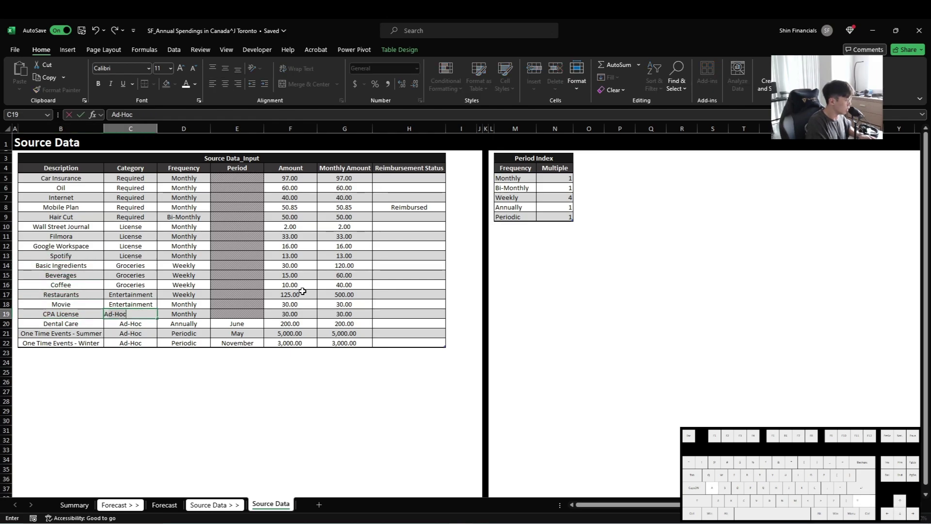
pyautogui.press('Tab')
pyautogui.write('Annually')
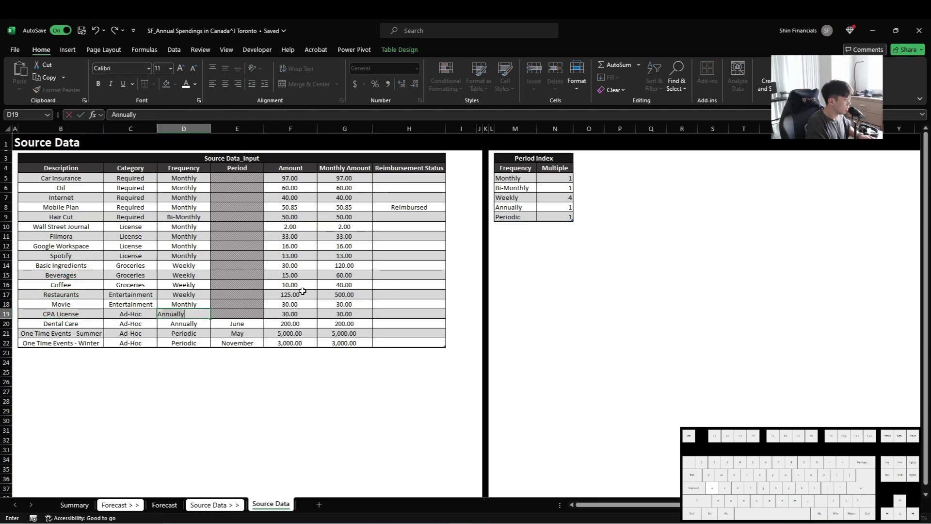
pyautogui.press('Tab')
pyautogui.press('Left')
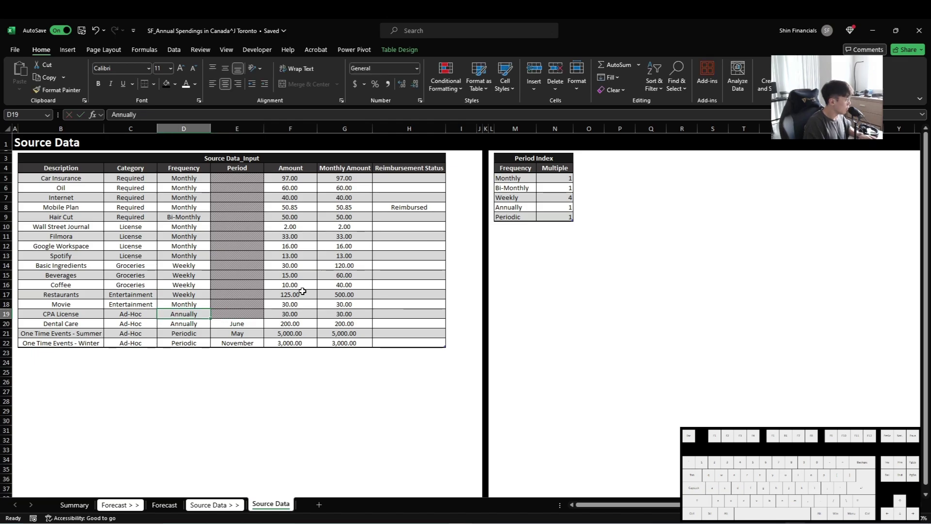
pyautogui.press('Down')
pyautogui.press('Down')
pyautogui.press('Up')
pyautogui.hotkey('ctrl', 'Up')
pyautogui.press('Down')
pyautogui.hotkey('ctrl', 'shift', 'Down')
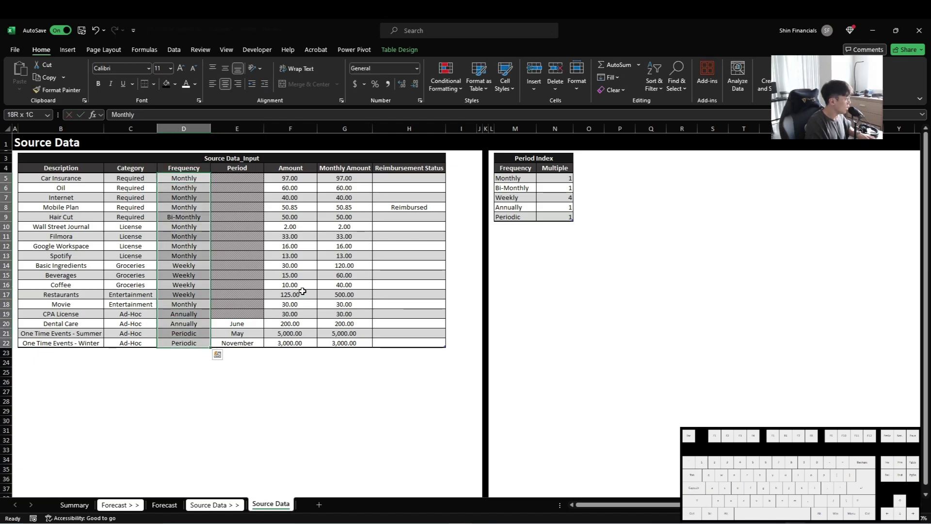
pyautogui.hotkey('ctrl', 'f')
pyautogui.write('an')
pyautogui.press('Escape')
pyautogui.press('Down')
pyautogui.press('Down')
pyautogui.press('Down')
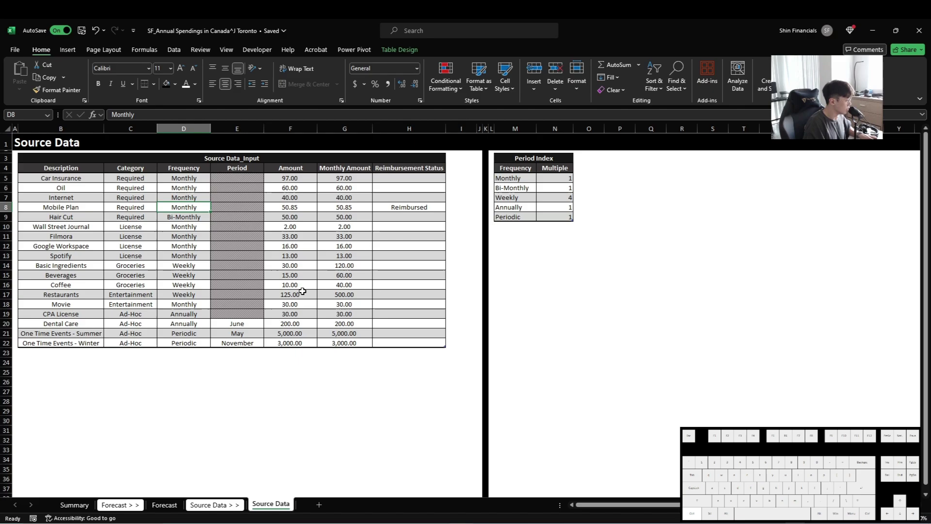
# - Set the CPA License amount in F19 to 900
pyautogui.hotkey('ctrl', 'Down')
pyautogui.press('Up')
pyautogui.press('Up')
pyautogui.press('Right')
pyautogui.press('Right')
pyautogui.press('Up')
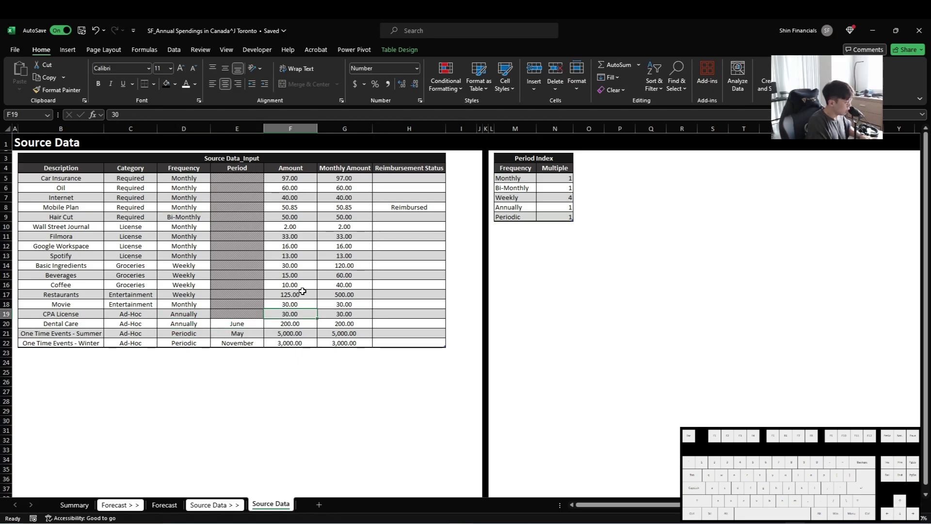
pyautogui.write('900')
pyautogui.press('Right')
pyautogui.press('Left')
pyautogui.press('Right')
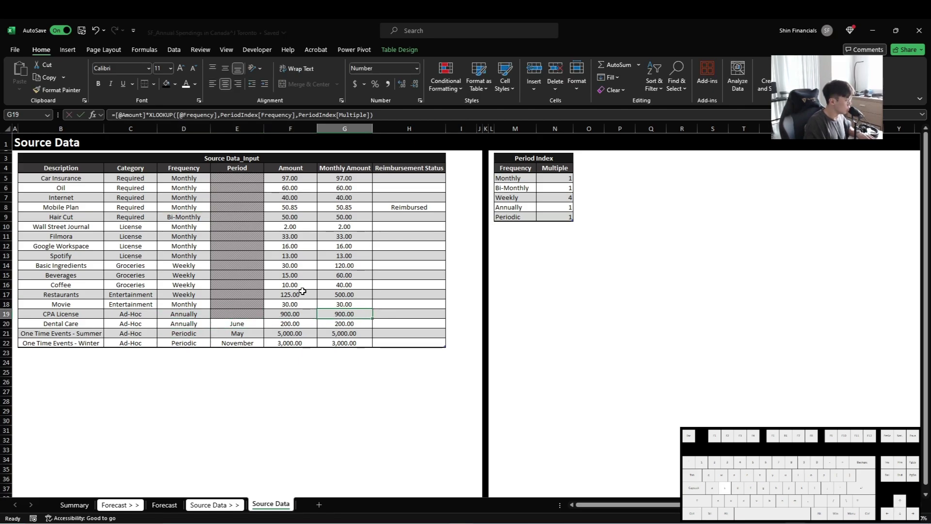
# - Copy the Reimbursed status from the Mobile Plan row to the CPA License row in H19
pyautogui.hotkey('ctrl', 'Up')
pyautogui.press('Down')
pyautogui.press('Right')
pyautogui.hotkey('ctrl', 'Down')
pyautogui.hotkey('ctrl', 'c')
pyautogui.press('Left')
pyautogui.hotkey('ctrl', 'Down')
pyautogui.press('Right')
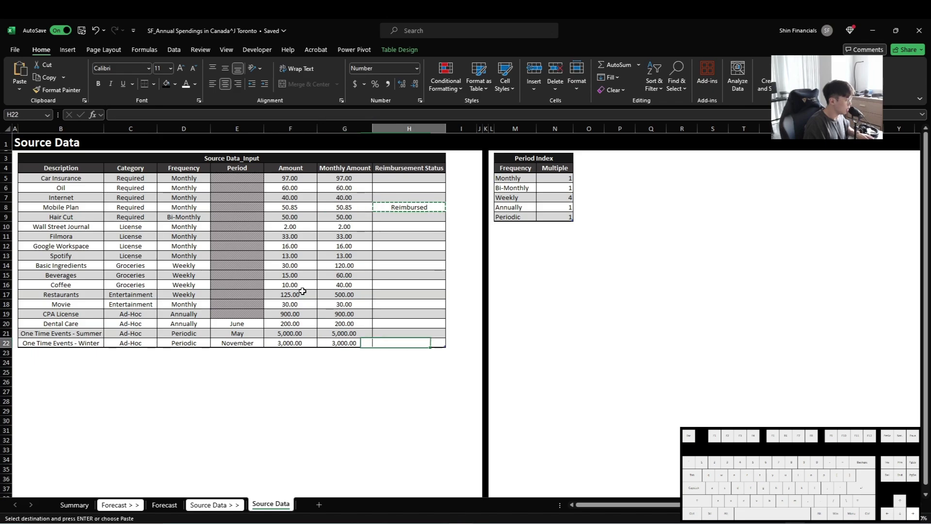
pyautogui.press('Up')
pyautogui.press('Up')
pyautogui.press('Up')
pyautogui.hotkey('ctrl', 'v')
pyautogui.press('Escape')
pyautogui.hotkey('ctrl', 'Up')
pyautogui.hotkey('ctrl', 'Up')
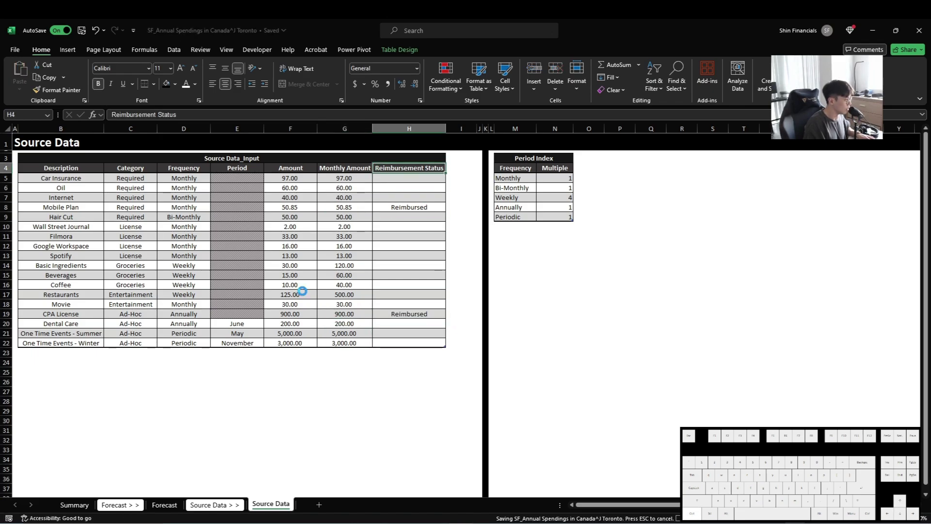
pyautogui.press('Left')
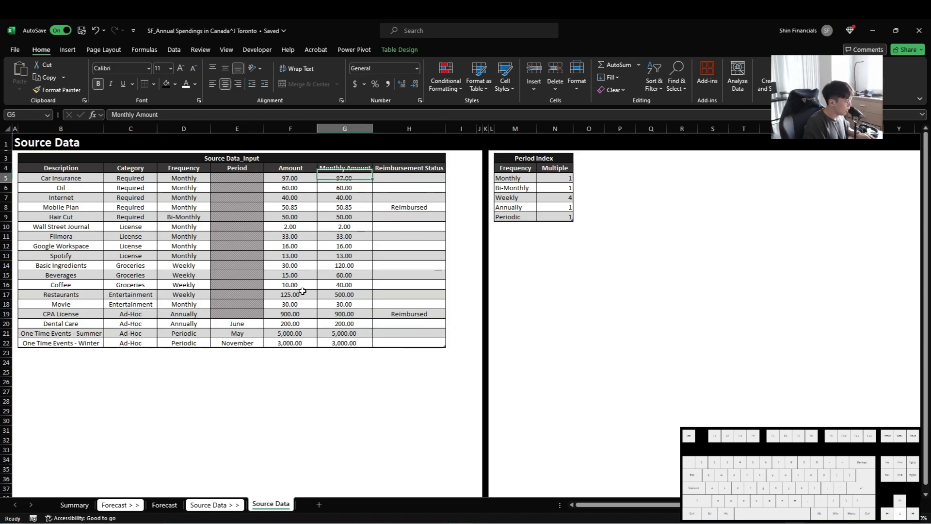
pyautogui.press('Down')
pyautogui.hotkey('ctrl', 'shift', 'Down')
pyautogui.hotkey('ctrl', 'pageup')
pyautogui.hotkey('ctrl', 'pageup')
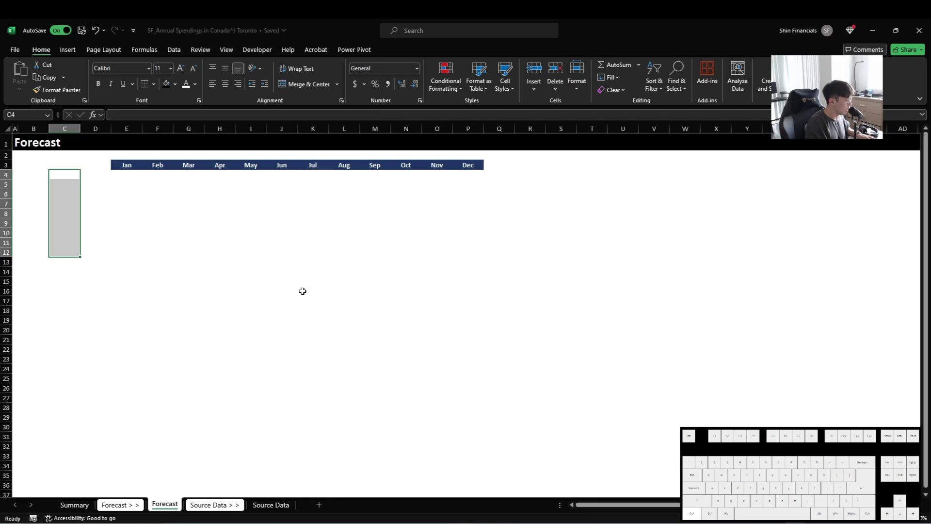
pyautogui.hotkey('ctrl', 'pagedown')
pyautogui.hotkey('ctrl', 'pagedown')
pyautogui.press('Right')
pyautogui.press('Left')
pyautogui.press('Right')
pyautogui.press('Left')
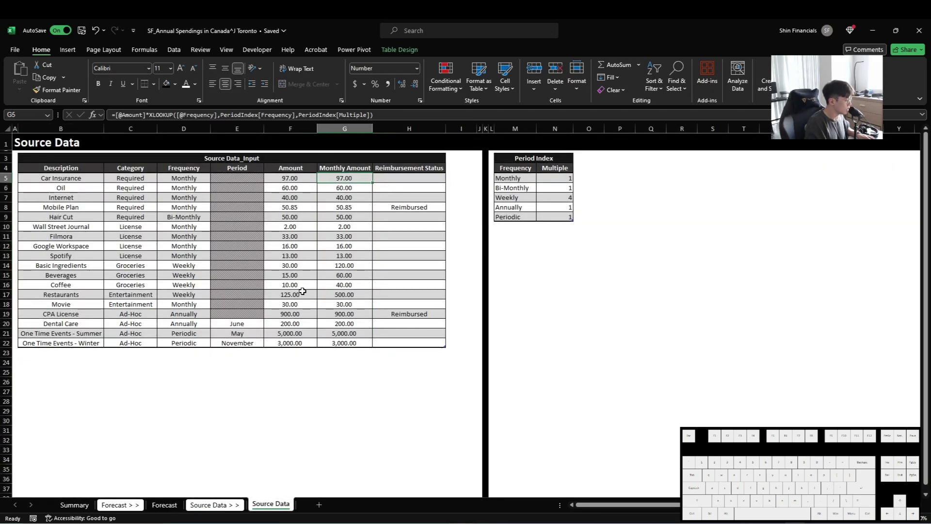
# - Enter Required as a category label in B4 of the Forecast sheet and center it
pyautogui.hotkey('ctrl', 'pageup')
pyautogui.hotkey('ctrl', 'pageup')
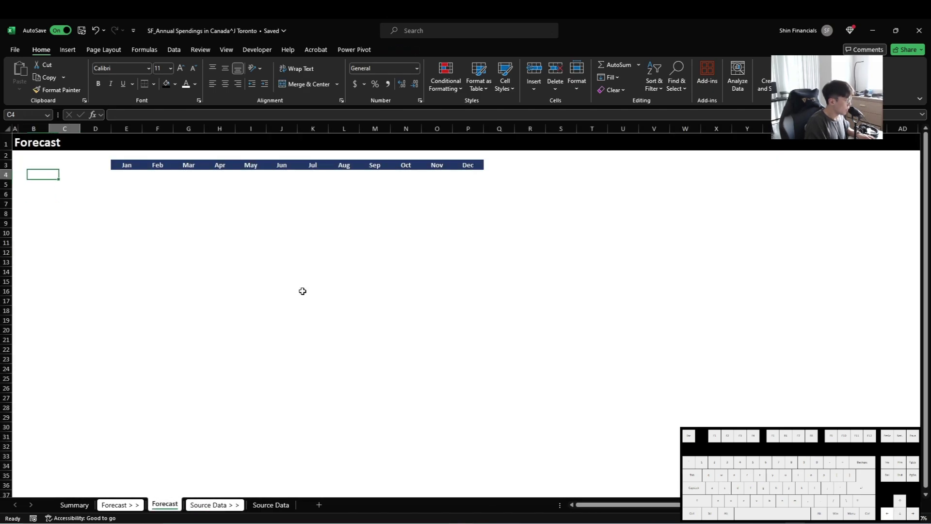
pyautogui.press('Left')
pyautogui.press('Left')
pyautogui.press('Right')
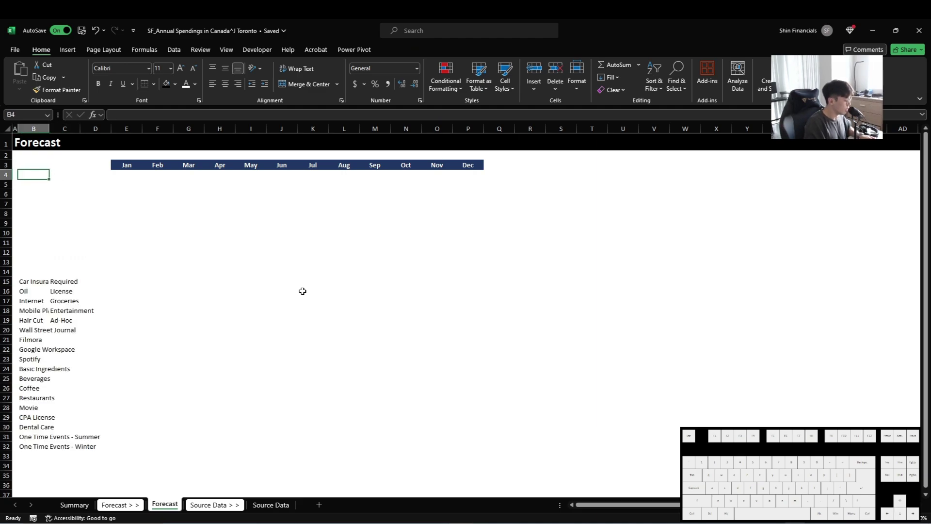
pyautogui.write('Required')
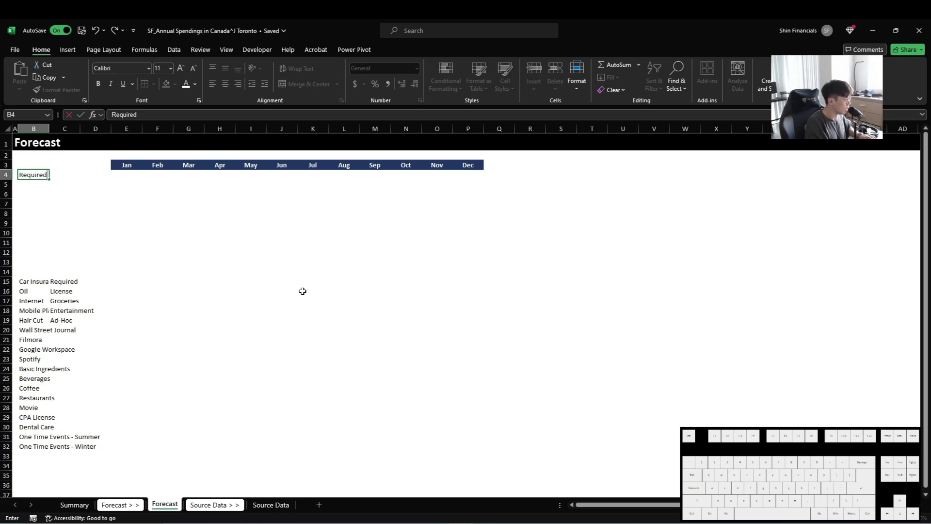
pyautogui.press('Return')
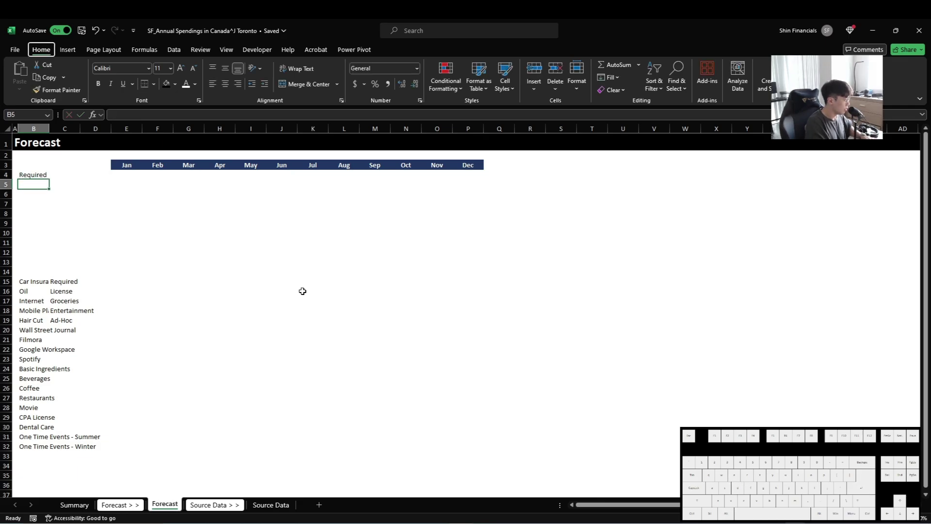
pyautogui.hotkey('ctrl', 'z')
pyautogui.write('Req')
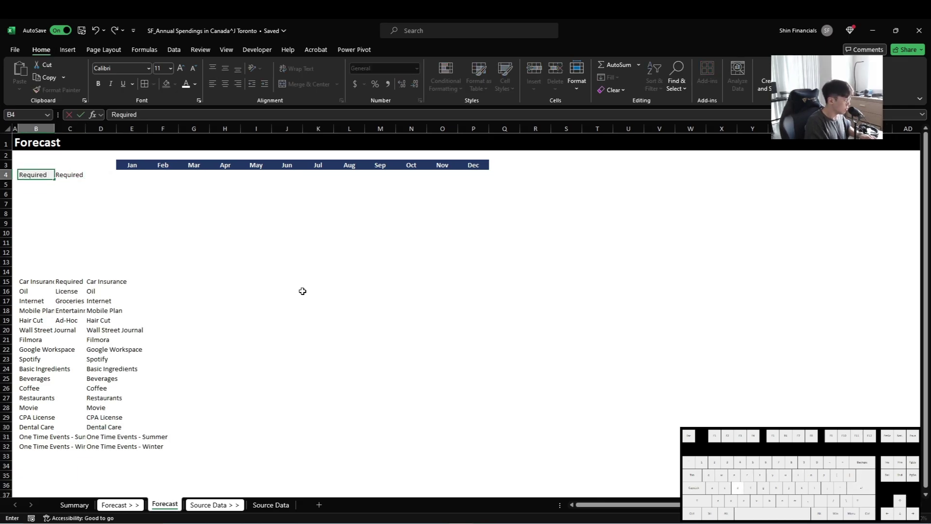
pyautogui.write('uired')
pyautogui.hotkey('ctrl', 'Return')
pyautogui.hotkey('alt', 'h')
pyautogui.press('a')
pyautogui.press('c')
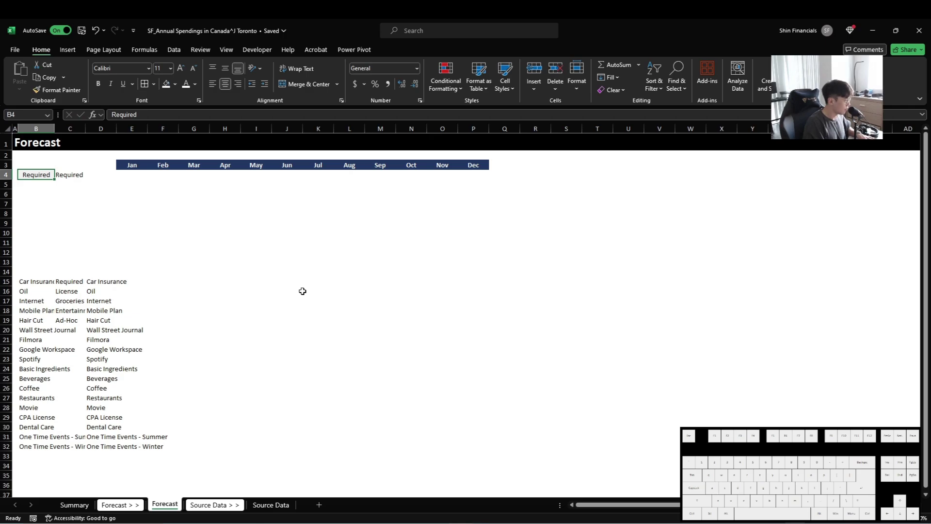
# - Move the formatted Required label from B4 to B5, leaving B4 blank and unformatted
pyautogui.hotkey('ctrl', 'c')
pyautogui.press('Down')
pyautogui.hotkey('ctrl', 'v')
pyautogui.press('Up')
pyautogui.press('Up')
pyautogui.hotkey('ctrl', 'c')
pyautogui.press('Down')
pyautogui.press('Return')
pyautogui.press('Down')
pyautogui.press('Right')
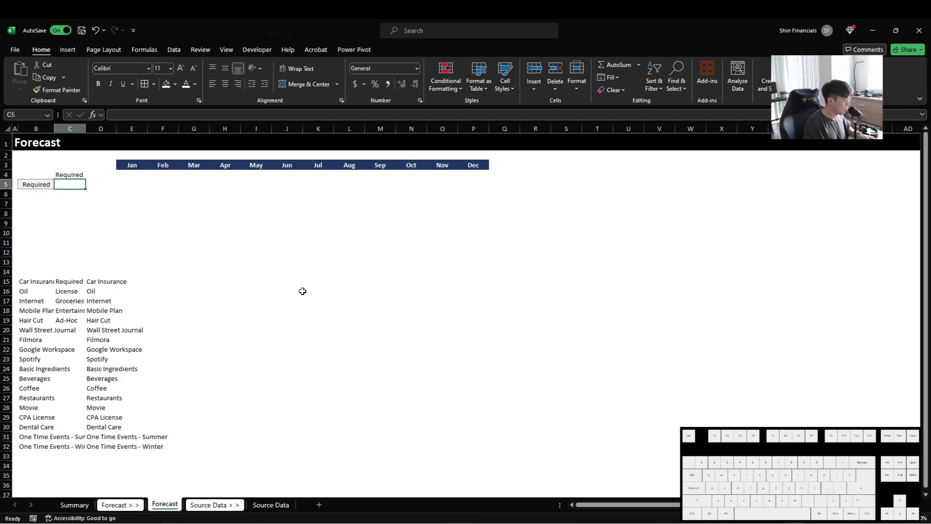
pyautogui.write('=f')
pyautogui.press('Escape')
pyautogui.press('Escape')
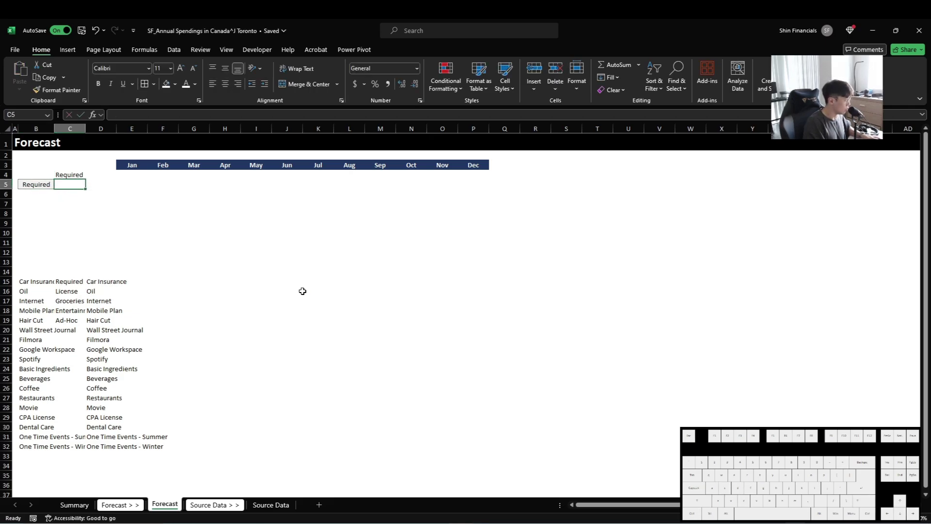
# - Begin a FILTER formula in row 5 of the Forecast sheet with SourceDataInput[Description] as its array
pyautogui.press('Right')
pyautogui.press('Left')
pyautogui.write('=filter(')
pyautogui.hotkey('ctrl', 'pagedown')
pyautogui.hotkey('ctrl', 'pagedown')
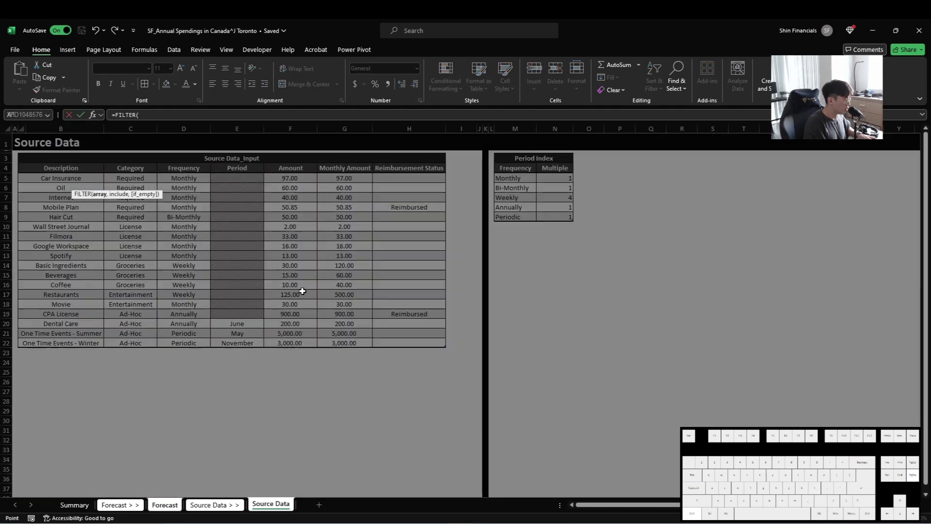
pyautogui.press('Down')
pyautogui.press('Down')
pyautogui.hotkey('ctrl', 'shift', 'Down')
# - Complete the FILTER formula with the include condition SourceDataInput[Category]=0
pyautogui.write(",'Source Data'!B3")
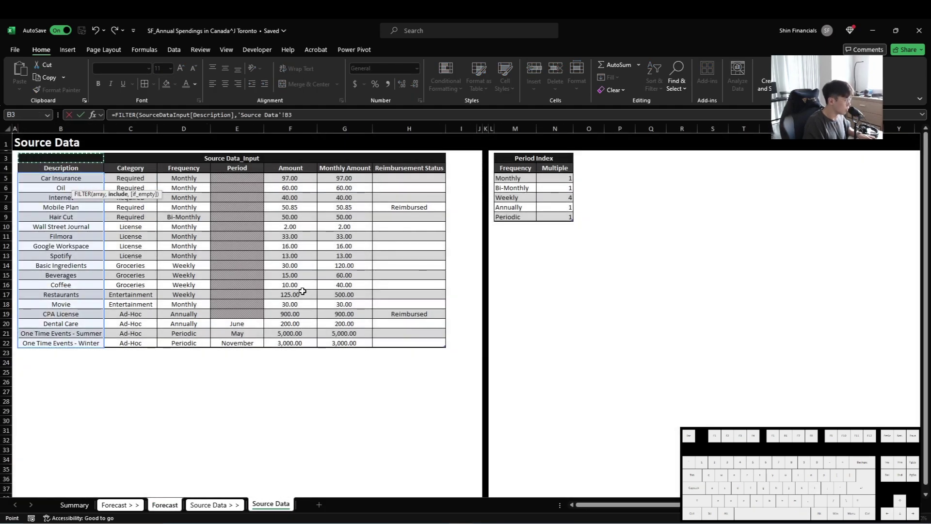
pyautogui.press('Right')
pyautogui.press('Down')
pyautogui.press('Up')
pyautogui.hotkey('ctrl', 'shift', 'Down')
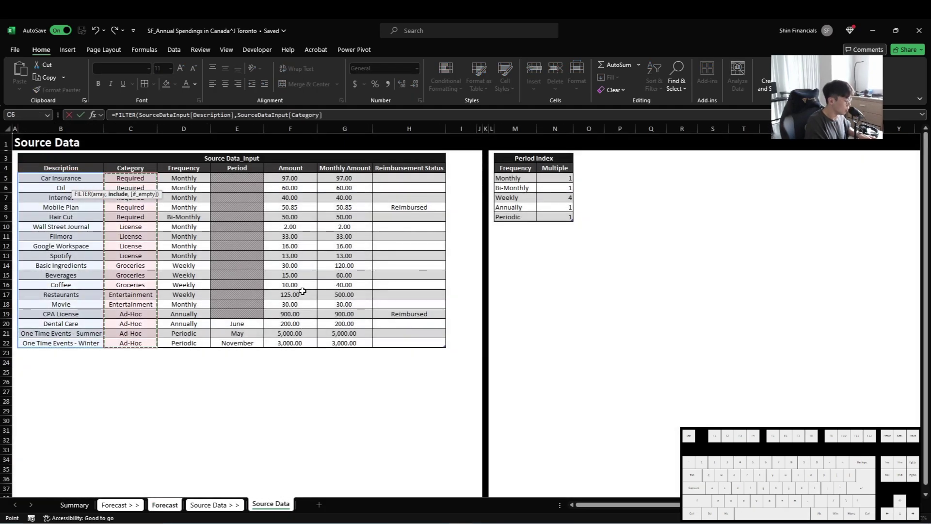
pyautogui.write('=0')
pyautogui.hotkey('ctrl', 'Return')
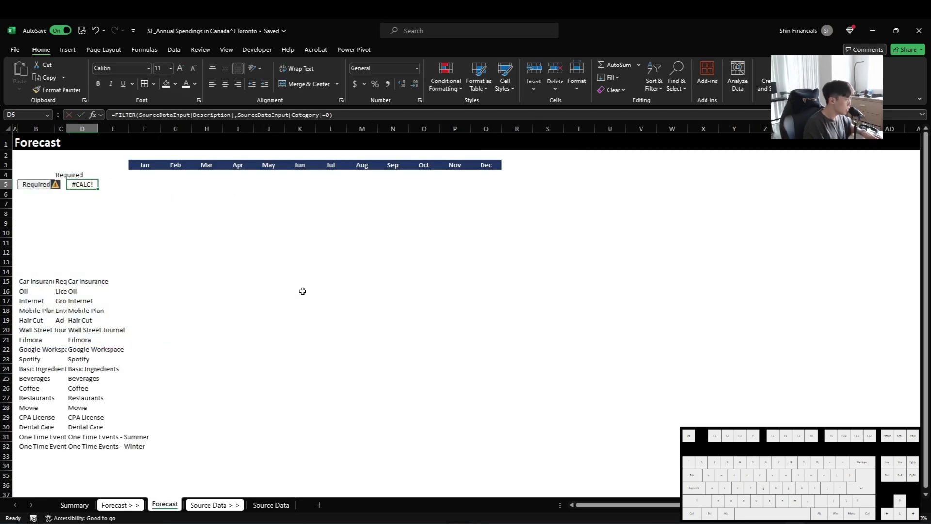
# - Replace the 0 in the D5 FILTER formula's category condition with $B5
pyautogui.press('F1')
pyautogui.press('F2')
pyautogui.press('Left')
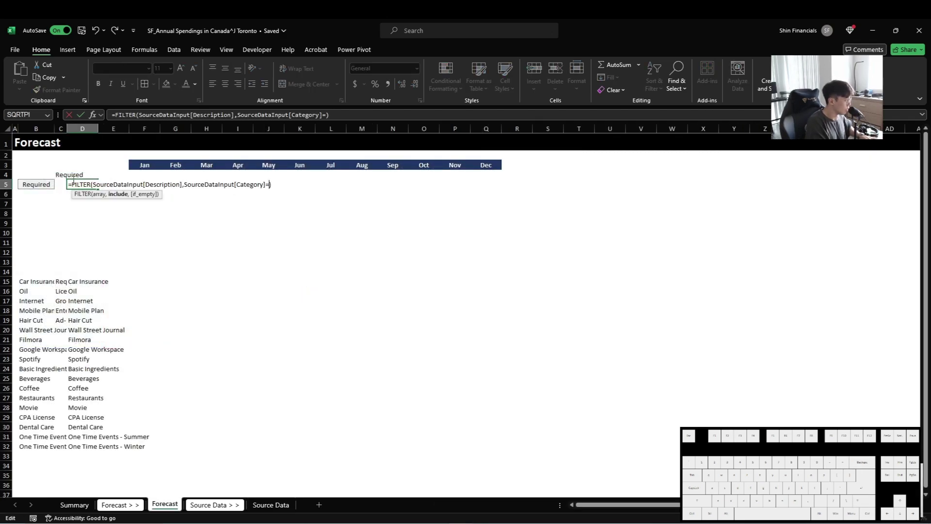
pyautogui.hotkey('ctrl', 'Return')
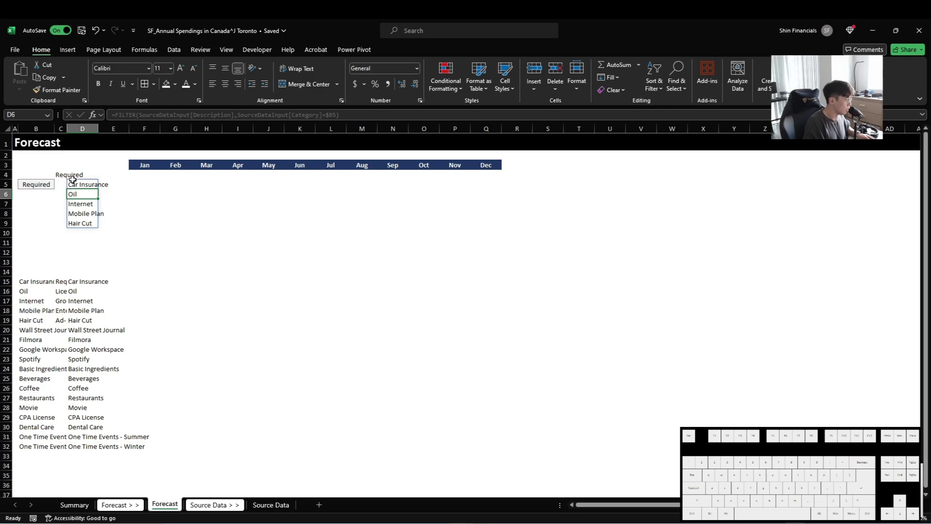
# - Fit the width of column D to the filtered Required descriptions in D5:D9
pyautogui.hotkey('ctrl', 'shift', 'Down')
pyautogui.press('h')
pyautogui.press('o')
pyautogui.press('i')
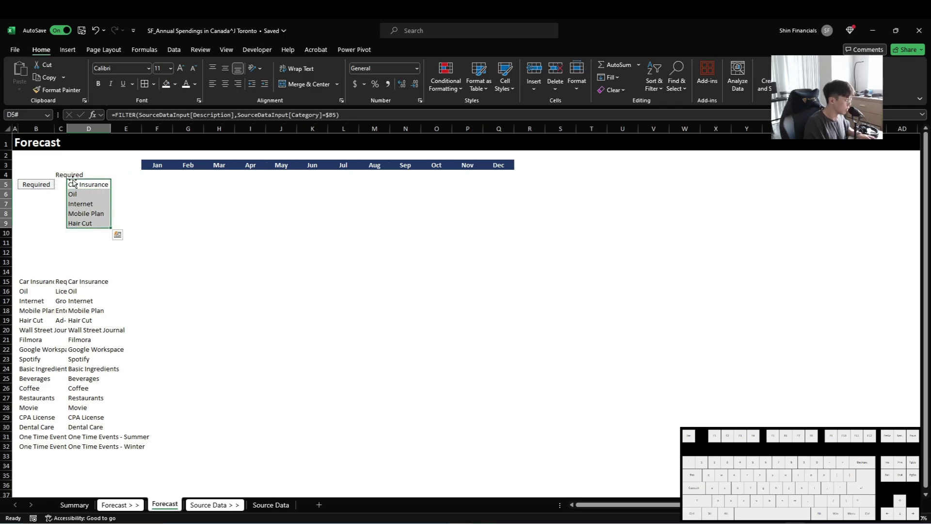
# - Make the Required heading in C4 bold
pyautogui.press('Up')
pyautogui.press('Left')
pyautogui.hotkey('ctrl', 'b')
pyautogui.hotkey('shift', 'Right')
pyautogui.press('Down')
pyautogui.press('Up')
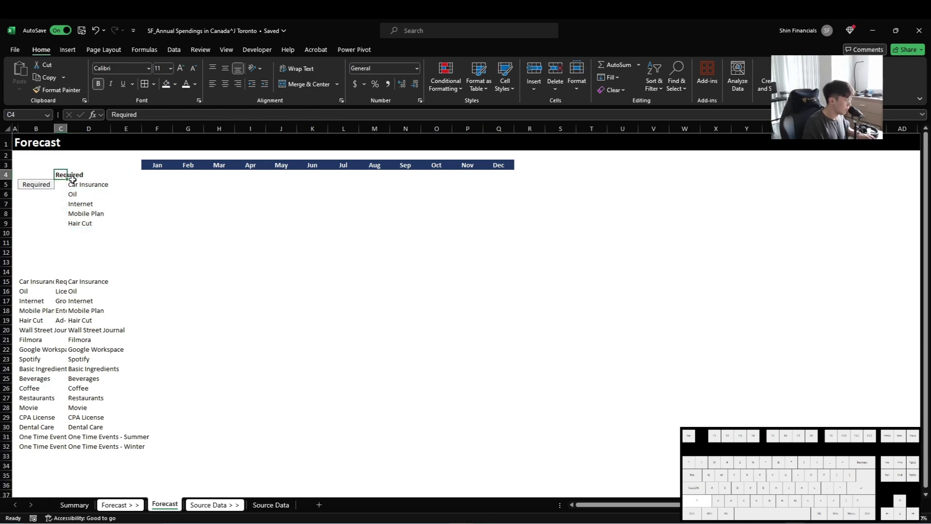
# - Try a bottom border under the Required heading across C4:D4
pyautogui.hotkey('shift', 'Right')
pyautogui.hotkey('alt', 'h')
pyautogui.press('b')
pyautogui.press('o')
pyautogui.press('Down')
pyautogui.press('Down')
pyautogui.hotkey('ctrl', 'z')
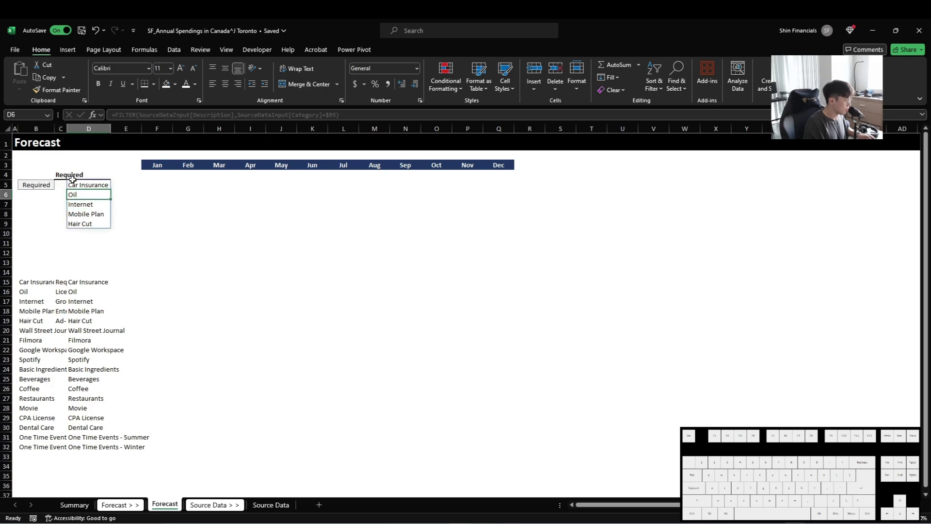
pyautogui.hotkey('shift', 'Left')
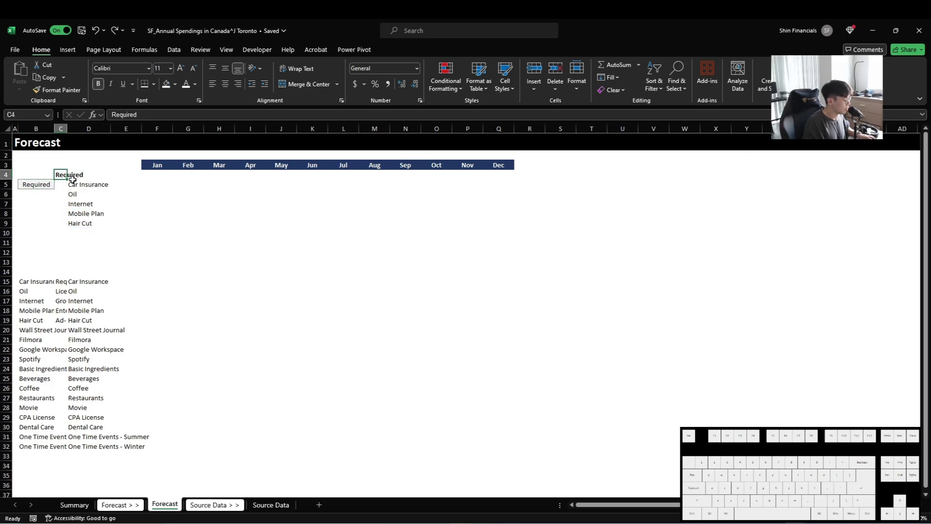
# - Label C10 Total Required in bold and replace the description lists below with =UNIQUE(SourceDataInput[Frequency]) in E15
pyautogui.press('Right')
pyautogui.press('Down')
pyautogui.hotkey('ctrl', 'Down')
pyautogui.press('Down')
pyautogui.press('Left')
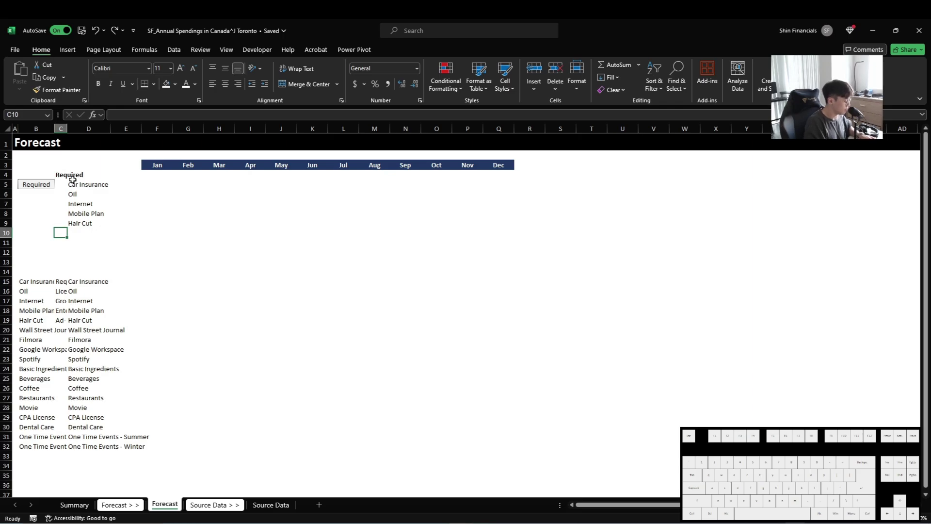
pyautogui.hotkey('ctrl', 'shift', 'Down')
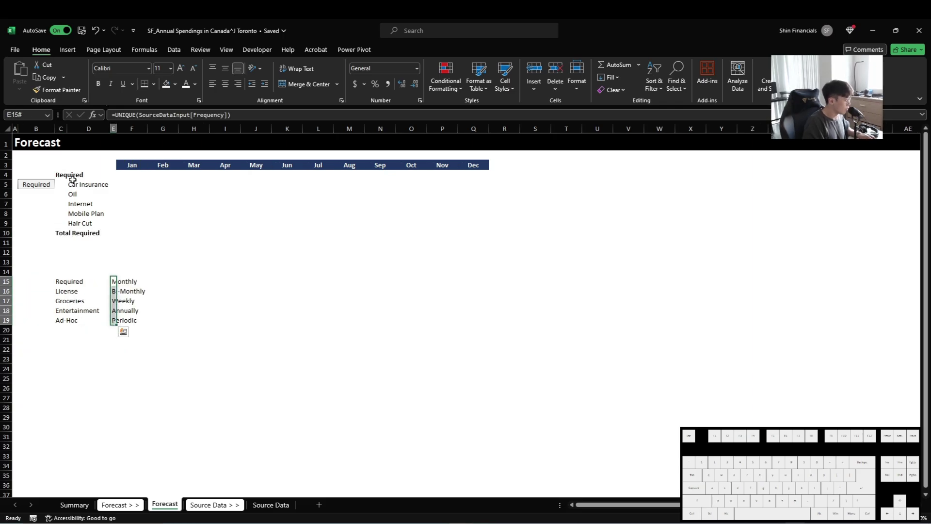
# - Insert a blank row above the Jan to Dec month header row
pyautogui.press('Right')
pyautogui.press('Right')
pyautogui.press('Left')
pyautogui.press('Left')
pyautogui.press('Left')
pyautogui.press('Up')
pyautogui.press('Up')
pyautogui.press('Up')
pyautogui.press('Up')
pyautogui.press('Up')
pyautogui.press('Up')
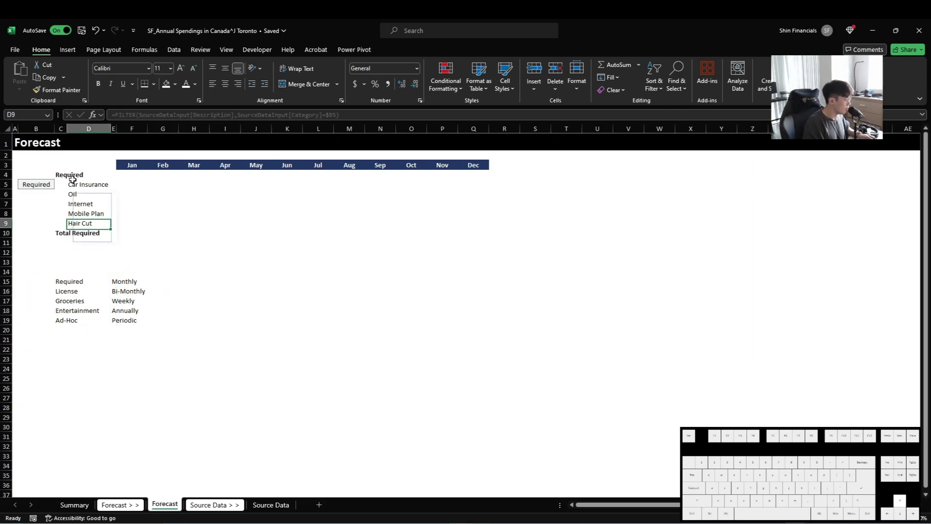
pyautogui.press('Up')
pyautogui.press('Up')
pyautogui.press('Up')
pyautogui.press('Up')
pyautogui.press('Up')
pyautogui.press('Down')
pyautogui.press('Right')
pyautogui.press('Right')
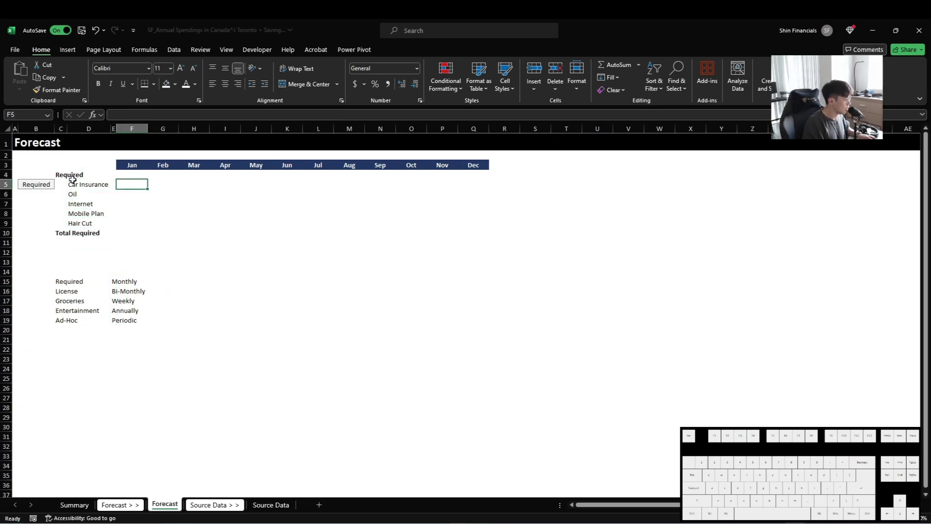
pyautogui.press('Up')
pyautogui.press('Up')
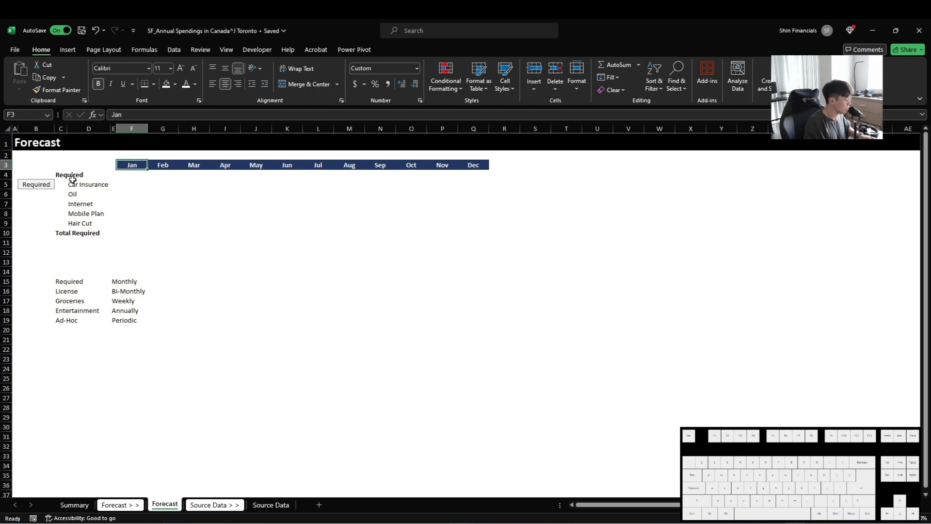
pyautogui.press('i')
pyautogui.press('r')
# - Enter the label Period Index in D3 and align it right
pyautogui.press('Left')
pyautogui.press('Left')
pyautogui.press('Left')
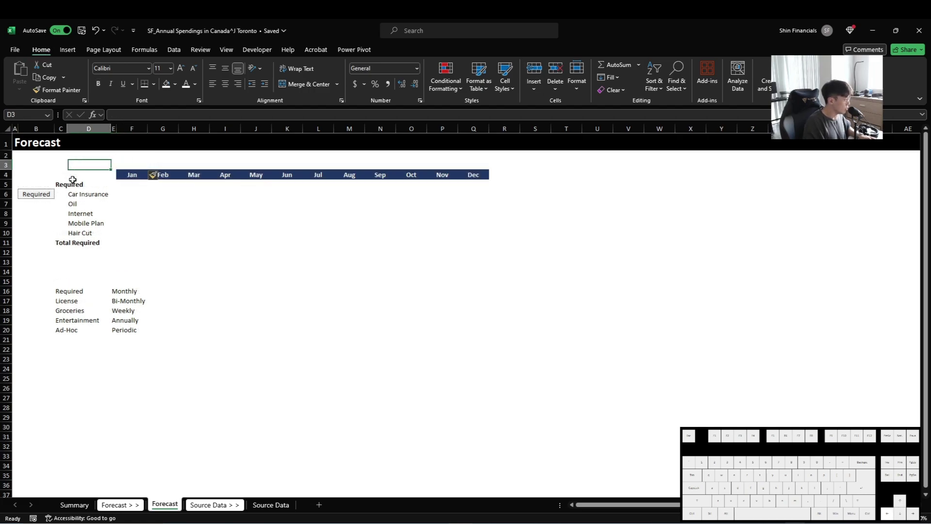
pyautogui.press('Right')
pyautogui.write('Period Index')
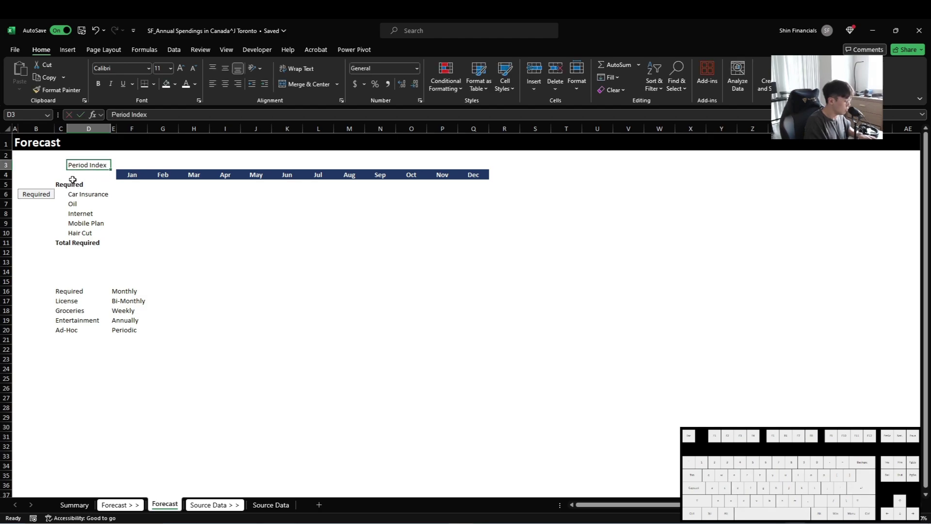
pyautogui.hotkey('alt', 'h')
pyautogui.press('a')
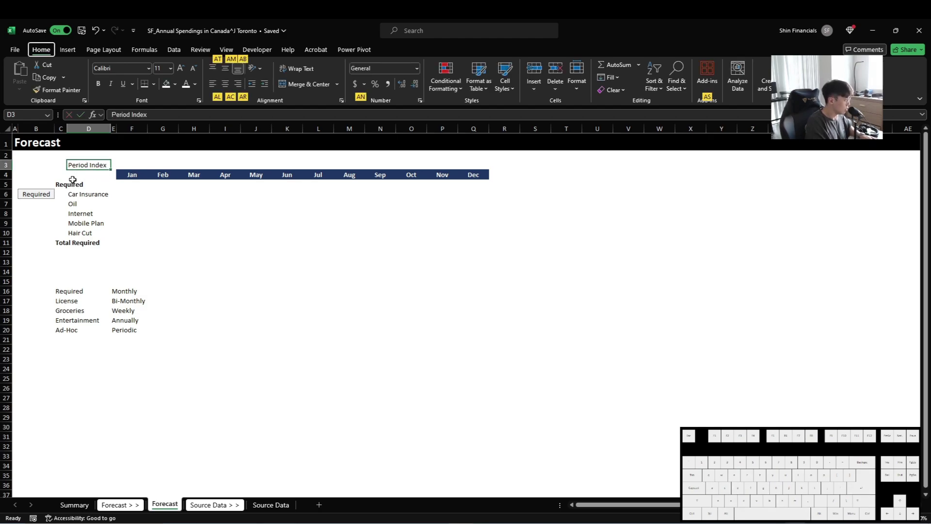
pyautogui.press('r')
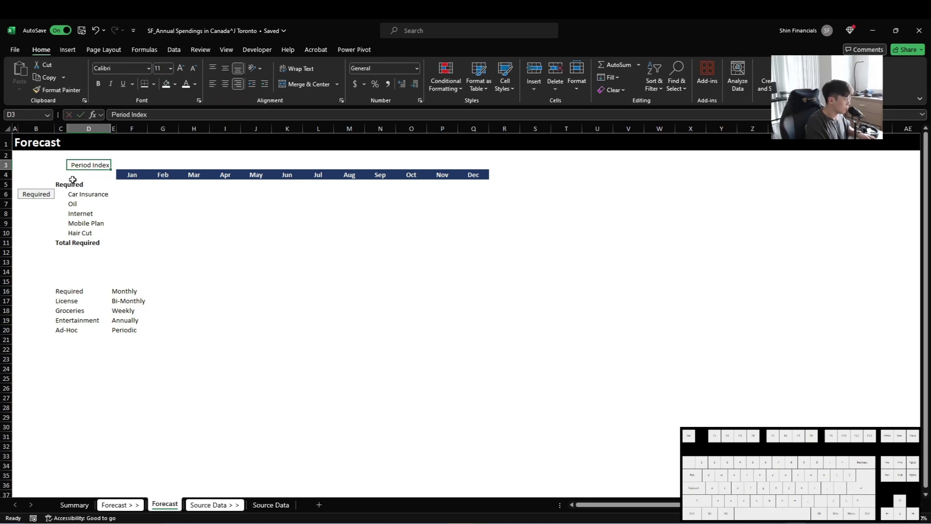
# - Format the Period Index label as italic green text at font size 8
pyautogui.hotkey('alt', 'h')
pyautogui.press('f')
pyautogui.press('c')
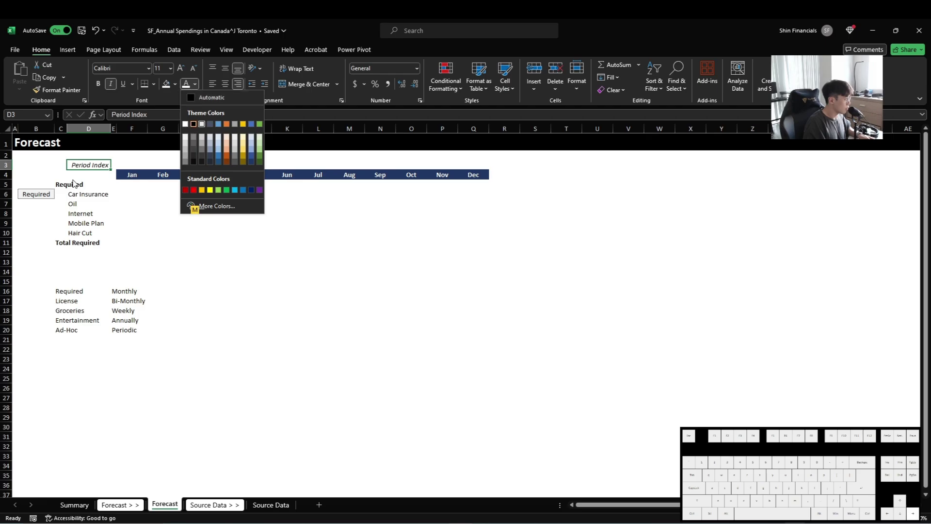
pyautogui.press('Return')
pyautogui.hotkey('alt', 'h')
pyautogui.write('fs8')
pyautogui.press('Return')
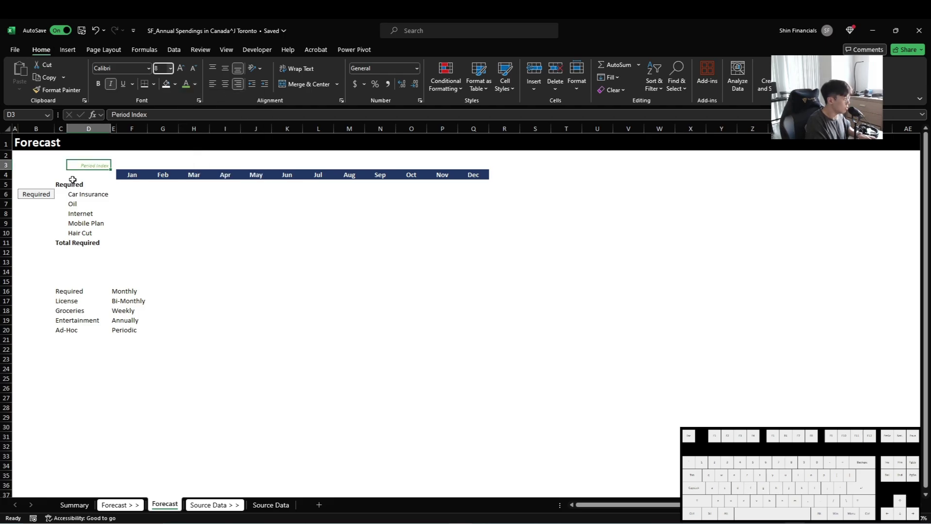
# - Enter 1 in F3 as the period index above Jan
pyautogui.press('Right')
pyautogui.press('Right')
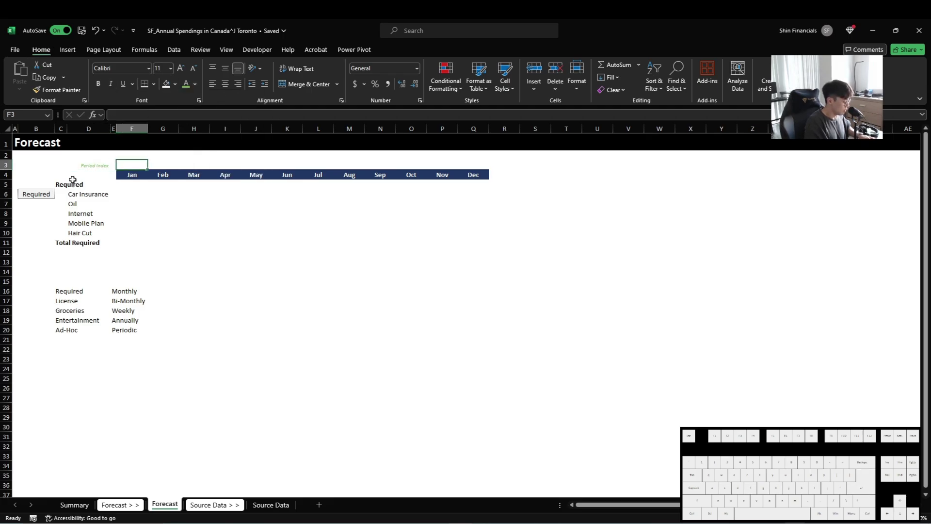
pyautogui.write('1')
pyautogui.hotkey('ctrl', 'Return')
pyautogui.hotkey('ctrl', '1')
pyautogui.press('Escape')
# - Copy only the formatting of the Period Index label onto F3 and center the value
pyautogui.press('Left')
pyautogui.press('Left')
pyautogui.hotkey('ctrl', 'c')
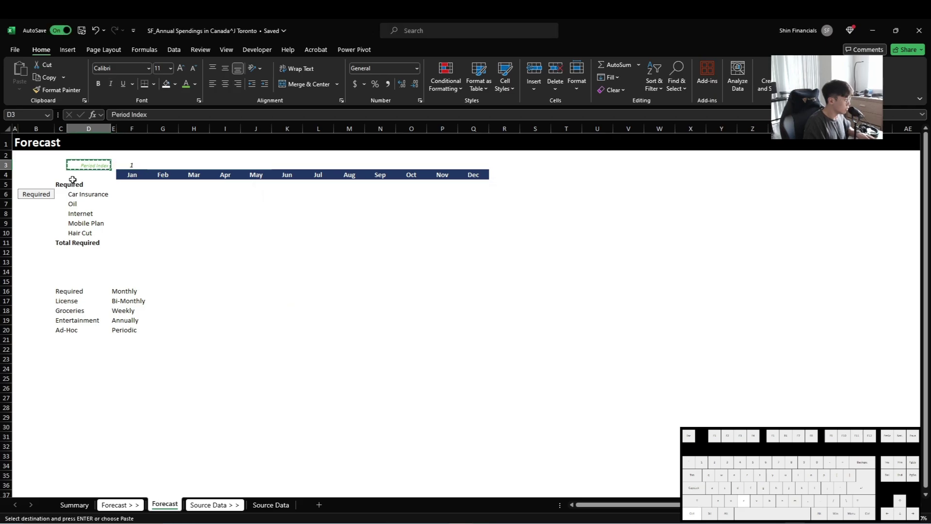
pyautogui.press('Right')
pyautogui.press('Right')
pyautogui.hotkey('ctrl', 'alt', 'v')
pyautogui.press('t')
pyautogui.press('Return')
pyautogui.press('Escape')
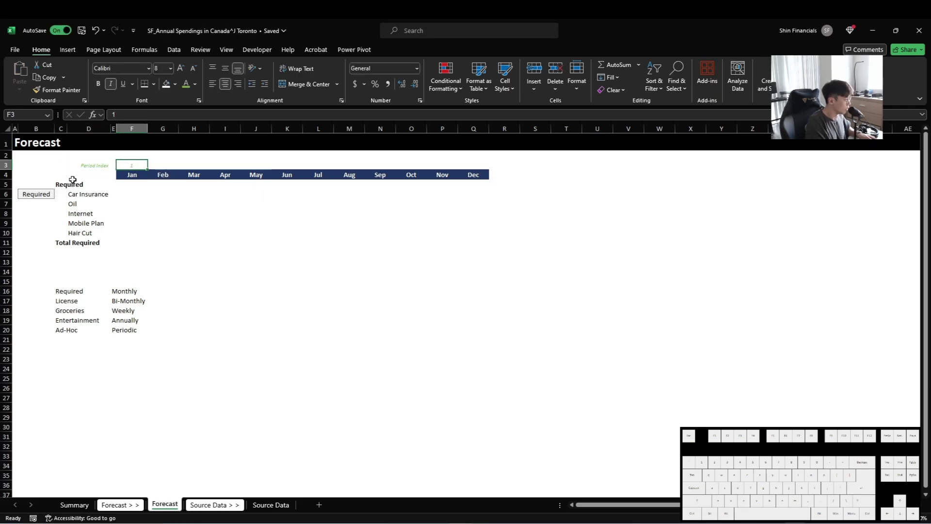
# - Enter the formula =F3+1 in G3 as the period index above Feb
pyautogui.press('Right')
pyautogui.write('=F3+1')
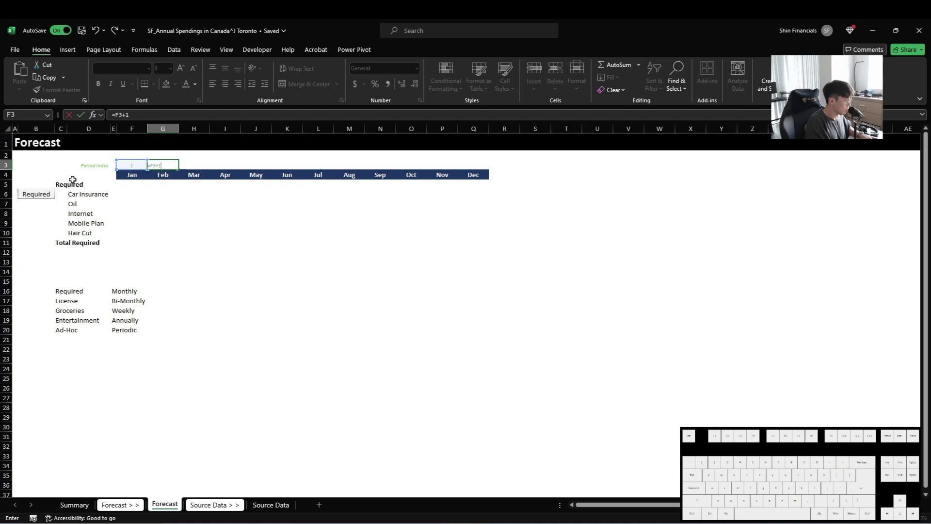
pyautogui.hotkey('ctrl', 'Return')
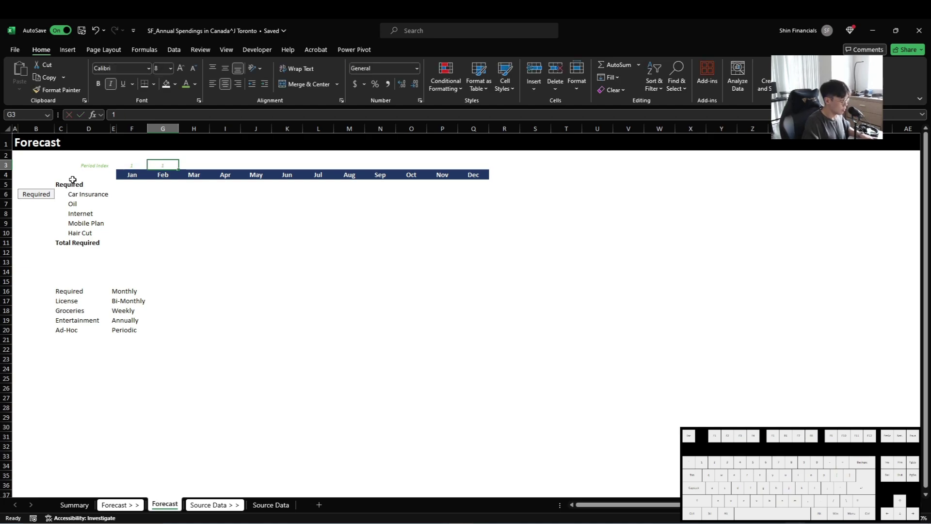
# - Enter =F3+1 in the February period index cell G3 and copy the formula across through December
pyautogui.write('=F3+1')
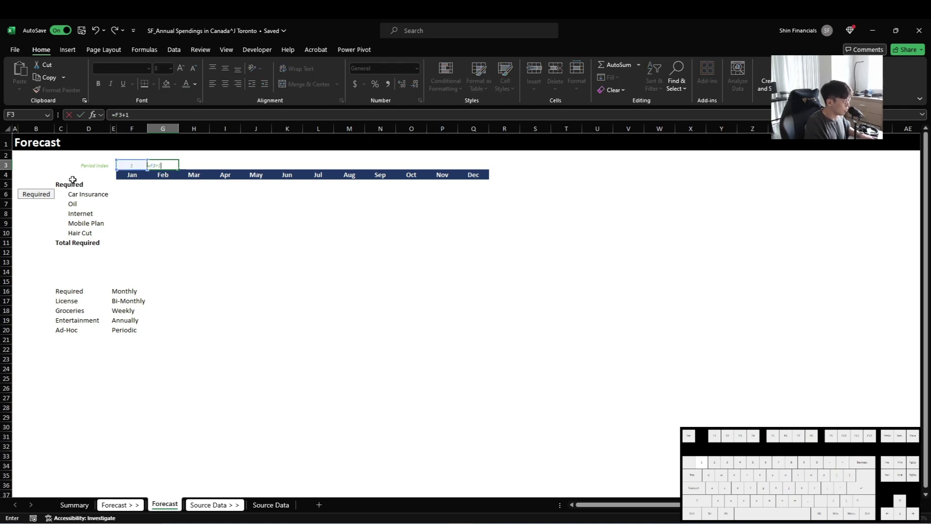
pyautogui.hotkey('ctrl', 'Return')
pyautogui.hotkey('ctrl', 'c')
pyautogui.press('Down')
pyautogui.hotkey('ctrl', 'Right')
pyautogui.press('Up')
pyautogui.hotkey('ctrl', 'shift', 'Left')
pyautogui.hotkey('ctrl', 'v')
pyautogui.hotkey('ctrl', 'Left')
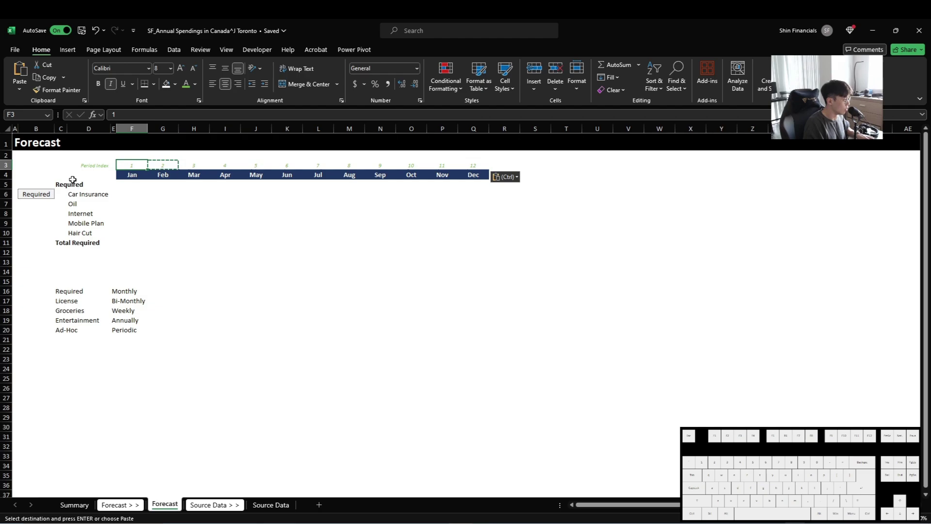
pyautogui.press('Down')
pyautogui.press('Down')
pyautogui.press('Down')
pyautogui.press('Escape')
pyautogui.click(72, 182)
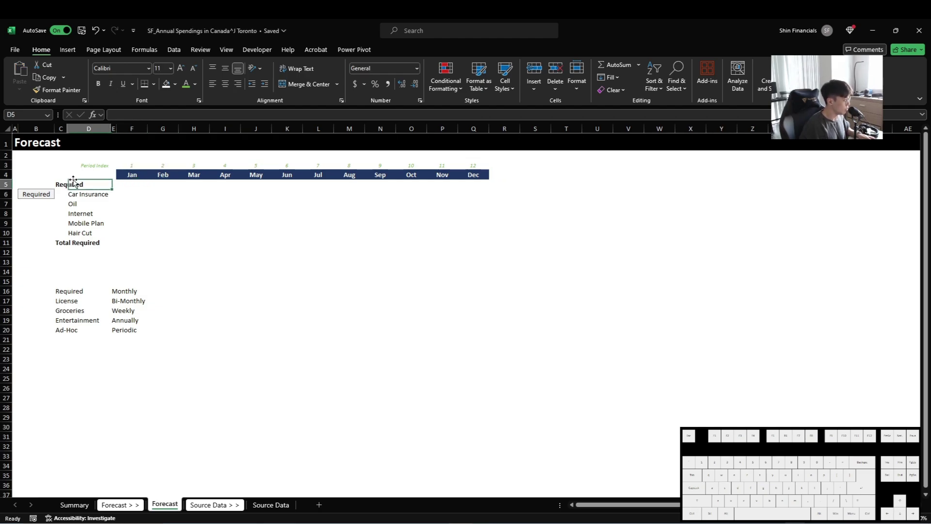
pyautogui.moveTo(91, 164); pyautogui.dragTo(290, 169)
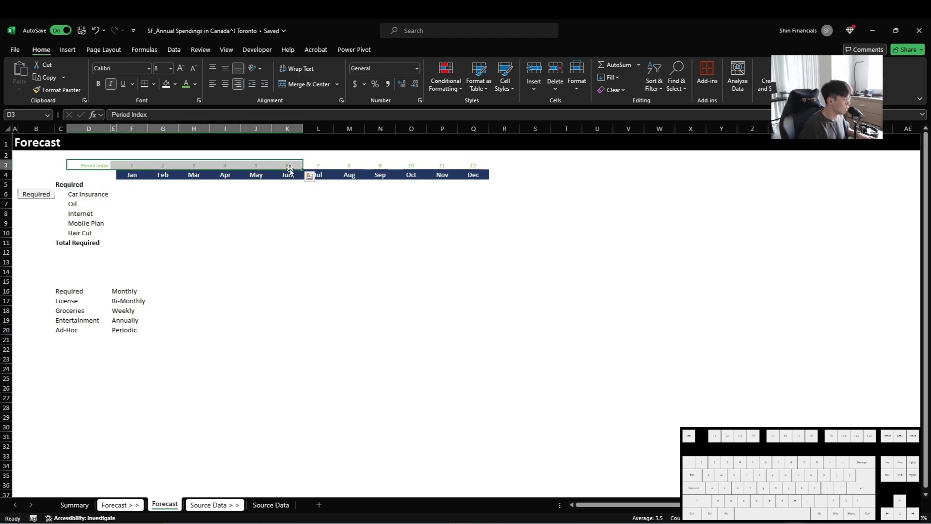
# - Enter =XLOOKUP($D6,SourceDataInput[Description],SourceDataInput[Frequency]) in F6, the January cell for Car Insurance
pyautogui.click(136, 198)
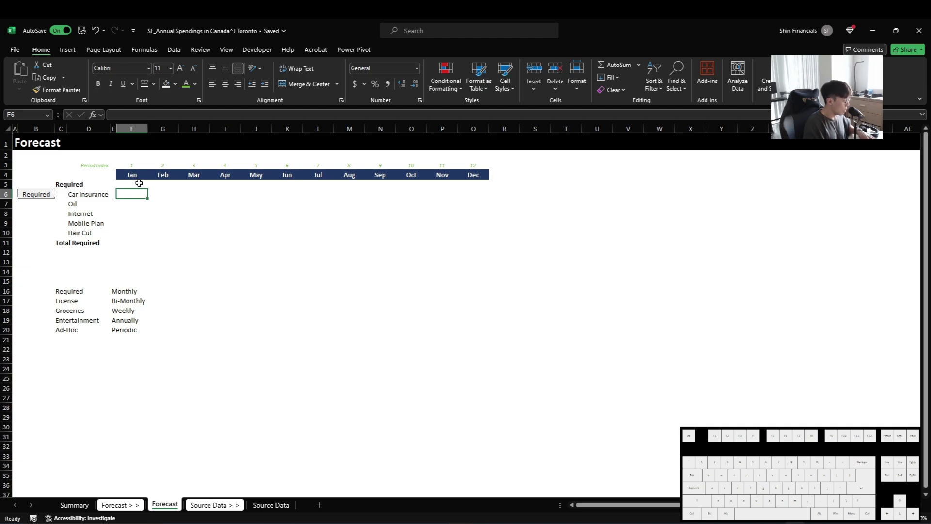
pyautogui.write('=XLO')
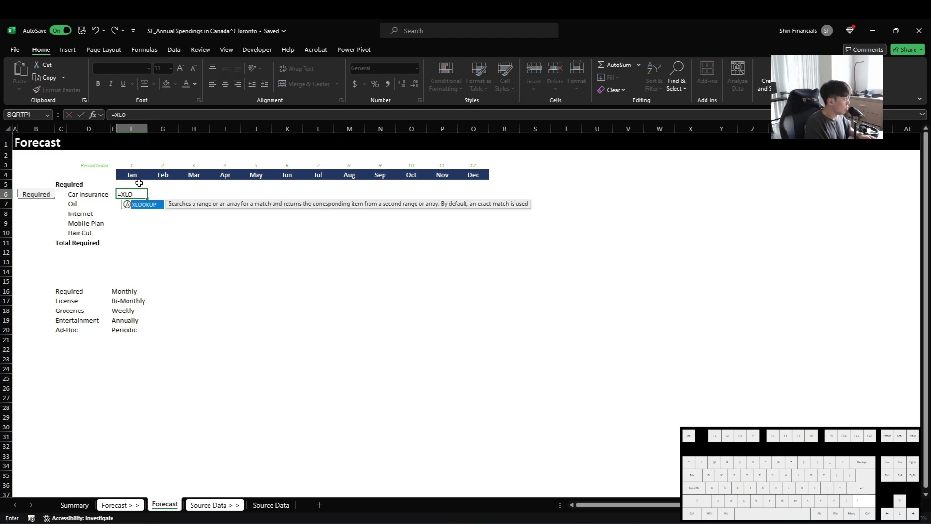
pyautogui.write('OKUP(')
pyautogui.press('Left')
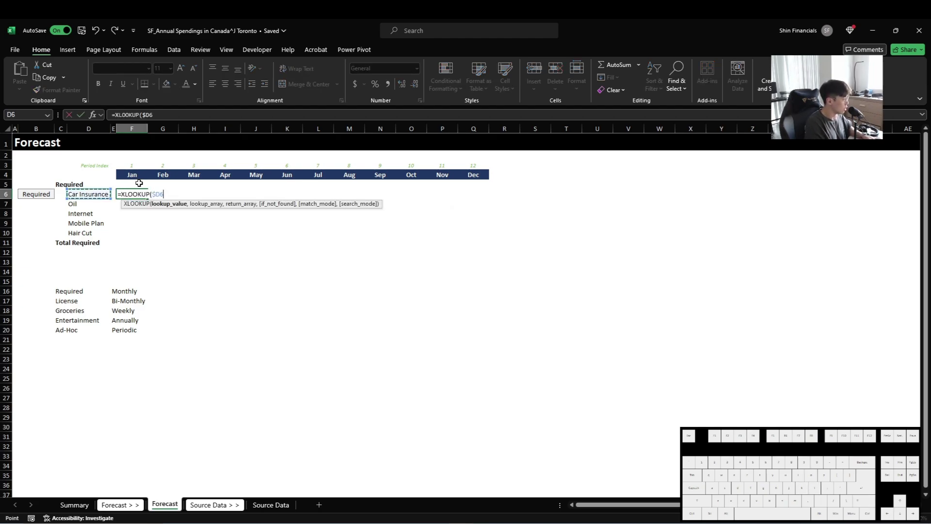
pyautogui.hotkey('ctrl', 'pagedown')
pyautogui.hotkey('ctrl', 'pagedown')
pyautogui.press('Right')
pyautogui.press('Down')
pyautogui.press('Down')
pyautogui.press('Down')
pyautogui.press('Down')
pyautogui.press('Down')
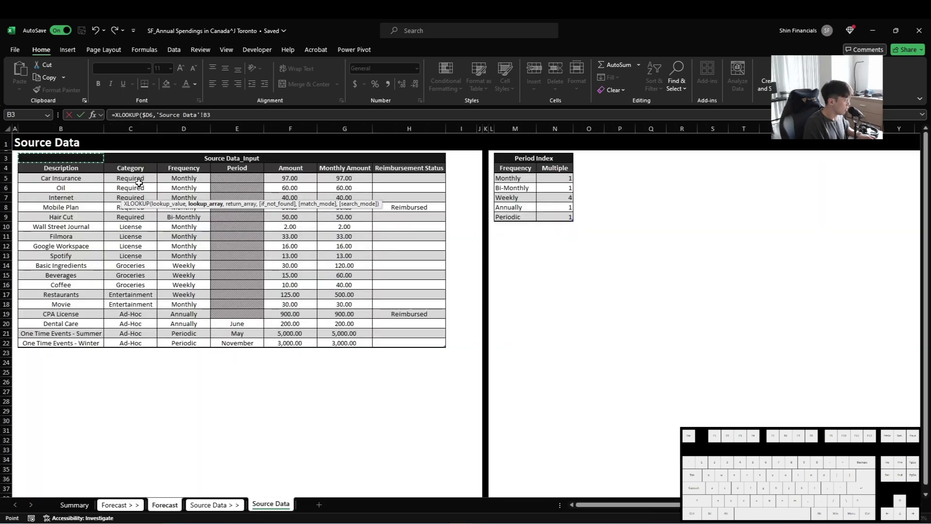
pyautogui.hotkey('ctrl', 'space')
pyautogui.write(',')
pyautogui.press('Right')
pyautogui.press('Right')
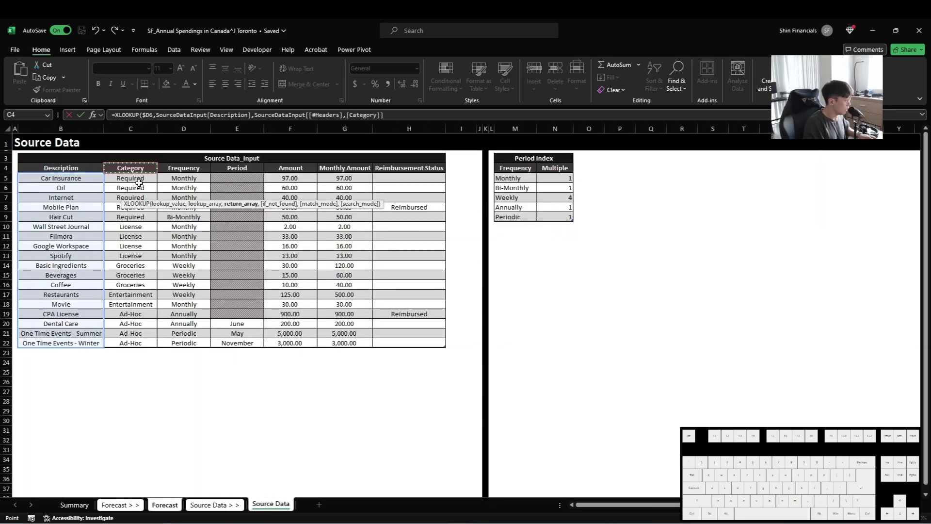
pyautogui.hotkey('ctrl', 'space')
pyautogui.press('Return')
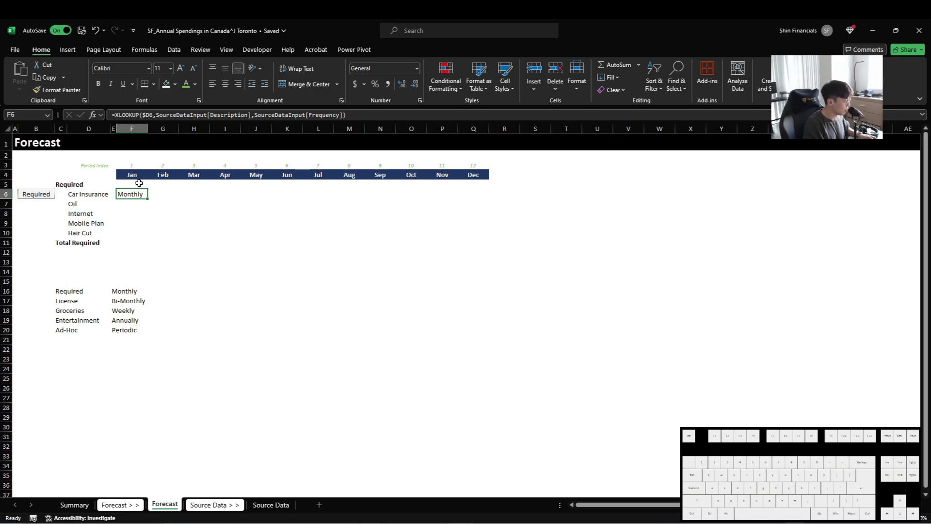
# - Try to wrap the Car Insurance lookup in F6 in an IFS function, and clear the cell
pyautogui.press('F2')
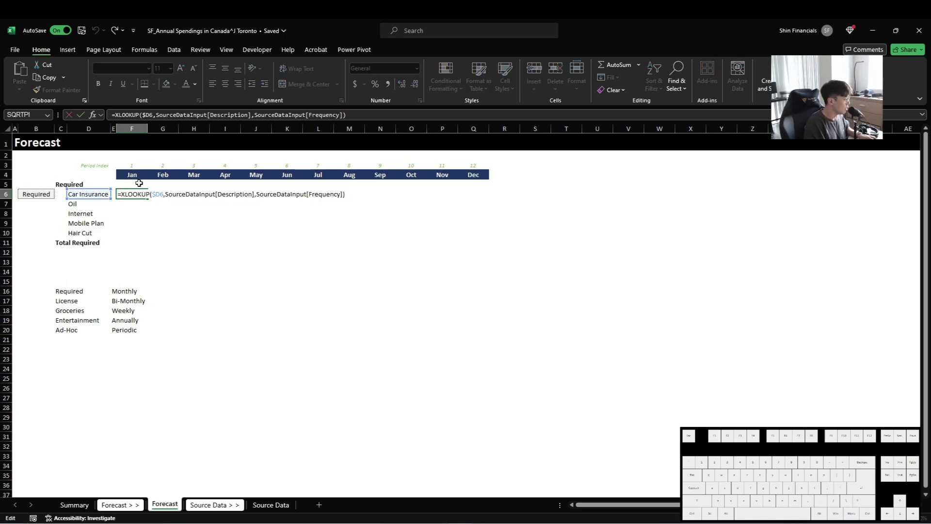
pyautogui.hotkey('alt', 'Return')
pyautogui.press('Up')
pyautogui.press('Right')
pyautogui.write('IFS(')
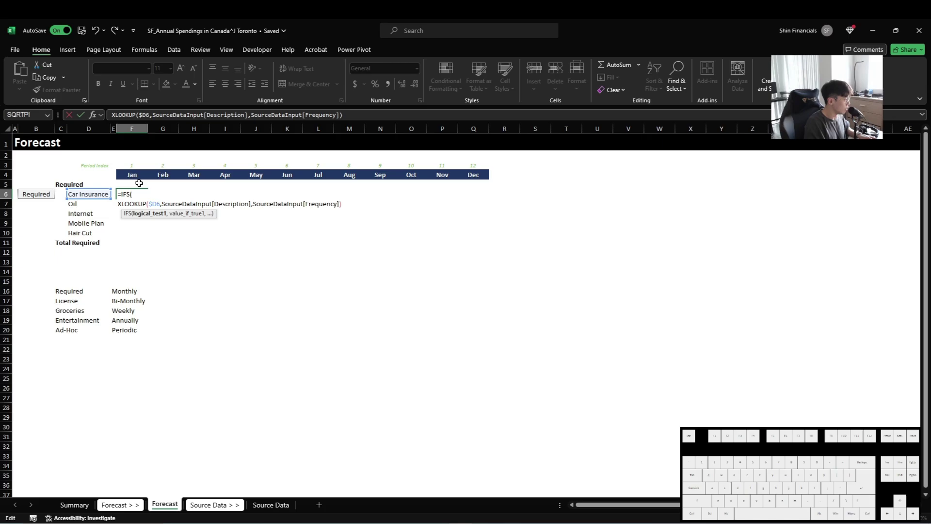
pyautogui.press('Escape')
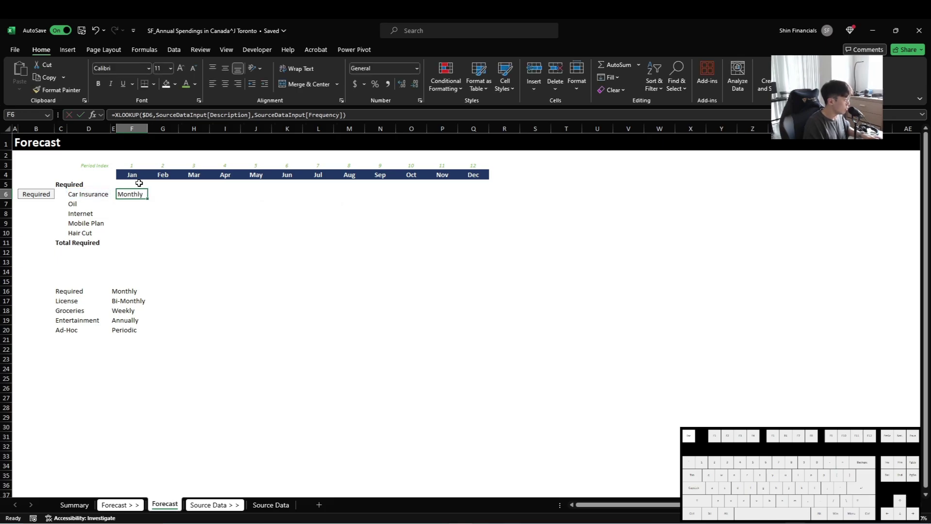
pyautogui.press('Delete')
# - Insert a new column before the January column
pyautogui.click(139, 183)
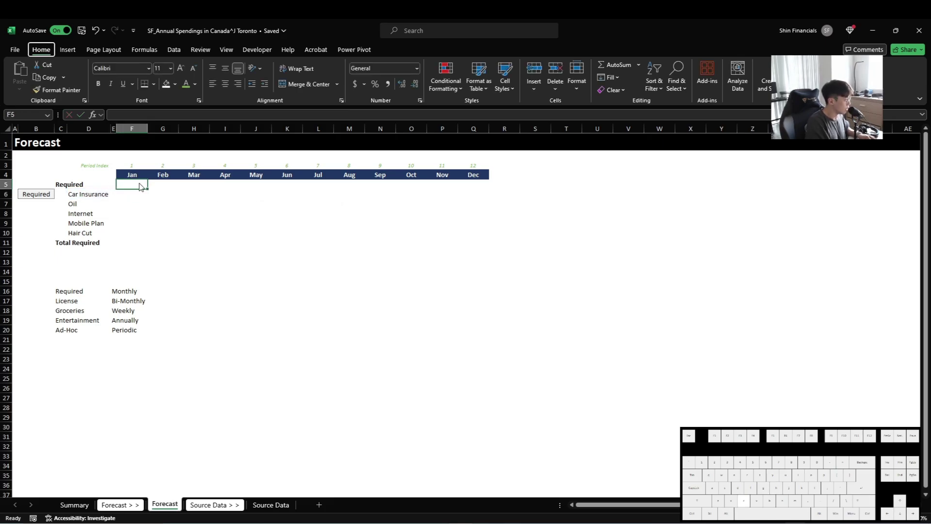
pyautogui.hotkey('alt', 'h')
pyautogui.press('i')
pyautogui.press('c')
pyautogui.press('Down')
pyautogui.press('Left')
pyautogui.press('Left')
pyautogui.press('Right')
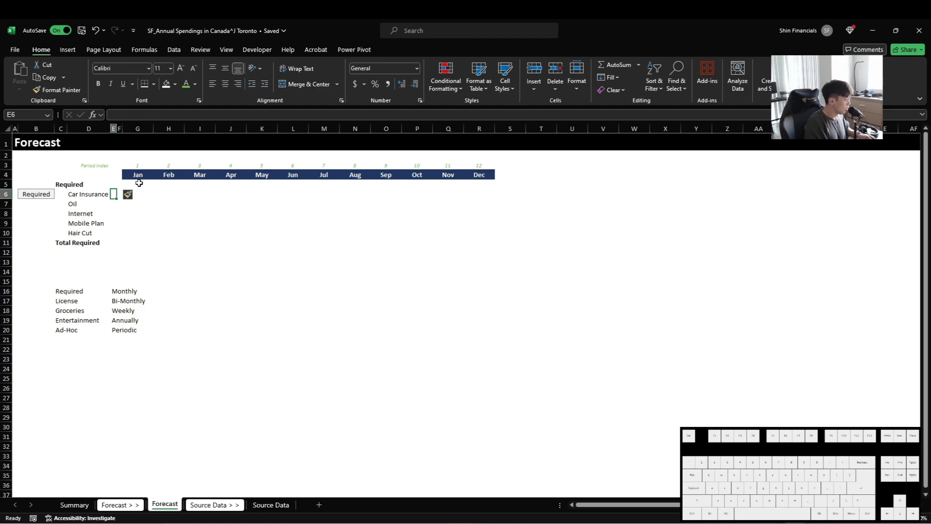
# - Replace the Period Index label with a Period header in E3 and auto-fit column E
pyautogui.press('Up')
pyautogui.press('Left')
pyautogui.press('Right')
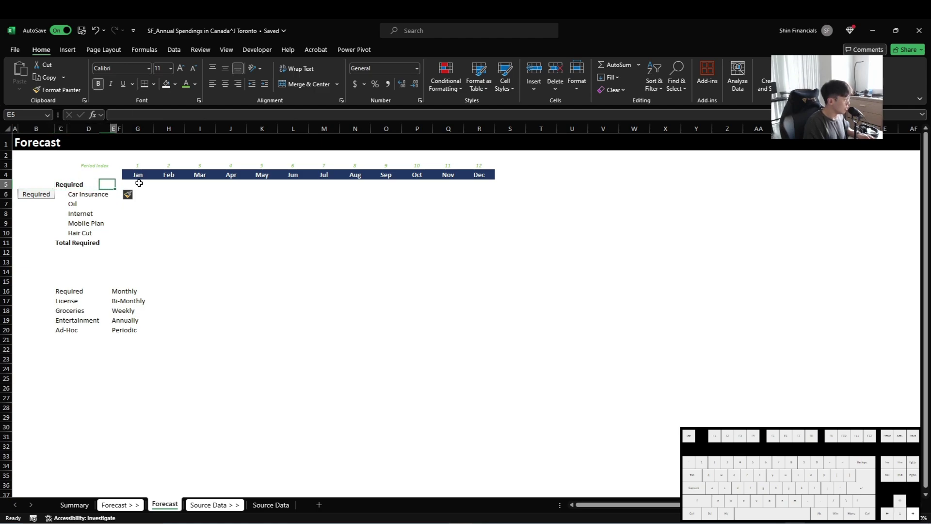
pyautogui.press('Up')
pyautogui.press('Up')
pyautogui.hotkey('alt', 'h')
pyautogui.write('oiPeriod')
pyautogui.press('Return')
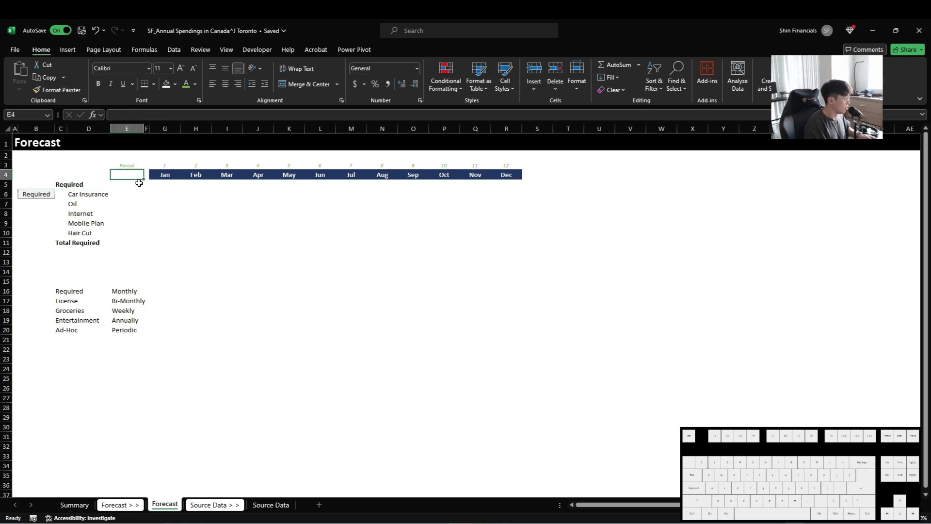
# - Enter =XLOOKUP($D6#,SourceDataInput[Description],SourceDataInput[Frequency]) in E6 to return the frequency of every Required item
pyautogui.press('Down')
pyautogui.press('Down')
pyautogui.write('XLO')
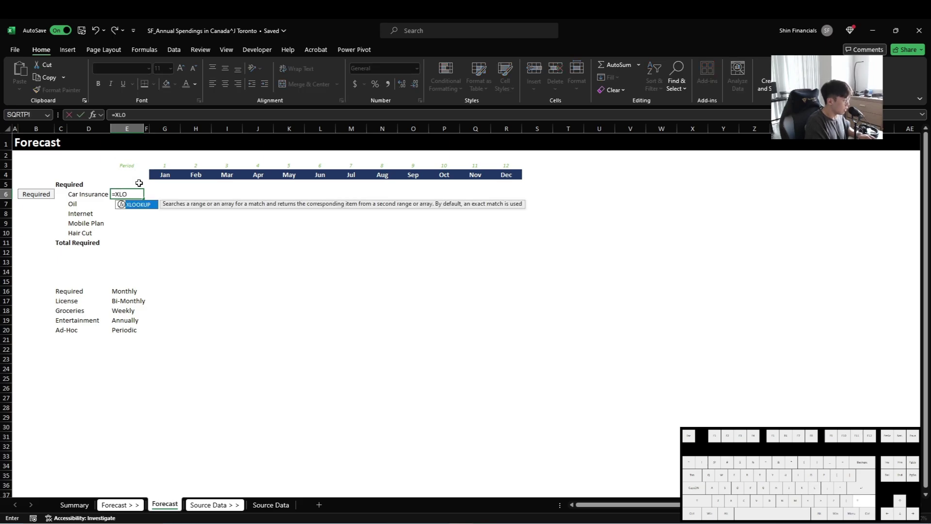
pyautogui.write('OKUP(')
pyautogui.press('Left')
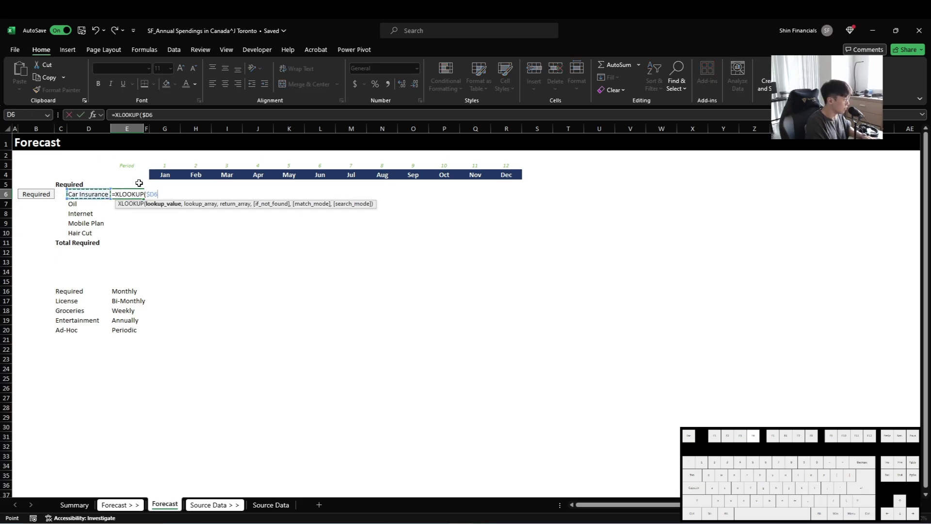
pyautogui.write('#,')
pyautogui.hotkey('ctrl', 'pagedown')
pyautogui.hotkey('ctrl', 'pagedown')
pyautogui.press('Right')
pyautogui.press('Down')
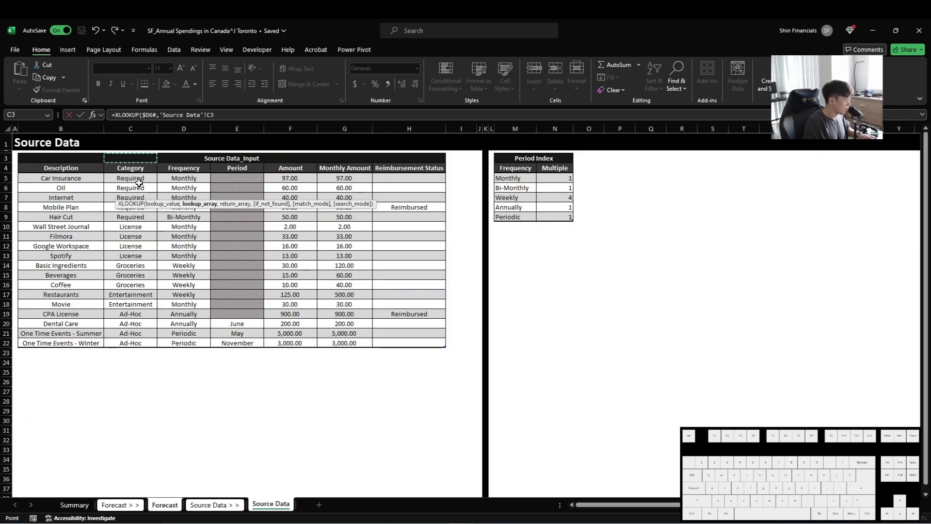
pyautogui.press('Down')
pyautogui.press('Down')
pyautogui.press('Left')
pyautogui.hotkey('ctrl', 'shift', 'Down')
pyautogui.write(',')
pyautogui.press('Right')
pyautogui.press('Down')
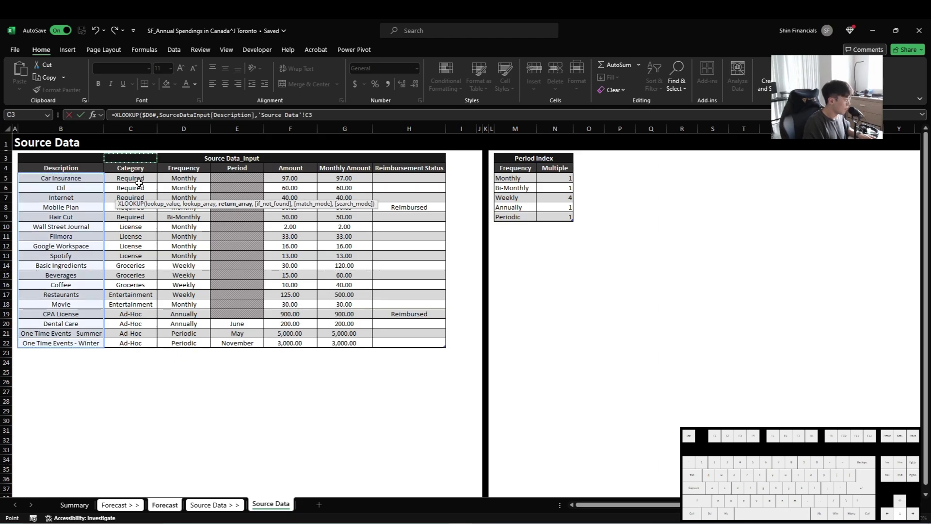
pyautogui.press('Right')
pyautogui.press('Down')
pyautogui.press('Down')
pyautogui.hotkey('ctrl', 'shift', 'Down')
pyautogui.write(')')
pyautogui.press('Return')
pyautogui.press('Up')
# - Auto-fit column E to the frequency results in E6:E10 and center them
pyautogui.hotkey('ctrl', 'shift', 'Down')
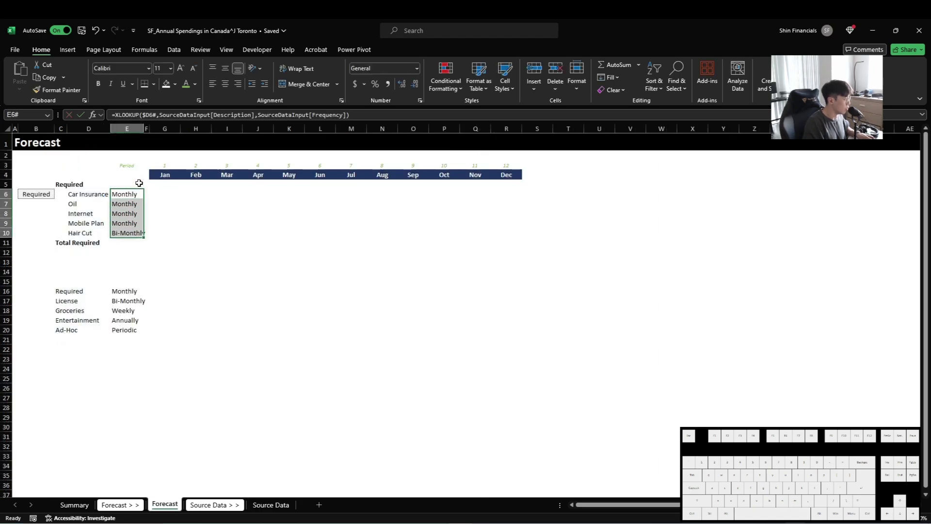
pyautogui.press('h')
pyautogui.press('o')
pyautogui.press('i')
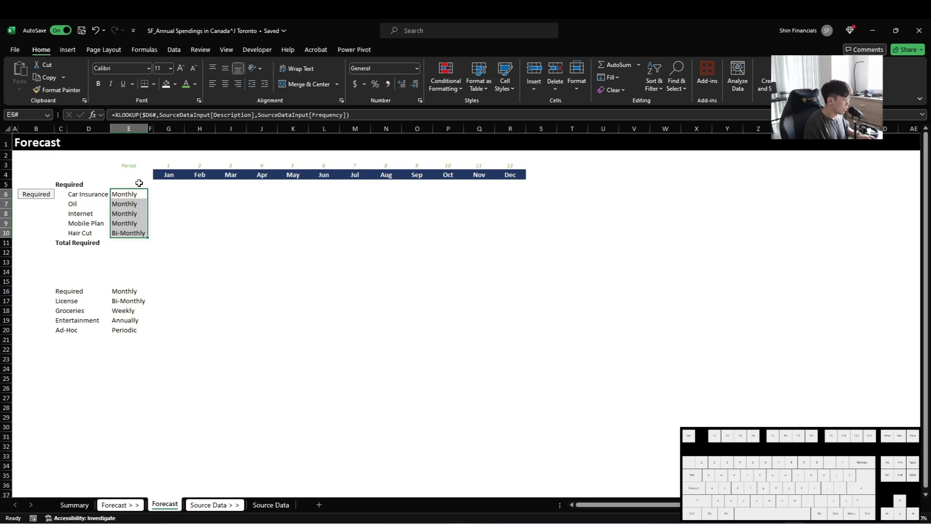
pyautogui.press('a')
pyautogui.press('c')
# - Format the frequency results in E6:E10 as italic, size 8, with all borders, and save the workbook
pyautogui.hotkey('ctrl', 'i')
pyautogui.hotkey('alt', 'h')
pyautogui.write('fs8')
pyautogui.press('Return')
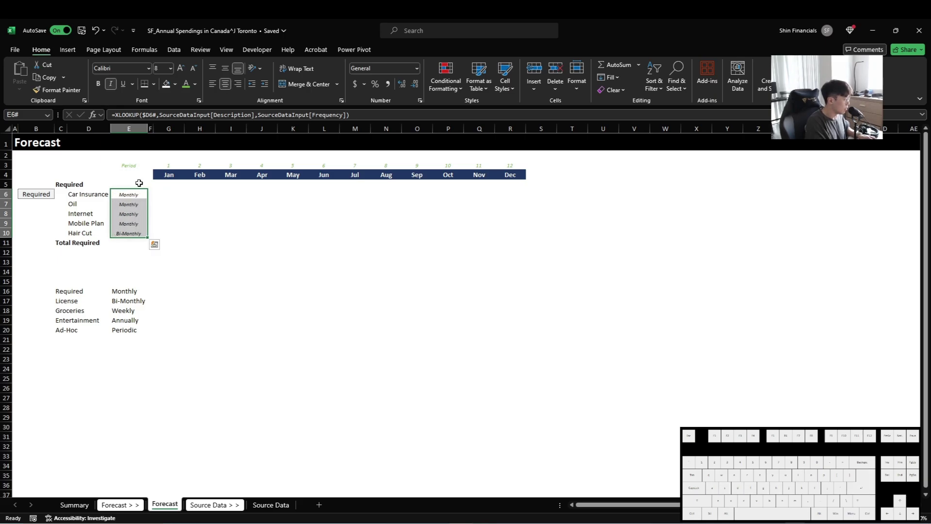
pyautogui.press('a')
pyautogui.press('Right')
pyautogui.press('Right')
pyautogui.press('Right')
pyautogui.press('Left')
pyautogui.hotkey('ctrl', 's')
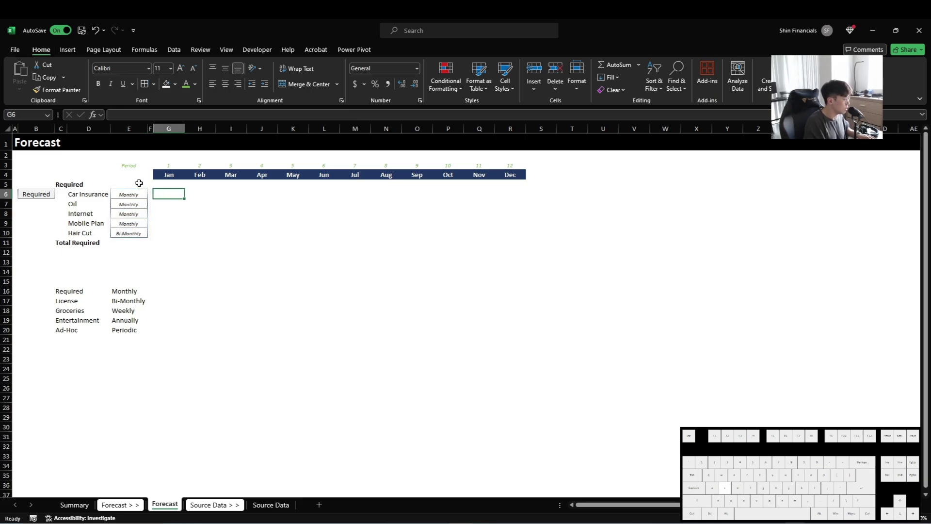
pyautogui.press('Left')
pyautogui.press('Left')
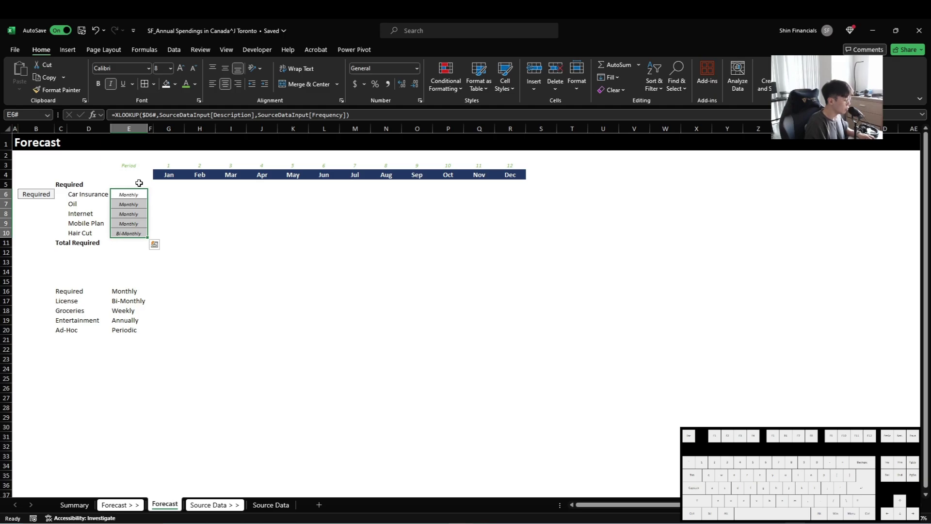
pyautogui.press('Right')
pyautogui.press('Right')
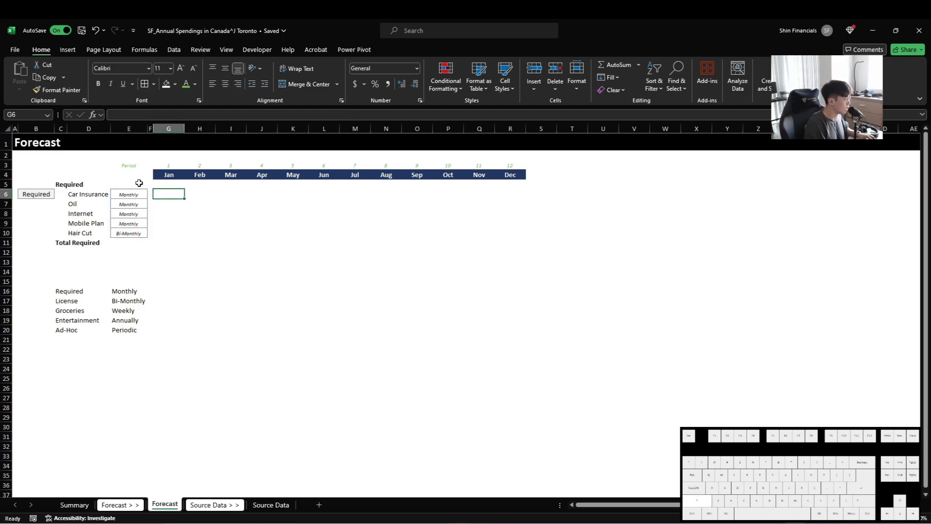
pyautogui.hotkey('shift', 'Right')
pyautogui.hotkey('shift', 'Right')
pyautogui.hotkey('shift', 'Right')
pyautogui.hotkey('shift', 'Right')
pyautogui.hotkey('shift', 'Right')
pyautogui.hotkey('shift', 'Right')
pyautogui.hotkey('shift', 'Right')
pyautogui.hotkey('shift', 'Right')
pyautogui.hotkey('shift', 'Right')
pyautogui.hotkey('shift', 'Right')
pyautogui.hotkey('shift', 'Right')
pyautogui.hotkey('shift', 'Down')
pyautogui.hotkey('shift', 'Down')
pyautogui.hotkey('shift', 'Down')
pyautogui.hotkey('shift', 'Down')
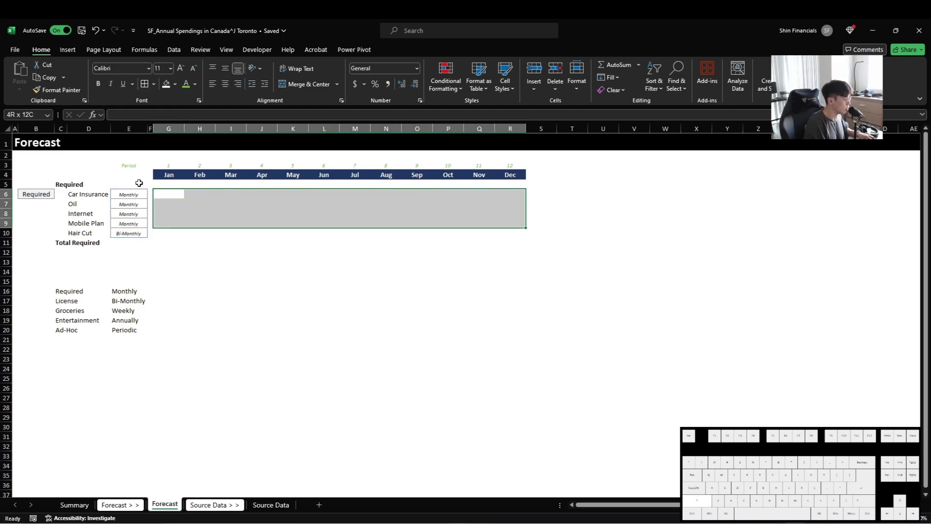
pyautogui.press('Left')
pyautogui.press('Right')
pyautogui.write('=')
pyautogui.press('Escape')
# - Insert a new column between the Period column and the narrow spacer column
pyautogui.press('Left')
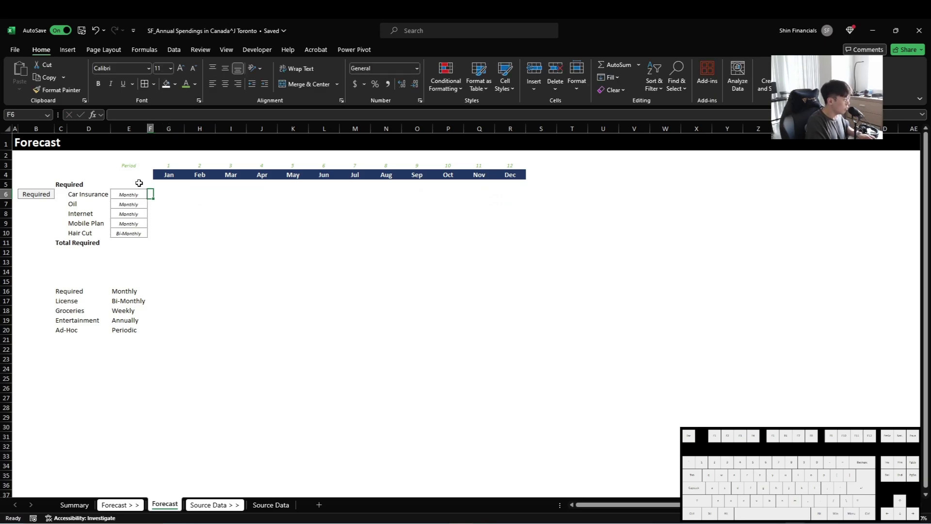
pyautogui.press('i')
pyautogui.press('c')
# - Copy the Period header into F3 and change the copy's text to Amount
pyautogui.press('Left')
pyautogui.press('Up')
pyautogui.press('Up')
pyautogui.press('Up')
pyautogui.hotkey('ctrl', 'c')
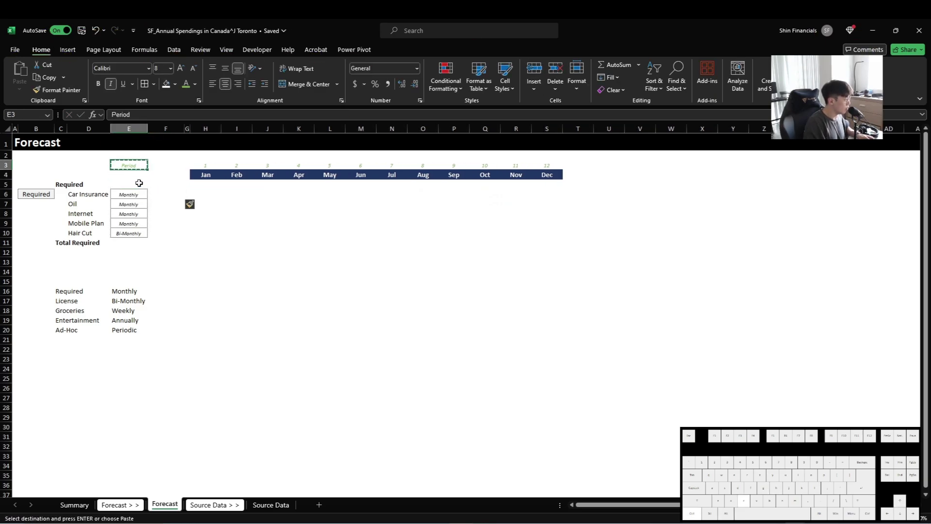
pyautogui.press('Right')
pyautogui.hotkey('ctrl', 'v')
pyautogui.hotkey('ctrl', 's')
pyautogui.write('Amount')
pyautogui.press('Return')
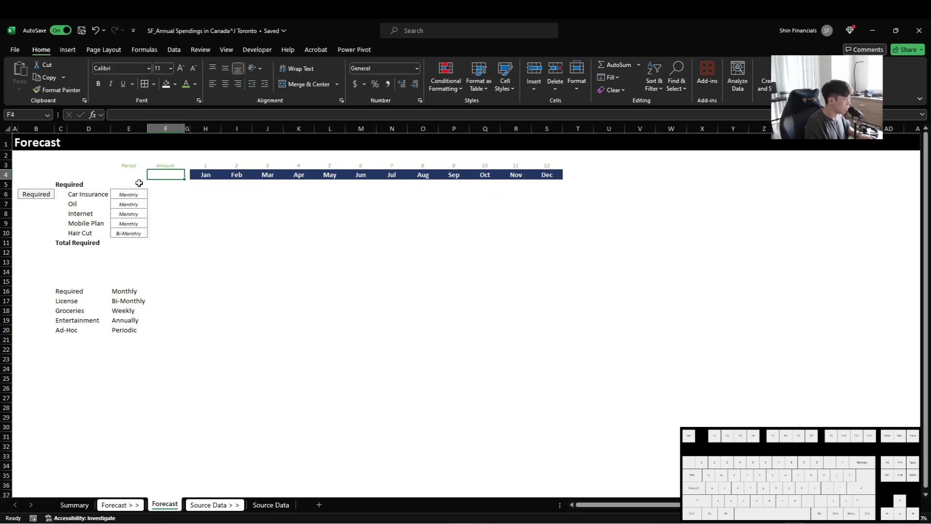
# - Copy the frequency lookup formula from E6 to F6 and apply all borders to F6:F10
pyautogui.press('Left')
pyautogui.press('Down')
pyautogui.press('Down')
pyautogui.hotkey('ctrl', 'c')
pyautogui.press('Right')
pyautogui.hotkey('ctrl', 'v')
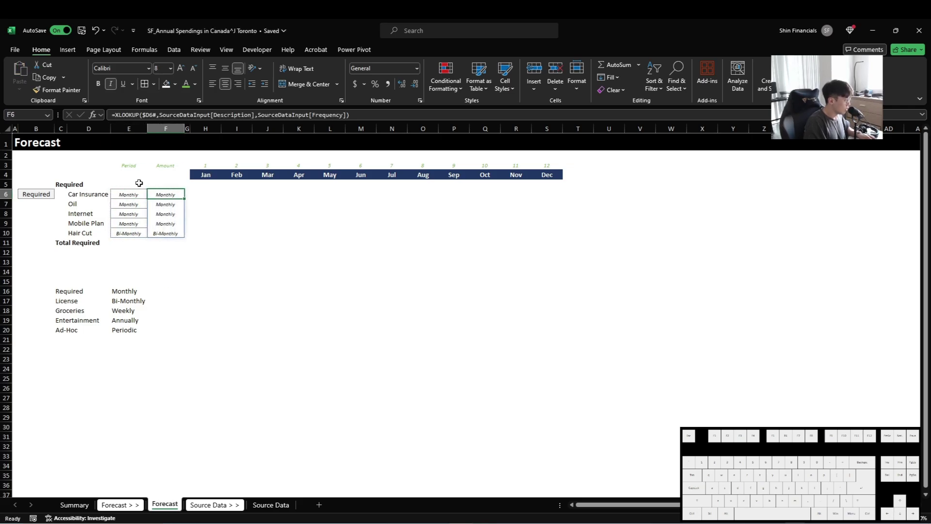
pyautogui.hotkey('ctrl', 'shift', 'Down')
pyautogui.hotkey('alt', 'h')
pyautogui.press('b')
pyautogui.press('a')
# - Group columns E and F, the Period and Amount helper columns
pyautogui.press('Left')
pyautogui.hotkey('ctrl', 'space')
pyautogui.hotkey('shift', 'Right')
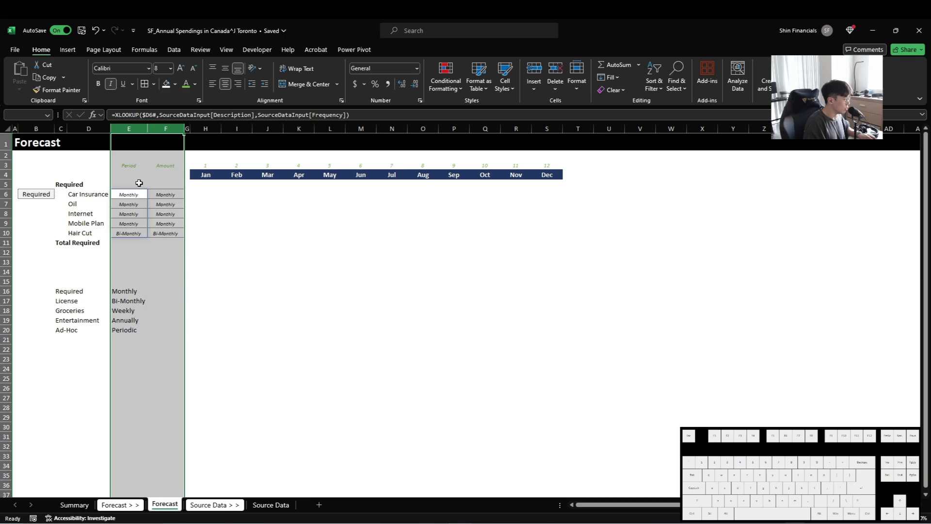
pyautogui.hotkey('shift', 'alt', 'Right')
# - Change the return column of the F6 lookup formula to SourceDataInput[Amount]
pyautogui.press('Right')
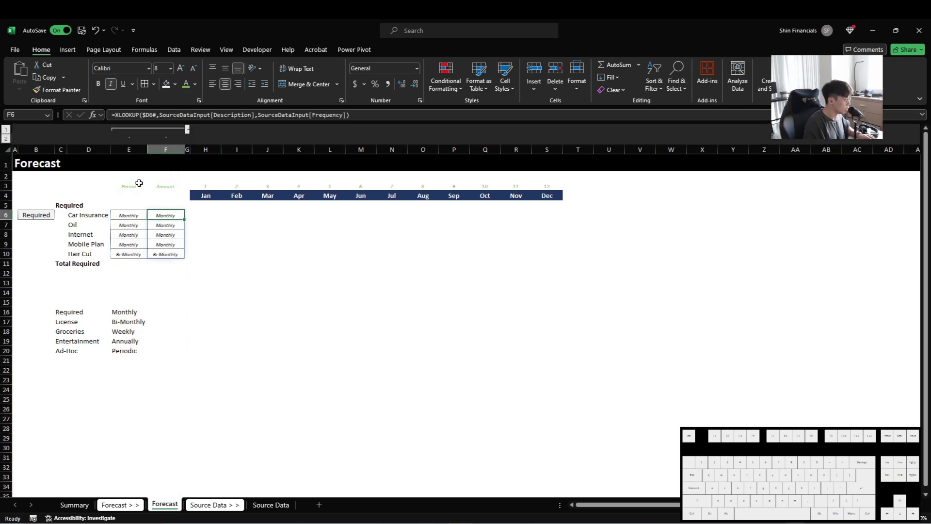
pyautogui.press('F2')
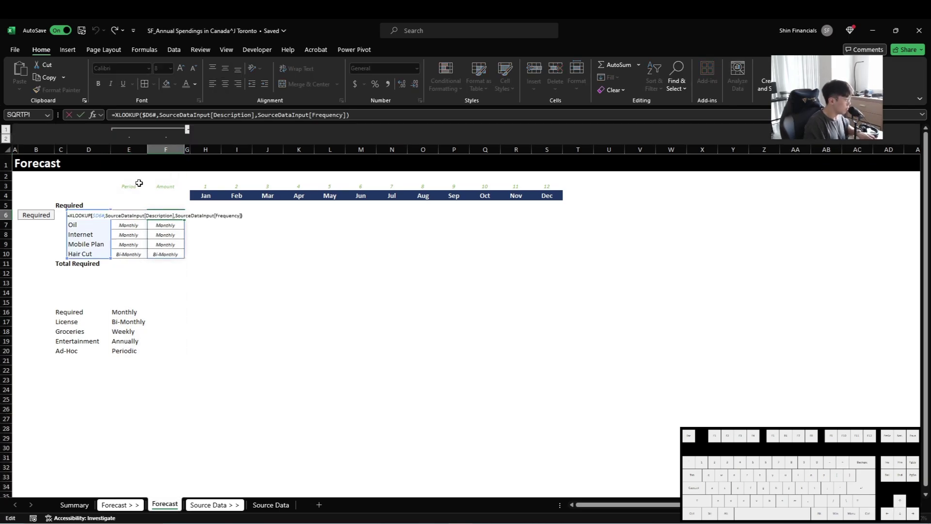
pyautogui.press('Left')
pyautogui.hotkey('ctrl', 'shift', 'Left')
pyautogui.write('Amount')
pyautogui.press('Return')
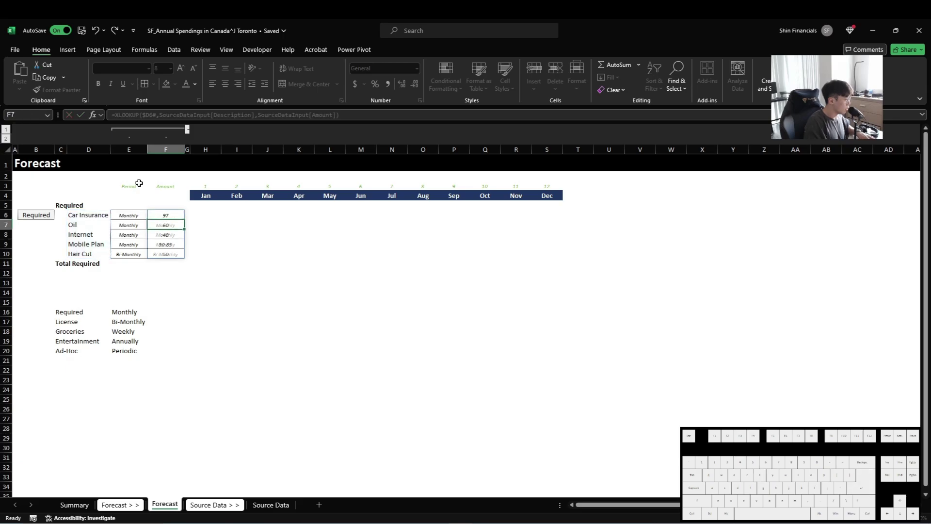
# - Check the Amount and Monthly Amount columns of the Source Data table
pyautogui.press('Up')
pyautogui.hotkey('ctrl', 'shift', 'Down')
pyautogui.press('Right')
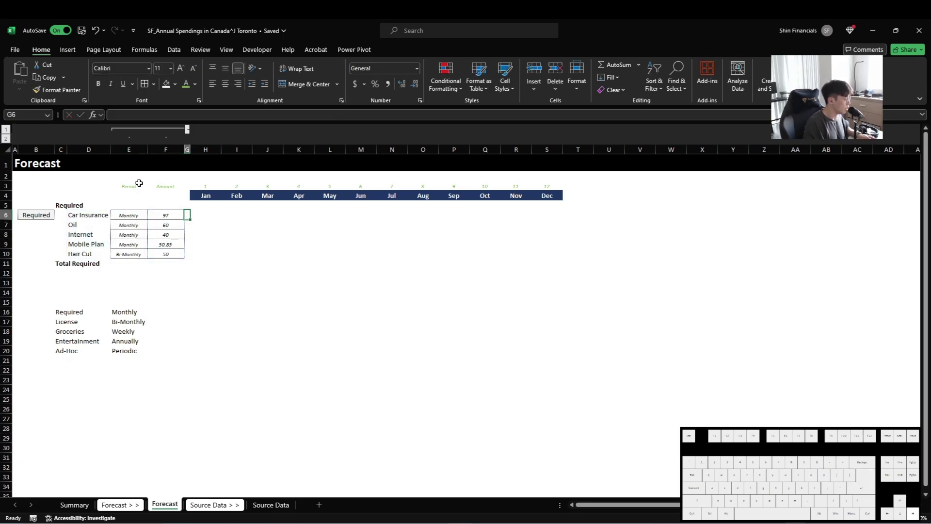
pyautogui.press('Right')
pyautogui.press('Left')
pyautogui.press('Left')
pyautogui.hotkey('ctrl', 'pagedown')
pyautogui.hotkey('ctrl', 'pagedown')
pyautogui.hotkey('ctrl', 'pageup')
pyautogui.hotkey('ctrl', 'pageup')
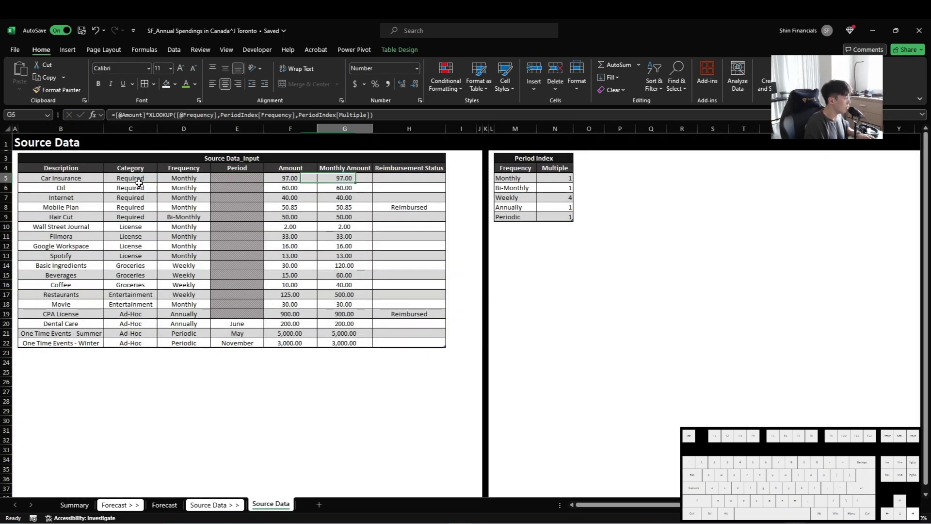
# - Change the return column of the F6 lookup formula to SourceDataInput[Monthly Amount]
pyautogui.press('F2')
pyautogui.press('Left')
pyautogui.press('Left')
pyautogui.hotkey('ctrl', 'shift', 'Left')
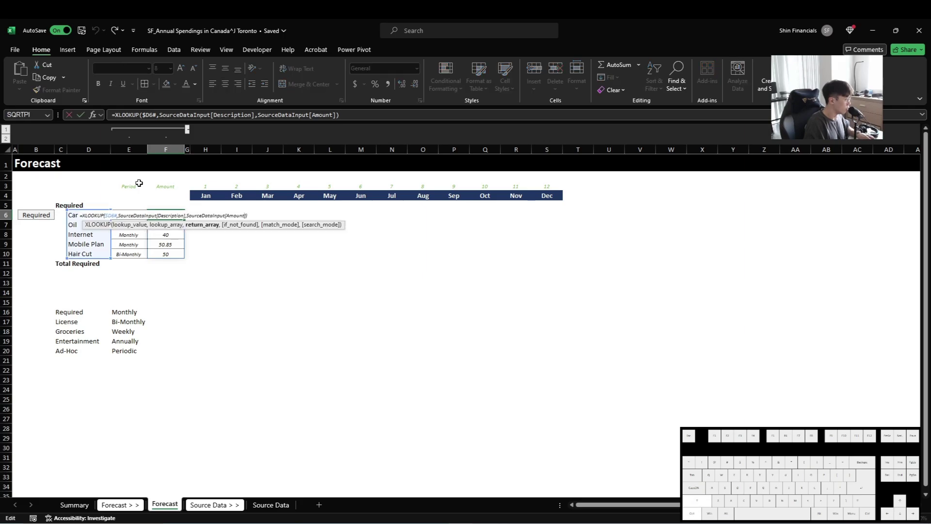
pyautogui.write('monthly amount')
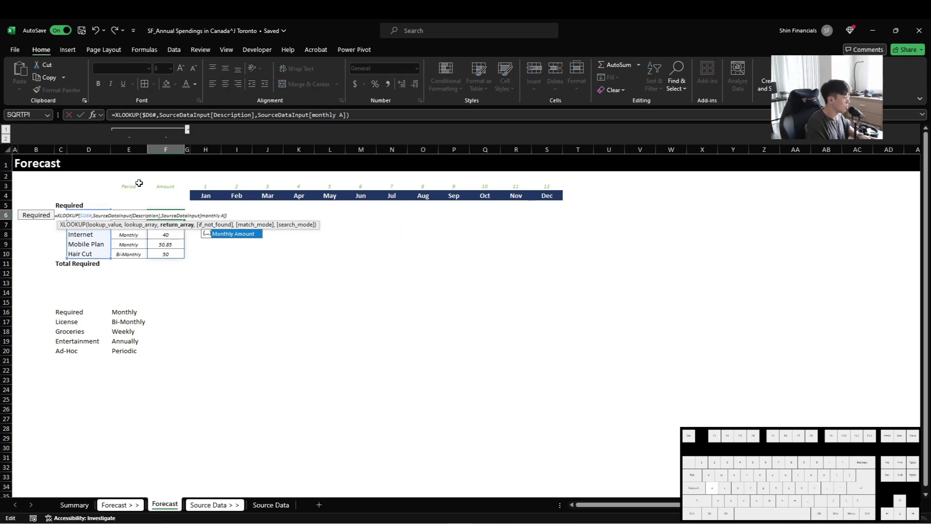
pyautogui.press('Return')
# - Enter the formula =IFS($E6="Monthly",$F6) in the January cell of the Car Insurance row, H6
pyautogui.press('Right')
pyautogui.press('Right')
pyautogui.write('=IF(')
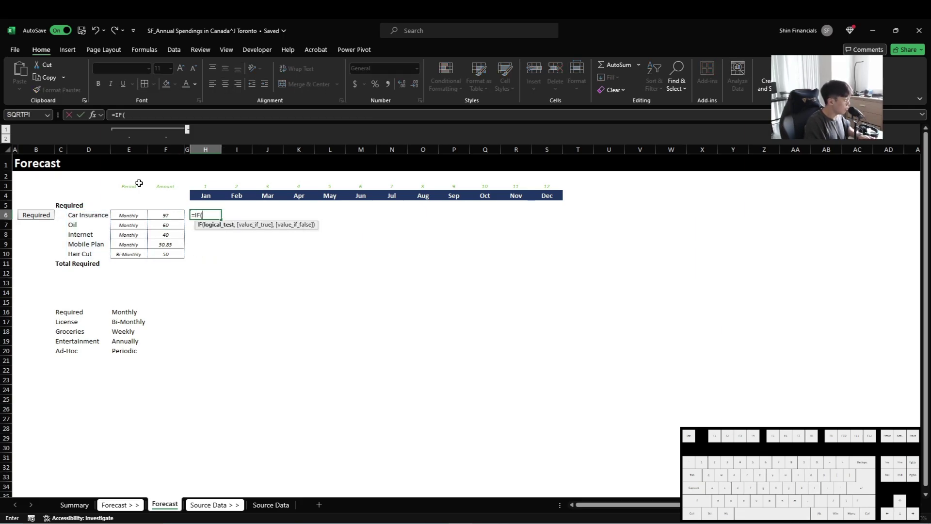
pyautogui.press('BackSpace')
pyautogui.write('S(')
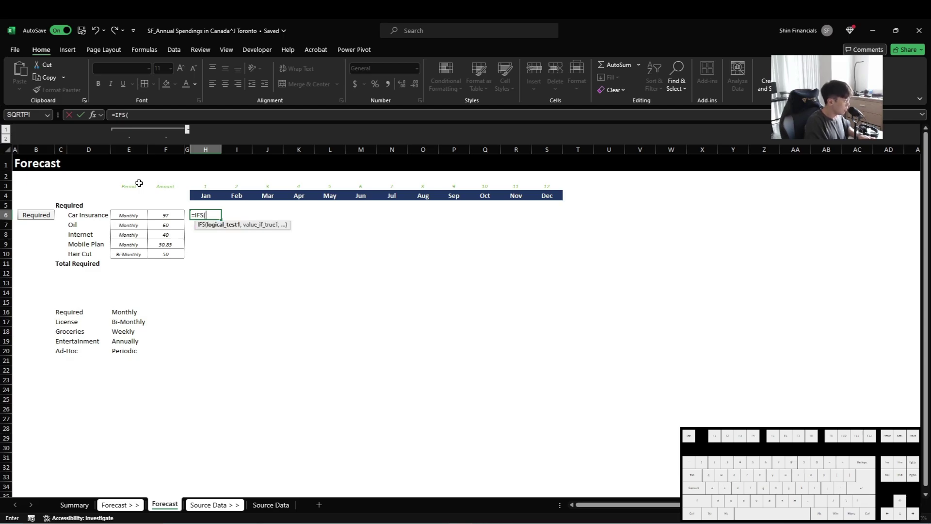
pyautogui.press('Left')
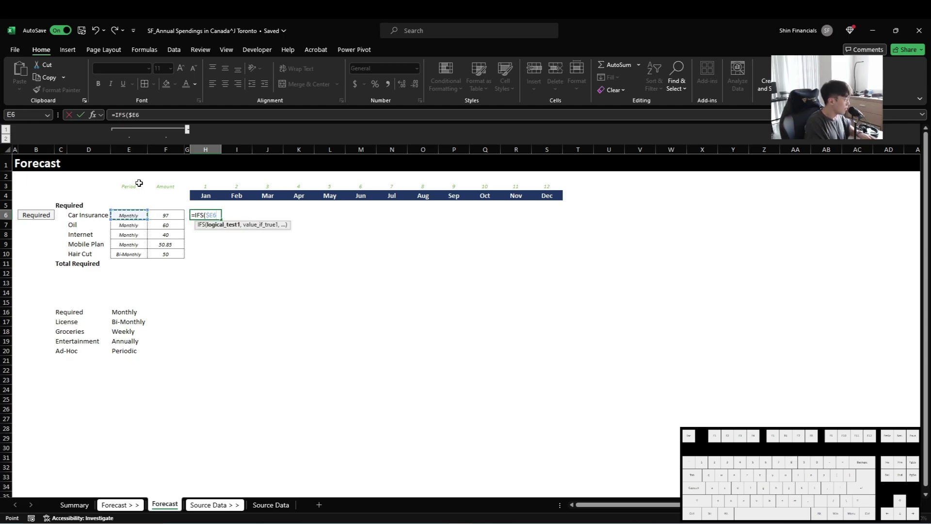
pyautogui.write('="Monthly",')
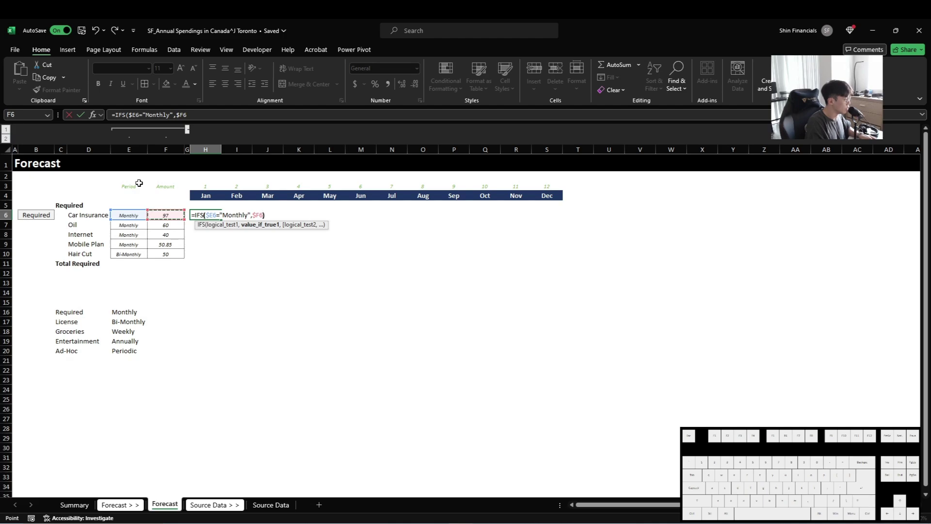
pyautogui.write(')')
pyautogui.hotkey('ctrl', 'Return')
# - Review the amount lookup formula in F6 and the IFS formula in H6
pyautogui.press('Left')
pyautogui.press('Left')
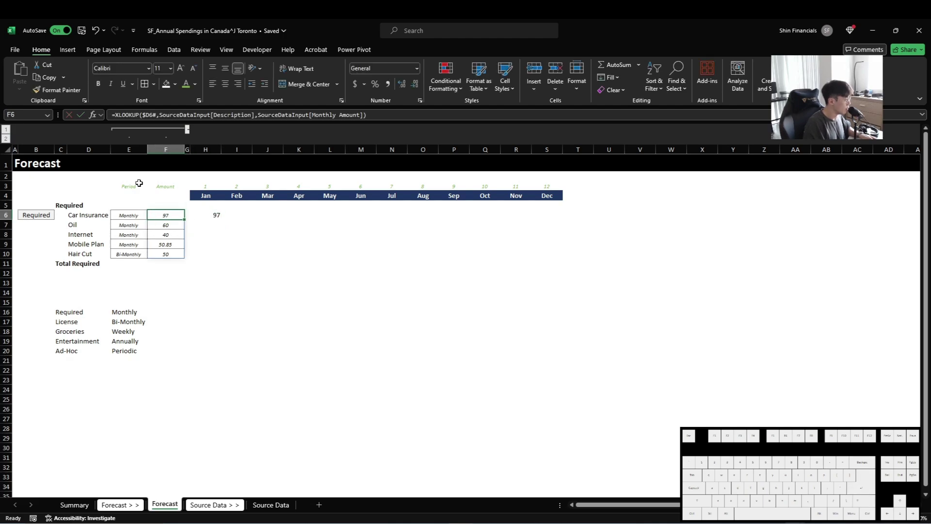
pyautogui.press('F2')
pyautogui.press('Escape')
pyautogui.press('Right')
pyautogui.press('Right')
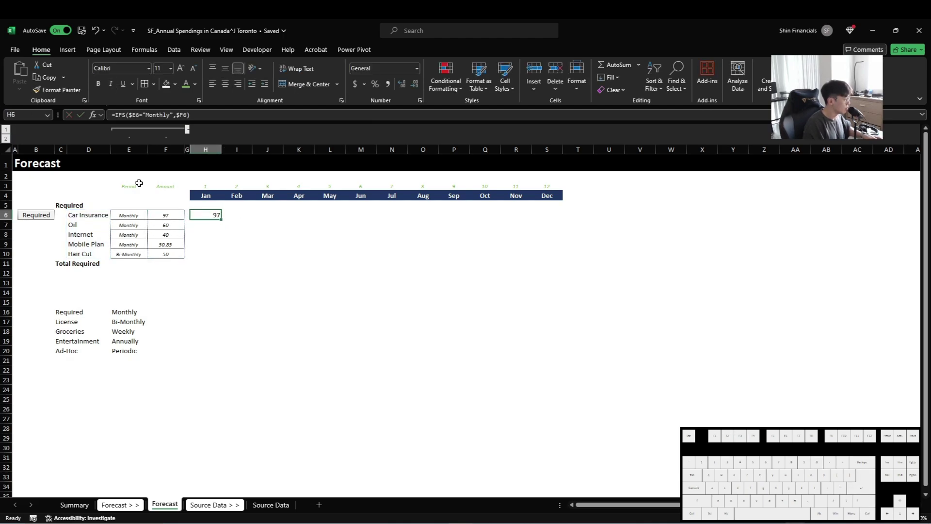
pyautogui.press('F2')
pyautogui.press('Return')
pyautogui.press('Down')
pyautogui.press('Down')
pyautogui.press('Down')
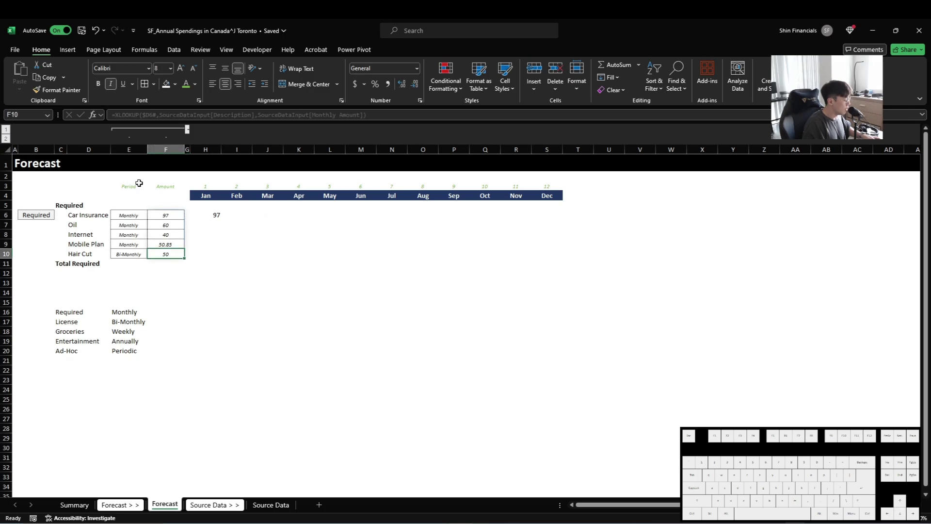
# - Copy the H6 formula down through the Mobile Plan row, H9
pyautogui.hotkey('ctrl', 'Up')
pyautogui.hotkey('ctrl', 'c')
pyautogui.hotkey('shift', 'Down')
pyautogui.hotkey('shift', 'Down')
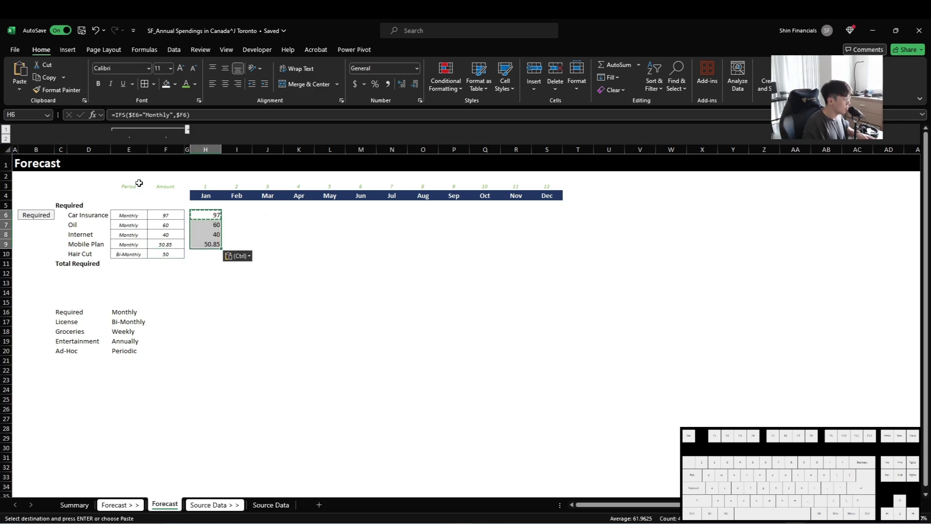
pyautogui.press('Escape')
pyautogui.press('Down')
pyautogui.press('Down')
pyautogui.press('Down')
pyautogui.hotkey('ctrl', 'c')
pyautogui.press('Down')
pyautogui.press('Left')
pyautogui.press('Left')
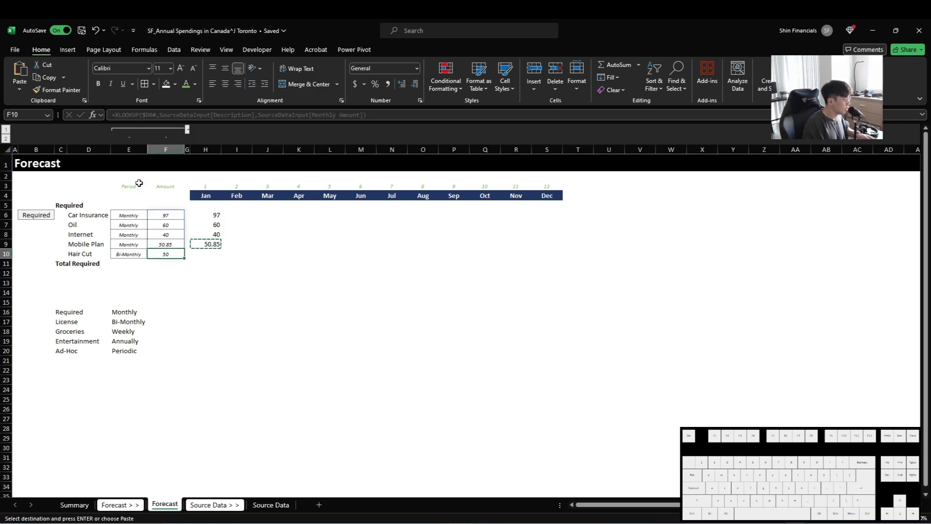
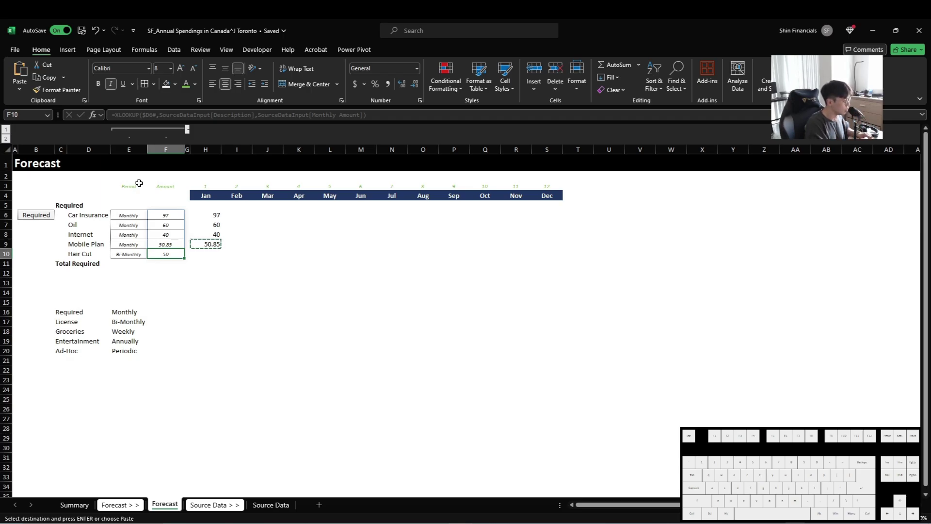
pyautogui.press('Right')
pyautogui.press('Right')
pyautogui.press('Escape')
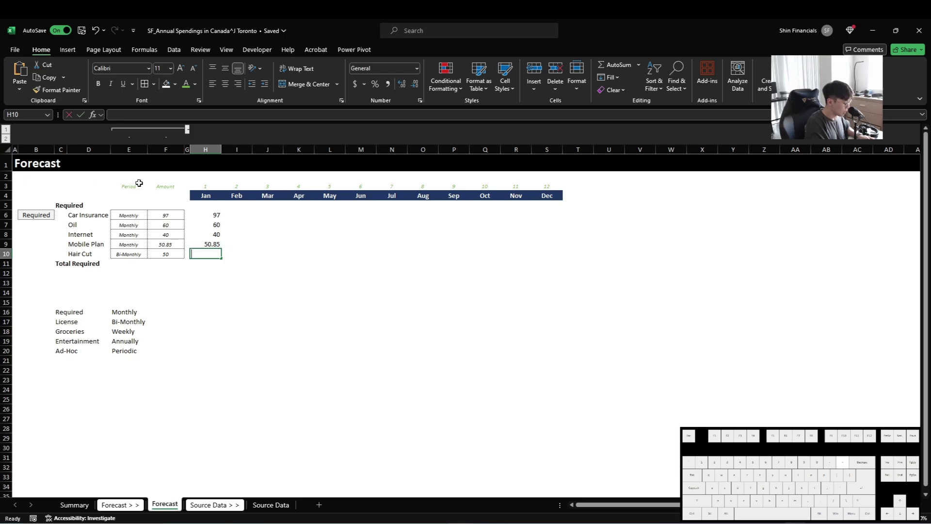
# - Extend the H6 IFS formula with a second condition, $E6="Bi-Monthly", on its own line
pyautogui.press('Up')
pyautogui.press('Up')
pyautogui.press('Up')
pyautogui.press('Up')
pyautogui.press('F2')
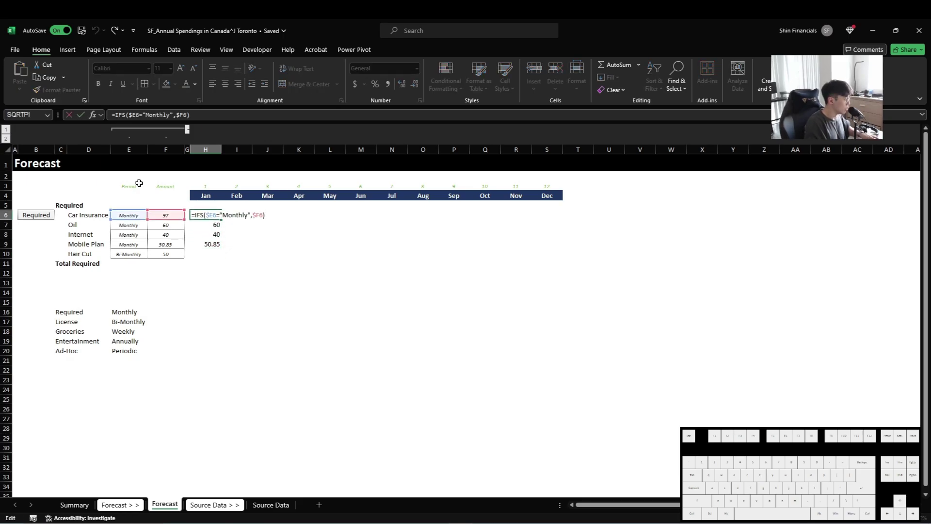
pyautogui.press('Right')
pyautogui.hotkey('ctrl', 'End')
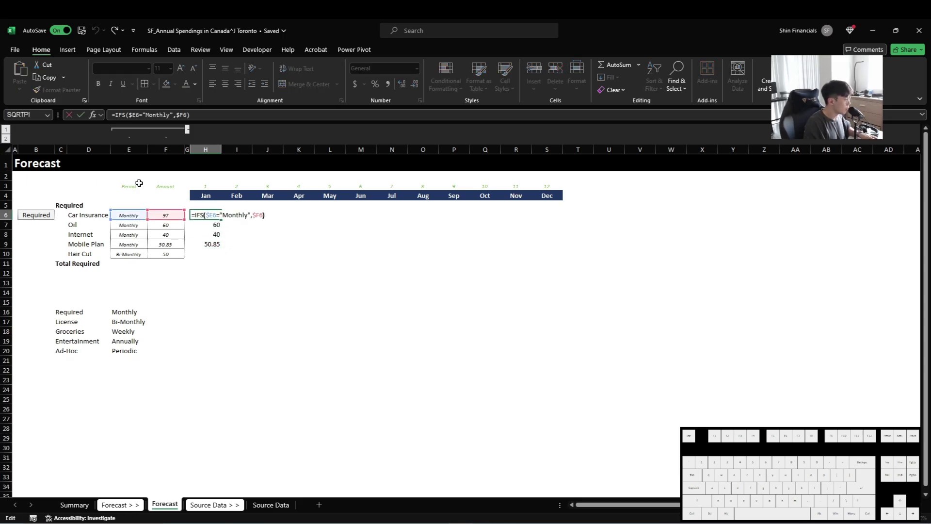
pyautogui.press('Left')
pyautogui.hotkey('alt', 'Return')
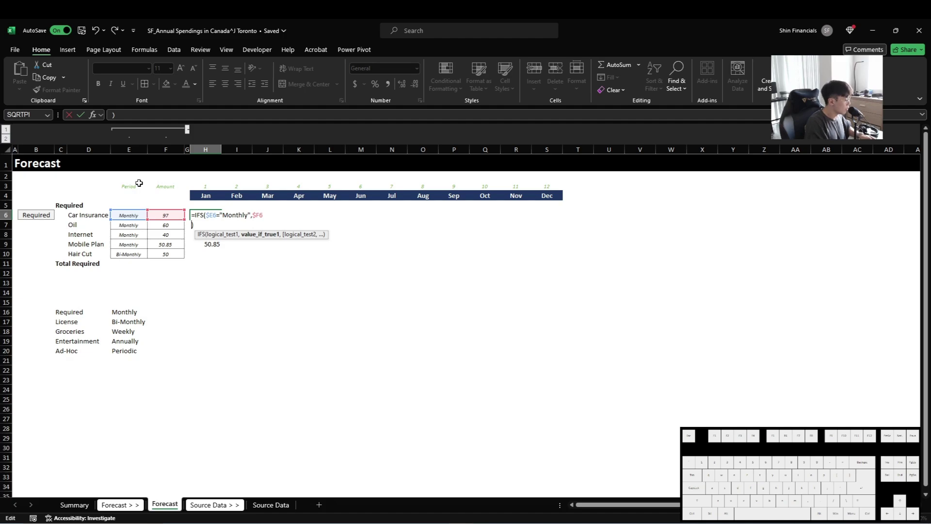
pyautogui.press('BackSpace')
pyautogui.write(',')
pyautogui.hotkey('alt', 'Return')
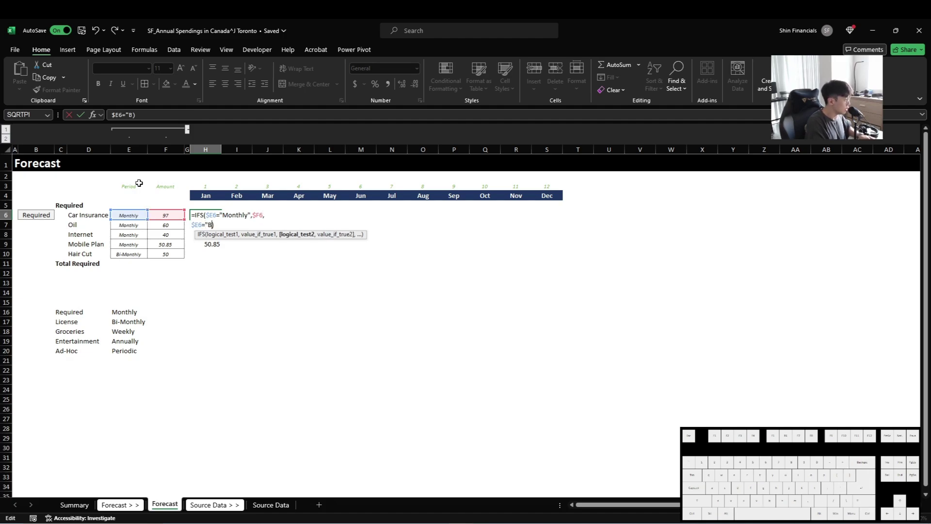
pyautogui.write('$E6="Bi-Monthly')
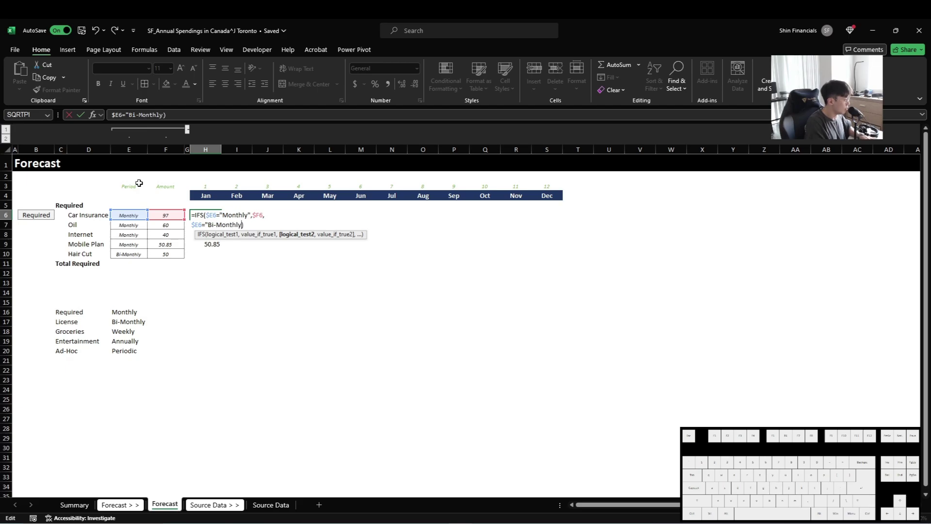
pyautogui.write('",')
pyautogui.hotkey('alt', 'Return')
# - Make the Bi-Monthly condition in H6 return IF(ISEVEN(H$3),$F6,"") and enter the formula
pyautogui.write('IF(')
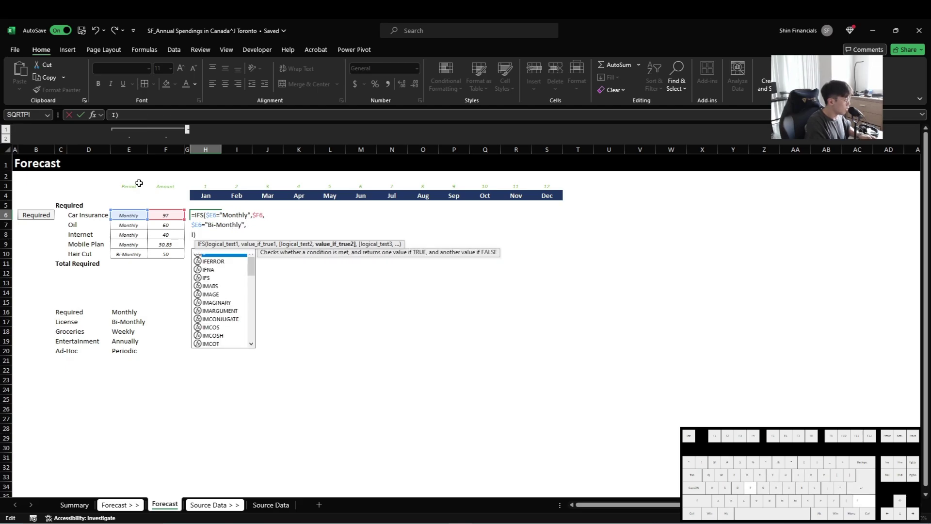
pyautogui.write('ISEVEN(')
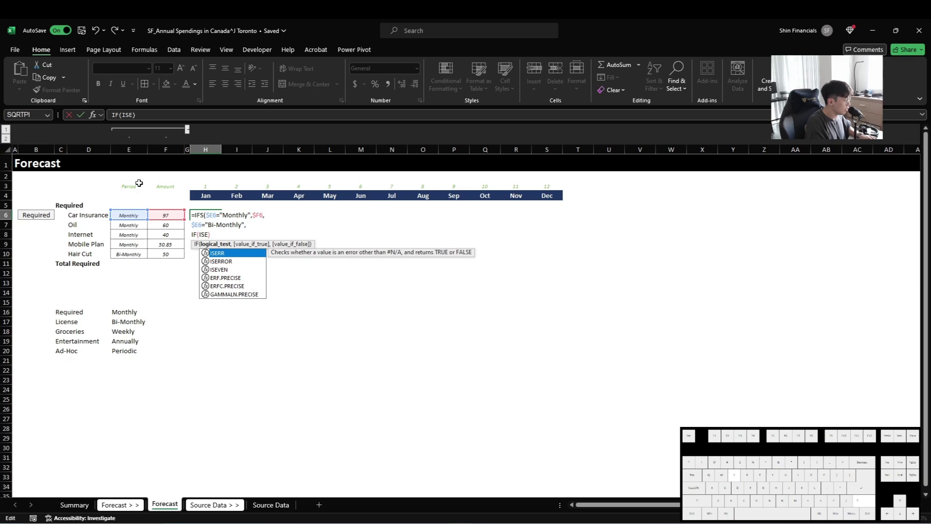
pyautogui.write('H$3')
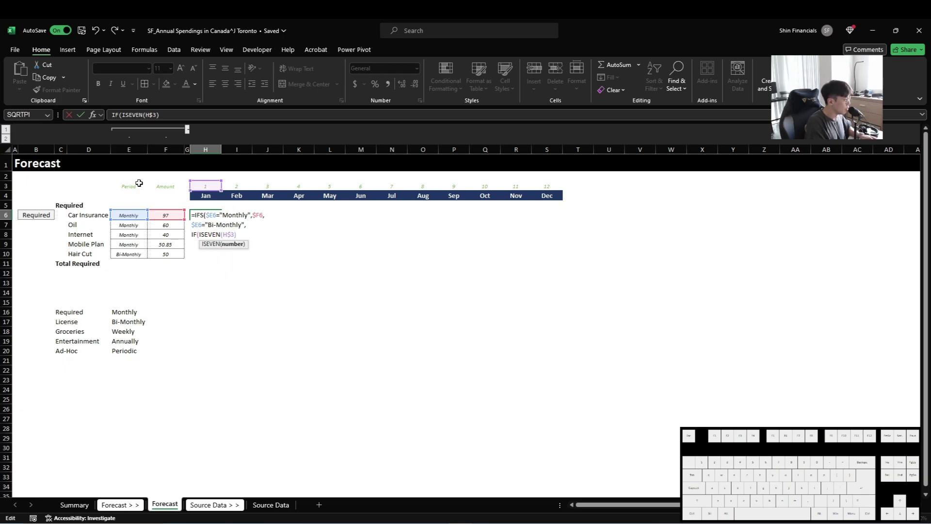
pyautogui.write(')')
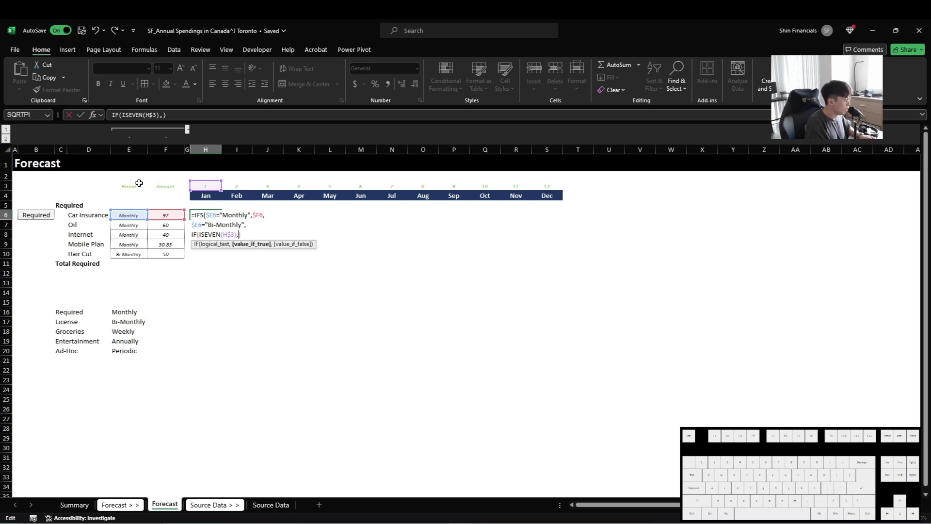
pyautogui.write(',$F6')
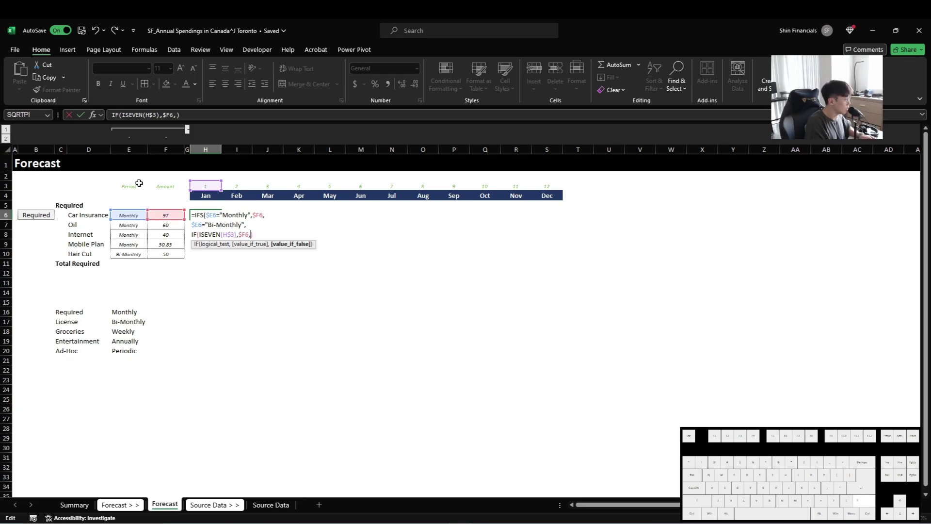
pyautogui.write(',""))')
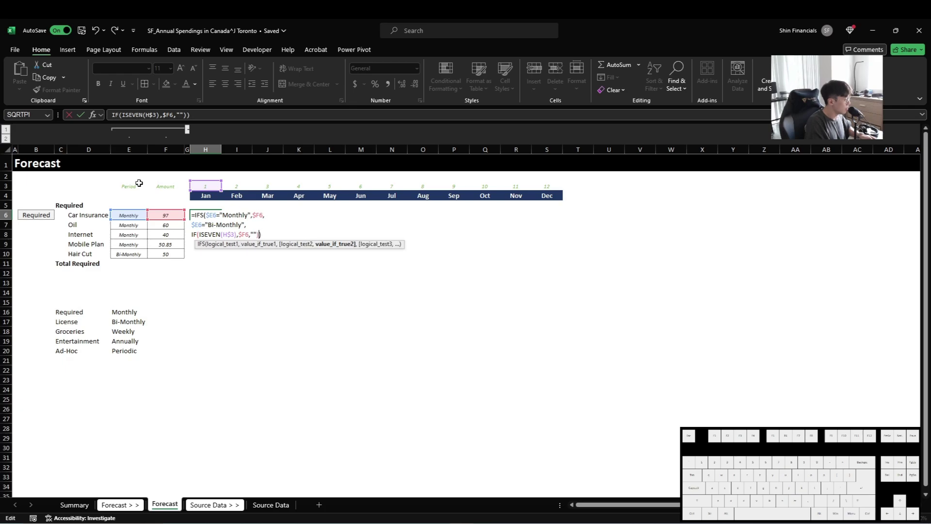
pyautogui.press('Return')
# - Copy the H6 formula down the January column through the Hair Cut row, H10
pyautogui.hotkey('ctrl', 'c')
pyautogui.hotkey('shift', 'Down')
pyautogui.hotkey('shift', 'Down')
pyautogui.hotkey('shift', 'Down')
pyautogui.hotkey('shift', 'Down')
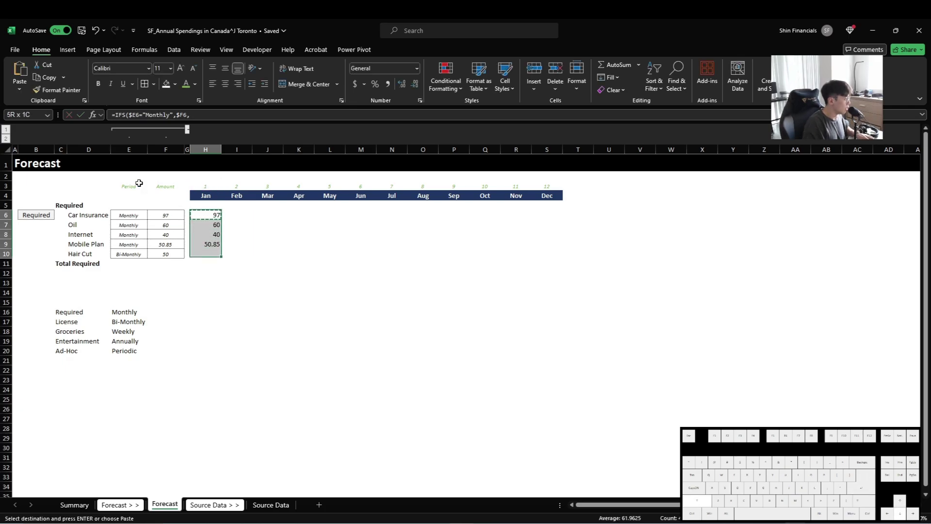
# - Copy the January formulas in H6:H10 across all months through December, column S
pyautogui.hotkey('ctrl', 'c')
pyautogui.hotkey('shift', 'Right')
pyautogui.hotkey('shift', 'Right')
pyautogui.hotkey('shift', 'Right')
pyautogui.hotkey('shift', 'Right')
pyautogui.hotkey('shift', 'Right')
pyautogui.hotkey('shift', 'Right')
pyautogui.hotkey('shift', 'Right')
pyautogui.hotkey('shift', 'Right')
pyautogui.hotkey('shift', 'Right')
pyautogui.hotkey('shift', 'Right')
pyautogui.hotkey('shift', 'Right')
pyautogui.hotkey('ctrl', 'v')
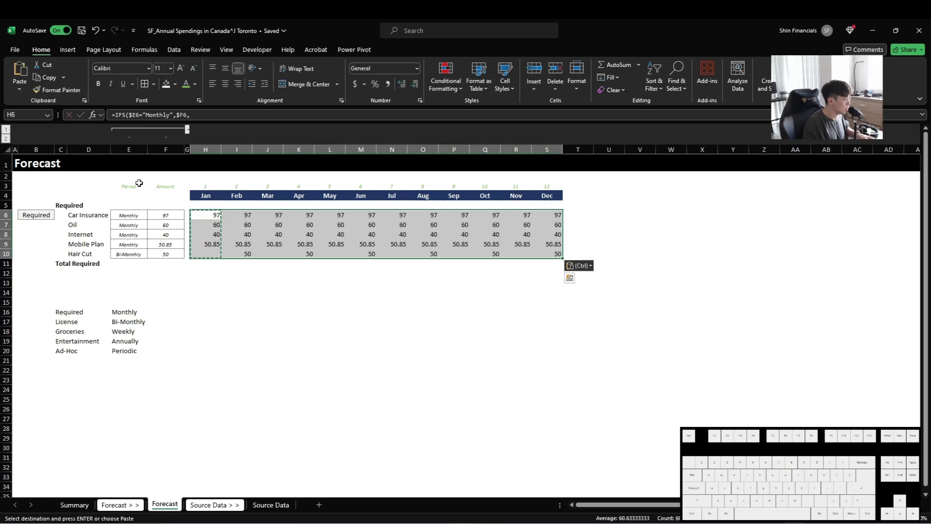
pyautogui.press('Escape')
# - Check the bi-monthly amounts along the Hair Cut row across the months
pyautogui.press('Right')
pyautogui.press('Down')
pyautogui.press('Down')
pyautogui.press('Down')
pyautogui.press('Down')
pyautogui.hotkey('ctrl', 'Right')
pyautogui.hotkey('ctrl', 'Right')
pyautogui.hotkey('ctrl', 'Right')
pyautogui.hotkey('ctrl', 'Right')
pyautogui.hotkey('ctrl', 'Right')
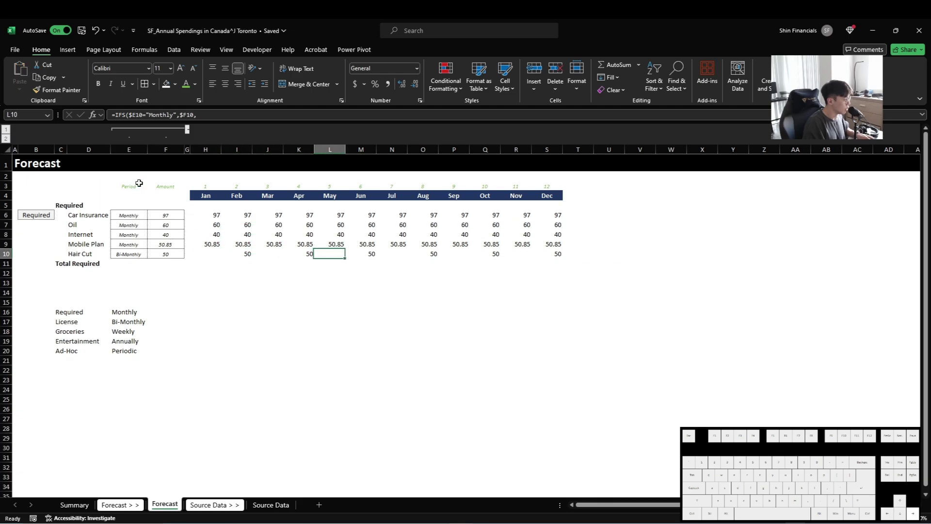
pyautogui.hotkey('ctrl', 'Left')
pyautogui.hotkey('ctrl', 'Left')
pyautogui.hotkey('ctrl', 'Left')
pyautogui.hotkey('ctrl', 'Left')
pyautogui.hotkey('ctrl', 'Left')
# - Apply thin borders around every cell of the monthly amounts from January to December, H6:S10
pyautogui.press('Left')
pyautogui.press('Up')
pyautogui.press('Up')
pyautogui.press('Up')
pyautogui.press('Up')
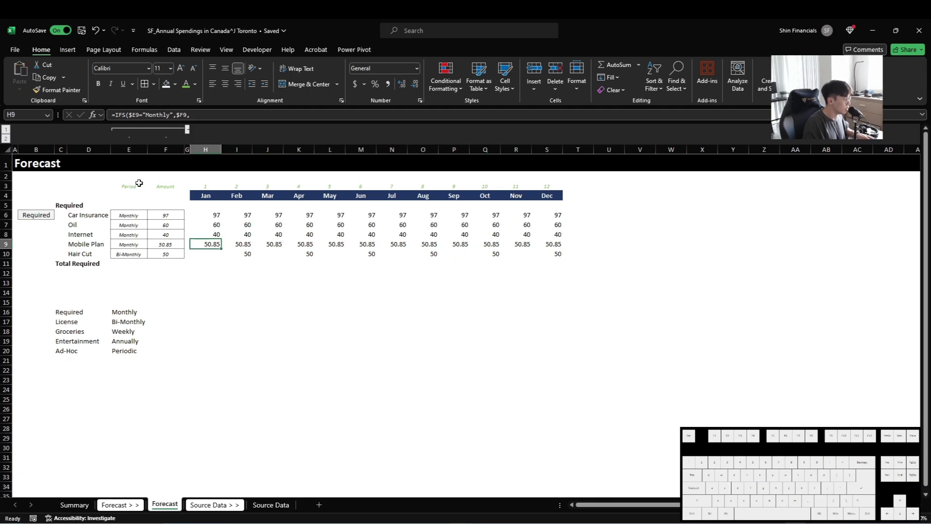
pyautogui.hotkey('ctrl', 'shift', 'Right')
pyautogui.hotkey('ctrl', 'shift', 'Down')
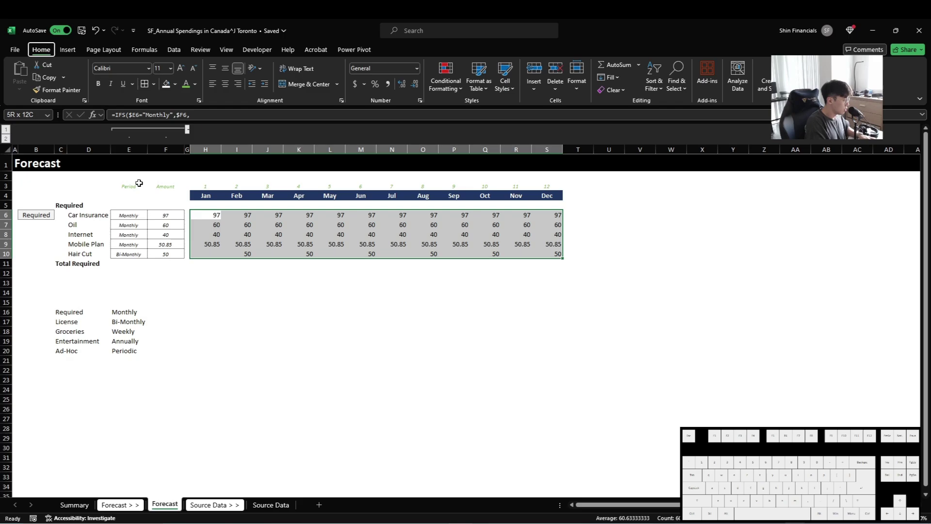
pyautogui.hotkey('ctrl', 'v')
pyautogui.hotkey('ctrl', 'q')
pyautogui.press('Escape')
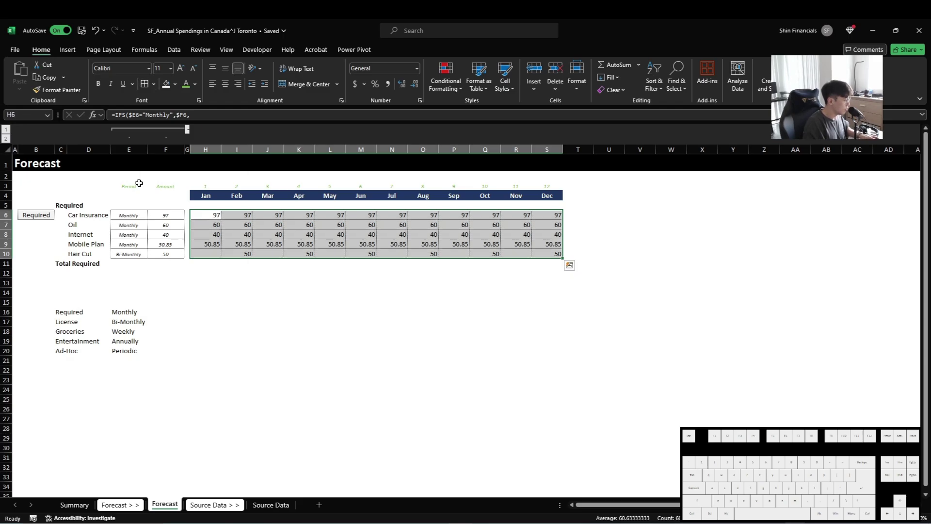
# - Format the monthly amounts in H6:S10 in comma style with no decimal places
pyautogui.hotkey('ctrl', '1')
pyautogui.press('Escape')
pyautogui.hotkey('alt', 'h')
pyautogui.press('9')
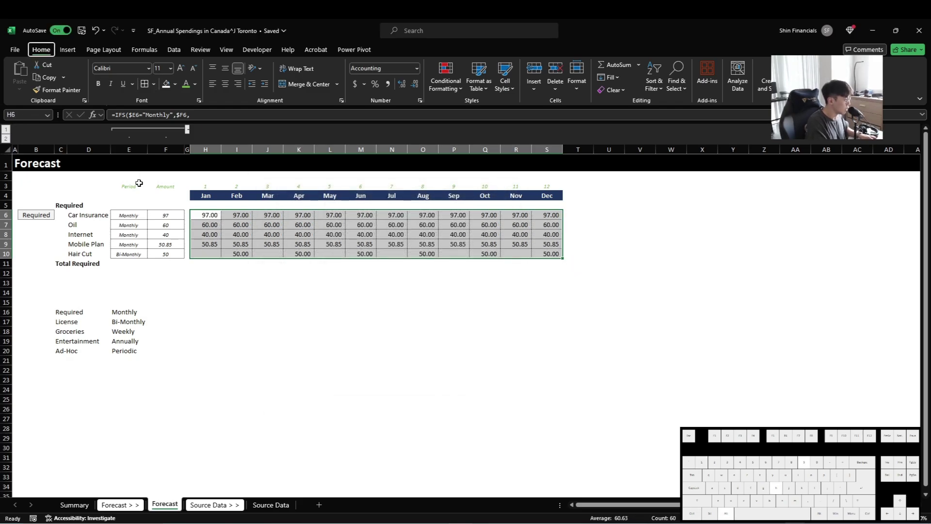
pyautogui.hotkey('alt', 'h')
pyautogui.press('9')
pyautogui.hotkey('ctrl', 'shift', 'Right')
pyautogui.hotkey('ctrl', 'shift', 'Down')
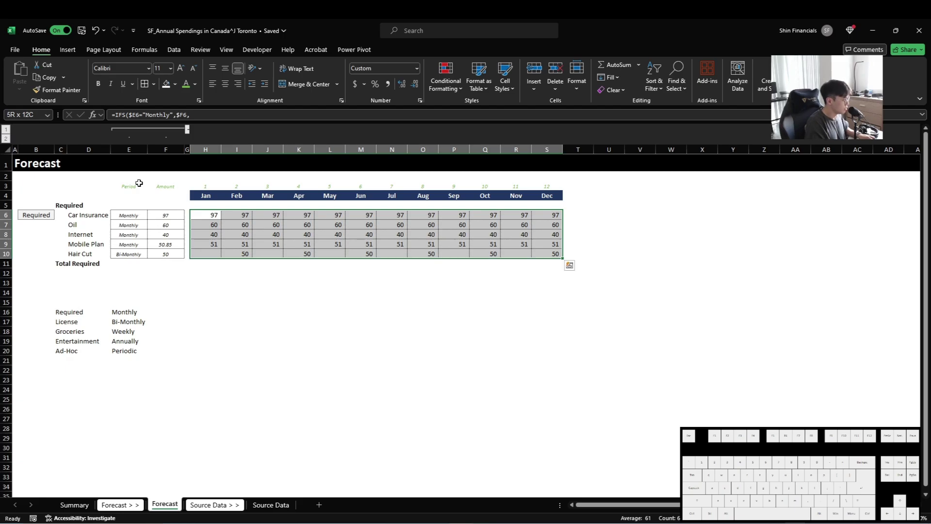
# - Reduce the monthly amounts to font size 8 and insert a narrow spacer row above the Required heading
pyautogui.press('Down')
pyautogui.press('Up')
pyautogui.hotkey('ctrl', 'shift', 'Right')
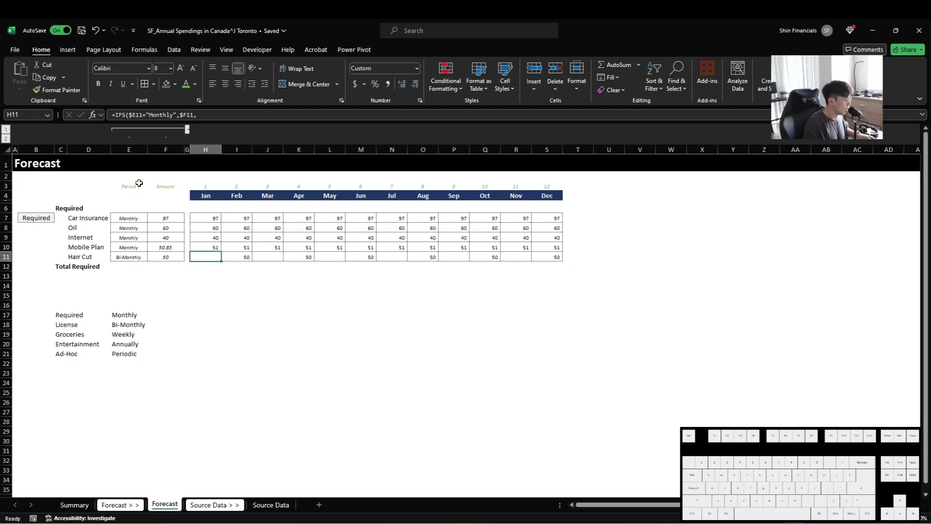
# - Insert five rows between the Total Required row and the reference lists for the License section
pyautogui.press('Down')
pyautogui.press('Left')
pyautogui.press('Left')
pyautogui.press('Left')
pyautogui.press('Down')
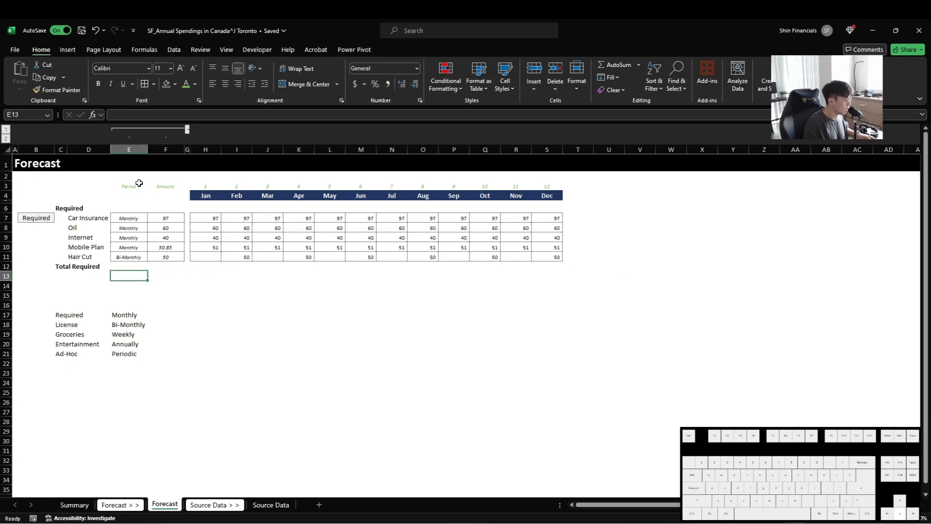
pyautogui.press('Left')
pyautogui.press('Left')
pyautogui.press('Down')
pyautogui.press('Right')
pyautogui.hotkey('shift', 'Down')
pyautogui.hotkey('shift', 'Down')
pyautogui.hotkey('shift', 'Down')
pyautogui.hotkey('shift', 'Down')
pyautogui.hotkey('shift', 'Down')
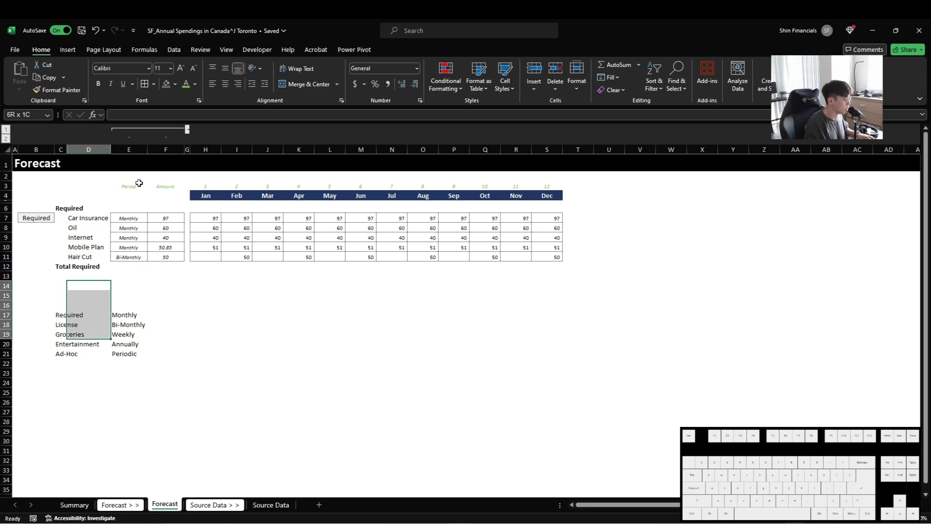
# - Copy the category cell and description FILTER formula from B7:D7 to row 15, and set the category in B15 to License
pyautogui.click(193, 219)
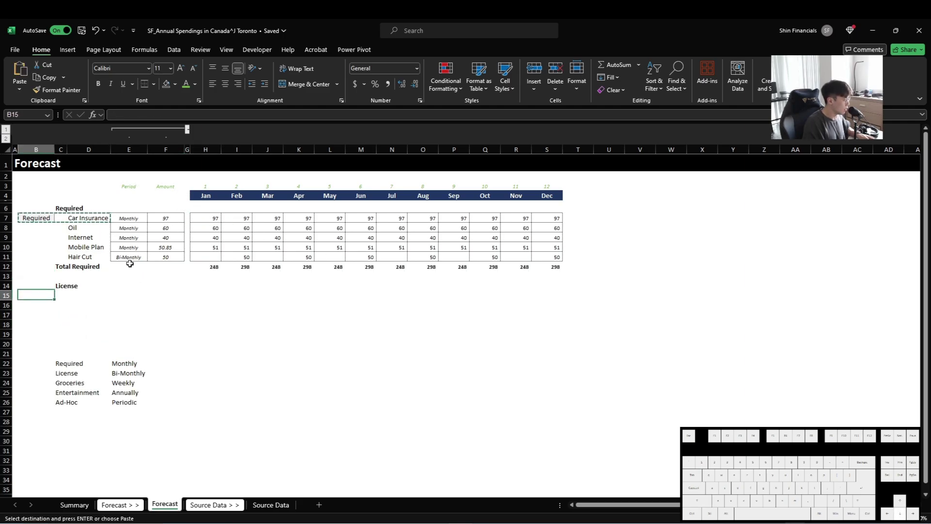
pyautogui.hotkey('ctrl', 'v')
pyautogui.write('Licens')
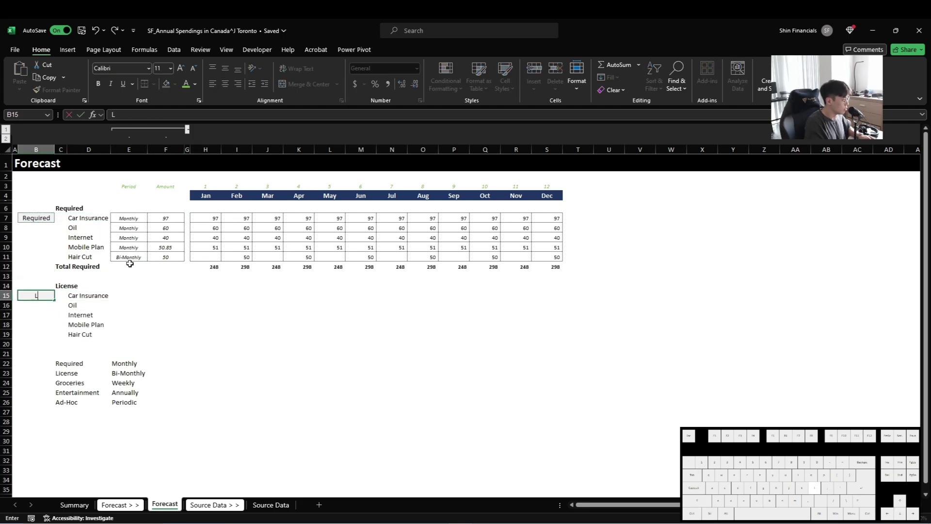
pyautogui.write('e')
pyautogui.press('Tab')
pyautogui.press('Tab')
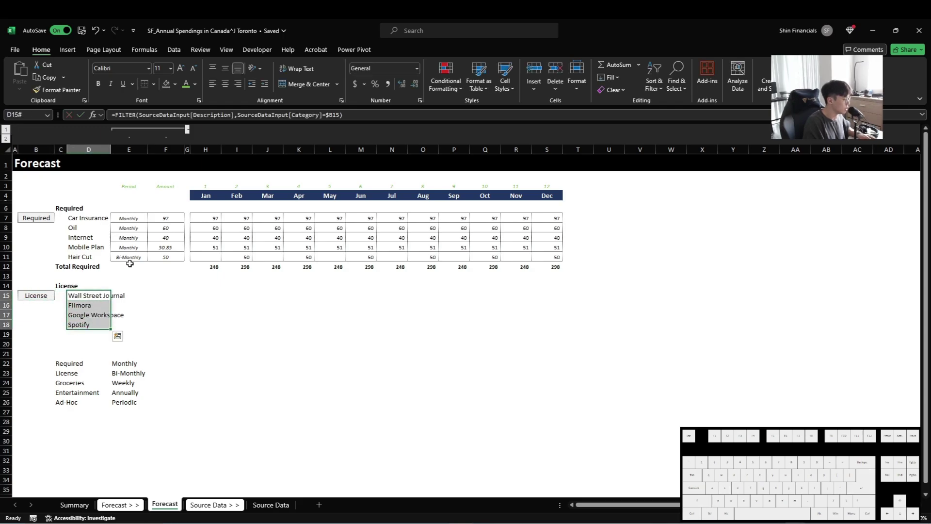
# - AutoFit the description column D to the width of the License item names
pyautogui.hotkey('alt', 'h')
pyautogui.press('o')
pyautogui.press('i')
# - Copy the Period and Amount XLOOKUP formulas from E7:F7 to the Wall Street Journal row, E15:F15
pyautogui.press('Right')
pyautogui.press('Right')
pyautogui.press('Left')
pyautogui.hotkey('ctrl', 'Up')
pyautogui.hotkey('ctrl', 'Up')
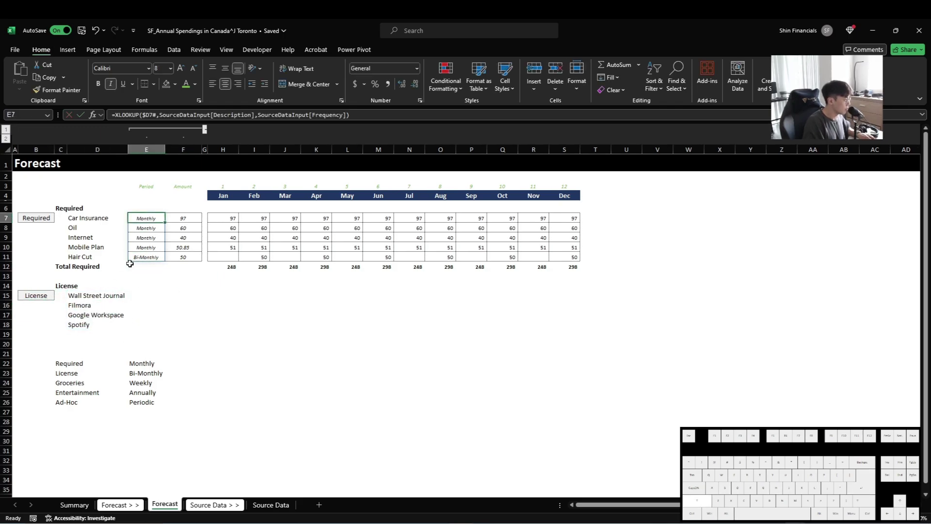
pyautogui.hotkey('shift', 'Right')
pyautogui.hotkey('ctrl', 'c')
pyautogui.hotkey('ctrl', 'Down')
pyautogui.press('Down')
pyautogui.press('Down')
pyautogui.press('Down')
pyautogui.press('Down')
pyautogui.hotkey('ctrl', 'v')
pyautogui.press('Right')
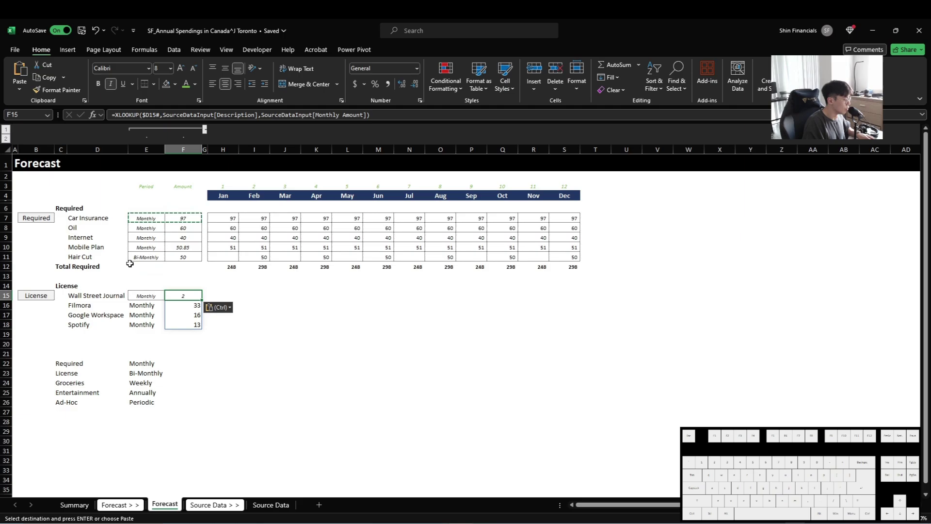
# - Paste only the formats of the copied Period and Amount cells onto the License rows, E15:F18
pyautogui.hotkey('shift', 'Left')
pyautogui.hotkey('shift', 'Down')
pyautogui.hotkey('shift', 'Down')
pyautogui.hotkey('shift', 'Down')
pyautogui.hotkey('ctrl', 'alt', 'v')
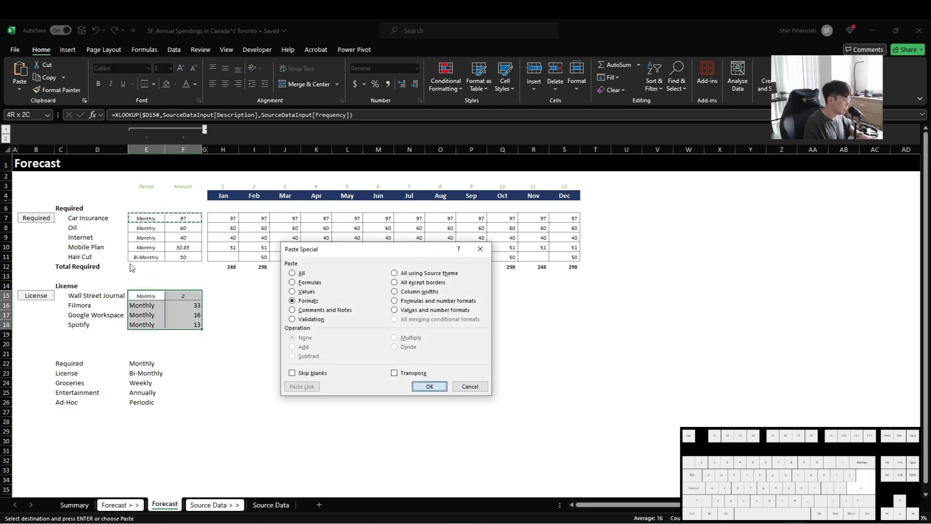
pyautogui.press('t')
pyautogui.press('Return')
# - Copy the Car Insurance row's January to December formulas, H7:S7, to the Wall Street Journal row starting at H15
pyautogui.press('Right')
pyautogui.press('Right')
pyautogui.hotkey('ctrl', 'Up')
pyautogui.hotkey('ctrl', 'Up')
pyautogui.hotkey('ctrl', 'Up')
pyautogui.hotkey('ctrl', 'shift', 'Right')
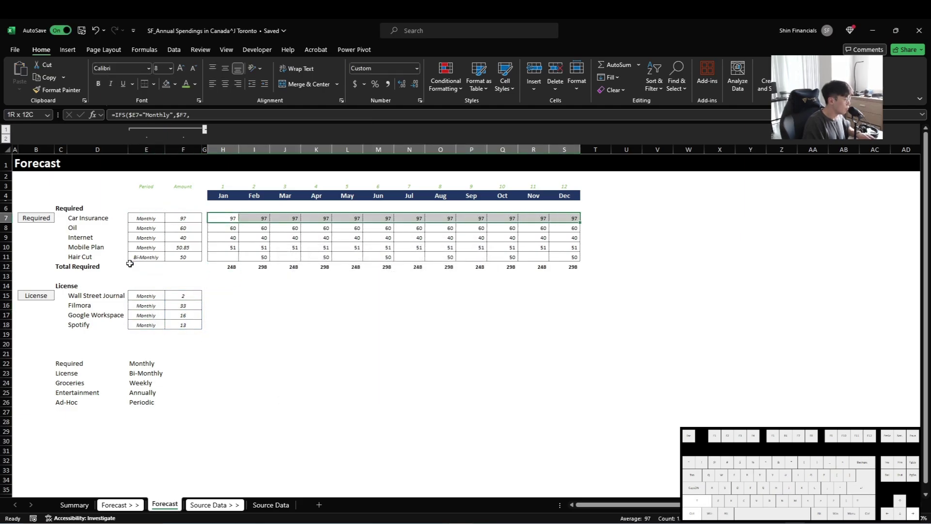
pyautogui.hotkey('ctrl', 'c')
pyautogui.press('Down')
pyautogui.press('Down')
pyautogui.press('Down')
pyautogui.press('Down')
pyautogui.press('Down')
pyautogui.press('Down')
pyautogui.press('Down')
pyautogui.press('Down')
pyautogui.press('Left')
pyautogui.press('Left')
pyautogui.press('Left')
pyautogui.press('Right')
pyautogui.press('Right')
pyautogui.press('Right')
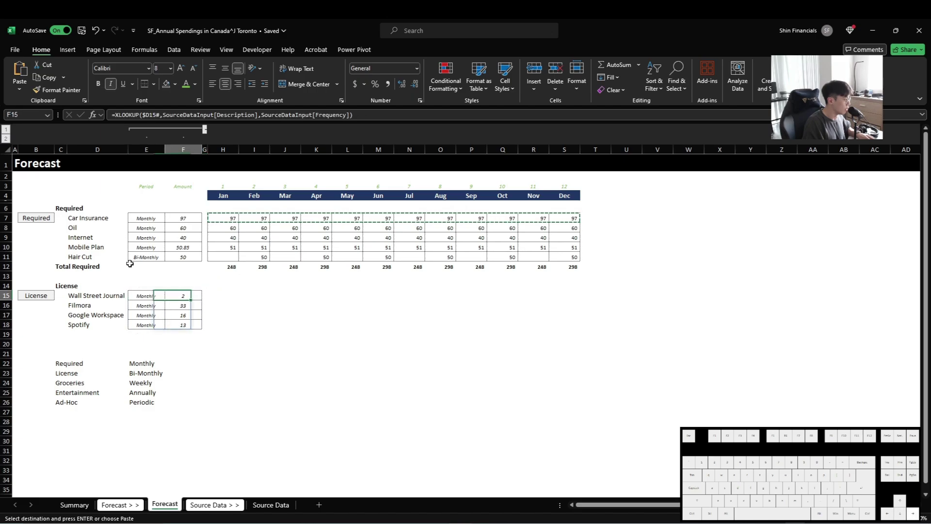
pyautogui.hotkey('ctrl', 'v')
# - Copy the Wall Street Journal monthly formulas down through the Spotify row, row 18
pyautogui.hotkey('ctrl', 'c')
pyautogui.hotkey('shift', 'Down')
pyautogui.hotkey('shift', 'Down')
pyautogui.hotkey('shift', 'Down')
pyautogui.hotkey('ctrl', 'v')
# - Insert five blank rows at row 20, above the reference lists, to make room for another category
pyautogui.press('Left')
pyautogui.press('Right')
pyautogui.press('Down')
pyautogui.press('Down')
pyautogui.press('Down')
pyautogui.press('Down')
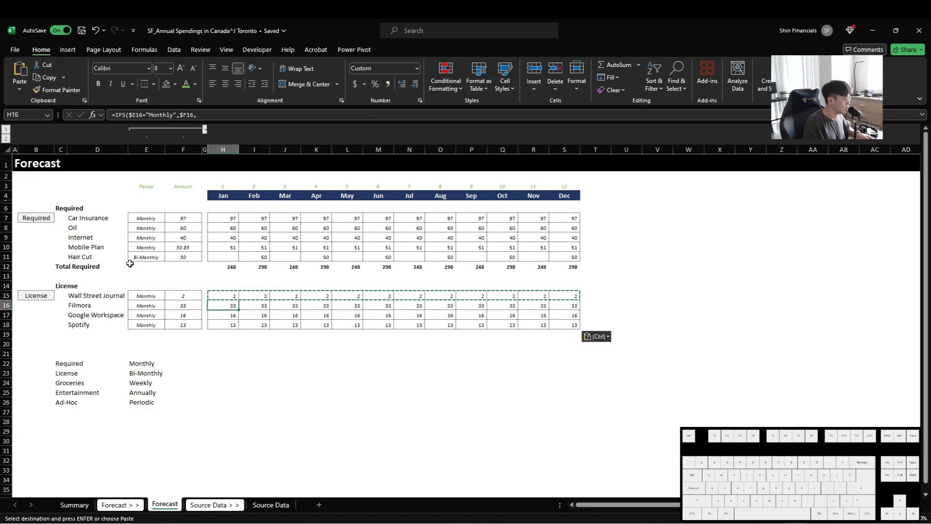
pyautogui.press('Left')
pyautogui.press('Left')
pyautogui.press('Left')
pyautogui.press('Left')
pyautogui.press('Left')
pyautogui.press('Down')
pyautogui.hotkey('shift', 'Down')
pyautogui.hotkey('shift', 'Down')
pyautogui.hotkey('shift', 'Down')
pyautogui.hotkey('shift', 'Down')
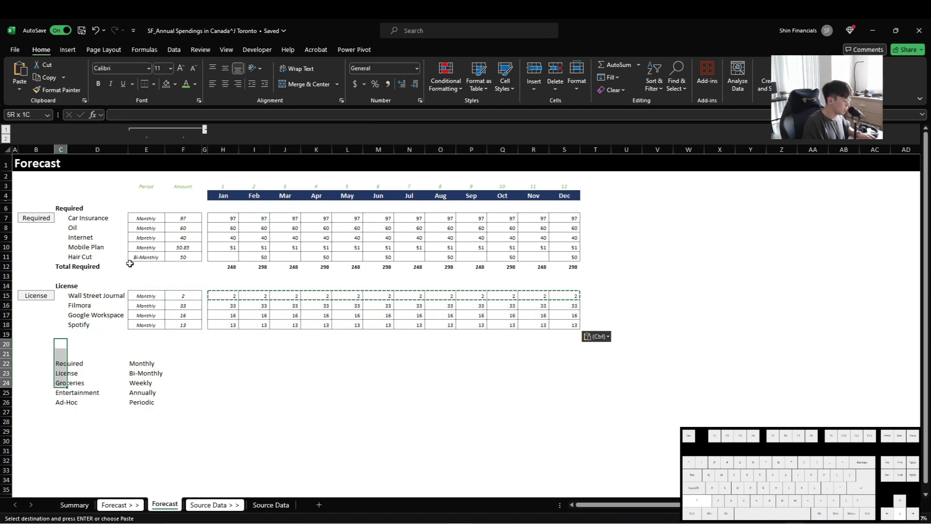
pyautogui.hotkey('shift', 'space')
pyautogui.hotkey('ctrl', 'shift', '+')
# - Copy the License heading row and its first item row, rows 14 and 15, to rows 19 and 20
pyautogui.press('Up')
pyautogui.press('Up')
pyautogui.press('Up')
pyautogui.press('Up')
pyautogui.press('Up')
pyautogui.press('Up')
pyautogui.press('Left')
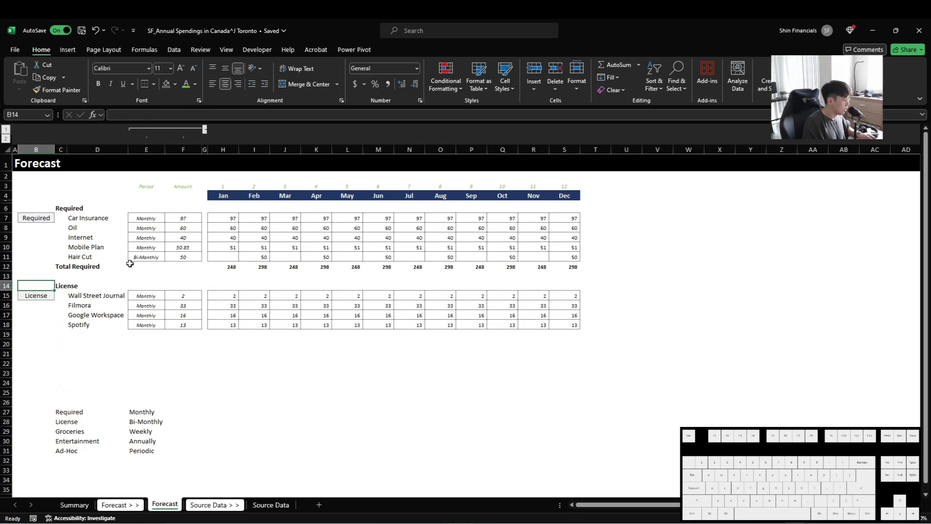
pyautogui.hotkey('shift', 'Down')
pyautogui.hotkey('shift', 'space')
pyautogui.hotkey('ctrl', 'c')
pyautogui.press('Down')
pyautogui.press('Down')
pyautogui.press('Down')
pyautogui.press('Down')
pyautogui.hotkey('shift', 'Down')
pyautogui.hotkey('shift', 'space')
pyautogui.hotkey('ctrl', 'v')
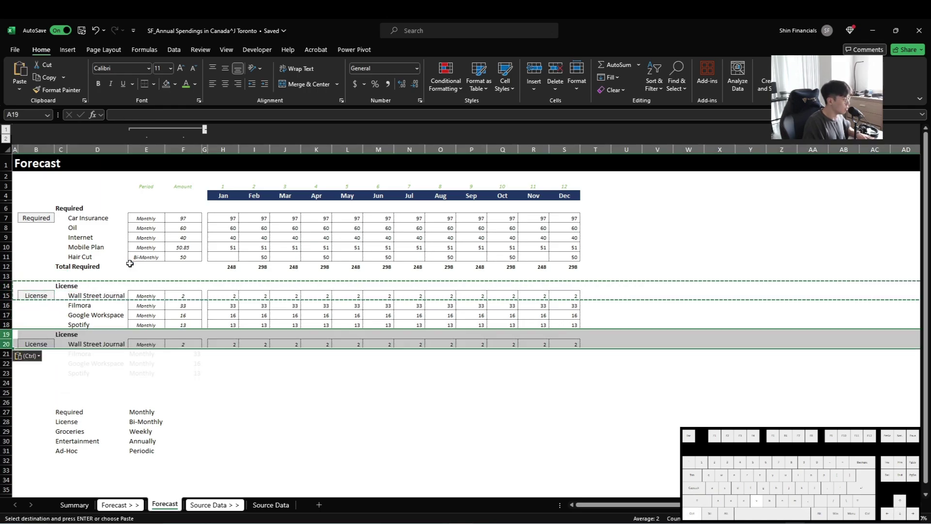
# - Change the copied heading in C19 and the category cell in B20 to Groceries
pyautogui.press('Left')
pyautogui.press('Right')
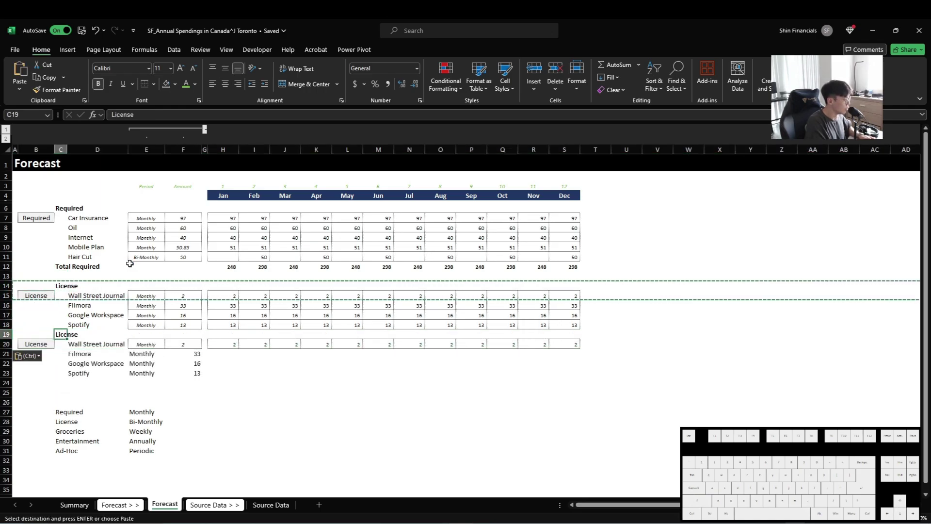
pyautogui.write('Groceries')
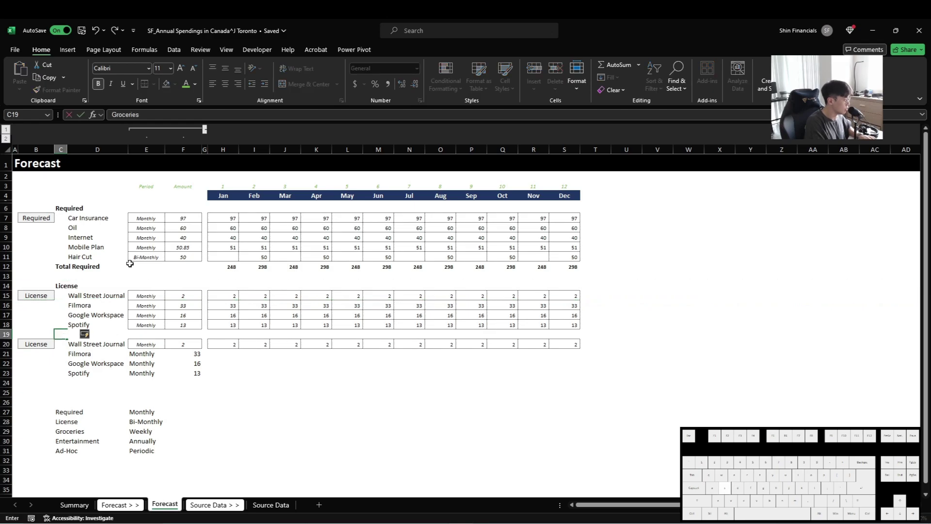
pyautogui.press('Return')
pyautogui.press('Left')
pyautogui.write('Groc')
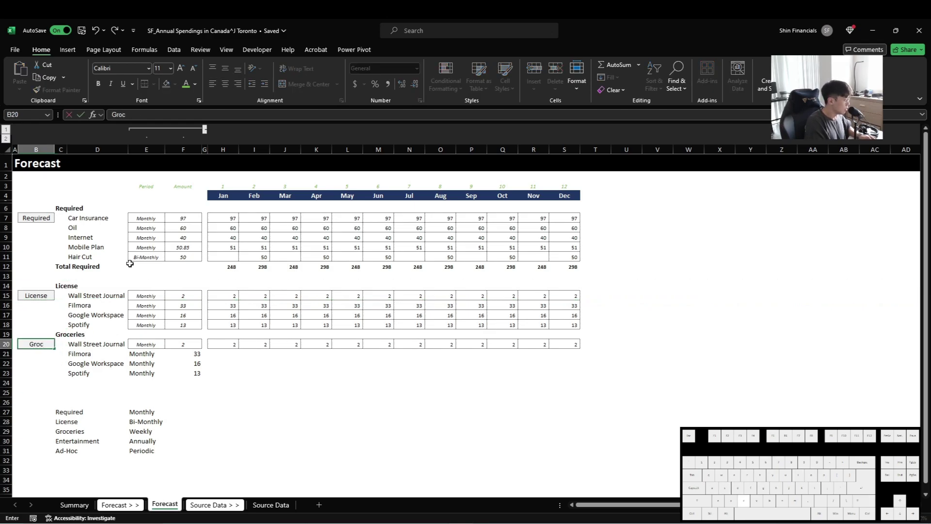
pyautogui.write('eries')
pyautogui.press('Return')
# - Link the Required category cell B7 to its section heading with the formula =C6
pyautogui.hotkey('ctrl', 'Up')
pyautogui.hotkey('ctrl', 'Up')
pyautogui.hotkey('ctrl', 'Up')
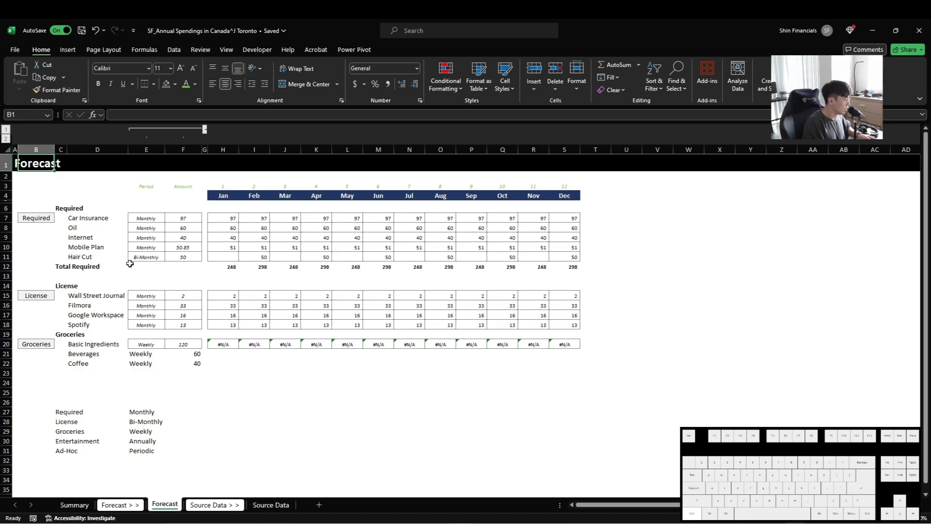
pyautogui.write('=')
pyautogui.press('Up')
pyautogui.press('Right')
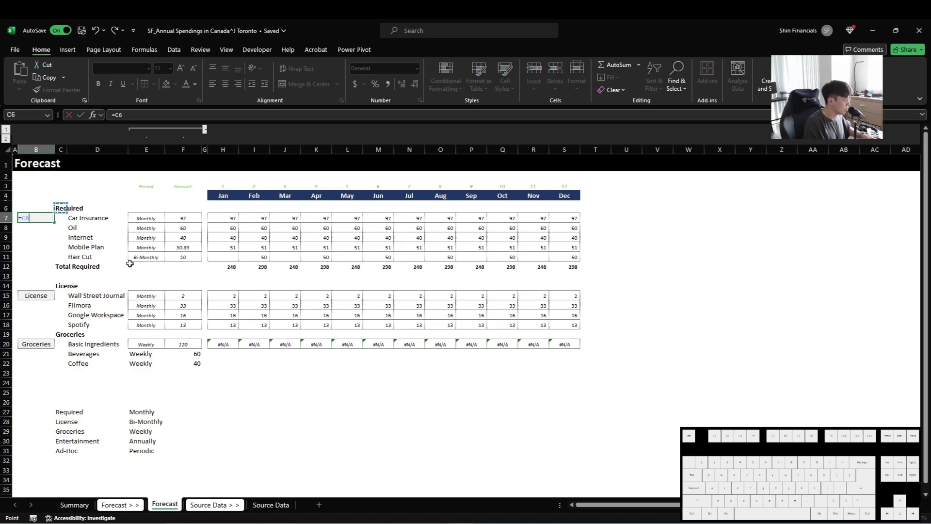
pyautogui.press('Return')
# - Copy the heading-link formula from B7 to the License and Groceries category cells, B15 and B20
pyautogui.press('Up')
pyautogui.hotkey('ctrl', 'c')
pyautogui.hotkey('ctrl', 'Down')
pyautogui.hotkey('ctrl', 'v')
pyautogui.hotkey('ctrl', 'Down')
pyautogui.hotkey('ctrl', 'v')
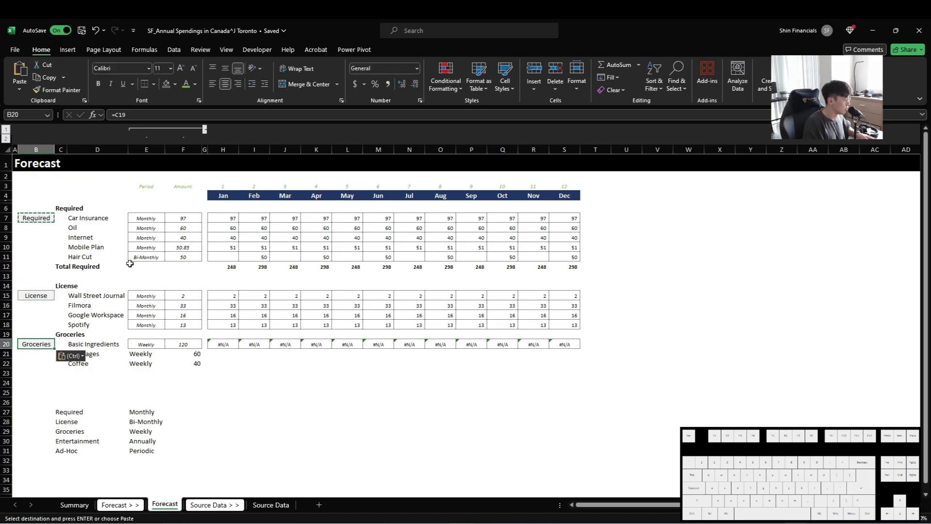
pyautogui.press('Right')
pyautogui.press('Right')
pyautogui.press('Escape')
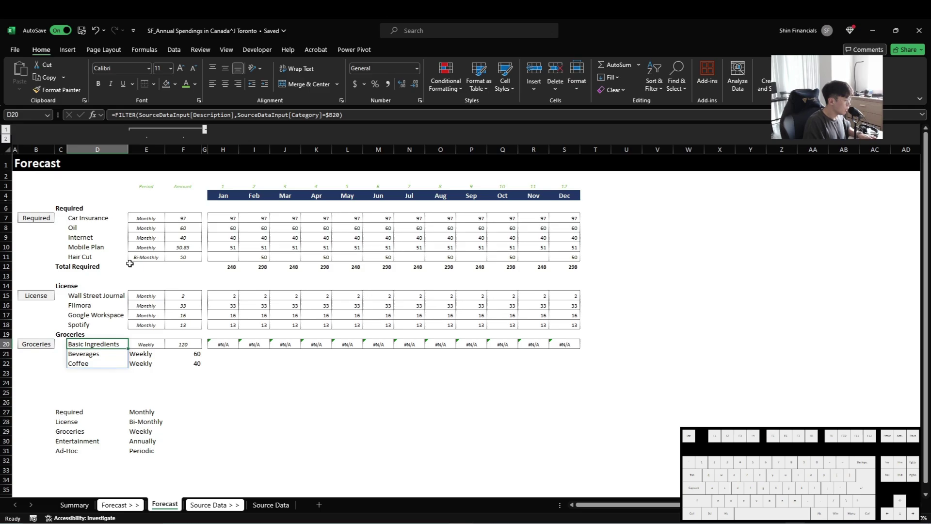
# - Copy the formatting of the Basic Ingredients Period and Amount cells, E20:F20, to the Beverages and Coffee rows and save the workbook
pyautogui.press('Right')
pyautogui.hotkey('shift', 'Right')
pyautogui.hotkey('ctrl', 'c')
pyautogui.hotkey('ctrl', 'shift', 'Down')
pyautogui.hotkey('ctrl', 'alt', 'v')
pyautogui.press('t')
pyautogui.press('Return')
pyautogui.press('Right')
pyautogui.hotkey('ctrl', 's')
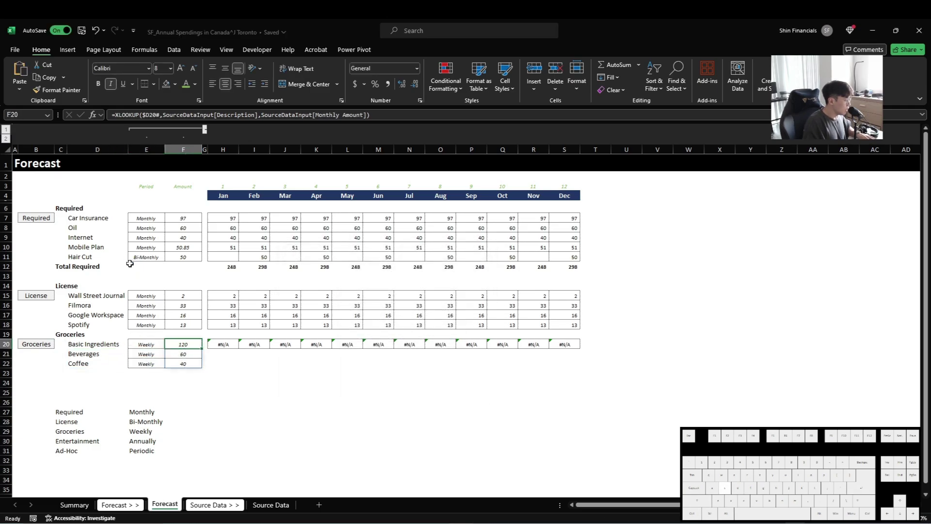
# - Examine the Monthly Amount column of the Source Data table and return to the Forecast sheet
pyautogui.press('Right')
pyautogui.press('Left')
pyautogui.press('Left')
pyautogui.press('Left')
pyautogui.press('Right')
pyautogui.press('Right')
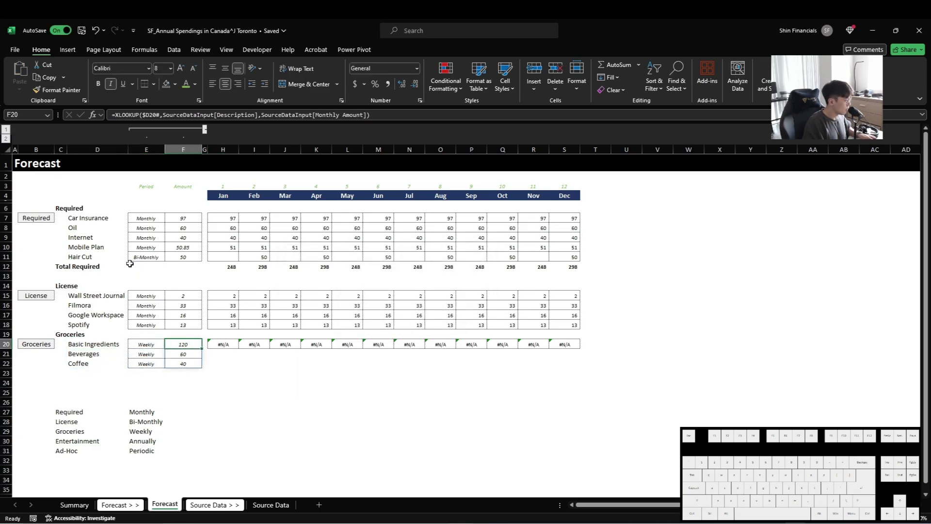
pyautogui.hotkey('ctrl', 'pagedown')
pyautogui.hotkey('ctrl', 'pagedown')
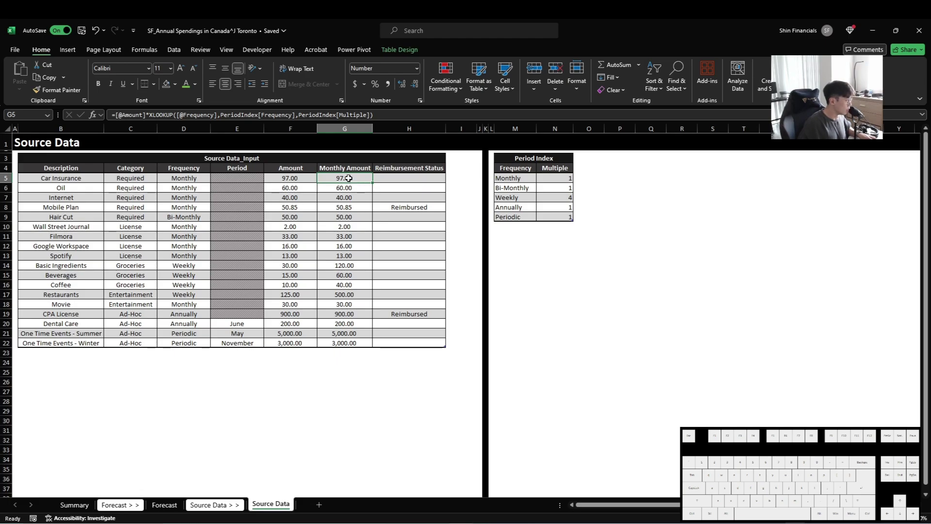
pyautogui.moveTo(349, 178); pyautogui.dragTo(347, 342)
pyautogui.click(176, 507)
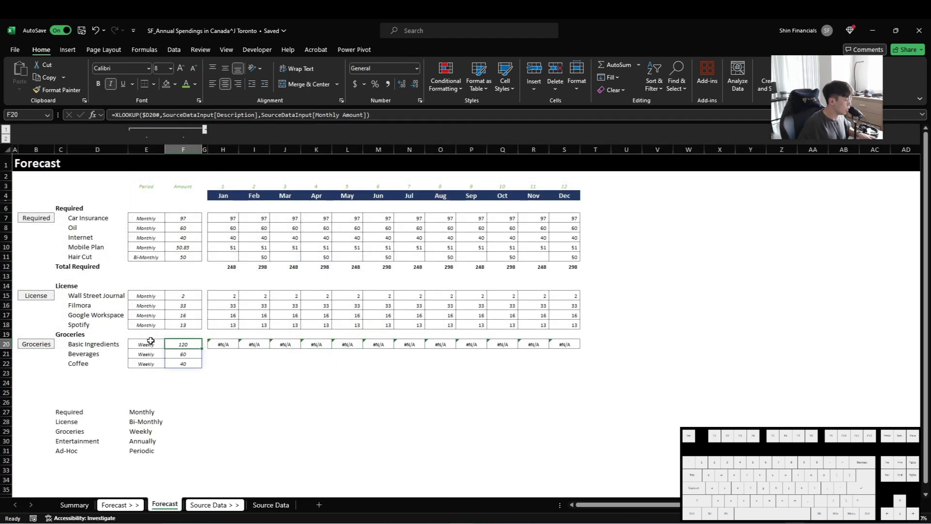
pyautogui.click(143, 343)
pyautogui.click(220, 222)
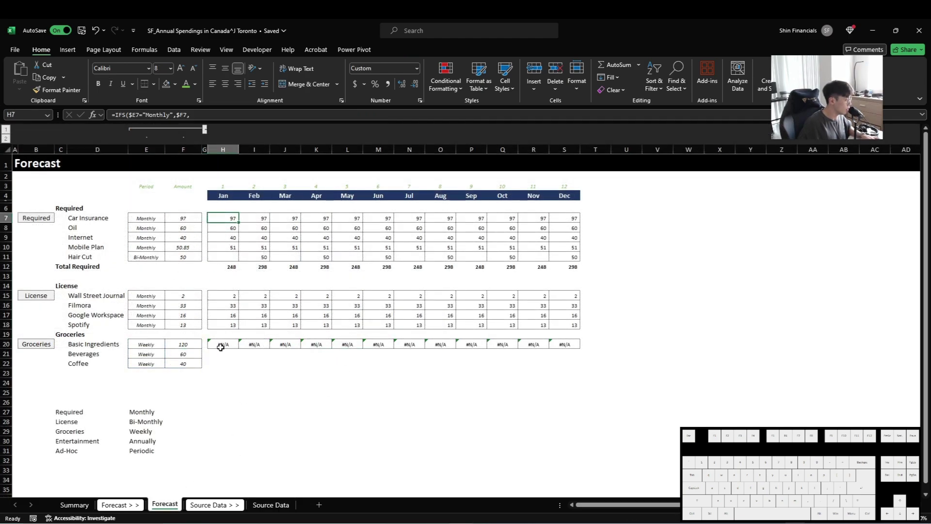
pyautogui.click(223, 336)
pyautogui.doubleClick(226, 218)
pyautogui.click(258, 233)
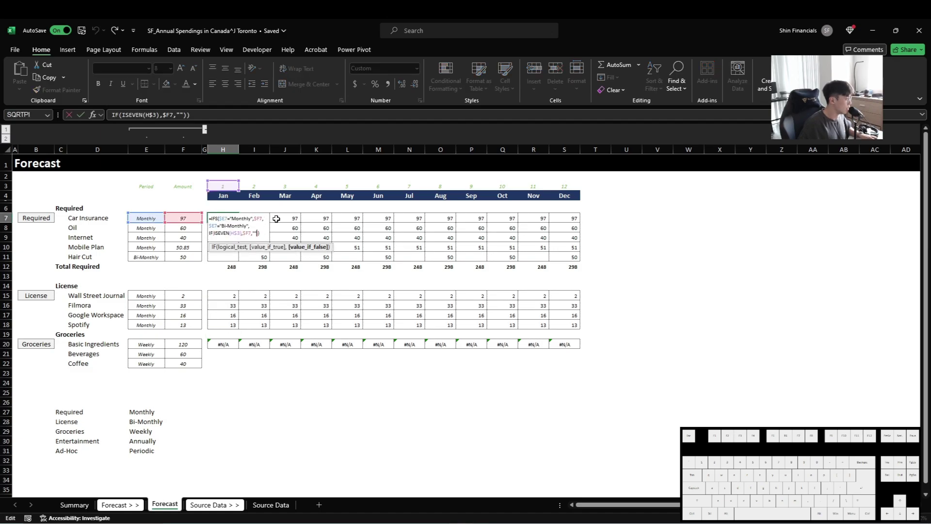
pyautogui.press('Escape')
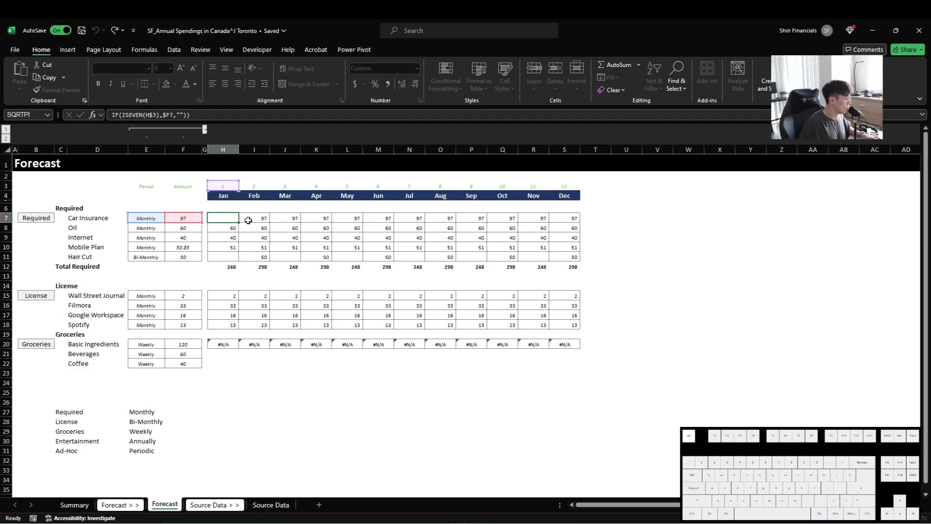
# - Extend the IFS formula in H7 with a third condition on a new line, $E7="Weekly", returning $F7
pyautogui.scroll(4, 340, 253)
pyautogui.scroll(2, 341, 253)
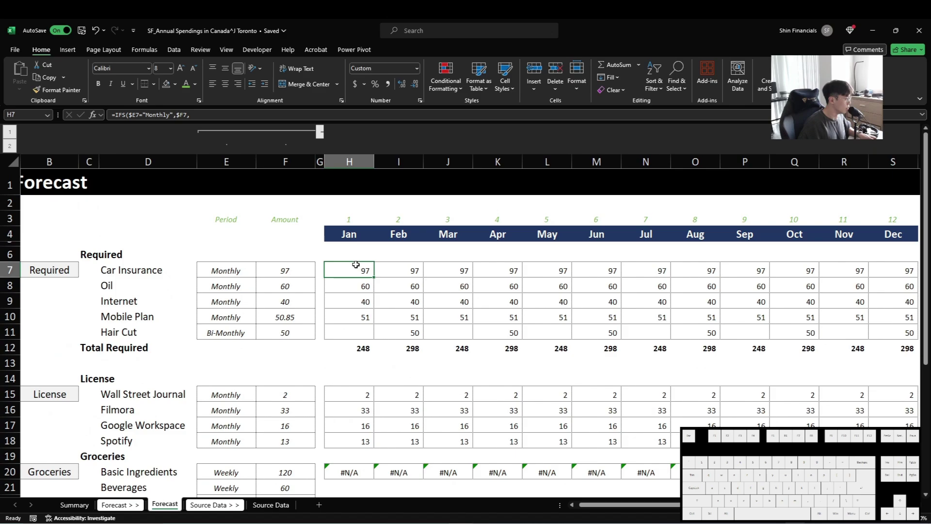
pyautogui.scroll(-1, 359, 272)
pyautogui.press('F2')
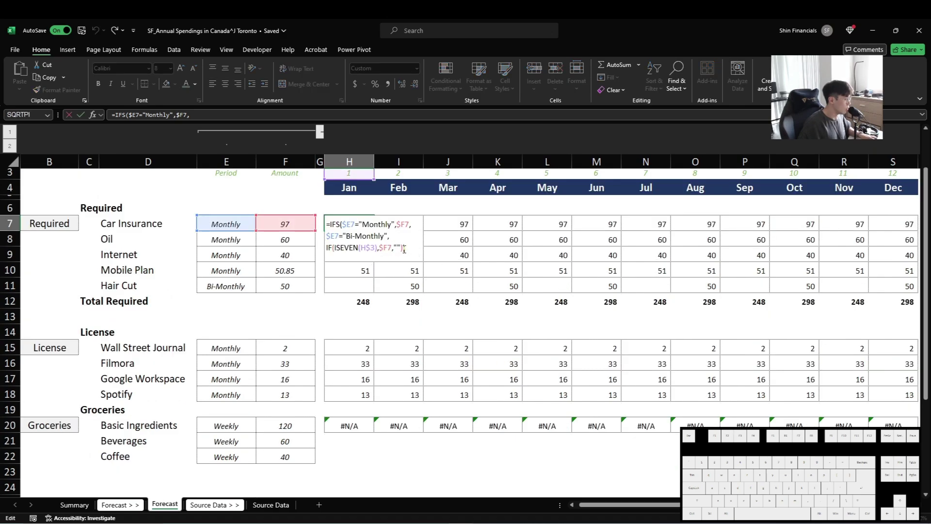
pyautogui.click(404, 249)
pyautogui.write(',')
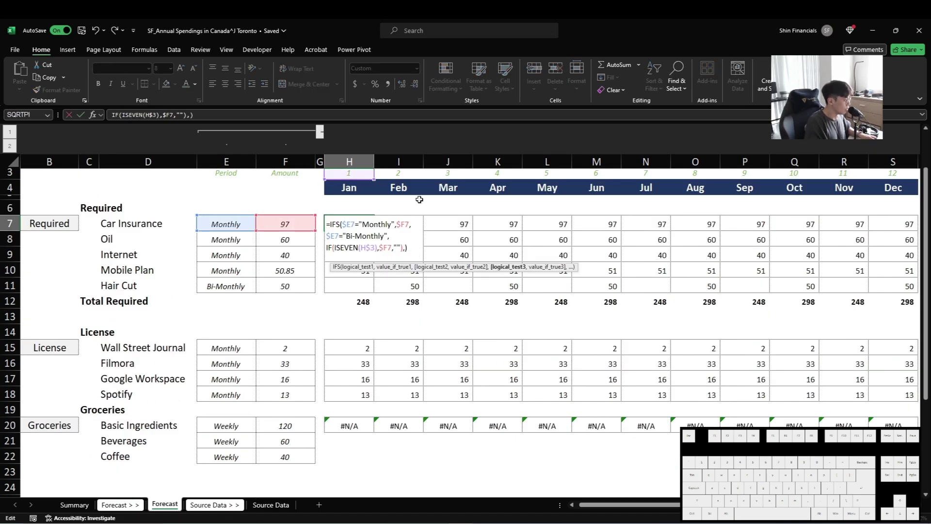
pyautogui.hotkey('alt', 'Return')
pyautogui.write('$E7="')
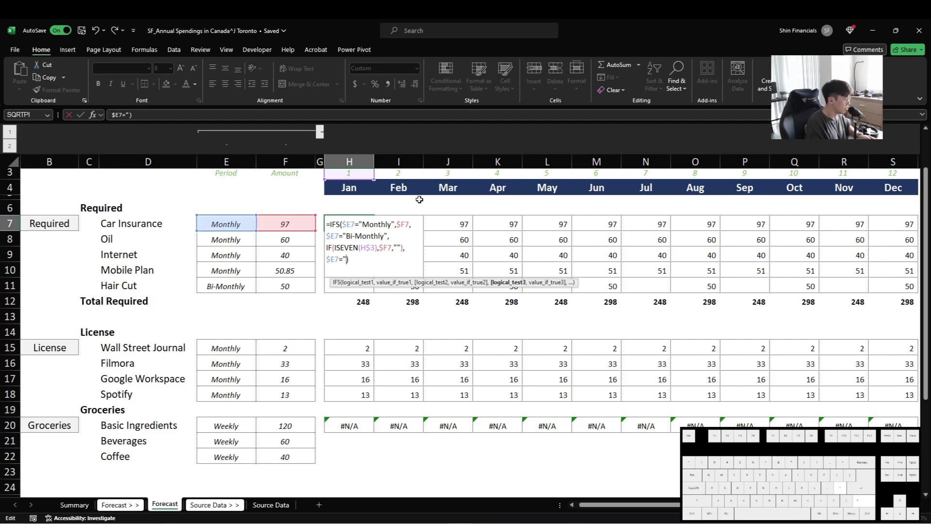
pyautogui.write('Weekly",')
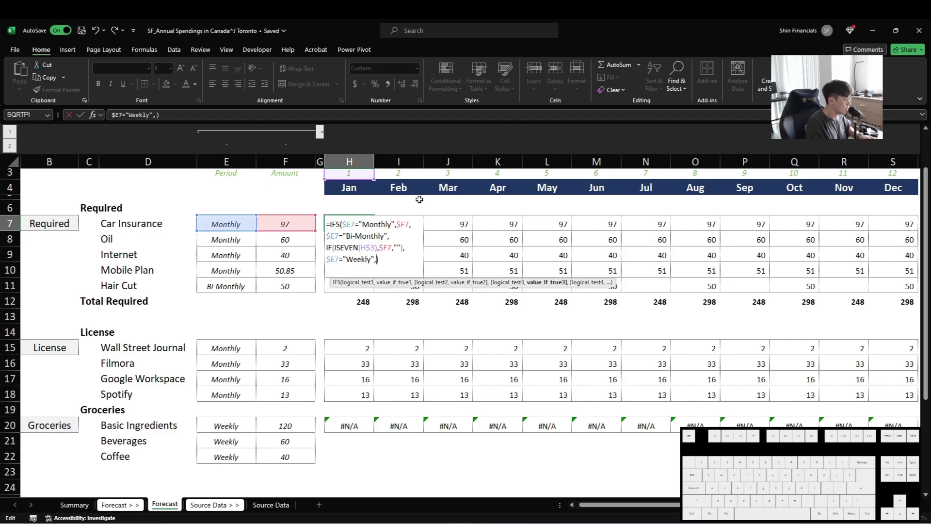
pyautogui.write('$F7)')
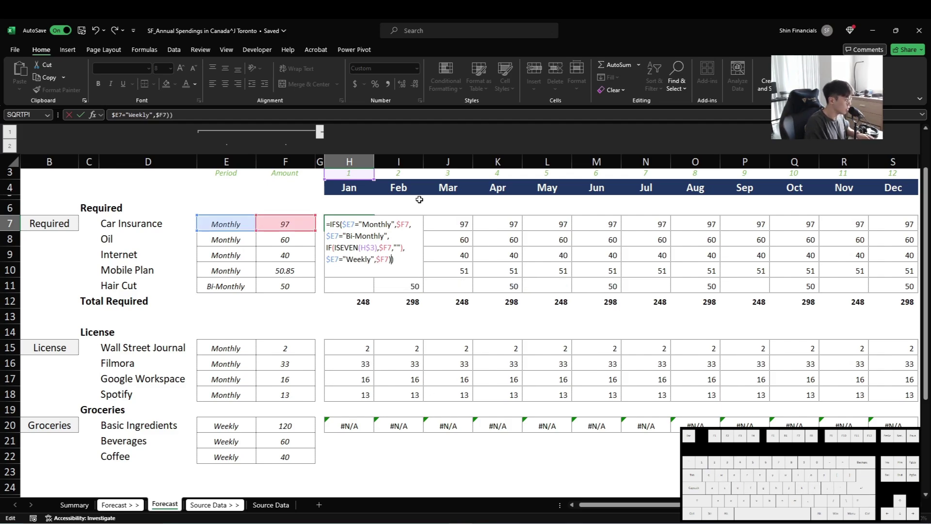
pyautogui.hotkey('ctrl', 'Return')
# - Copy the extended formula from H7 across all Required items and months, H7:S11
pyautogui.hotkey('ctrl', 'c')
pyautogui.hotkey('ctrl', 'shift', 'Right')
pyautogui.hotkey('ctrl', 'shift', 'Down')
pyautogui.hotkey('shift', 'Down')
pyautogui.hotkey('shift', 'Down')
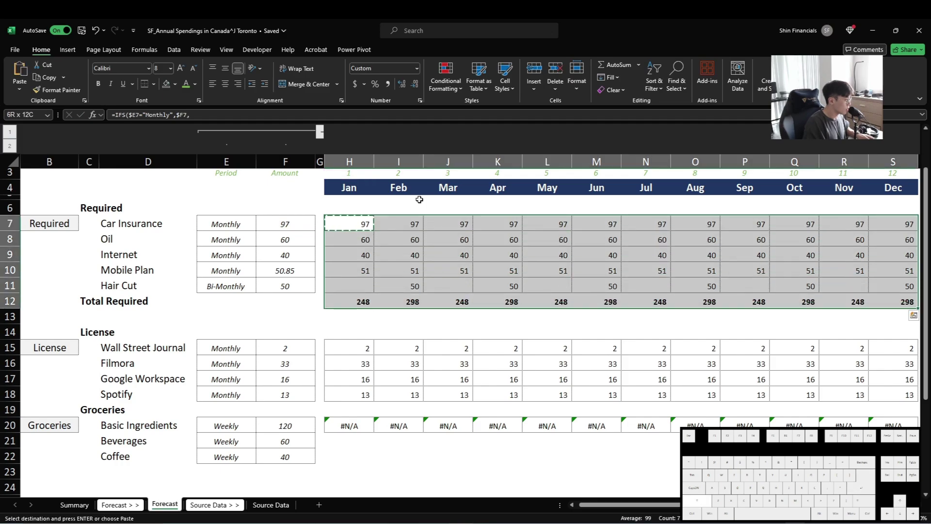
pyautogui.hotkey('shift', 'Up')
pyautogui.hotkey('ctrl', 'v')
# - Paste the extended formula over the License items for all months, H15:S18
pyautogui.hotkey('ctrl', 'Down')
pyautogui.hotkey('ctrl', 'shift', 'Right')
pyautogui.hotkey('shift', 'Down')
pyautogui.hotkey('shift', 'Down')
pyautogui.hotkey('shift', 'Down')
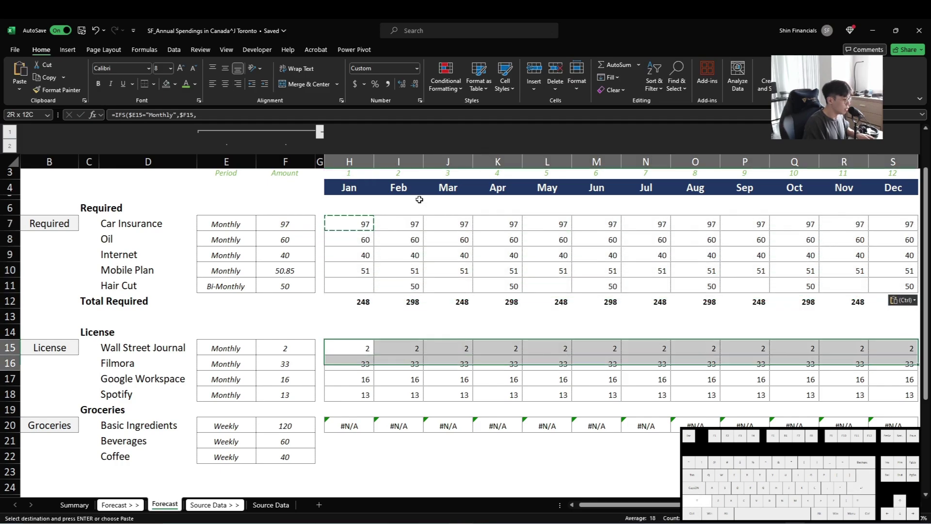
pyautogui.hotkey('ctrl', 'v')
# - Fill the extended formula into all three Groceries items for every month, H20:S22
pyautogui.hotkey('ctrl', 'Down')
pyautogui.hotkey('ctrl', 'Down')
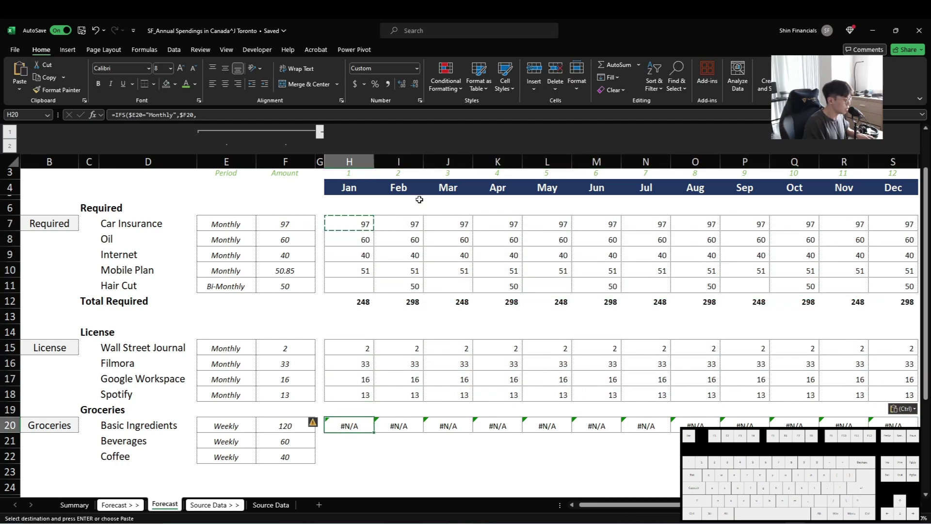
pyautogui.hotkey('ctrl', 'shift', 'Right')
pyautogui.hotkey('ctrl', 'v')
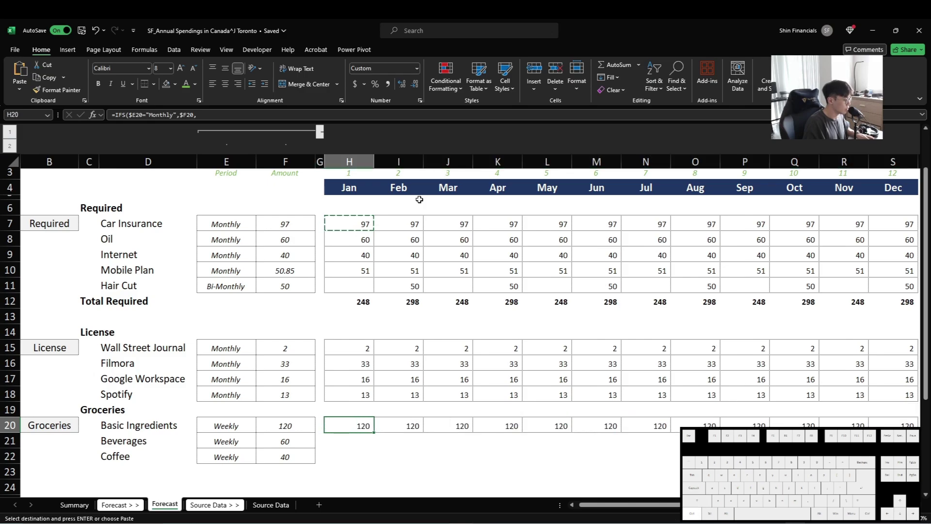
pyautogui.keyDown('ctrl'); pyautogui.scroll(-1, 351, 286); pyautogui.keyUp('ctrl')
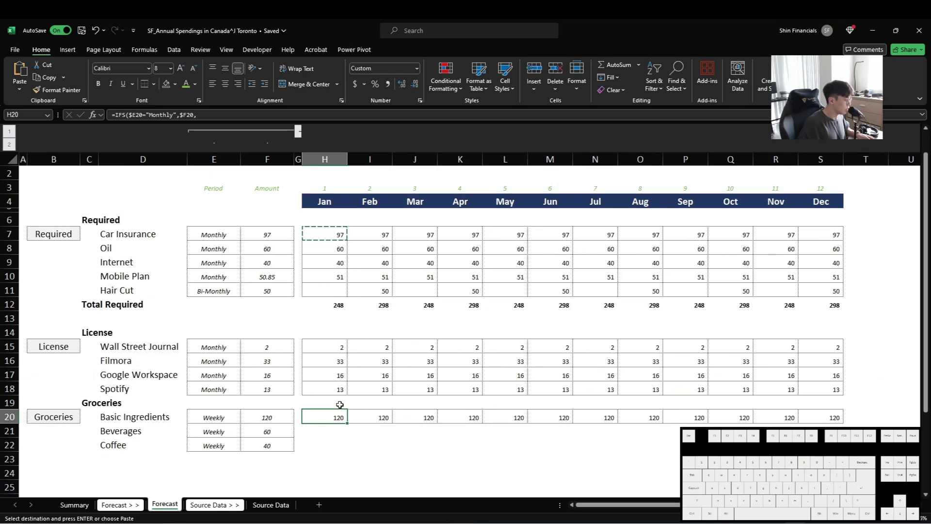
pyautogui.hotkey('ctrl', 'shift', 'Right')
pyautogui.hotkey('shift', 'Down')
pyautogui.hotkey('shift', 'Down')
pyautogui.press('Return')
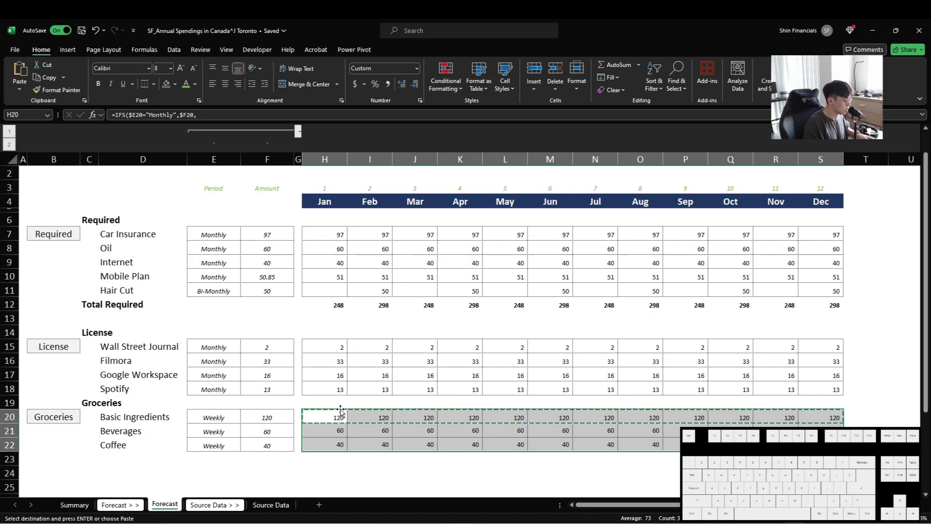
# - Insert a row above the Groceries heading and total the January License amounts in H19 with =SUM(H15:H18)
pyautogui.click(341, 409)
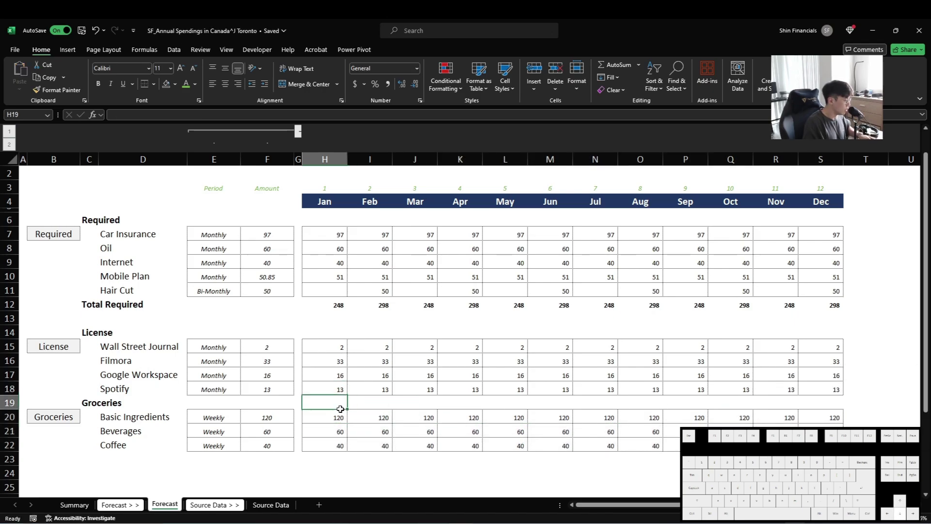
pyautogui.hotkey('alt', 'h')
pyautogui.press('i')
pyautogui.press('r')
# - Paste only the formatting of the January Total Required cell onto the License total in H19
pyautogui.hotkey('ctrl', 'Up')
pyautogui.hotkey('ctrl', 'Up')
pyautogui.hotkey('ctrl', 'Up')
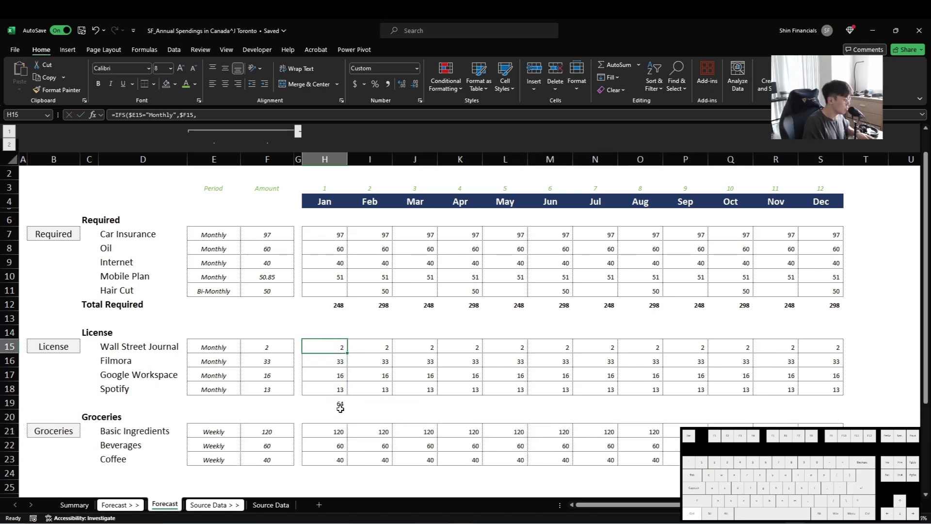
pyautogui.hotkey('ctrl', 'c')
pyautogui.hotkey('ctrl', 'Down')
pyautogui.hotkey('ctrl', 'Down')
pyautogui.press('Down')
pyautogui.hotkey('ctrl', 'alt', 'v')
pyautogui.press('t')
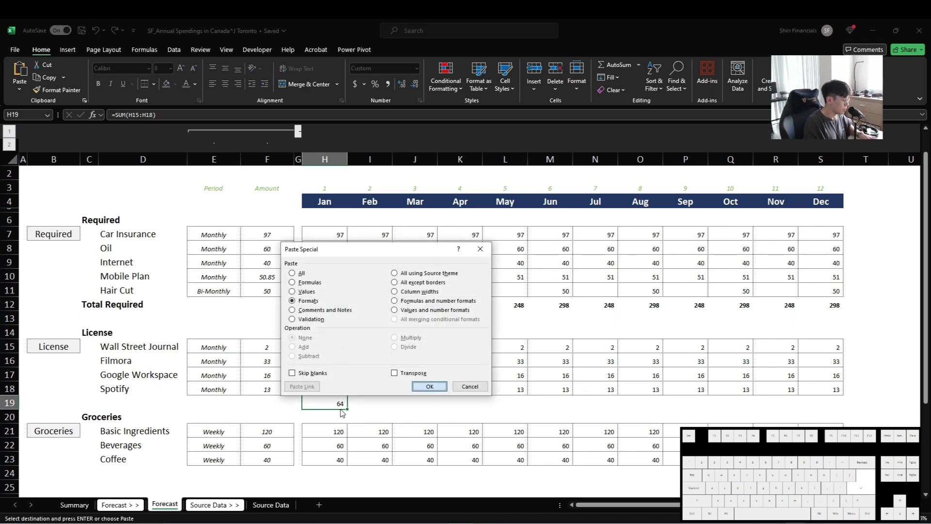
pyautogui.press('Return')
# - Copy the January License total from H19 across the remaining months to S19
pyautogui.hotkey('ctrl', 'c')
pyautogui.press('Up')
pyautogui.hotkey('ctrl', 'Right')
pyautogui.press('Down')
pyautogui.hotkey('ctrl', 'shift', 'Left')
pyautogui.hotkey('ctrl', 'v')
# - Label the License total row Total License in C19, in bold
pyautogui.hotkey('ctrl', 'Left')
pyautogui.hotkey('ctrl', 'Left')
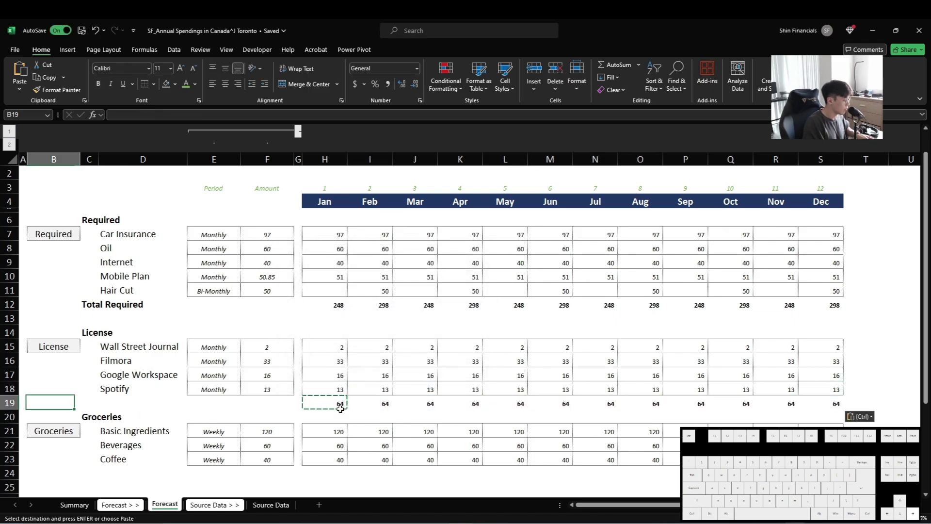
pyautogui.press('Right')
pyautogui.press('Right')
pyautogui.write('Tot')
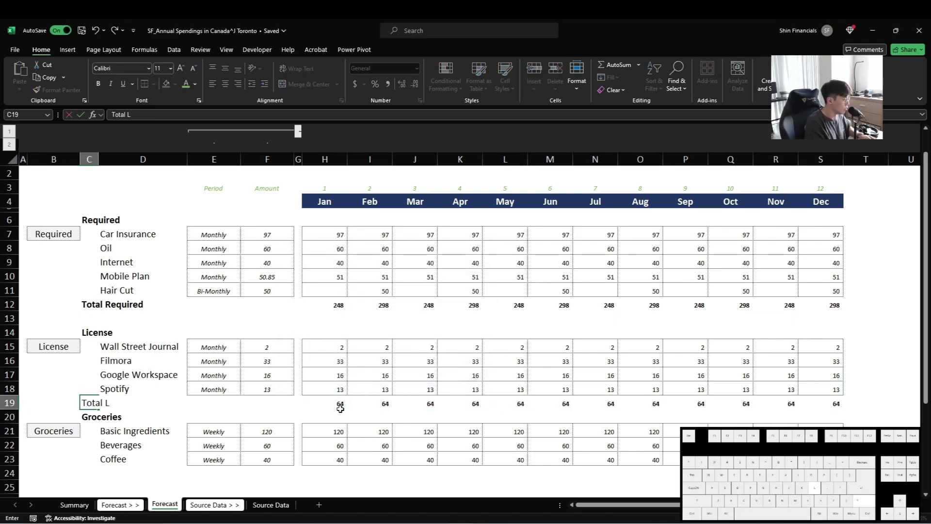
pyautogui.write('al License')
pyautogui.press('Return')
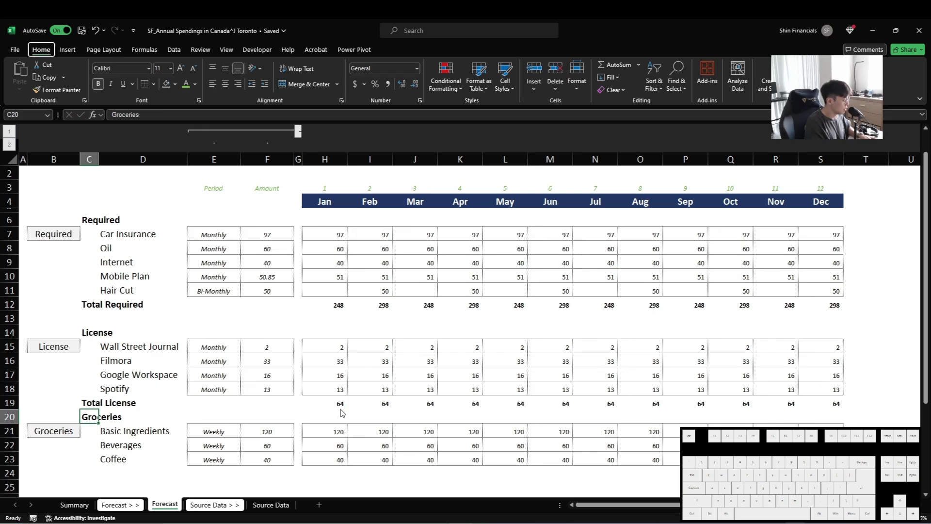
# - Insert a blank row between Total License and the Groceries heading
pyautogui.press('h')
pyautogui.press('i')
pyautogui.press('r')
# - Add a Total Groceries row at row 25 with a bold label in C25 and monthly totals in H25:S25
pyautogui.press('Right')
pyautogui.press('Right')
pyautogui.press('Down')
pyautogui.press('Down')
pyautogui.press('Down')
pyautogui.press('Down')
pyautogui.press('Down')
pyautogui.press('Down')
pyautogui.press('Down')
pyautogui.press('Down')
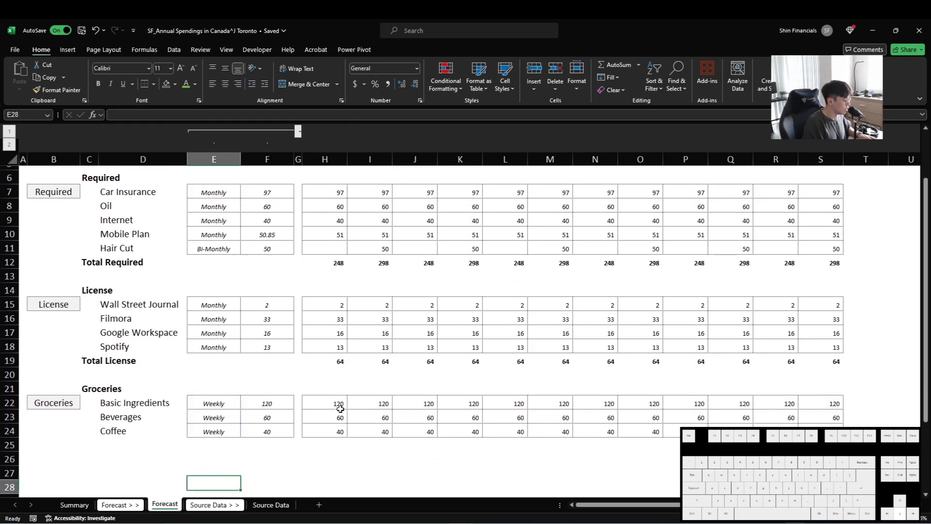
pyautogui.press('Up')
pyautogui.press('Up')
pyautogui.press('Up')
pyautogui.press('Left')
pyautogui.press('Left')
pyautogui.write('Total Groceries')
# - Try to copy the Groceries heading and first item rows, 21 and 22, to rows 27 and 28, and undo the paste
pyautogui.press('Up')
pyautogui.press('Up')
pyautogui.press('Up')
pyautogui.press('Up')
pyautogui.hotkey('shift', 'space')
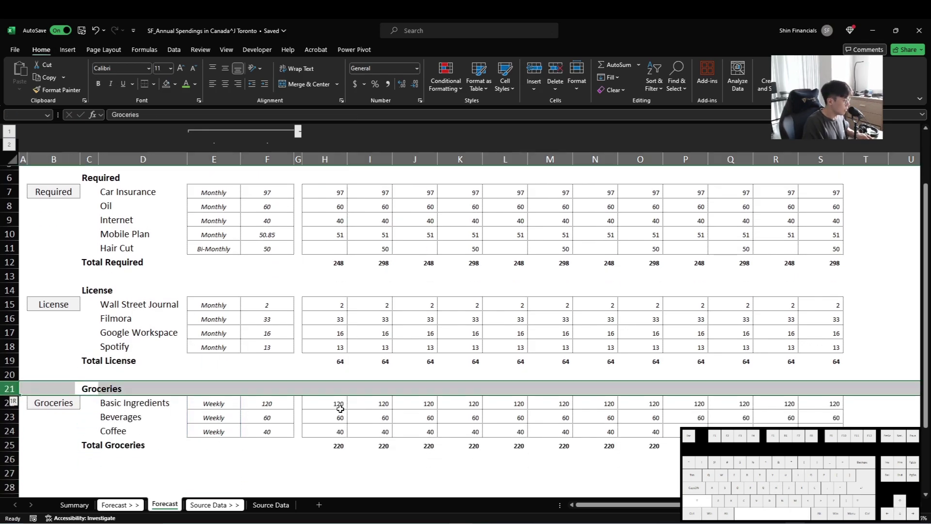
pyautogui.hotkey('shift', 'Down')
pyautogui.hotkey('ctrl', 'c')
pyautogui.press('Down')
pyautogui.hotkey('ctrl', 'Down')
pyautogui.press('Down')
pyautogui.press('Down')
pyautogui.hotkey('shift', 'space')
pyautogui.hotkey('ctrl', 'v')
pyautogui.press('Down')
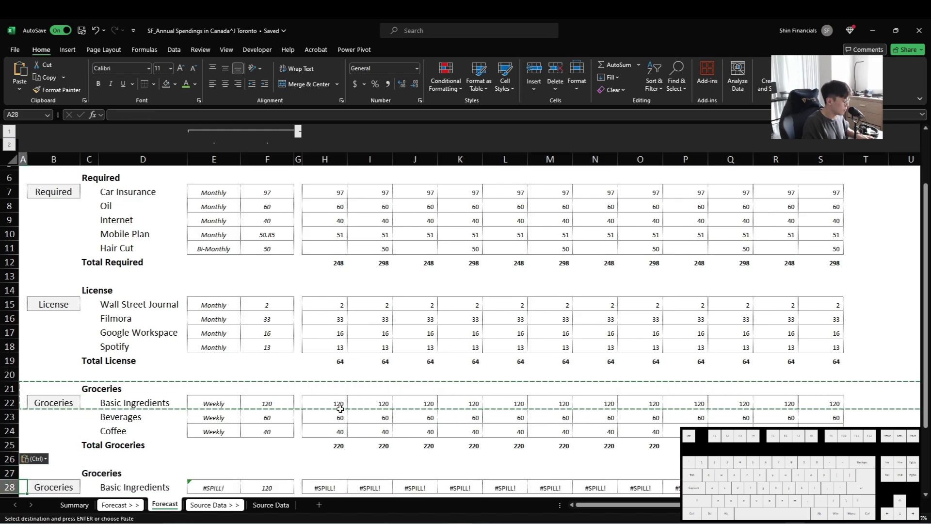
pyautogui.scroll(-4, 340, 409)
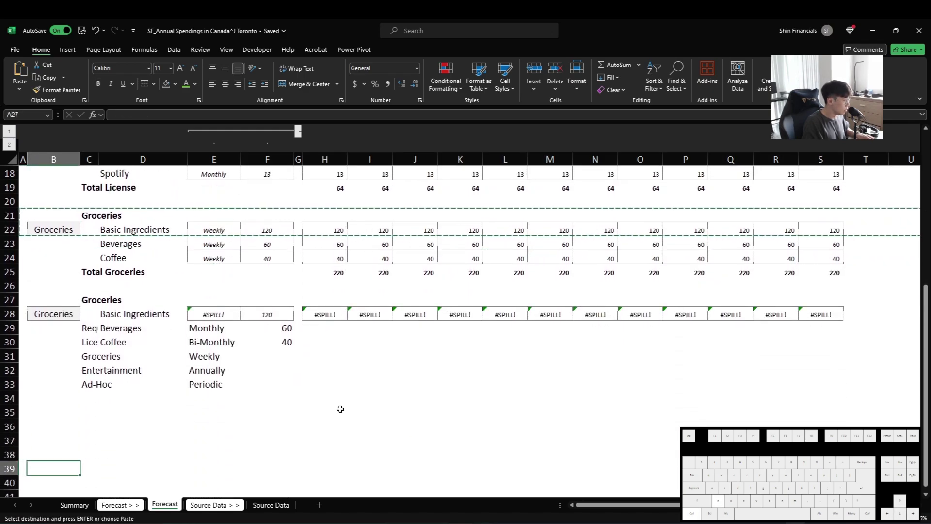
pyautogui.hotkey('ctrl', 'z')
# - Insert five rows above the helper lists of categories and frequencies that start in row 29
pyautogui.press('Down')
pyautogui.press('Down')
pyautogui.press('Right')
pyautogui.press('Right')
pyautogui.hotkey('shift', 'Right')
pyautogui.hotkey('shift', 'Right')
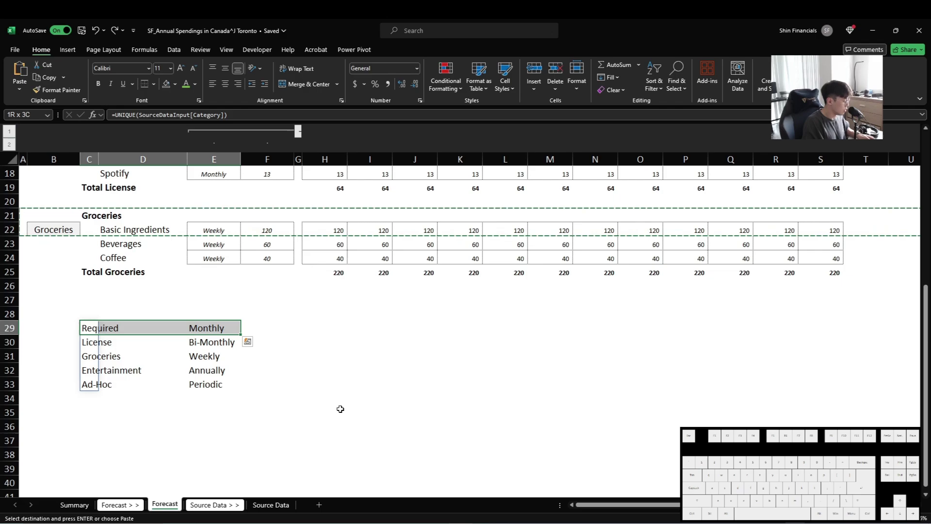
pyautogui.press('alt')
pyautogui.press('h')
pyautogui.press('i')
pyautogui.press('Escape')
pyautogui.press('Escape')
pyautogui.hotkey('ctrl', 'shift', 'Down')
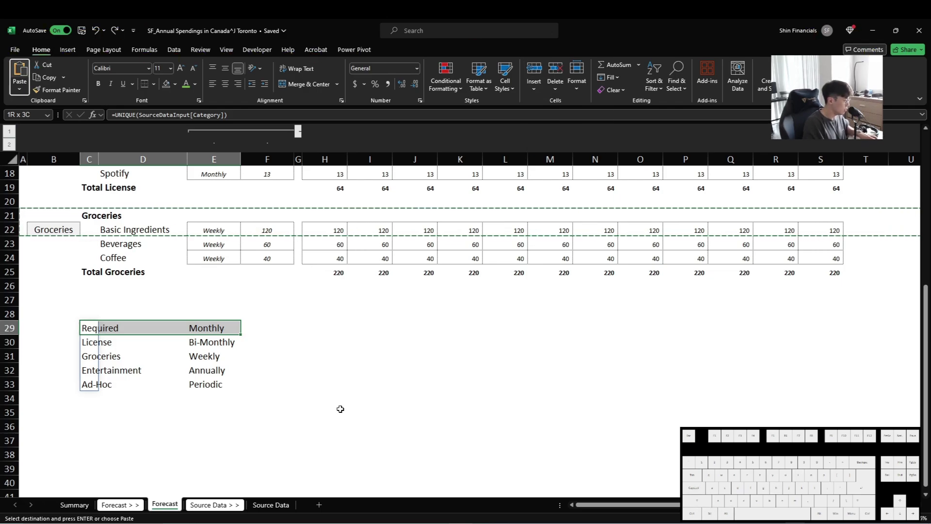
pyautogui.press('Escape')
pyautogui.hotkey('ctrl', 'shift', 'Down')
pyautogui.hotkey('alt', 'h')
pyautogui.press('i')
pyautogui.press('r')
# - Copy the Groceries heading and first item rows, 21 and 22, to rows 27 and 28, and change the heading in C27 to Entertainment
pyautogui.hotkey('ctrl', 'Up')
pyautogui.hotkey('ctrl', 'Up')
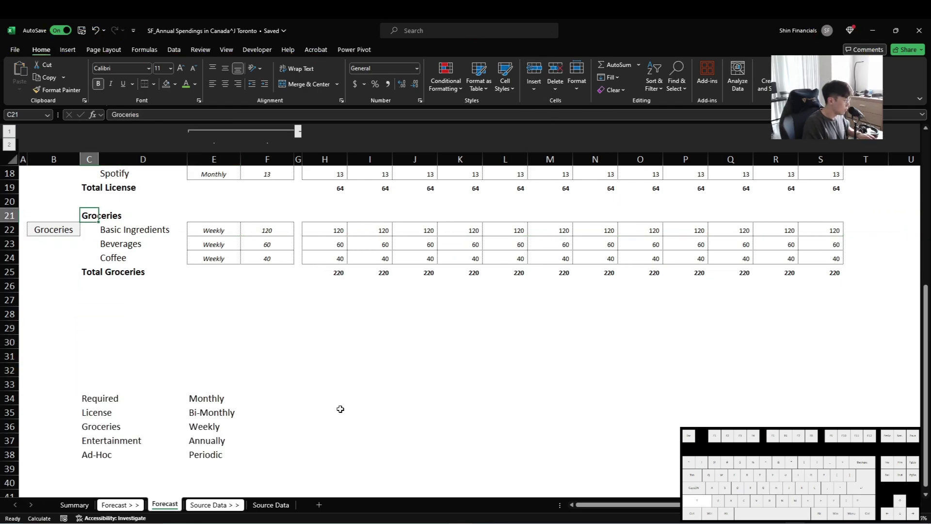
pyautogui.hotkey('shift', 'space')
pyautogui.hotkey('shift', 'Down')
pyautogui.hotkey('ctrl', 'c')
pyautogui.press('Down')
pyautogui.press('Down')
pyautogui.press('Down')
pyautogui.press('Down')
pyautogui.press('Down')
pyautogui.press('Down')
pyautogui.hotkey('ctrl', 'v')
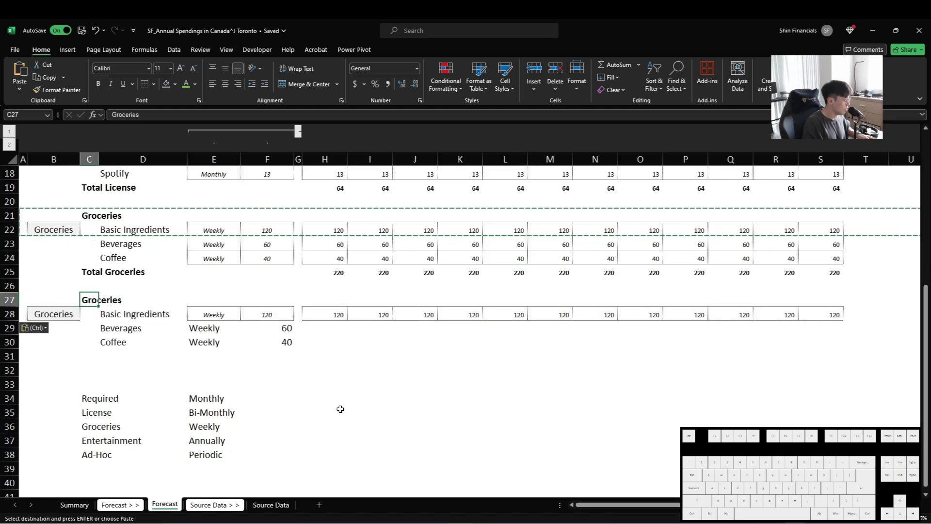
pyautogui.write('Entertainment')
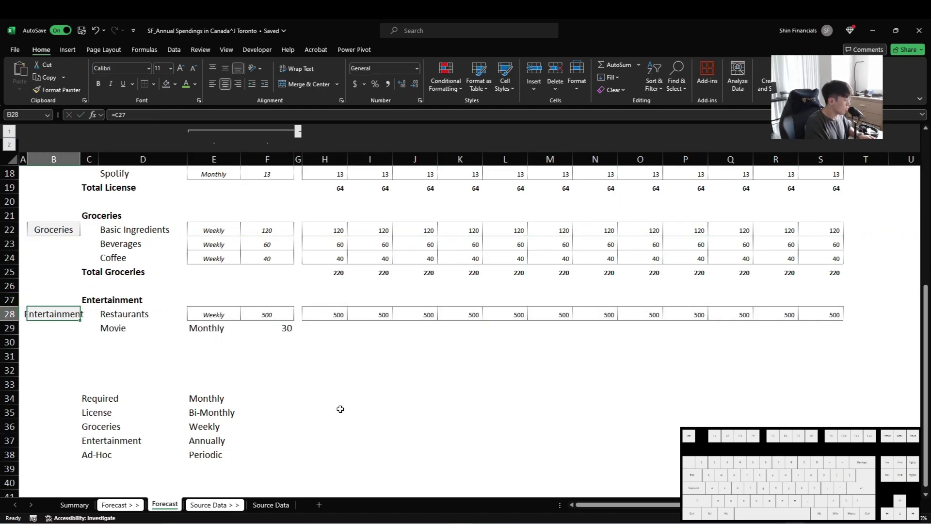
# - Copy the formatting of the Restaurants frequency and amount cells, E28:F28, onto the Movie row's E29:F29
pyautogui.press('Right')
pyautogui.press('Right')
pyautogui.press('Right')
pyautogui.hotkey('shift', 'Right')
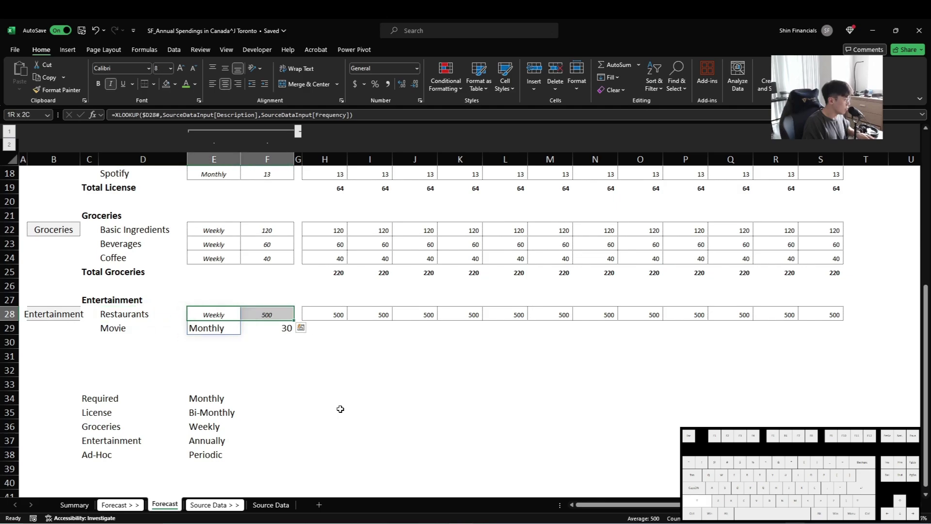
pyautogui.press('Right')
pyautogui.press('Left')
pyautogui.hotkey('shift', 'Right')
pyautogui.hotkey('ctrl', 'c')
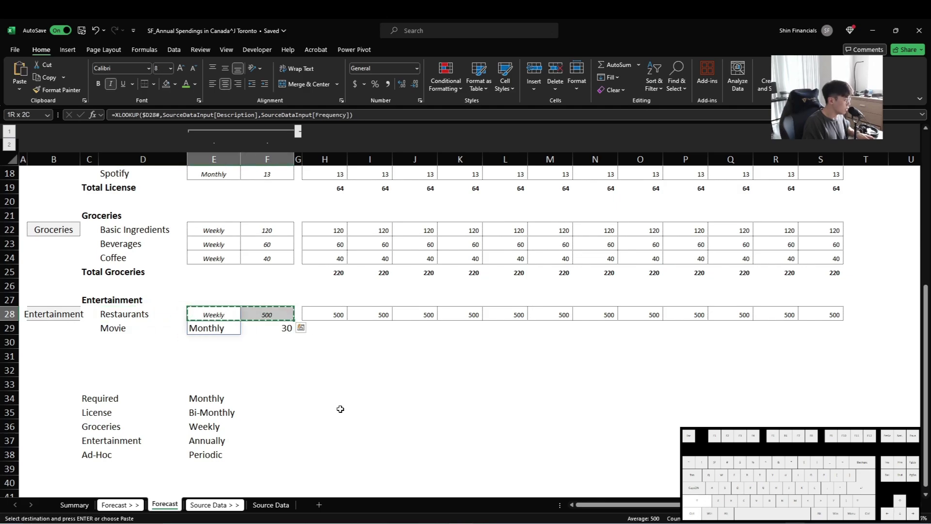
pyautogui.hotkey('shift', 'Right')
pyautogui.hotkey('ctrl', 'alt', 'v')
pyautogui.press('t')
pyautogui.press('Return')
# - Copy the monthly IFS formulas from H28:S28 to the Movie row, H29:S29
pyautogui.press('Up')
pyautogui.press('Right')
pyautogui.press('Right')
pyautogui.press('Right')
pyautogui.hotkey('ctrl', 'shift', 'Right')
pyautogui.hotkey('ctrl', 'c')
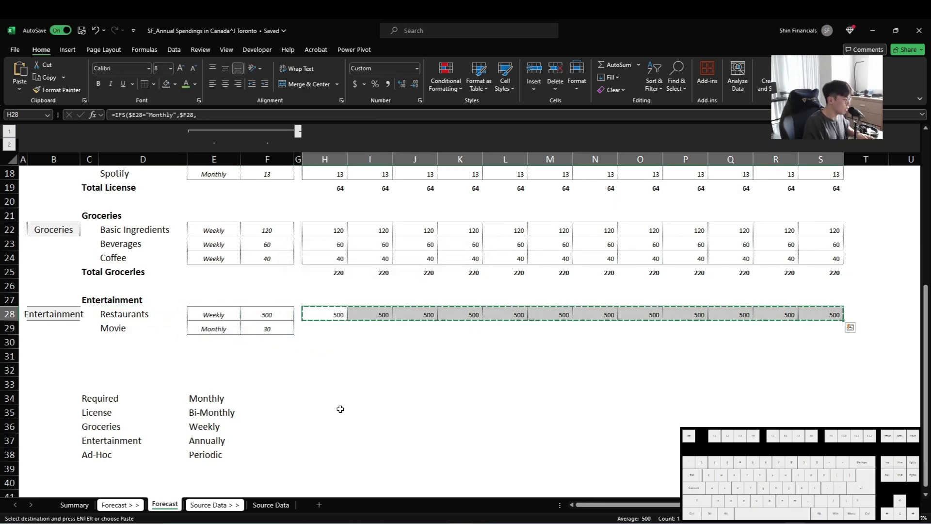
pyautogui.press('Down')
pyautogui.hotkey('ctrl', 'v')
pyautogui.press('Escape')
# - Total the Entertainment items for each month with SUM formulas in H30:S30
pyautogui.press('Down')
pyautogui.hotkey('alt', '=')
pyautogui.press('Return')
pyautogui.press('Up')
pyautogui.hotkey('ctrl', 'c')
pyautogui.press('Up')
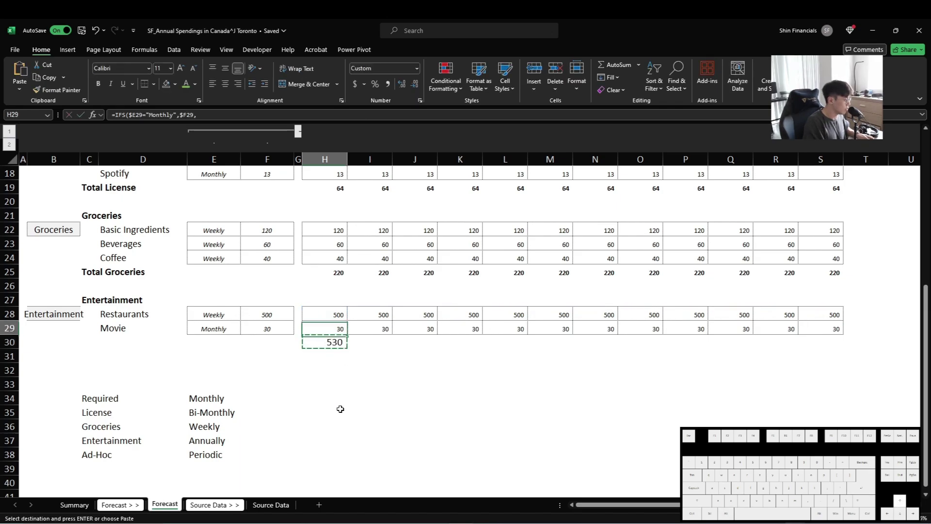
pyautogui.hotkey('ctrl', 'Right')
pyautogui.press('Down')
pyautogui.hotkey('ctrl', 'shift', 'Left')
pyautogui.hotkey('ctrl', 'v')
# - Apply the formatting of the Total Groceries amounts, H25:S25, to the Entertainment totals in H30:S30
pyautogui.press('Up')
pyautogui.press('Up')
pyautogui.press('Up')
pyautogui.press('Up')
pyautogui.press('Up')
pyautogui.hotkey('ctrl', 'shift', 'Left')
pyautogui.hotkey('ctrl', 'c')
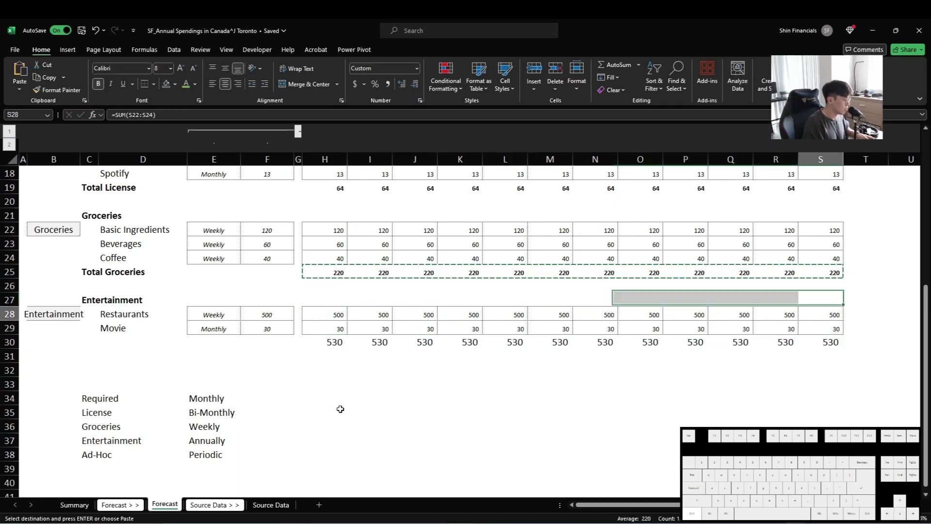
pyautogui.press('Down')
pyautogui.press('Down')
pyautogui.hotkey('ctrl', 'shift', 'Left')
pyautogui.hotkey('ctrl', 'alt', 'v')
pyautogui.press('t')
pyautogui.press('Return')
# - Copy the total label from C25 to C30 and correct its formula to ="Total "&C27
pyautogui.press('Left')
pyautogui.press('Left')
pyautogui.press('Left')
pyautogui.press('Left')
pyautogui.press('Left')
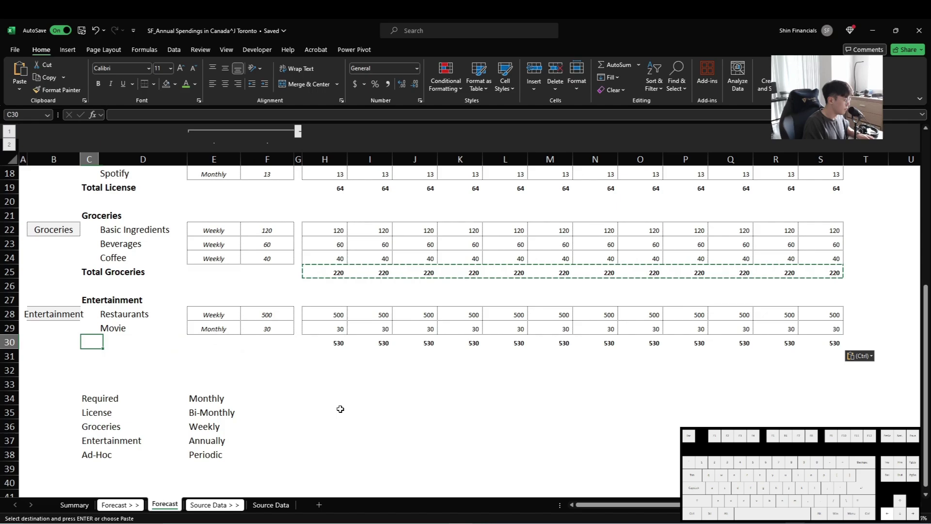
pyautogui.press('Up')
pyautogui.press('Up')
pyautogui.press('Up')
pyautogui.press('Up')
pyautogui.press('Up')
pyautogui.hotkey('ctrl', 'c')
pyautogui.press('Down')
pyautogui.press('Down')
pyautogui.press('Down')
pyautogui.press('Down')
pyautogui.press('Down')
pyautogui.hotkey('ctrl', 'v')
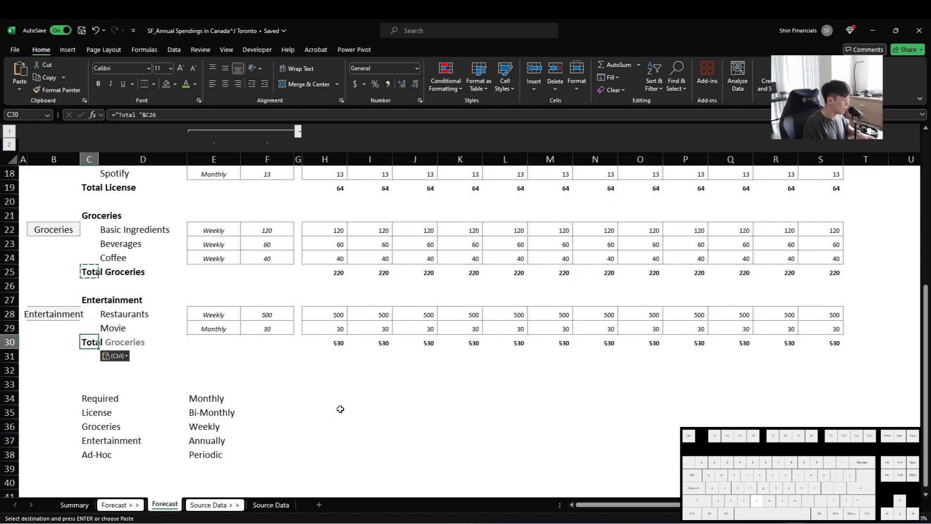
pyautogui.press('F2')
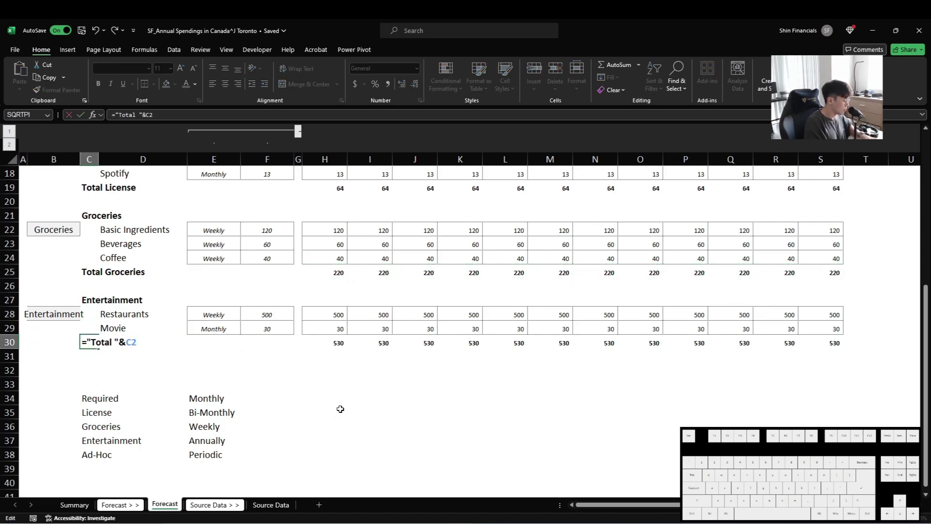
pyautogui.write('7')
pyautogui.press('Return')
# - Insert three rows between the Total Entertainment row and the helper lists, starting at row 32
pyautogui.press('Up')
pyautogui.press('Down')
pyautogui.press('Down')
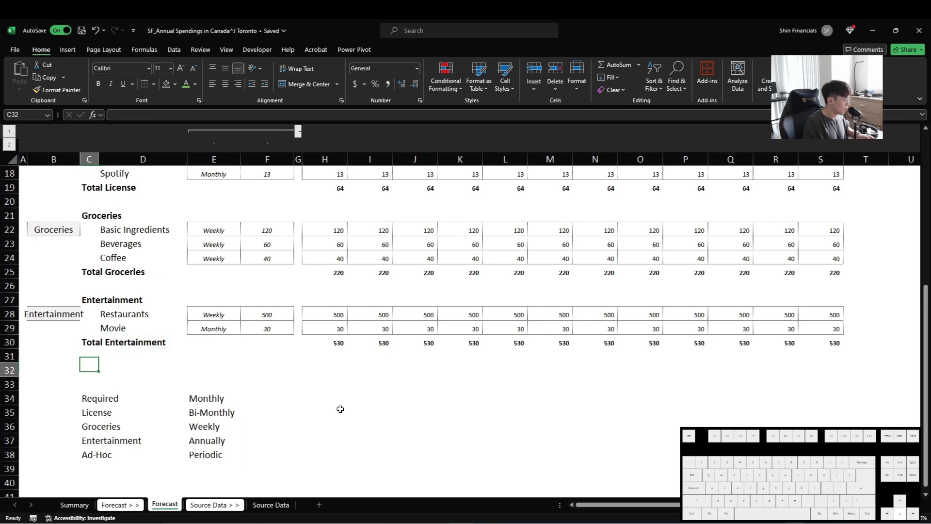
pyautogui.hotkey('shift', 'Down')
pyautogui.hotkey('shift', 'Down')
pyautogui.hotkey('alt', 'h')
pyautogui.press('i')
pyautogui.press('r')
# - Copy the Entertainment heading and first item rows, 27 and 28, to rows 32 and 33
pyautogui.hotkey('ctrl', 'Up')
pyautogui.hotkey('ctrl', 'Up')
pyautogui.hotkey('ctrl', 'Up')
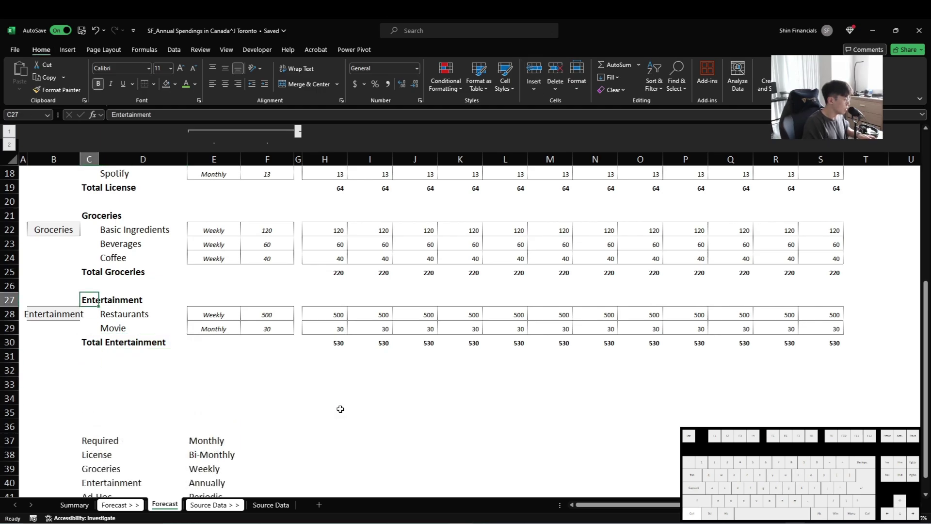
pyautogui.press('Down')
pyautogui.press('Down')
pyautogui.hotkey('shift', 'space')
pyautogui.hotkey('shift', 'Down')
pyautogui.hotkey('ctrl', 'c')
pyautogui.press('Down')
pyautogui.press('Down')
pyautogui.press('Down')
pyautogui.press('Down')
pyautogui.press('Down')
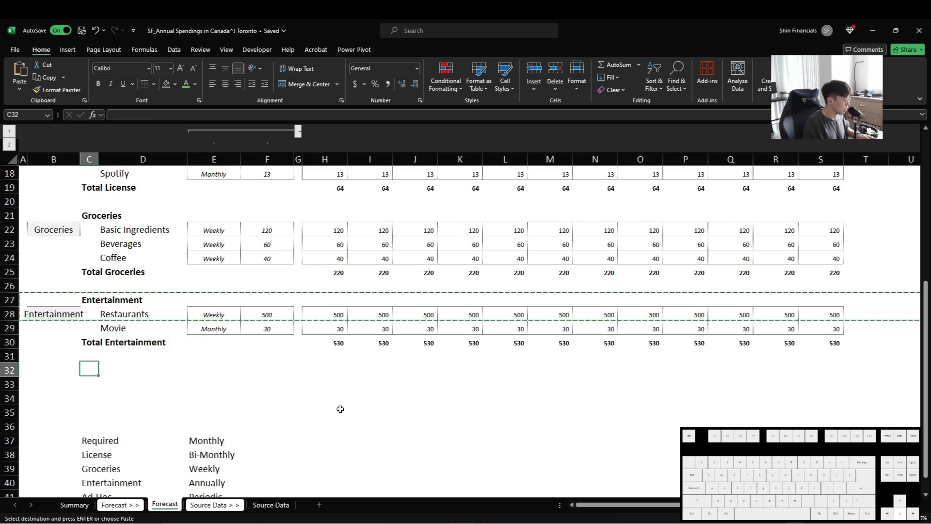
pyautogui.press('Left')
pyautogui.press('Left')
pyautogui.hotkey('ctrl', 'v')
# - Change the copied section heading in C32 to Ad-Hoc
pyautogui.press('Right')
pyautogui.press('Right')
pyautogui.write('Ad')
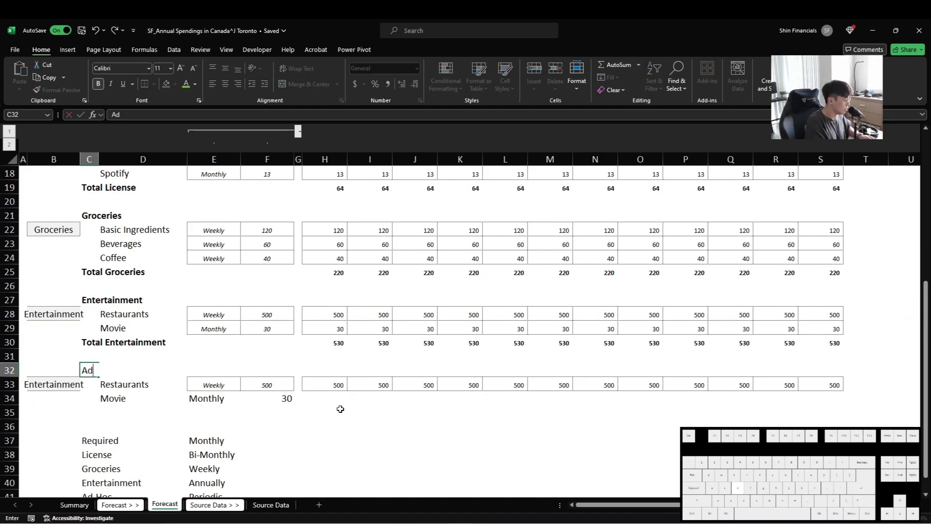
pyautogui.write('-Hoc')
pyautogui.press('Return')
# - Delete the helper lists of categories and frequencies that start in row 37
pyautogui.press('Down')
pyautogui.press('Down')
pyautogui.press('Down')
pyautogui.press('Down')
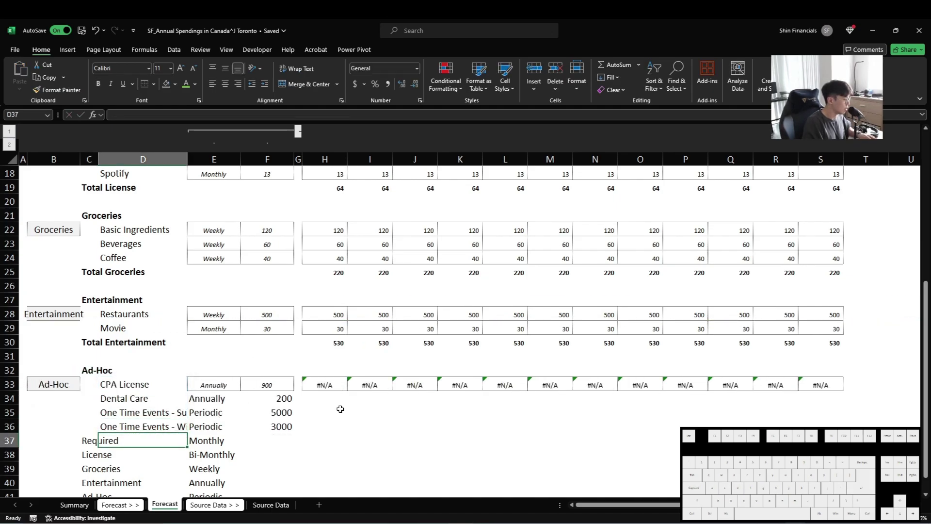
pyautogui.hotkey('shift', 'Right')
pyautogui.hotkey('shift', 'Right')
pyautogui.hotkey('ctrl', 'shift', 'Down')
pyautogui.press('Delete')
# - Copy the formatting of the CPA License frequency and amount cells, E33:F33, onto E34:F36
pyautogui.press('Up')
pyautogui.press('Up')
pyautogui.press('Up')
pyautogui.press('Up')
pyautogui.press('Right')
pyautogui.press('Right')
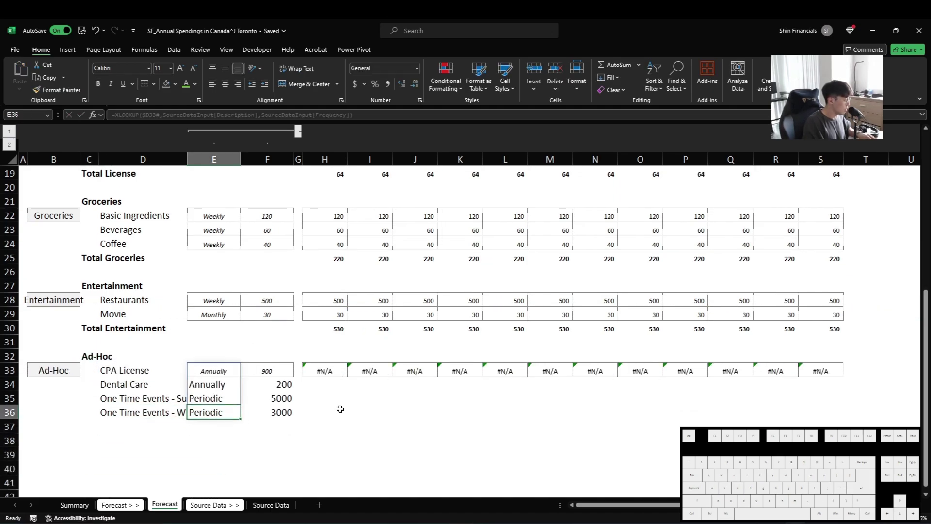
pyautogui.hotkey('shift', 'Right')
pyautogui.hotkey('ctrl', 'c')
pyautogui.hotkey('shift', 'Down')
pyautogui.hotkey('shift', 'Down')
pyautogui.hotkey('shift', 'Down')
pyautogui.hotkey('ctrl', 'alt', 'v')
pyautogui.press('t')
pyautogui.press('Return')
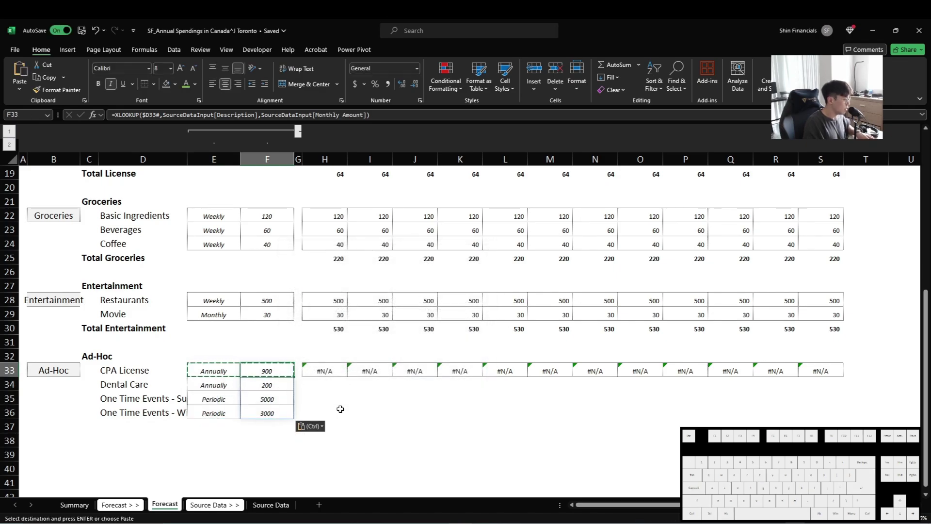
# - Check the Ad-Hoc section's item list in D33:D36 and its frequency and amount lookups
pyautogui.hotkey('shift', 'Up')
pyautogui.hotkey('shift', 'Up')
pyautogui.hotkey('shift', 'Up')
pyautogui.hotkey('shift', 'Left')
pyautogui.press('Down')
pyautogui.press('Down')
pyautogui.press('Down')
pyautogui.press('Down')
pyautogui.press('Up')
pyautogui.press('Up')
pyautogui.press('Up')
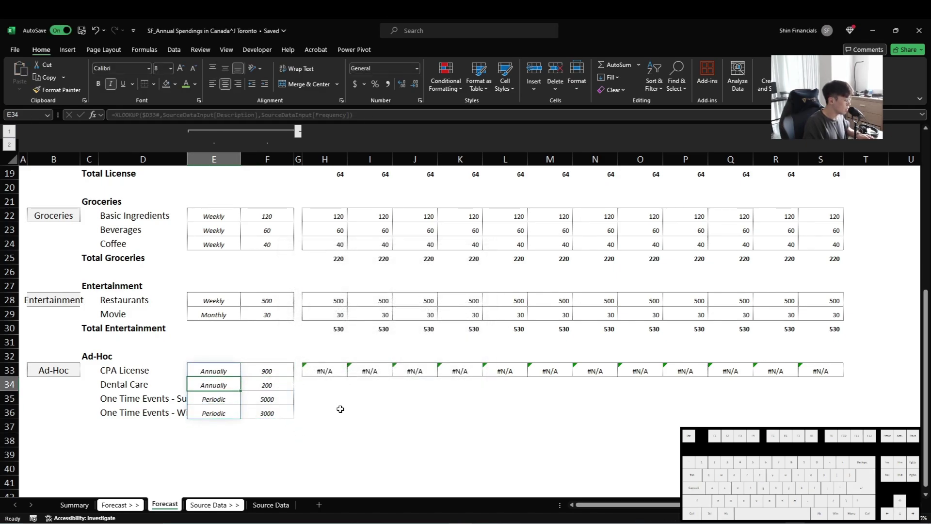
pyautogui.press('Left')
pyautogui.press('Left')
pyautogui.press('Down')
pyautogui.press('Right')
pyautogui.press('Up')
pyautogui.press('Up')
pyautogui.hotkey('ctrl', 'shift', 'Down')
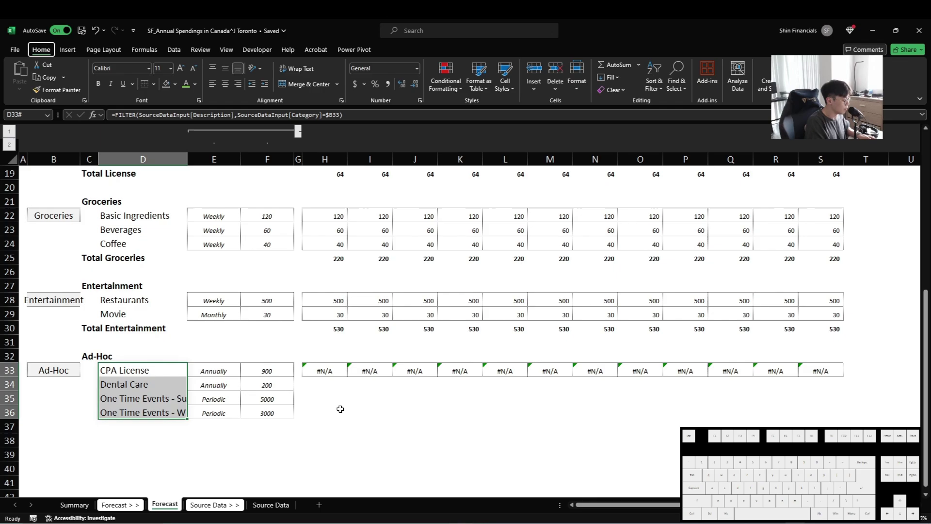
# - Switch to the Source Data sheet and examine the Period column entries for the Ad-Hoc items
pyautogui.hotkey('ctrl', 'pagedown')
pyautogui.hotkey('ctrl', 'pagedown')
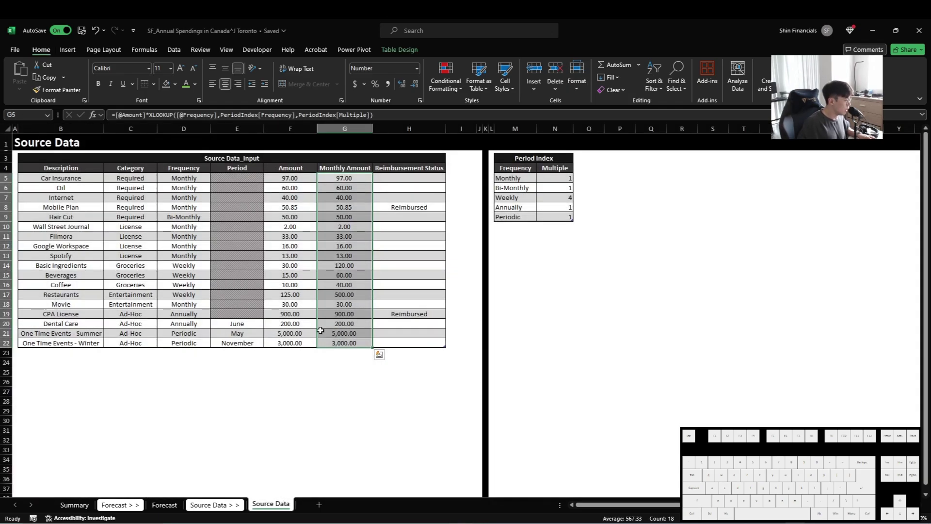
pyautogui.click(291, 331)
pyautogui.scroll(2, 260, 330)
pyautogui.moveTo(313, 180); pyautogui.dragTo(312, 406)
pyautogui.click(78, 368)
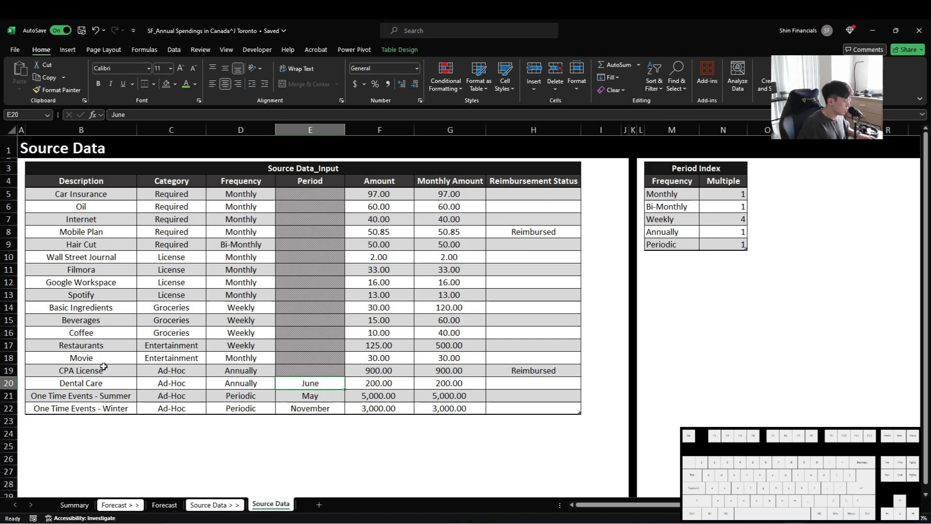
# - Set the CPA License's Period in E19 to March
pyautogui.click(312, 370)
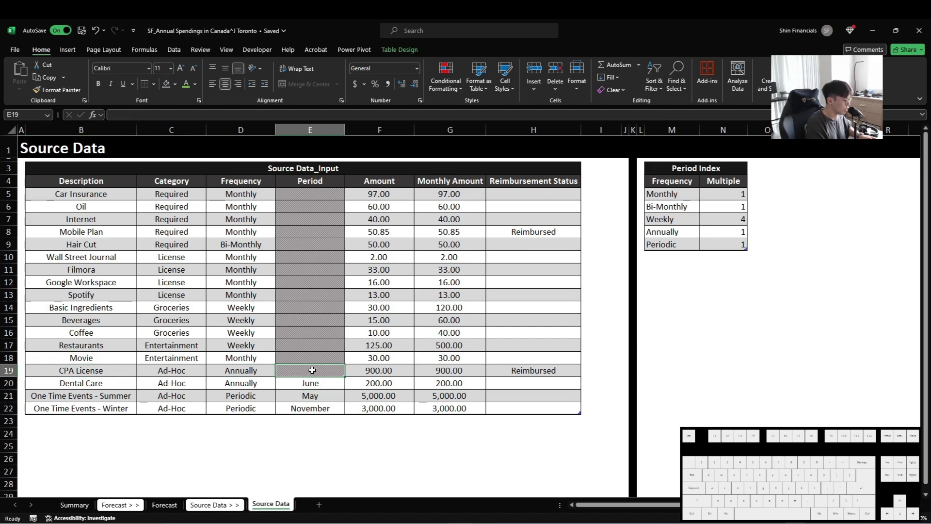
pyautogui.write('June')
pyautogui.press('Escape')
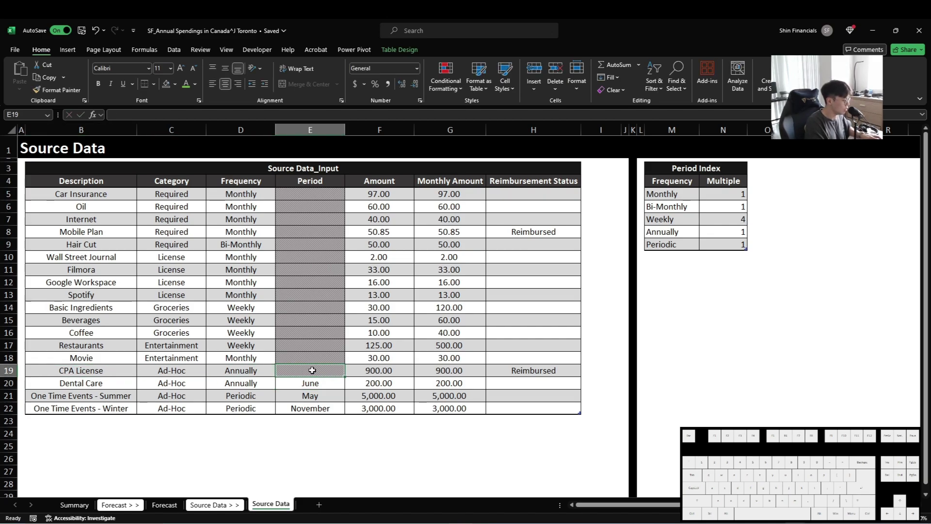
pyautogui.write('Maych')
pyautogui.press('Return')
# - Set the CPA License's Period in E19 to February
pyautogui.click(312, 370)
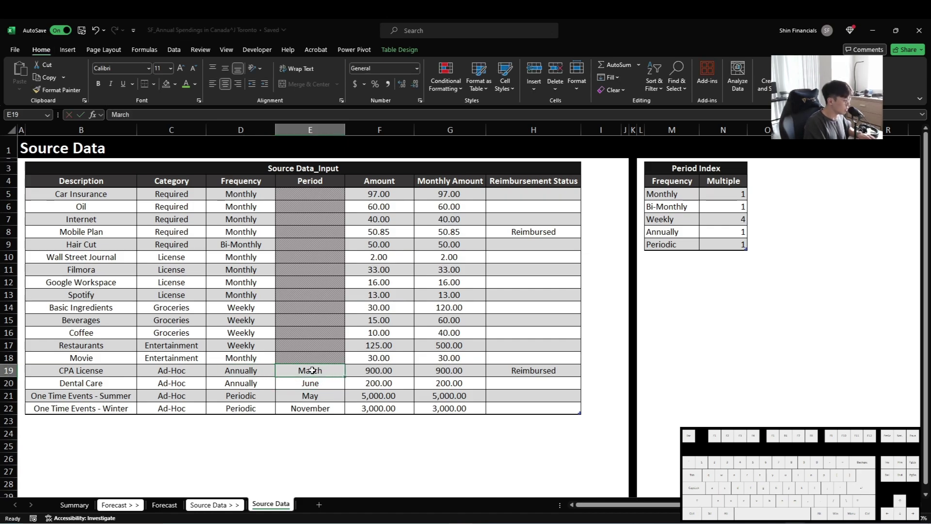
pyautogui.write('Februar')
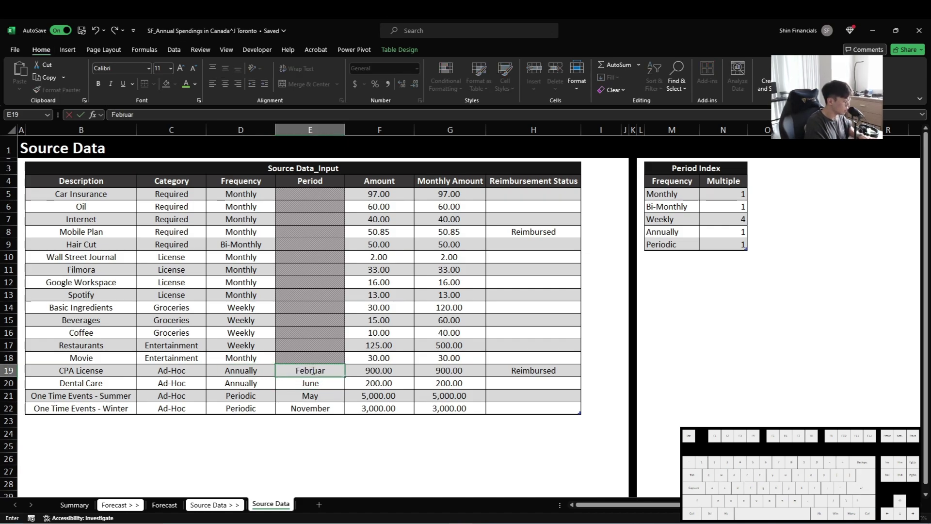
pyautogui.write('y')
pyautogui.press('Return')
# - Review the Period and Frequency entries of the Ad-Hoc items from row 19 down
pyautogui.doubleClick(311, 370)
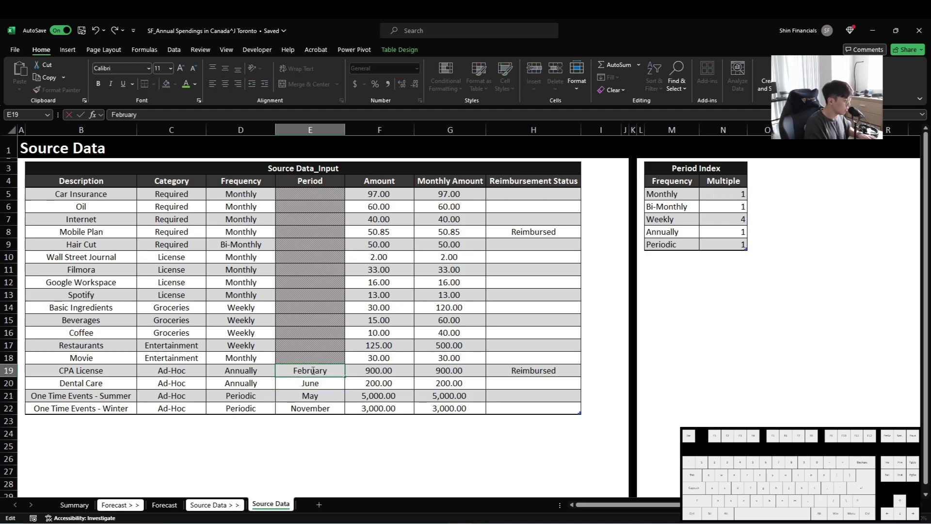
pyautogui.press('Escape')
pyautogui.hotkey('ctrl', 'shift', 'Down')
pyautogui.press('Left')
pyautogui.press('Left')
pyautogui.press('Right')
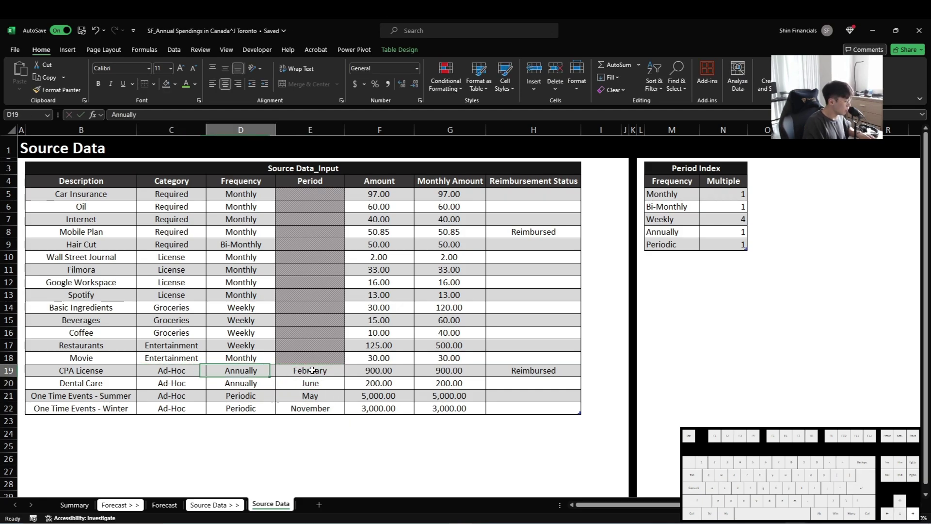
# - Examine the Frequency entries and their matching Period entries for the four Ad-Hoc items in rows 19 to 22
pyautogui.hotkey('shift', 'Down')
pyautogui.hotkey('shift', 'Down')
pyautogui.hotkey('shift', 'Down')
pyautogui.press('Right')
pyautogui.hotkey('shift', 'Down')
pyautogui.hotkey('shift', 'Down')
pyautogui.hotkey('shift', 'Down')
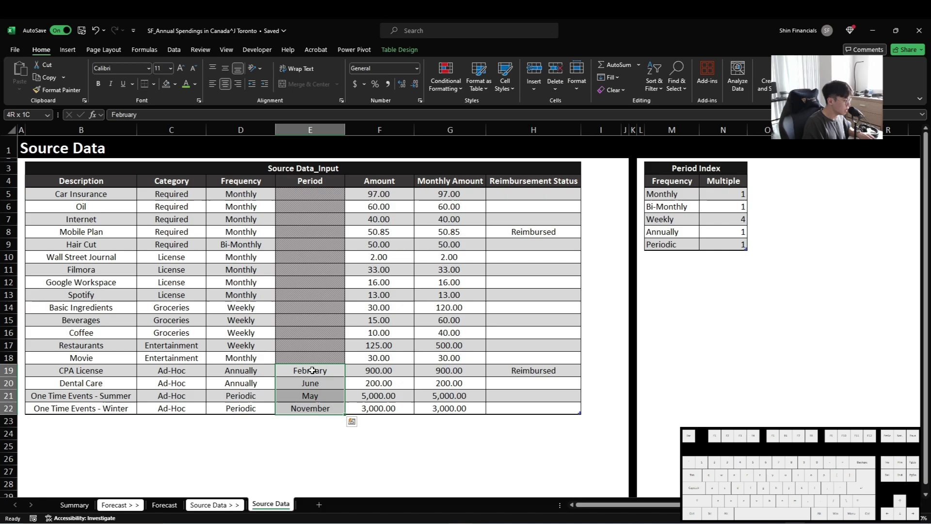
# - Extend the IFS formula in H33 of the Forecast sheet with the condition $E33="Annually" on a new line
pyautogui.hotkey('ctrl', 'pageup')
pyautogui.hotkey('ctrl', 'pageup')
pyautogui.press('Right')
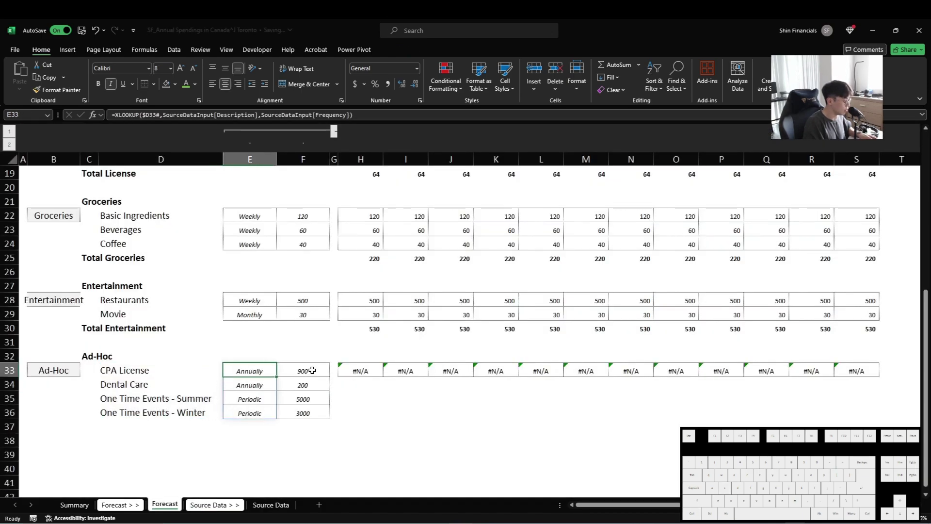
pyautogui.press('Right')
pyautogui.press('Right')
pyautogui.press('Right')
pyautogui.press('F2')
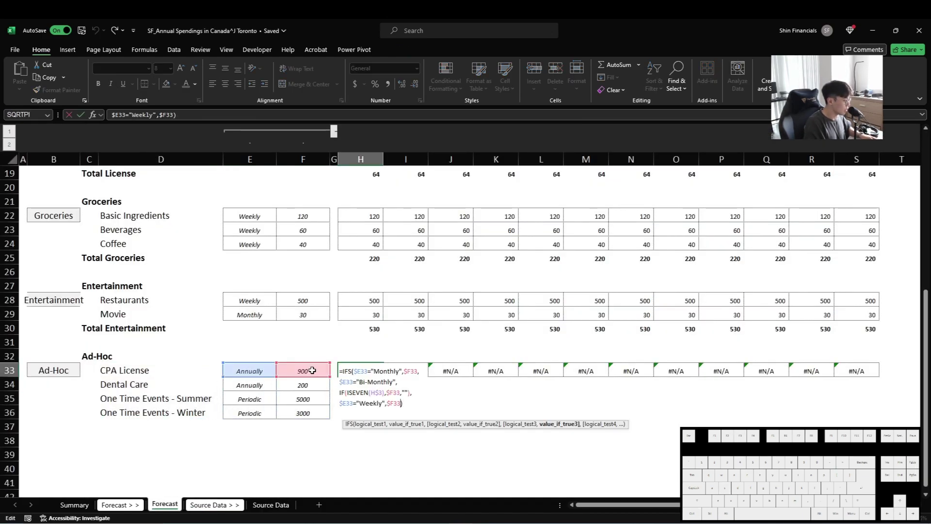
pyautogui.press('Escape')
pyautogui.press('F2')
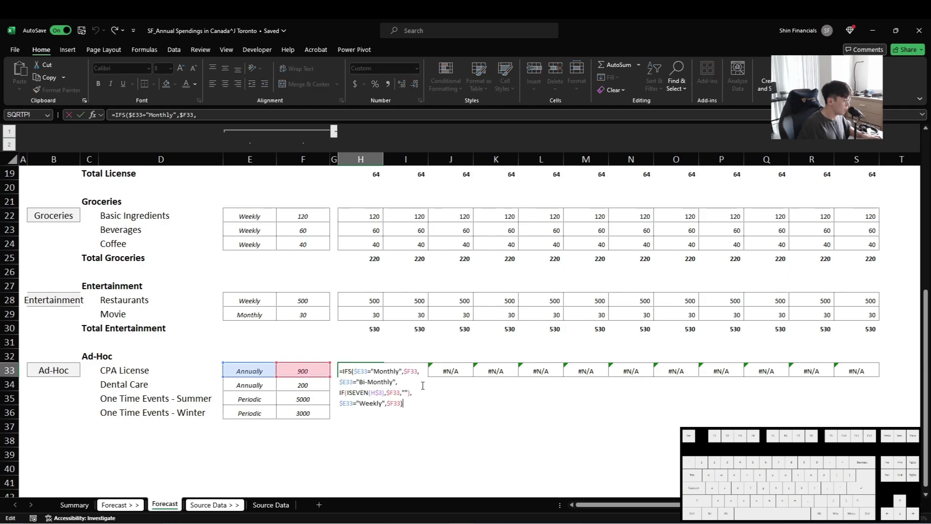
pyautogui.press('Left')
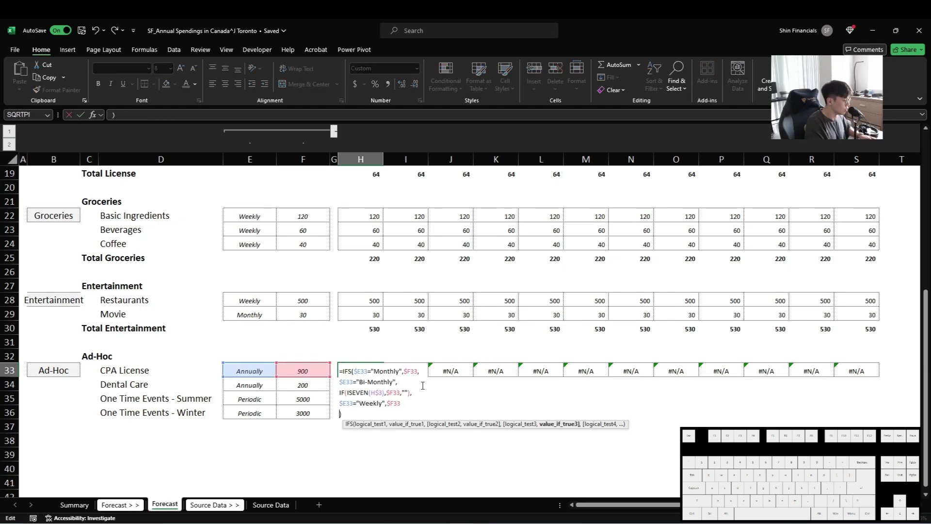
pyautogui.hotkey('alt', 'Return')
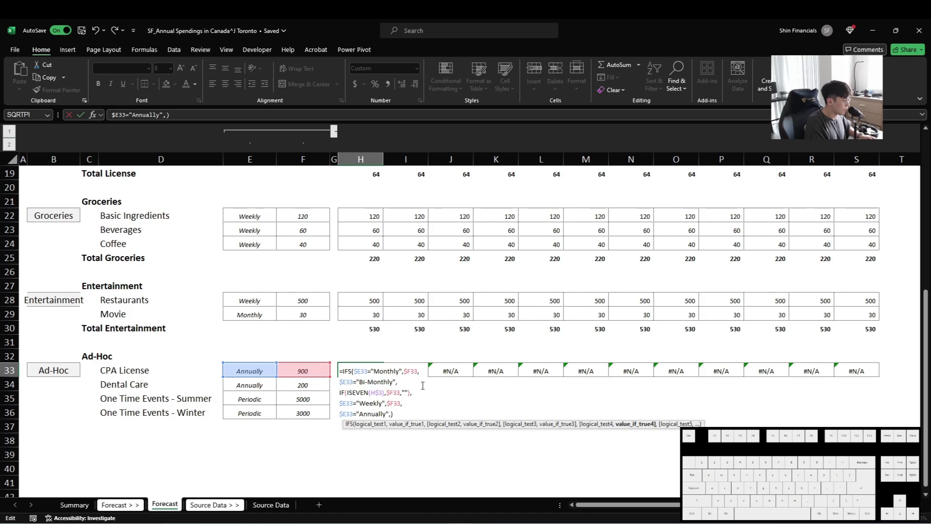
pyautogui.hotkey('alt', 'Return')
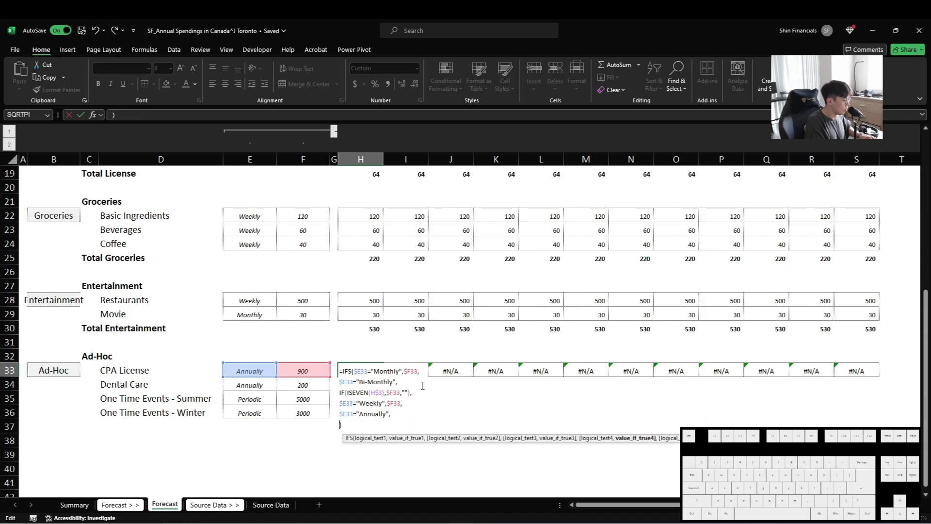
# - Begin the Annually result as IF(XLOOKUP($D33, using the Source Data sheet's SourceDataInput[Description] column as the lookup array
pyautogui.write('IF(XLOOKUP')
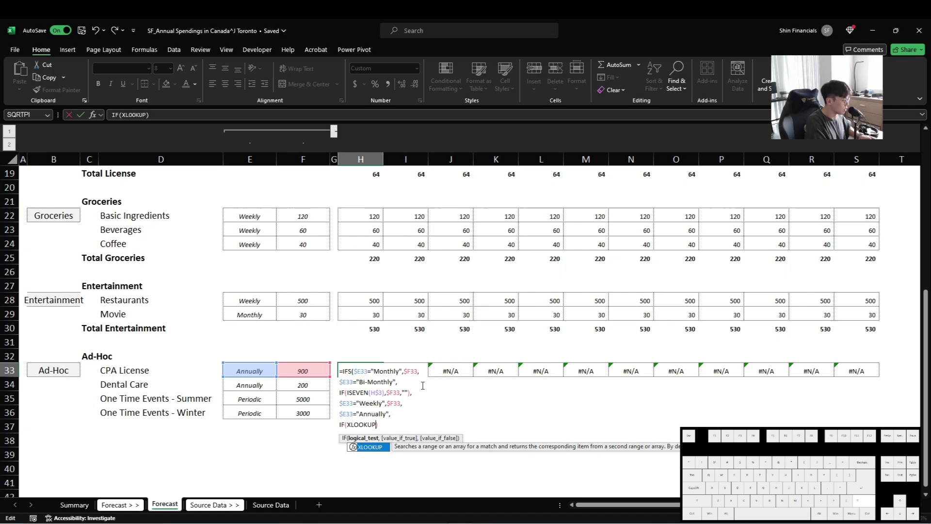
pyautogui.write('($D33')
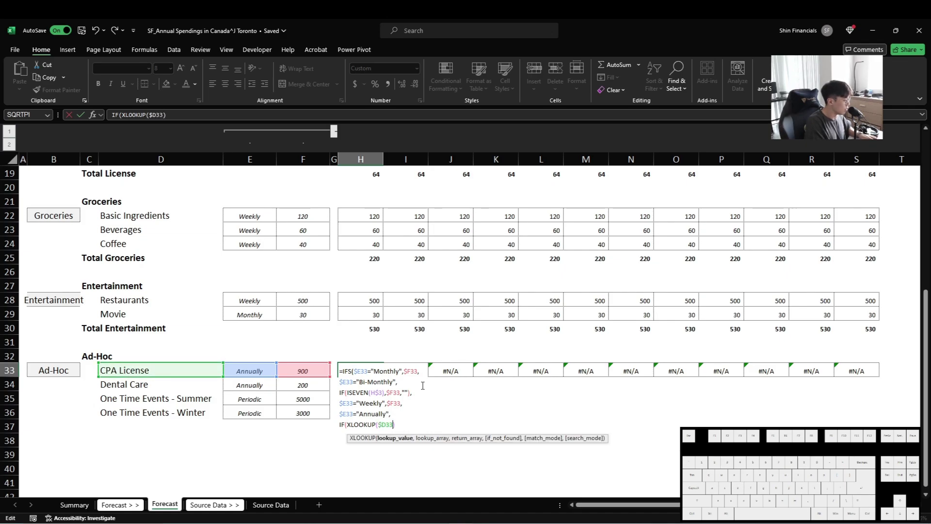
pyautogui.write(',')
pyautogui.hotkey('ctrl', 'pagedown')
pyautogui.hotkey('ctrl', 'pagedown')
pyautogui.press('F5')
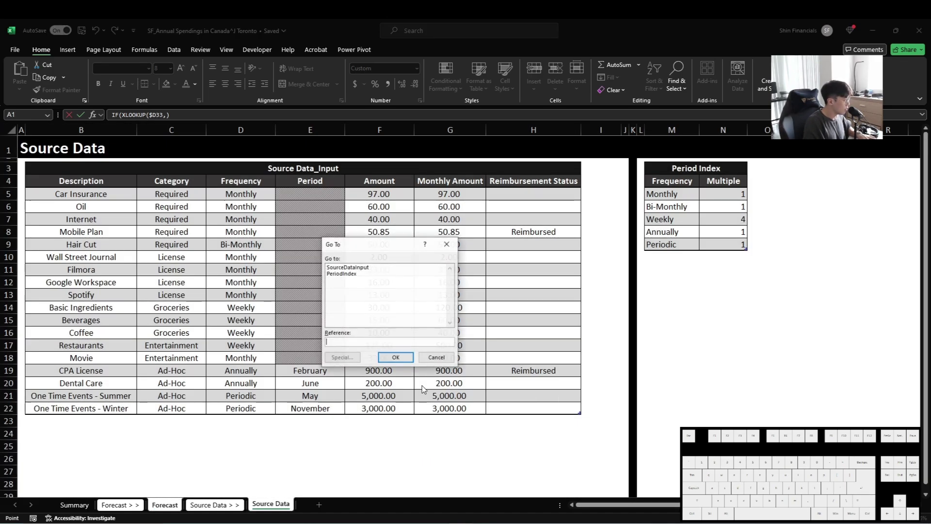
pyautogui.write('b5')
pyautogui.press('Return')
pyautogui.hotkey('ctrl', 'shift', 'Down')
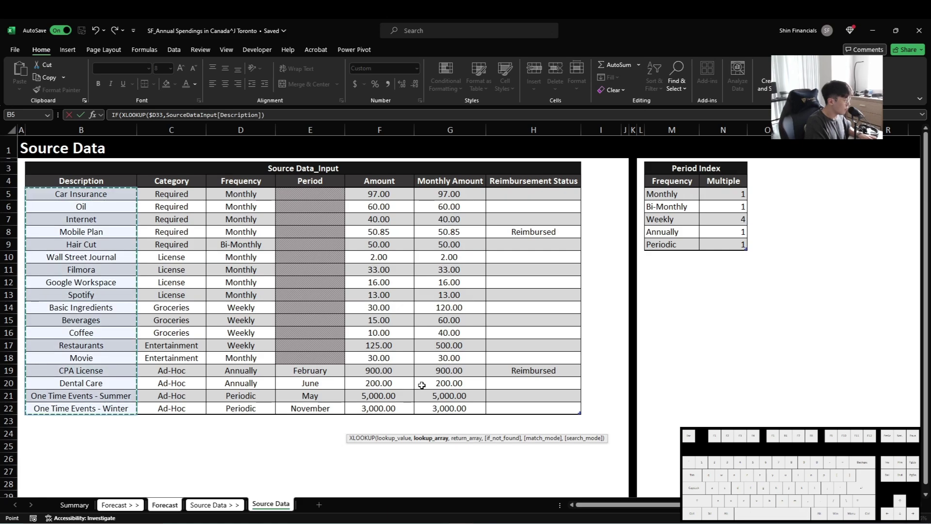
# - Complete the lookup with SourceDataInput[Period] as return array, compare it with 0, and return $F33 or an empty string
pyautogui.write(',')
pyautogui.press('Right')
pyautogui.press('Down')
pyautogui.press('Right')
pyautogui.press('Right')
pyautogui.press('Down')
pyautogui.hotkey('ctrl', 'shift', 'Down')
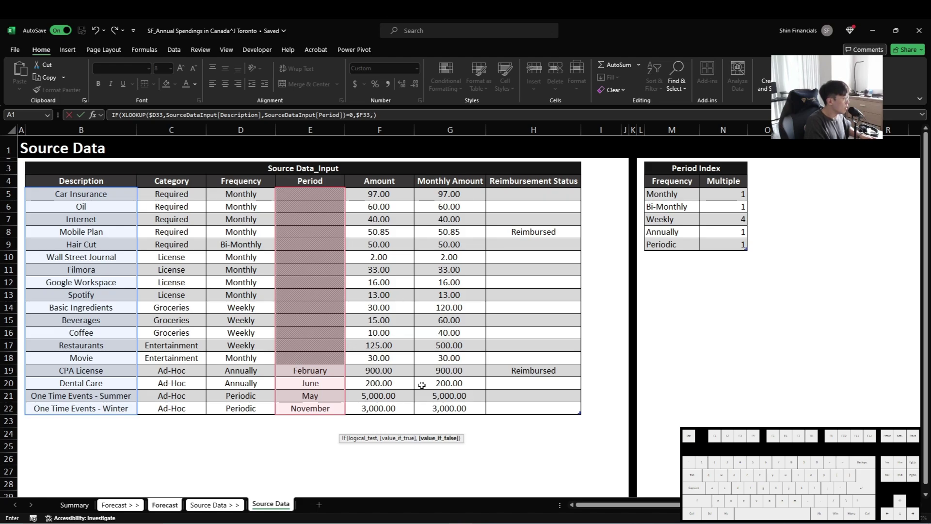
pyautogui.write(')')
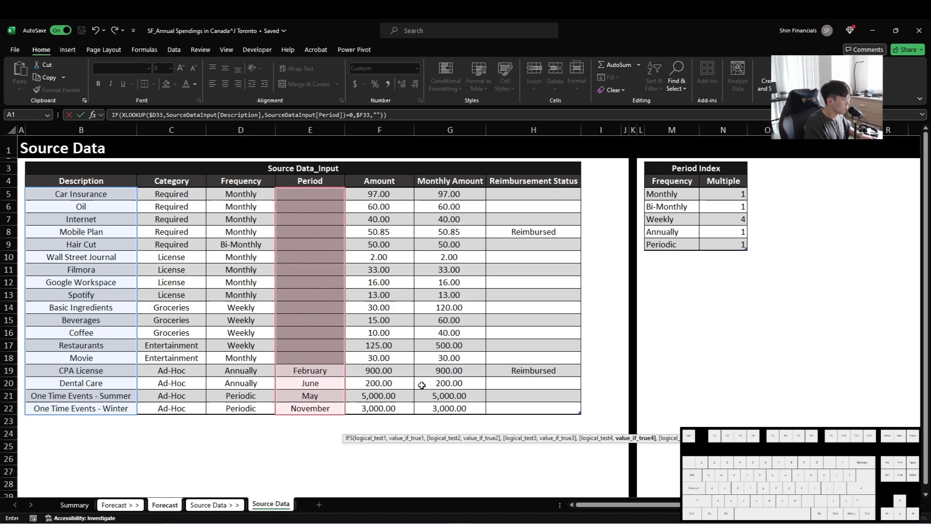
pyautogui.press('Return')
# - Replace the 0 comparison in H33's Annually test with the month header H$4
pyautogui.press('F2')
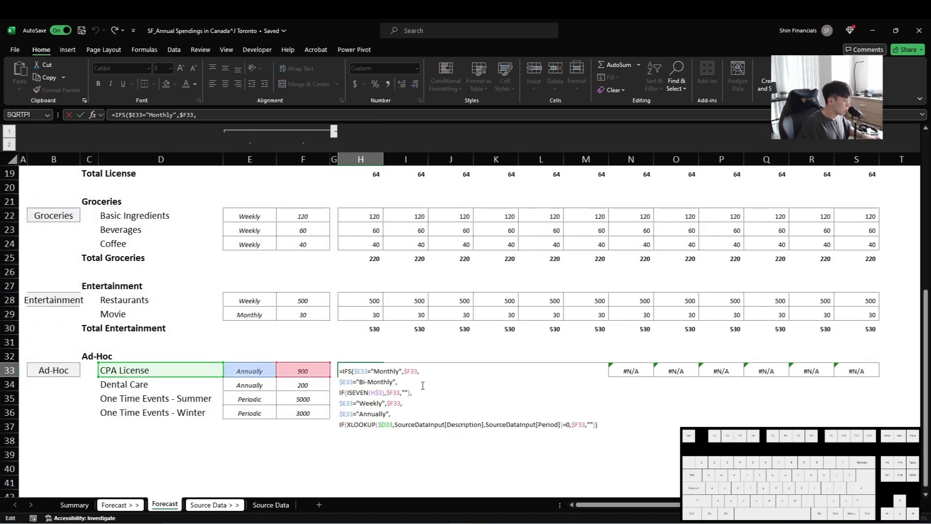
pyautogui.click(571, 423)
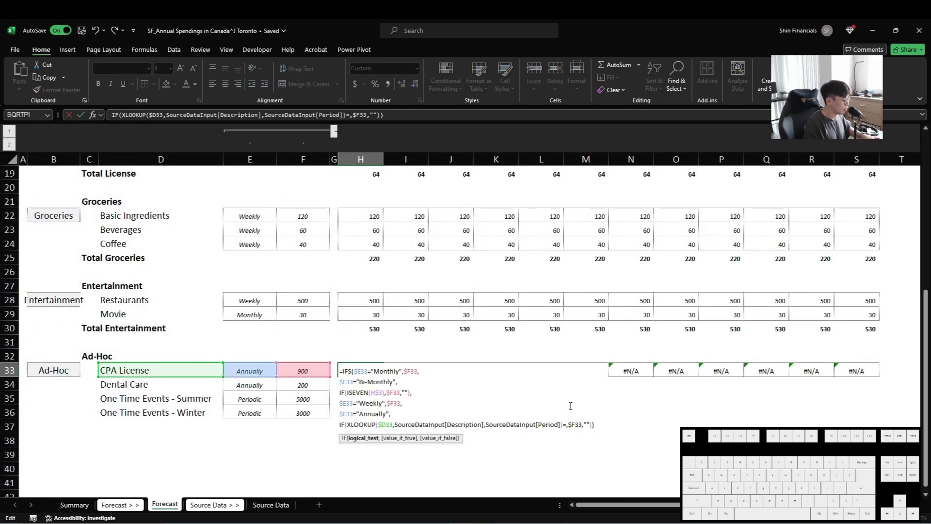
pyautogui.write('=')
pyautogui.scroll(6, 485, 340)
pyautogui.click(360, 214)
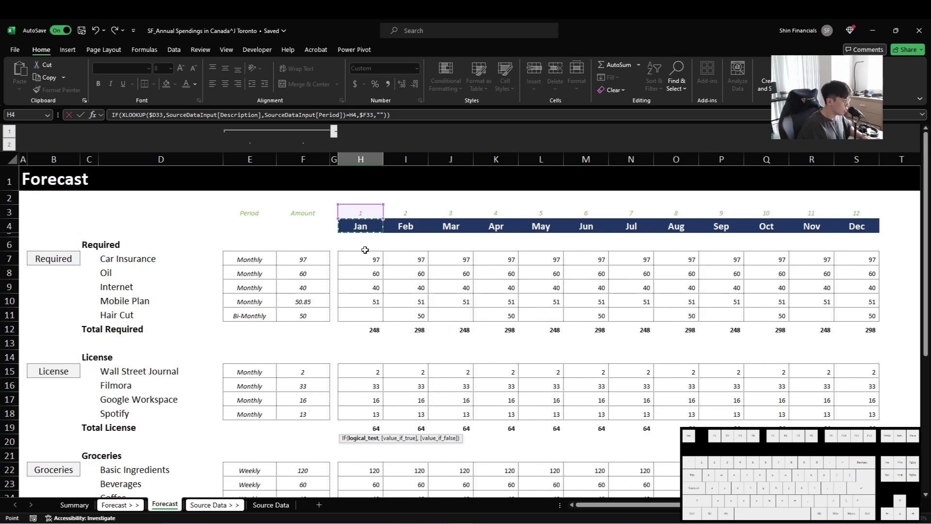
pyautogui.press('F4')
pyautogui.press('F4')
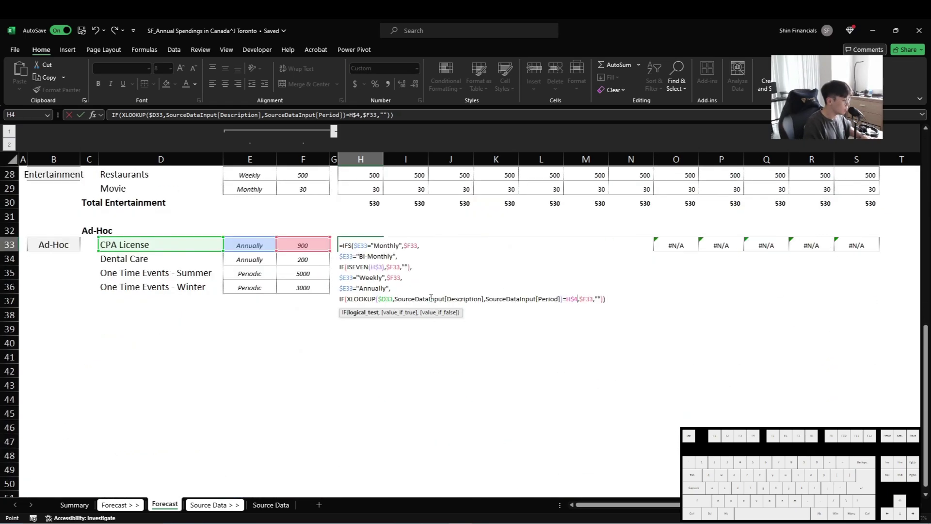
pyautogui.hotkey('ctrl', 'Return')
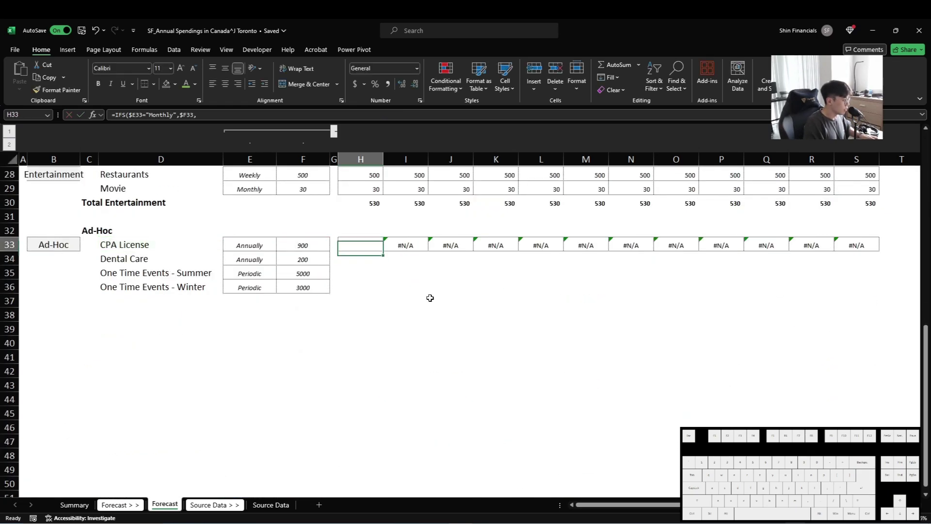
# - Abbreviate the Ad-Hoc Period entries in E19:E22 of the Source Data sheet to Feb, Jun, May and Nov
pyautogui.hotkey('ctrl', 'pagedown')
pyautogui.hotkey('ctrl', 'pagedown')
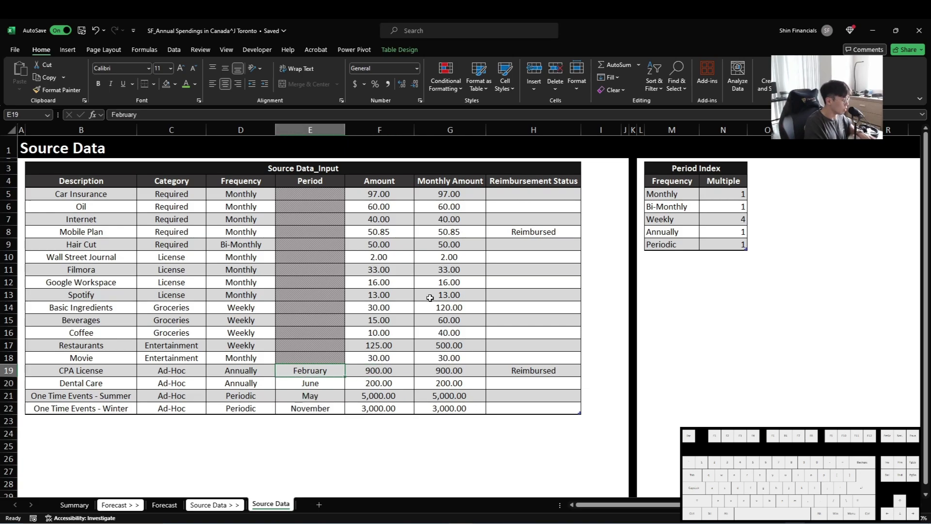
pyautogui.write('FEbb')
pyautogui.press('Return')
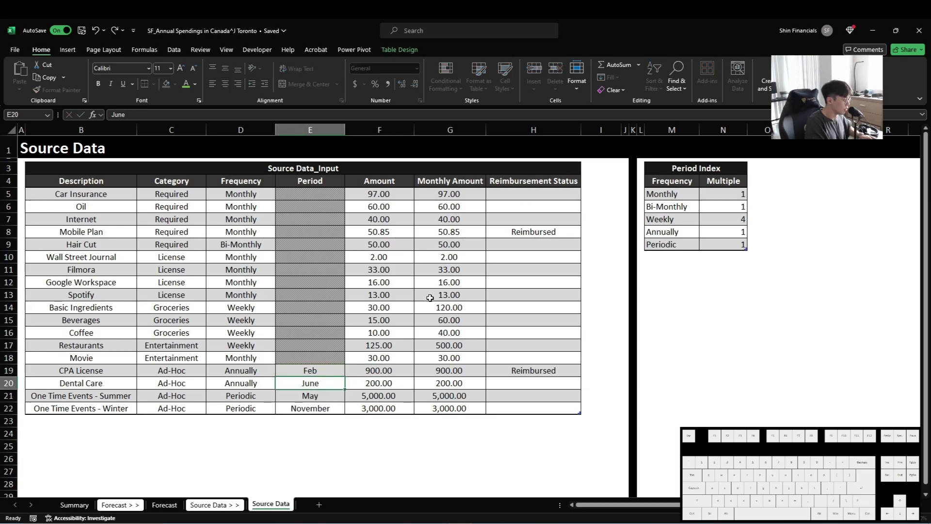
pyautogui.write('Jun')
pyautogui.press('Return')
pyautogui.write('May')
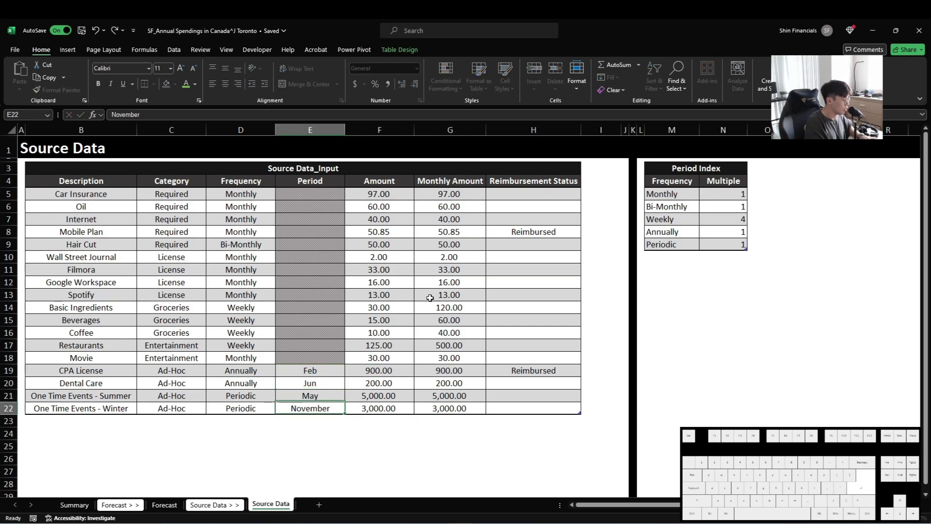
pyautogui.press('Return')
pyautogui.write('Nov')
pyautogui.press('Up')
pyautogui.press('Up')
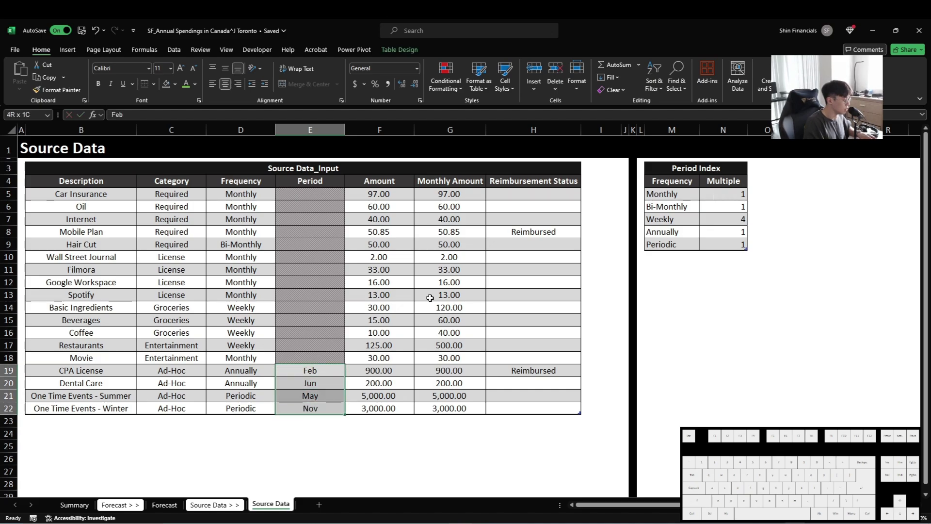
# - Copy the H33 formula on the Forecast sheet across the CPA License row through December
pyautogui.hotkey('ctrl', 'pageup')
pyautogui.hotkey('ctrl', 'pageup')
pyautogui.hotkey('ctrl', 'c')
pyautogui.hotkey('ctrl', 'shift', 'Right')
pyautogui.hotkey('ctrl', 'v')
pyautogui.press('Escape')
pyautogui.hotkey('ctrl', 'shift', 'Left')
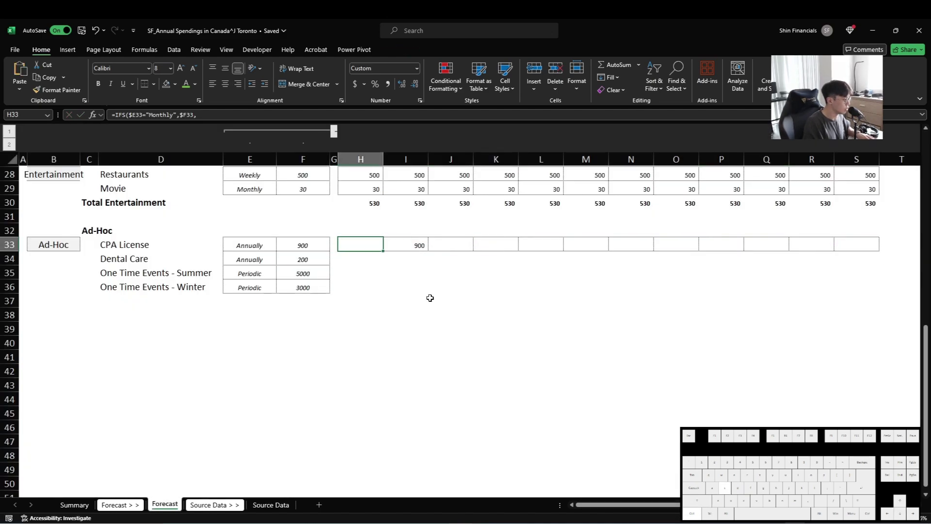
# - Copy the CPA License row's monthly formulas into the Dental Care row
pyautogui.press('Right')
pyautogui.press('Left')
pyautogui.hotkey('ctrl', 'shift', 'Right')
pyautogui.hotkey('ctrl', 'c')
pyautogui.press('Down')
pyautogui.hotkey('ctrl', 'v')
pyautogui.hotkey('ctrl', 'shift', 'Left')
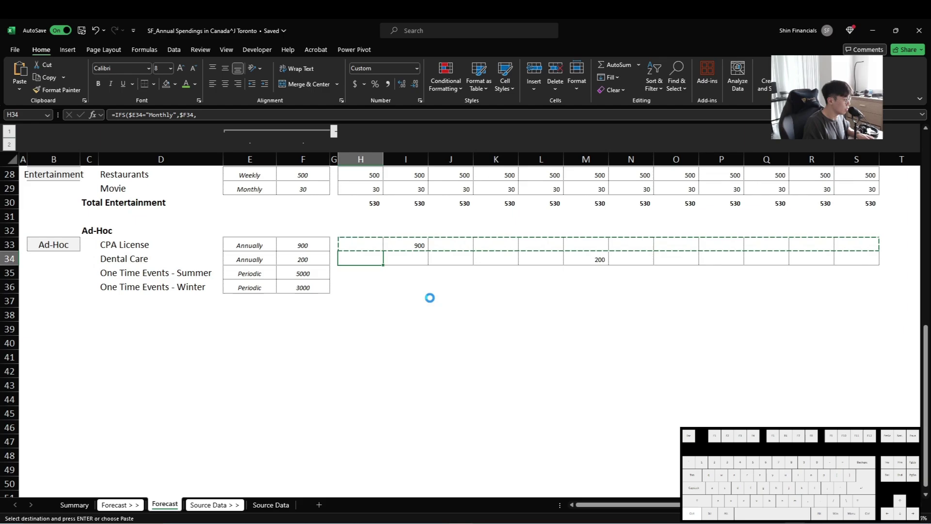
pyautogui.press('Escape')
# - Check the monthly values across the Dental Care row
pyautogui.press('Right')
pyautogui.press('Right')
pyautogui.press('Right')
pyautogui.press('Right')
pyautogui.press('Right')
pyautogui.press('Left')
pyautogui.press('Left')
pyautogui.press('Left')
pyautogui.press('Left')
pyautogui.press('Left')
pyautogui.press('Left')
pyautogui.press('Left')
pyautogui.press('Left')
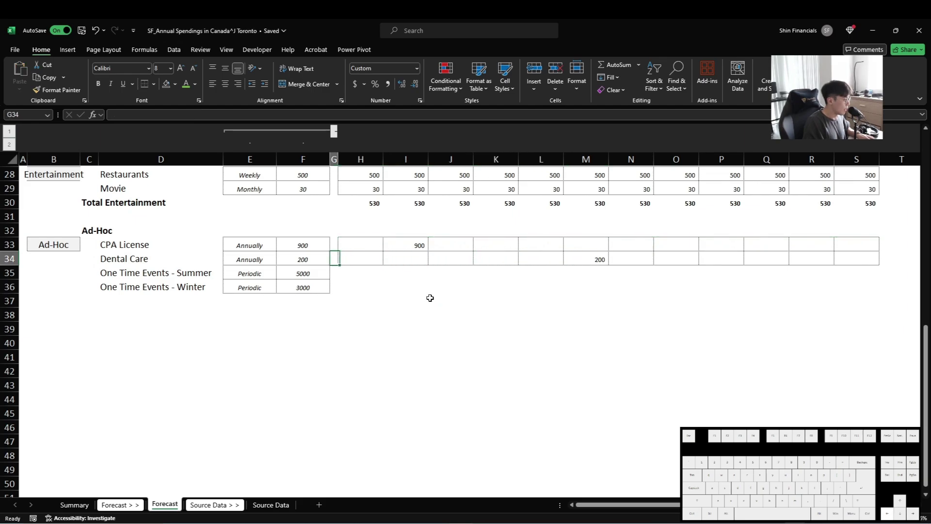
# - Copy the $E33="Annually" condition and its IF(XLOOKUP) result from within the H33 formula
pyautogui.press('Down')
pyautogui.press('Right')
pyautogui.press('Right')
pyautogui.press('Right')
pyautogui.press('Up')
pyautogui.press('Up')
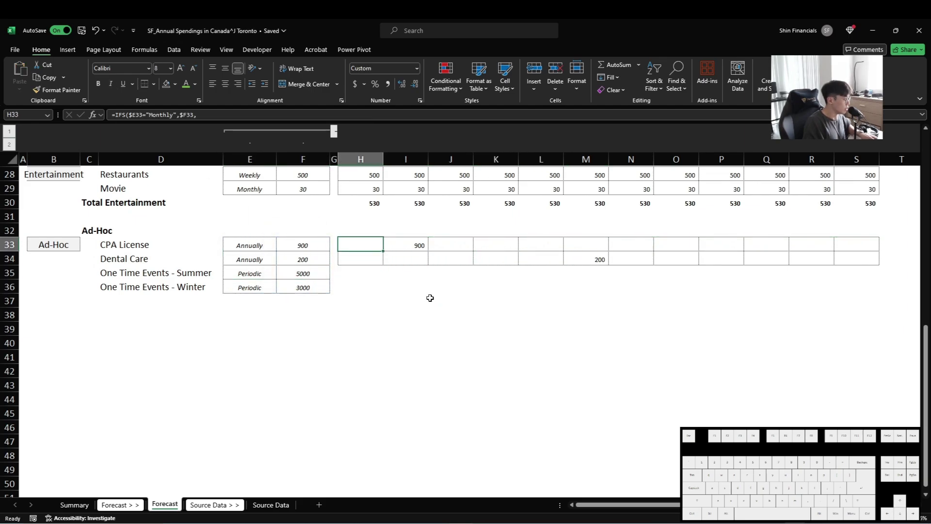
pyautogui.press('F2')
pyautogui.press('Up')
pyautogui.press('Home')
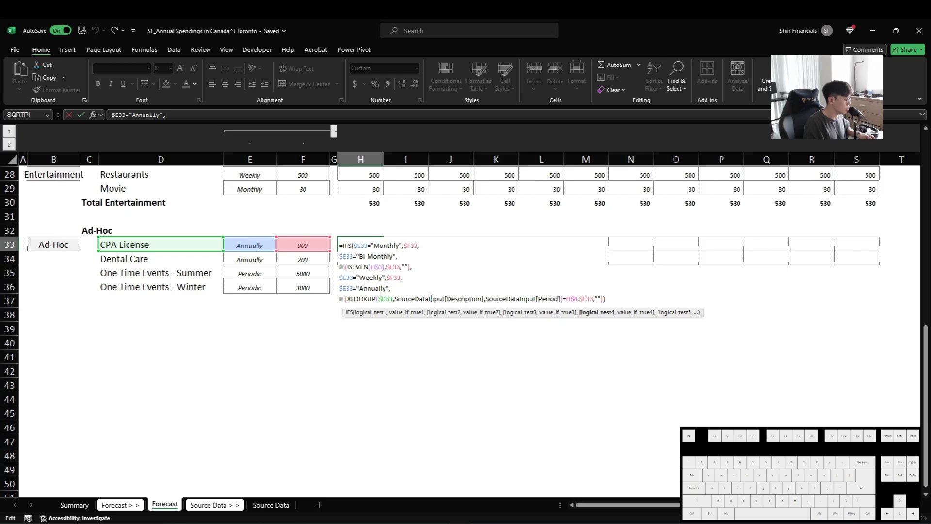
pyautogui.hotkey('shift', 'Down')
pyautogui.hotkey('shift', 'End')
pyautogui.hotkey('ctrl', 'c')
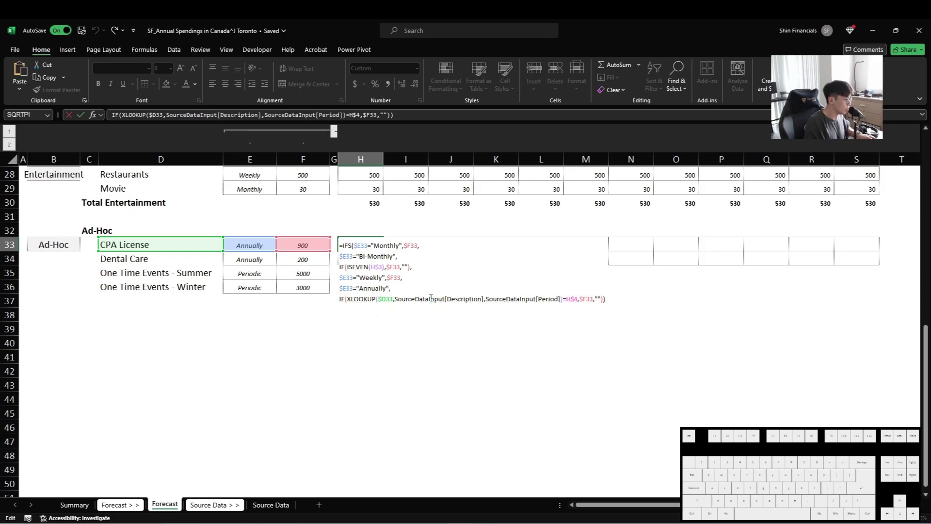
# - Paste the copied clause as another IFS condition in H33 and change its frequency to "Periodic"
pyautogui.press('Right')
pyautogui.write(',')
pyautogui.hotkey('alt', 'Return')
pyautogui.hotkey('ctrl', 'v')
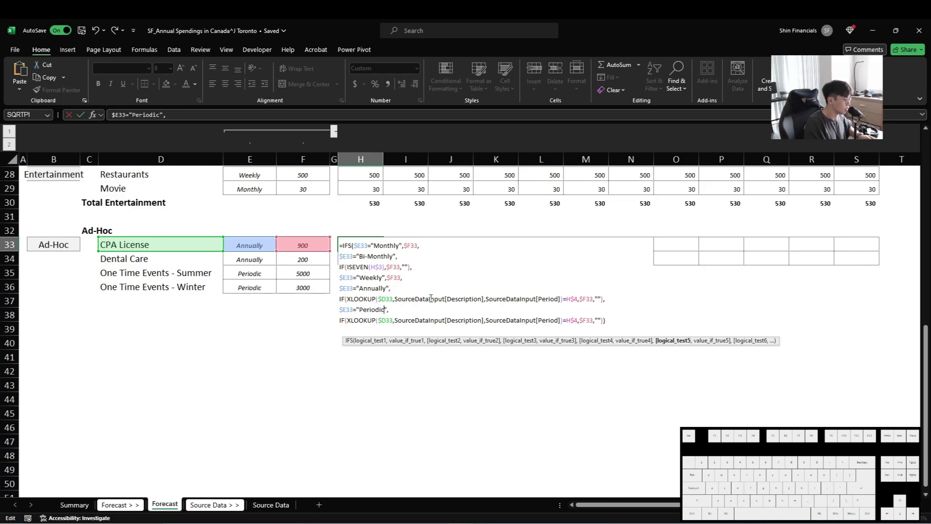
pyautogui.press('Return')
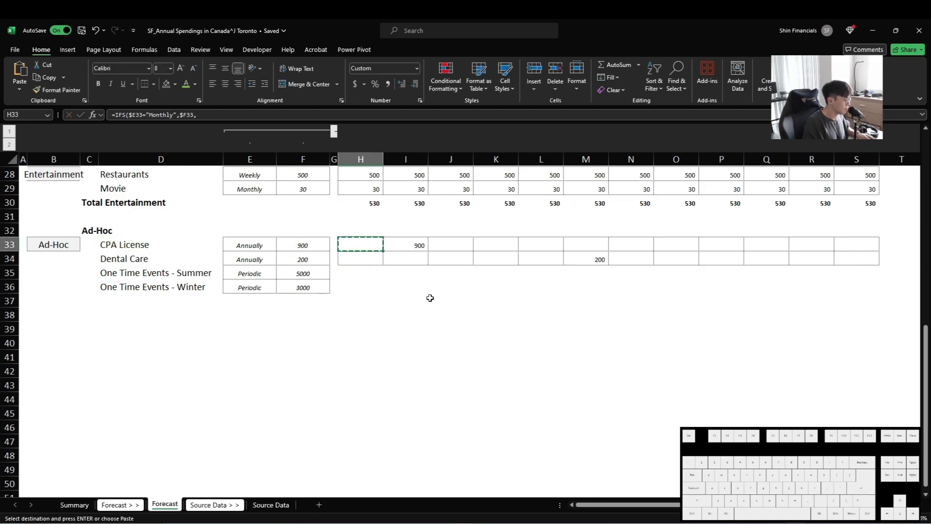
# - Paste the updated H33 formula across the monthly cells of the CPA License and Dental Care rows
pyautogui.hotkey('ctrl', 'shift', 'Right')
pyautogui.hotkey('ctrl', 'shift', 'Down')
pyautogui.hotkey('ctrl', 'v')
pyautogui.press('Left')
pyautogui.press('Right')
# - Copy the CPA License row's monthly formulas into the One Time Events - Summer and Winter rows
pyautogui.hotkey('ctrl', 'shift', 'Right')
pyautogui.hotkey('ctrl', 'c')
pyautogui.press('Down')
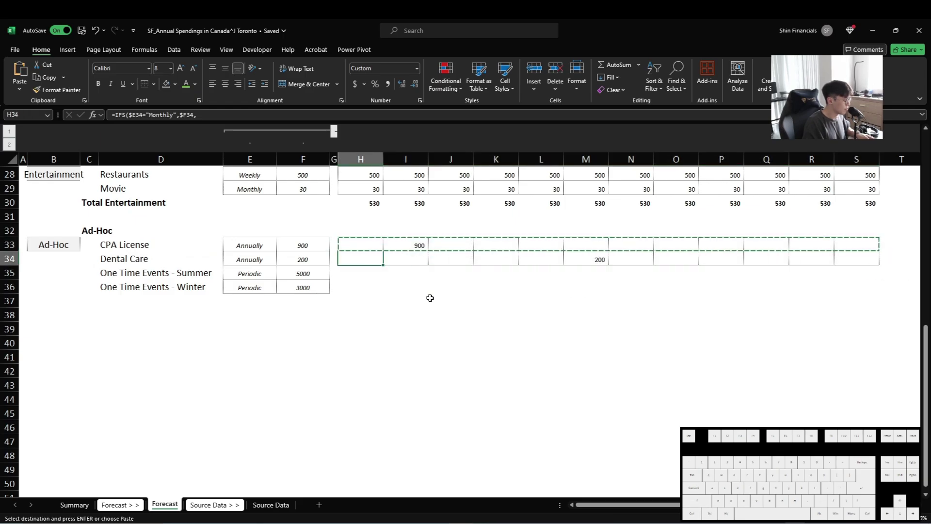
pyautogui.press('Down')
pyautogui.hotkey('shift', 'Down')
pyautogui.hotkey('ctrl', 'v')
pyautogui.press('Escape')
# - Review the monthly amounts in H33:S36 against each Ad-Hoc item's frequency and amount
pyautogui.hotkey('ctrl', 'Right')
pyautogui.press('Down')
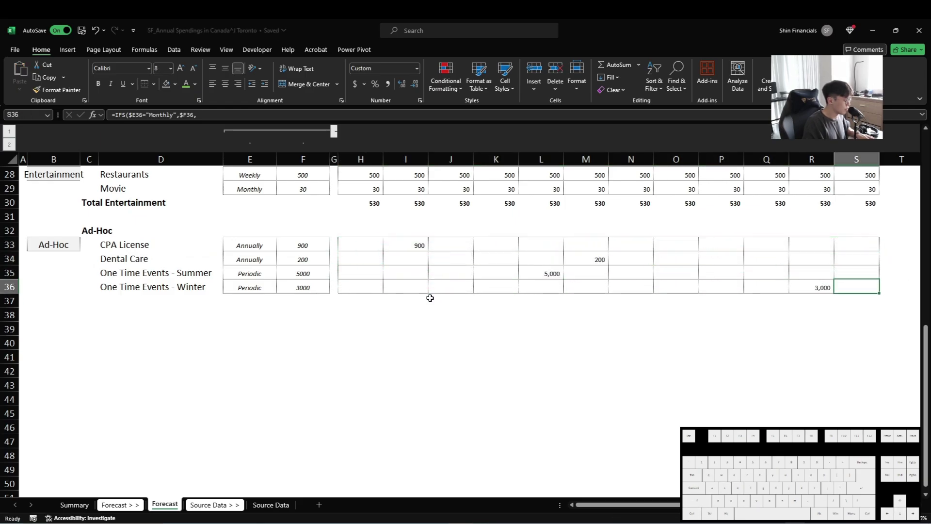
pyautogui.hotkey('ctrl', 'Left')
pyautogui.hotkey('ctrl', 'Left')
pyautogui.hotkey('ctrl', 'Left')
pyautogui.press('Left')
pyautogui.press('Right')
pyautogui.press('Right')
pyautogui.press('Right')
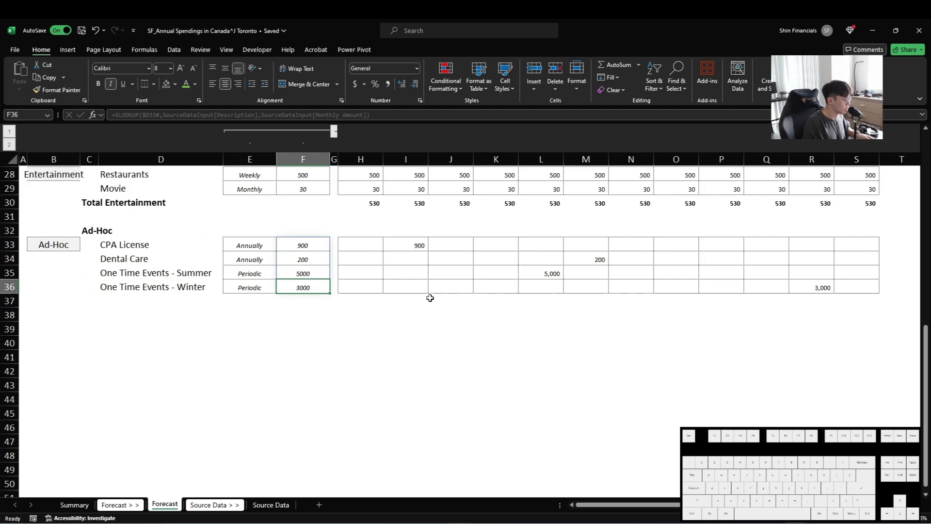
pyautogui.press('Right')
pyautogui.press('Right')
pyautogui.press('Right')
pyautogui.press('Up')
pyautogui.press('Up')
pyautogui.press('Up')
pyautogui.press('Left')
pyautogui.hotkey('ctrl', 'shift', 'Right')
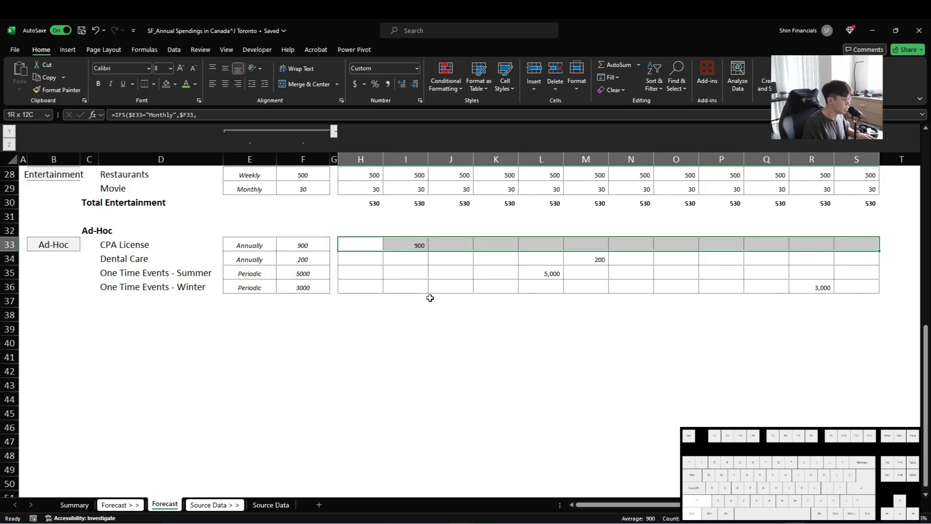
pyautogui.hotkey('ctrl', 'shift', 'Down')
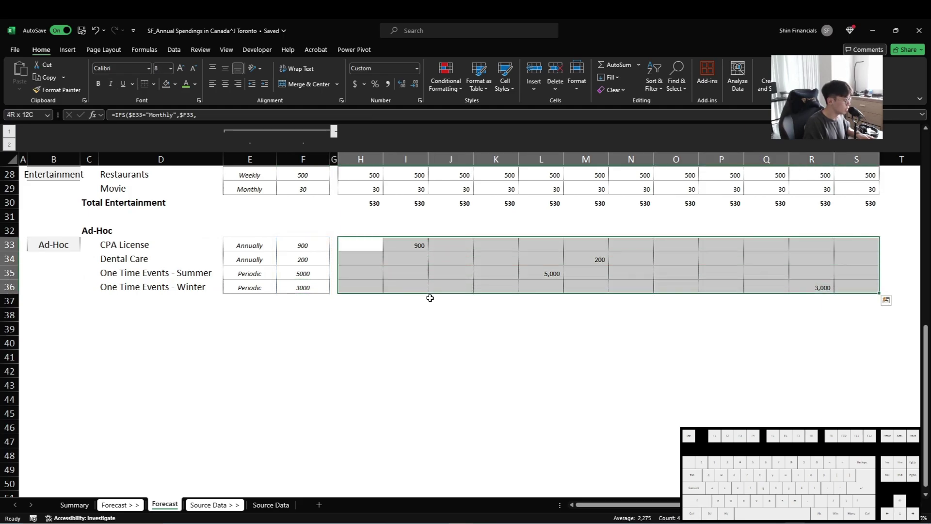
# - Copy the Ad-Hoc heading to C37 below the last item and change its text to "Total Ad-Hoc"
pyautogui.press('Left')
pyautogui.press('Left')
pyautogui.press('Down')
pyautogui.press('Down')
pyautogui.press('Down')
pyautogui.press('Down')
pyautogui.press('Left')
pyautogui.press('Left')
pyautogui.press('Left')
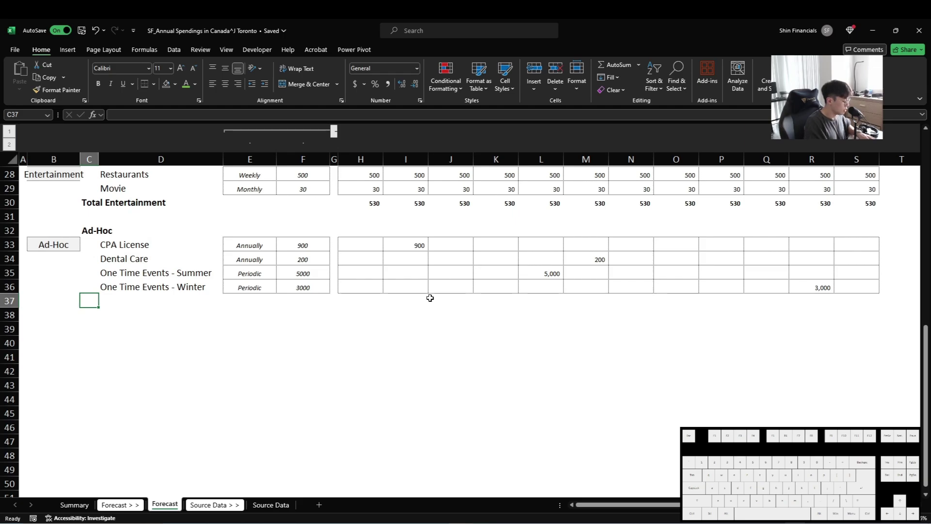
pyautogui.press('Up')
pyautogui.press('Up')
pyautogui.press('Up')
pyautogui.press('Up')
pyautogui.press('Up')
pyautogui.hotkey('ctrl', 'c')
pyautogui.press('Down')
pyautogui.press('Down')
pyautogui.press('Down')
pyautogui.press('Down')
pyautogui.press('Down')
pyautogui.hotkey('ctrl', 'v')
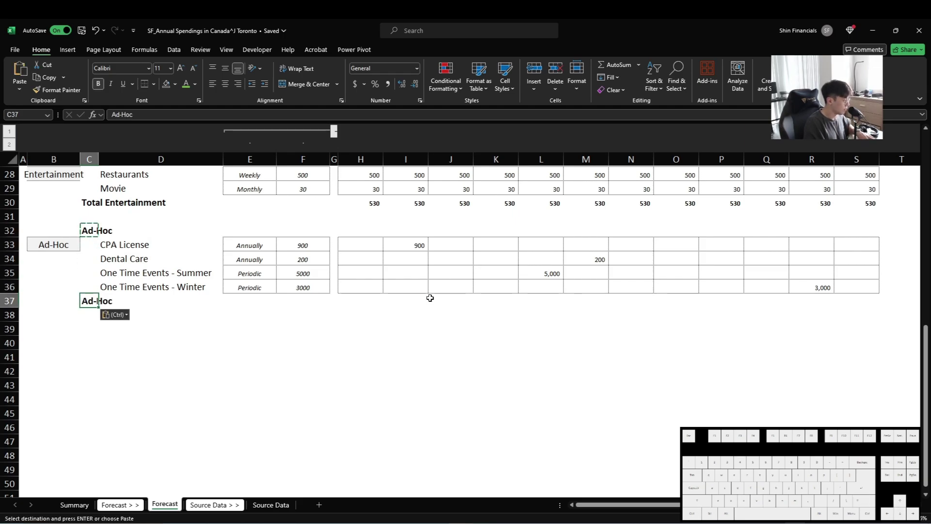
pyautogui.write('Total Ad-Hoc')
pyautogui.press('Return')
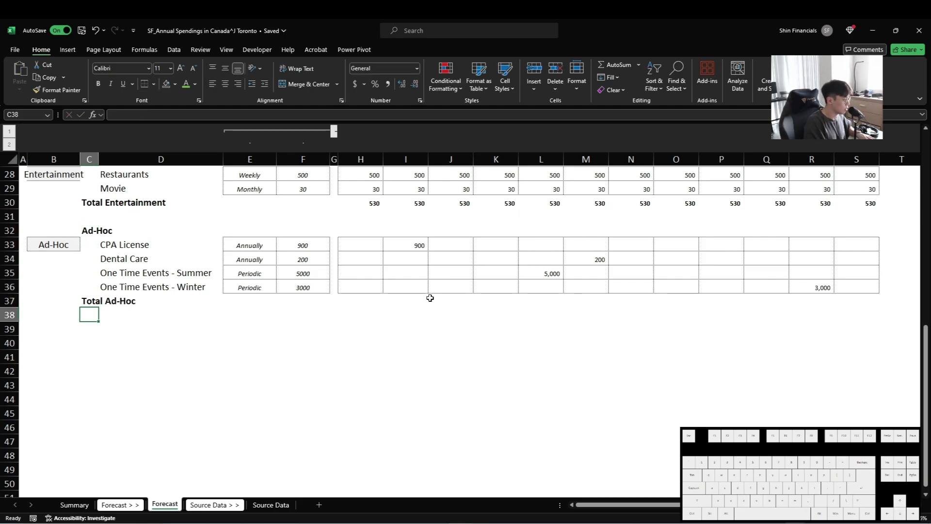
# - Try an automatic sum for January in H37 of the Total Ad-Hoc row
pyautogui.press('Up')
pyautogui.press('Right')
pyautogui.press('Right')
pyautogui.press('Right')
pyautogui.press('Right')
pyautogui.press('Right')
pyautogui.hotkey('alt', '=')
pyautogui.press('Return')
pyautogui.press('Up')
pyautogui.hotkey('ctrl', 'c')
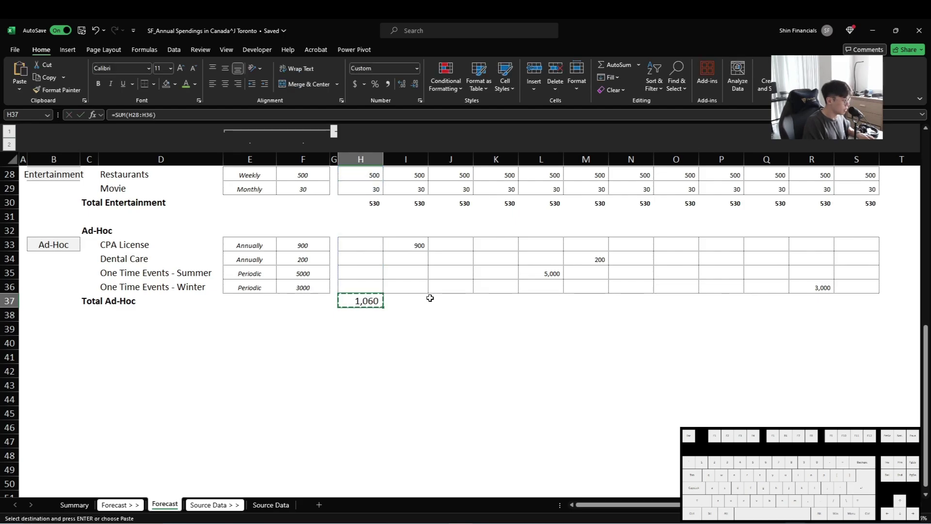
# - Enter a SUM formula in H37 that totals the four Ad-Hoc items in H33:H36
pyautogui.write('=sum(')
pyautogui.press('Up')
pyautogui.hotkey('shift', 'Up')
pyautogui.hotkey('shift', 'Up')
pyautogui.hotkey('shift', 'Up')
pyautogui.press('Return')
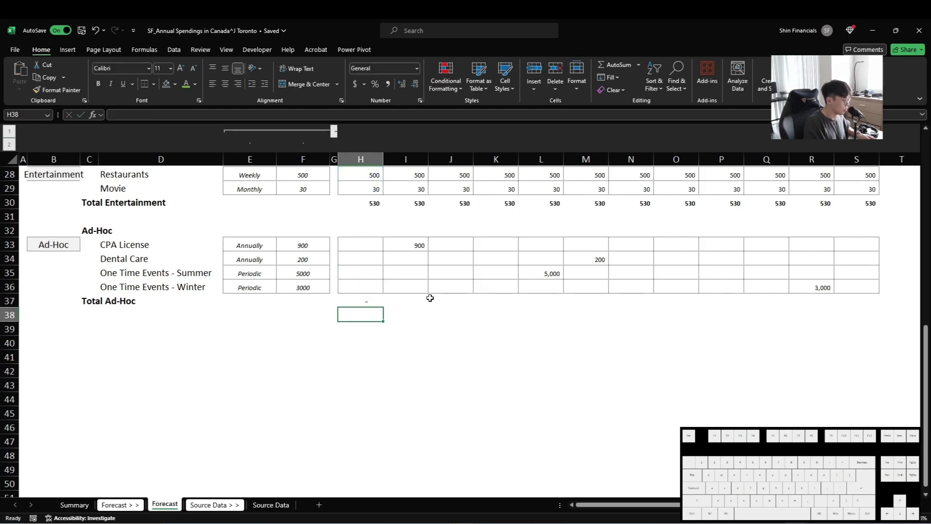
# - Copy the January Ad-Hoc total in H37 across the remaining months through S37
pyautogui.press('Up')
pyautogui.hotkey('ctrl', 'c')
pyautogui.press('Up')
pyautogui.hotkey('ctrl', 'Right')
pyautogui.press('Right')
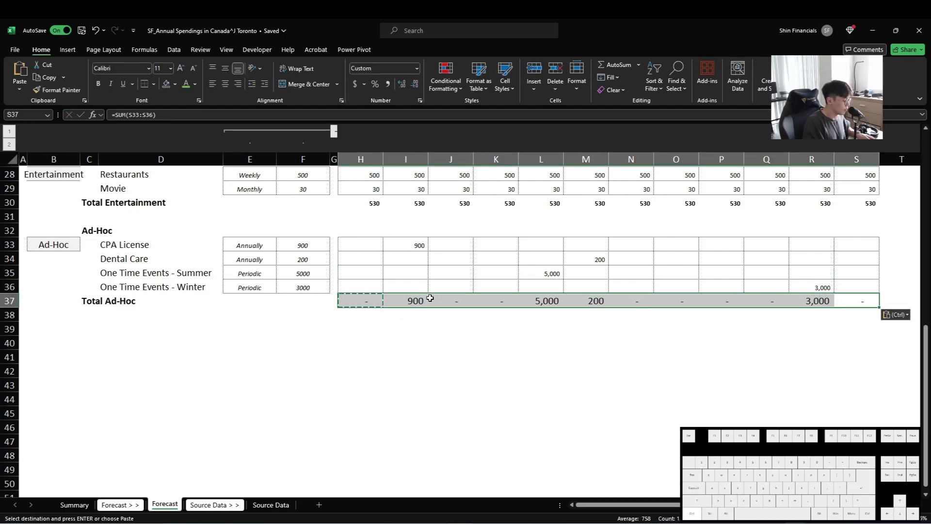
# - Apply only the formatting of the Total Entertainment row's monthly cells to the Total Ad-Hoc monthly cells
pyautogui.hotkey('ctrl', 'Left')
pyautogui.hotkey('ctrl', 'Up')
pyautogui.hotkey('ctrl', 'Up')
pyautogui.hotkey('ctrl', 'shift', 'Right')
pyautogui.hotkey('ctrl', 'c')
pyautogui.hotkey('ctrl', 'Down')
pyautogui.hotkey('ctrl', 'Down')
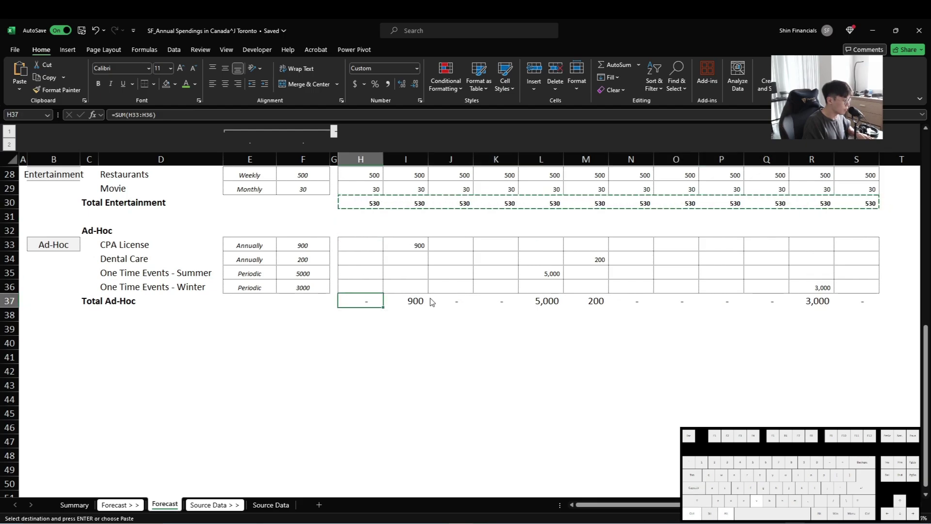
pyautogui.hotkey('ctrl', 'alt', 'v')
pyautogui.press('t')
pyautogui.press('Return')
pyautogui.press('Escape')
# - Copy the CPA License row's monthly formulas and paste them into the Restaurants and Movie rows, H28:S29
pyautogui.scroll(4, 305, 332)
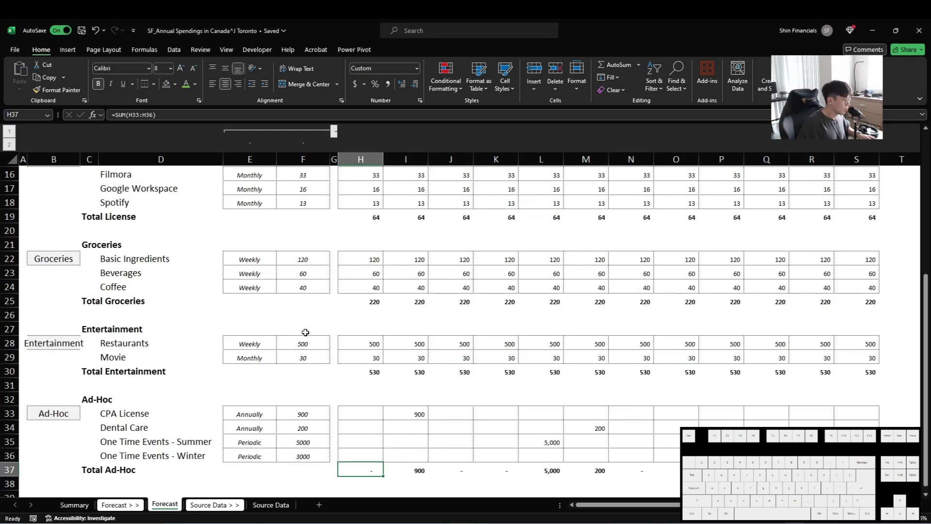
pyautogui.click(367, 399)
pyautogui.press('Down')
pyautogui.hotkey('ctrl', 'shift', 'Right')
pyautogui.hotkey('ctrl', 'c')
pyautogui.press('Up')
pyautogui.press('Up')
pyautogui.press('Up')
pyautogui.press('Up')
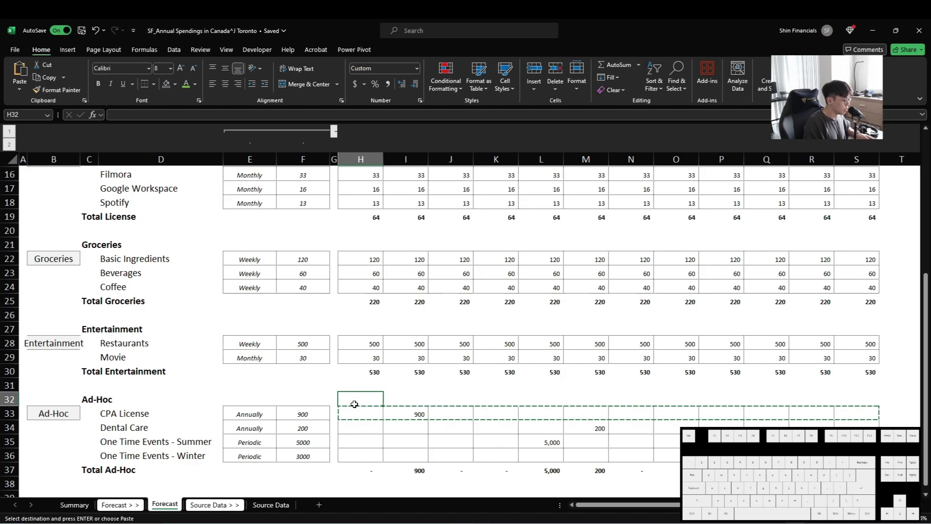
pyautogui.hotkey('shift', 'Up')
pyautogui.hotkey('ctrl', 'shift', 'Right')
pyautogui.press('F4')
# - Paste the copied monthly formulas into the three Groceries item rows, H22:S24
pyautogui.press('Up')
pyautogui.press('Up')
pyautogui.press('Up')
pyautogui.press('Up')
pyautogui.press('Up')
pyautogui.hotkey('shift', 'Up')
pyautogui.hotkey('shift', 'Up')
pyautogui.hotkey('ctrl', 'shift', 'Right')
pyautogui.press('F4')
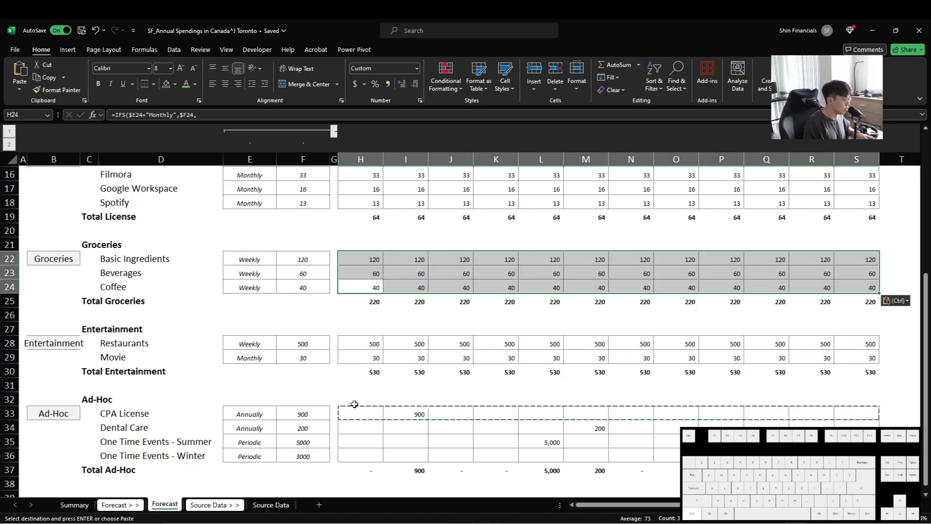
# - Paste the copied monthly formulas into the four License item rows, H15:S18
pyautogui.hotkey('ctrl', 'Up')
pyautogui.hotkey('ctrl', 'Up')
pyautogui.hotkey('ctrl', 'Up')
pyautogui.hotkey('ctrl', 'Up')
pyautogui.hotkey('ctrl', 'Down')
pyautogui.hotkey('ctrl', 'shift', 'Down')
pyautogui.hotkey('shift', 'Up')
pyautogui.hotkey('ctrl', 'shift', 'Right')
pyautogui.press('F4')
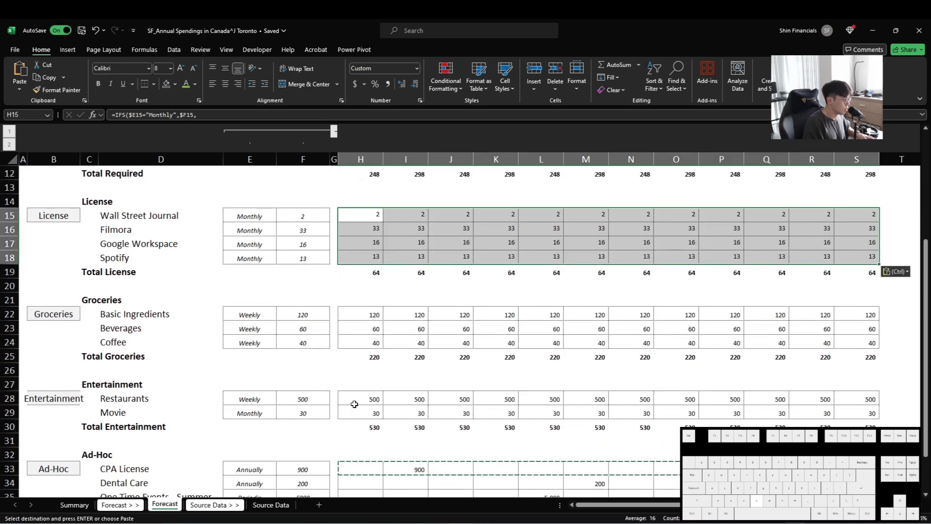
# - Paste the copied monthly formulas into the five Required item rows, H7:S11, and end the copy mode
pyautogui.hotkey('ctrl', 'Up')
pyautogui.hotkey('ctrl', 'Up')
pyautogui.hotkey('ctrl', 'Up')
pyautogui.click(375, 321)
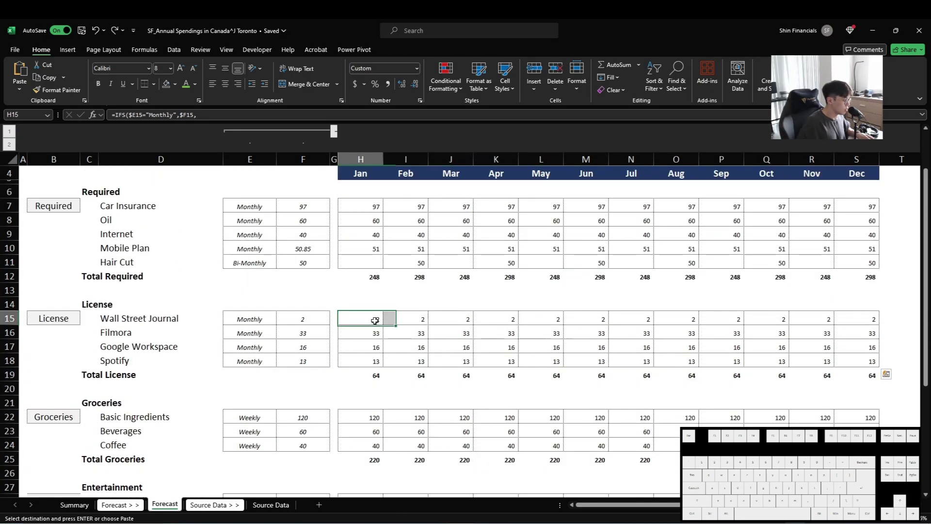
pyautogui.hotkey('ctrl', 'Up')
pyautogui.hotkey('ctrl', 'Up')
pyautogui.hotkey('ctrl', 'shift', 'Down')
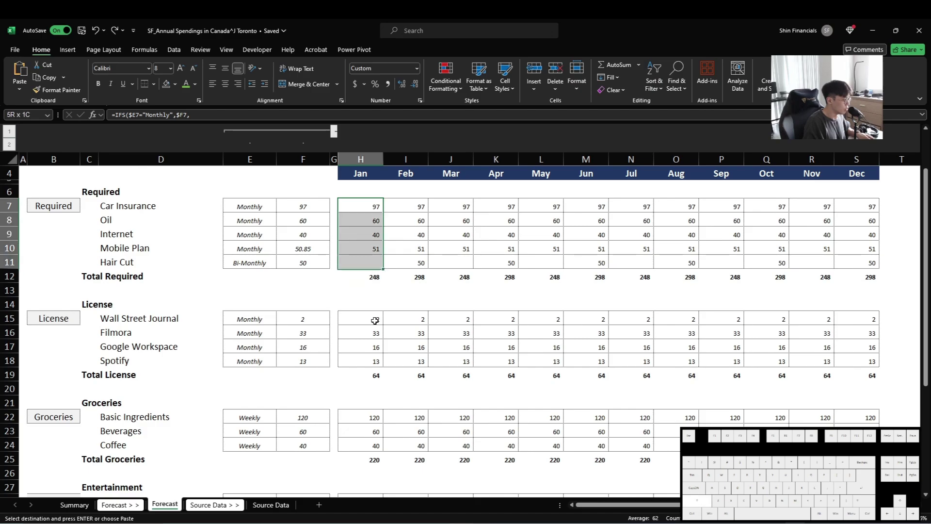
pyautogui.press('F4')
pyautogui.hotkey('ctrl', 'q')
pyautogui.press('Escape')
pyautogui.hotkey('ctrl', 'shift', 'Right')
pyautogui.hotkey('ctrl', 'v')
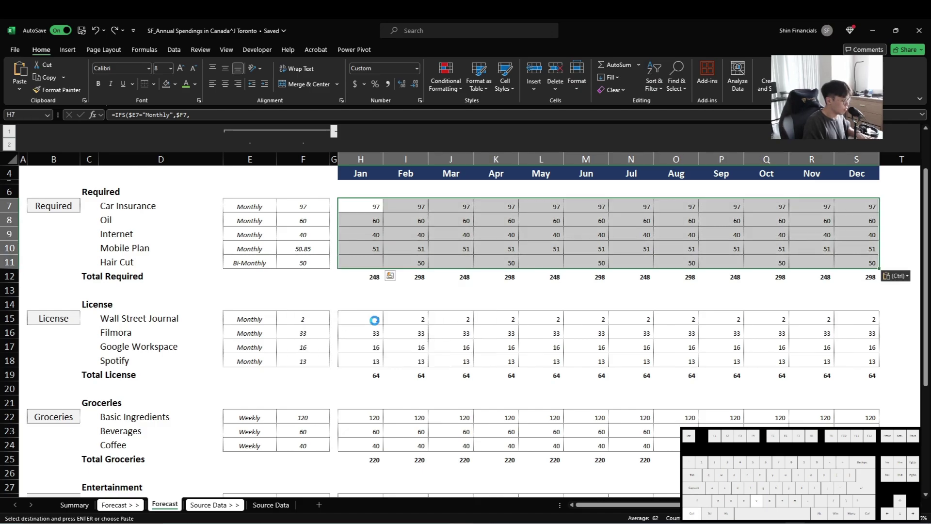
pyautogui.press('Up')
pyautogui.press('Down')
pyautogui.press('Escape')
pyautogui.scroll(-7, 375, 321)
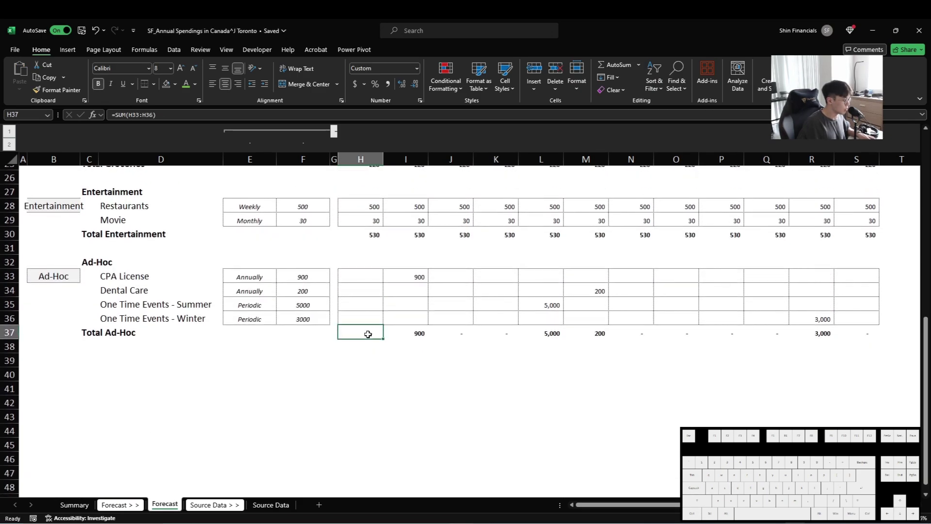
pyautogui.click(363, 356)
pyautogui.press('Up')
pyautogui.moveTo(357, 359); pyautogui.dragTo(840, 365)
pyautogui.click(839, 365)
# - Copy the Total Ad-Hoc label to C39 and replace its text with "Total Spendings"
pyautogui.click(97, 357)
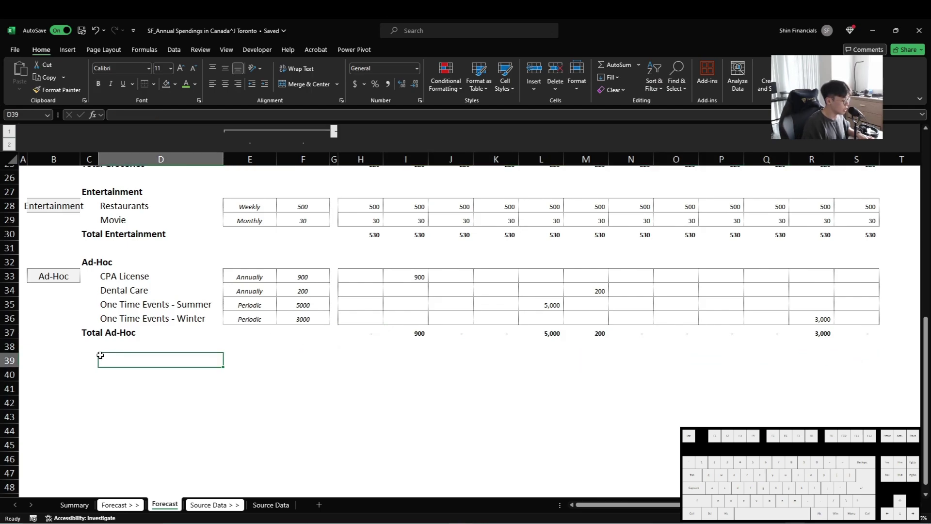
pyautogui.press('Up')
pyautogui.press('Up')
pyautogui.hotkey('ctrl', 'c')
pyautogui.press('Down')
pyautogui.press('Down')
pyautogui.hotkey('ctrl', 'v')
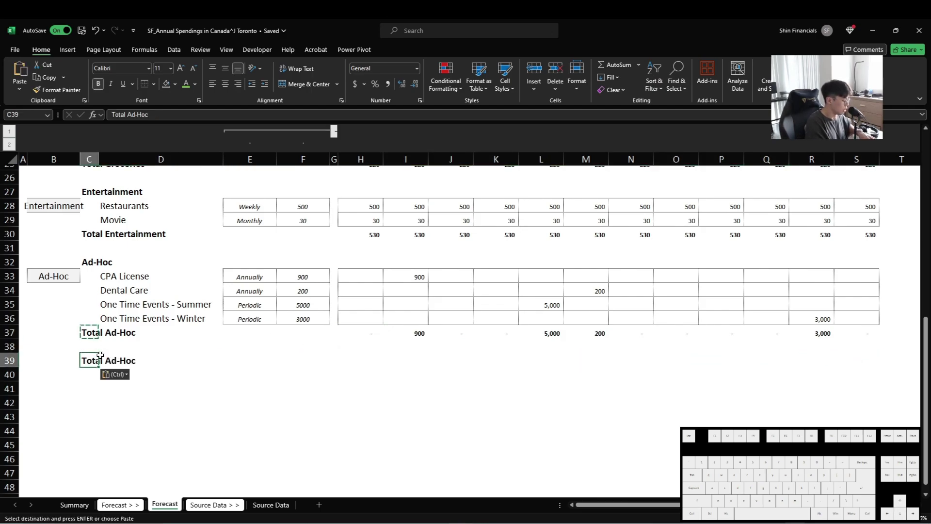
pyautogui.press('Escape')
pyautogui.press('BackSpace')
pyautogui.write('Tota')
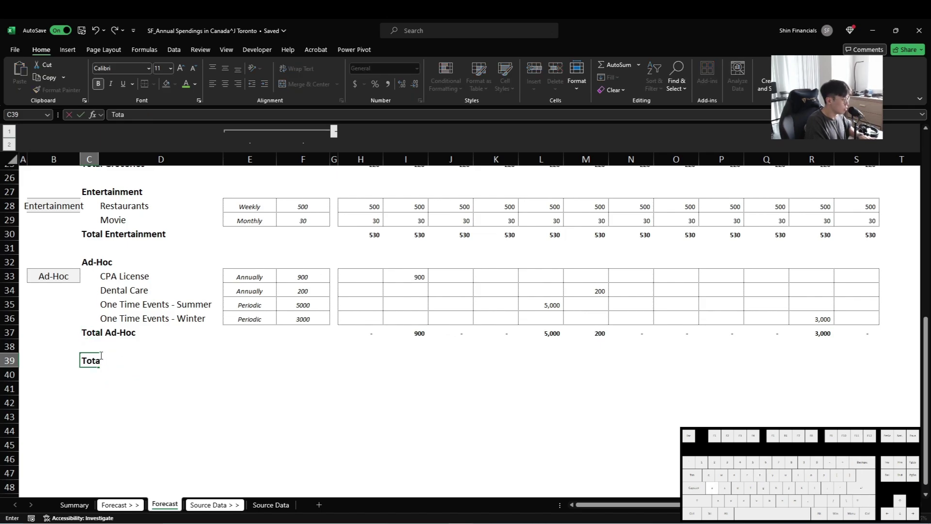
pyautogui.write('l Spendings')
pyautogui.press('Return')
pyautogui.press('Up')
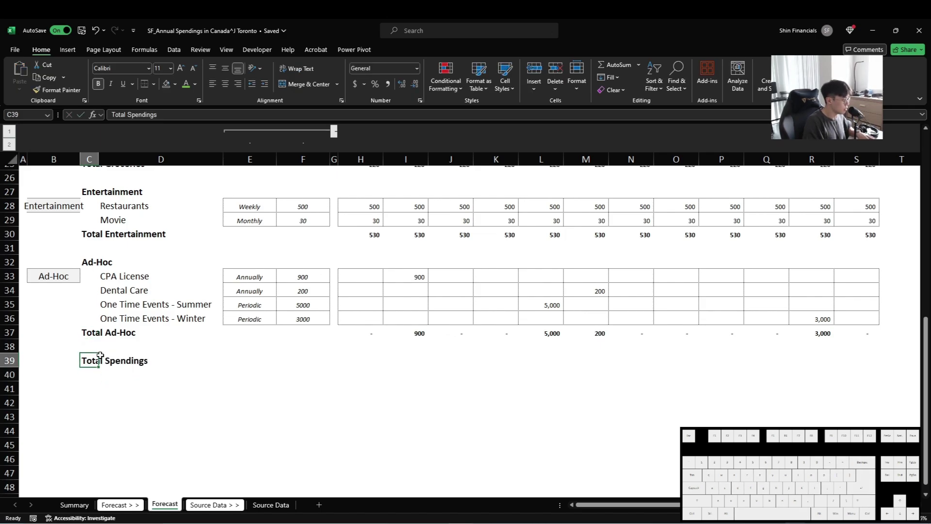
# - Add a top and thick bottom border to the Total Spendings monthly cells, H39:S39
pyautogui.press('Right')
pyautogui.press('Right')
pyautogui.press('Right')
pyautogui.press('Right')
pyautogui.press('Right')
pyautogui.hotkey('shift', 'Right')
pyautogui.hotkey('shift', 'Right')
pyautogui.hotkey('shift', 'Right')
pyautogui.hotkey('shift', 'Right')
pyautogui.hotkey('shift', 'Right')
pyautogui.hotkey('shift', 'Right')
pyautogui.hotkey('shift', 'Right')
pyautogui.hotkey('shift', 'Right')
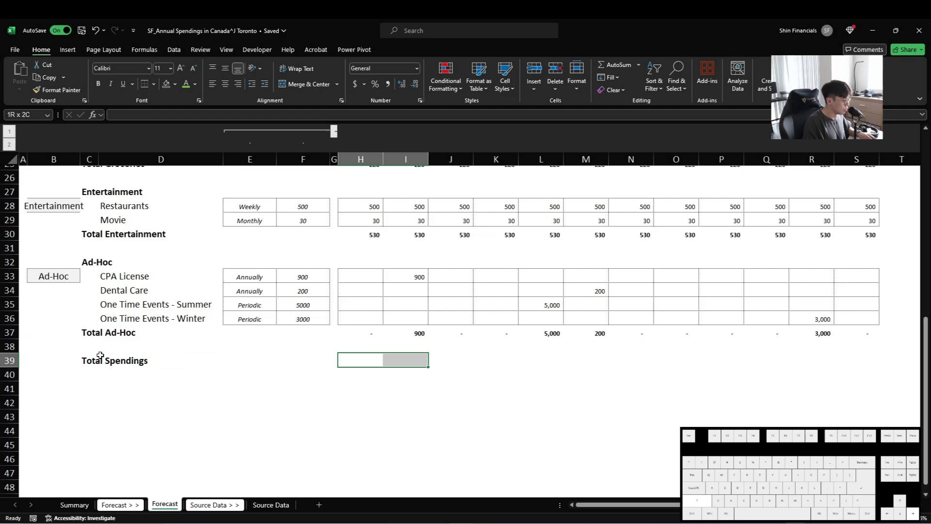
pyautogui.hotkey('shift', 'Right')
pyautogui.hotkey('shift', 'Right')
pyautogui.hotkey('shift', 'Right')
pyautogui.hotkey('alt', 'h')
pyautogui.press('b')
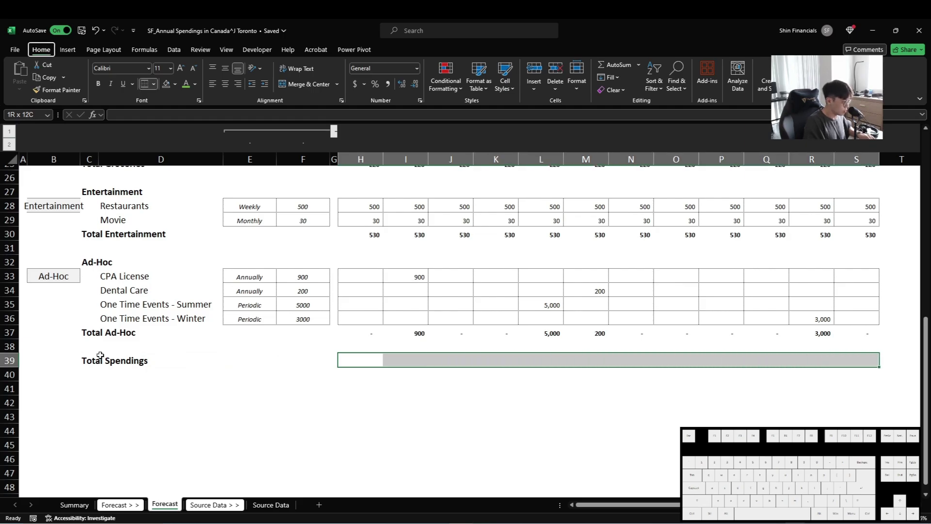
pyautogui.press('c')
# - Start a SUMIFS formula in the January Total Spendings cell H39 with the sum range H$6:H$37
pyautogui.press('Left')
pyautogui.press('Right')
pyautogui.write('=sumifs(')
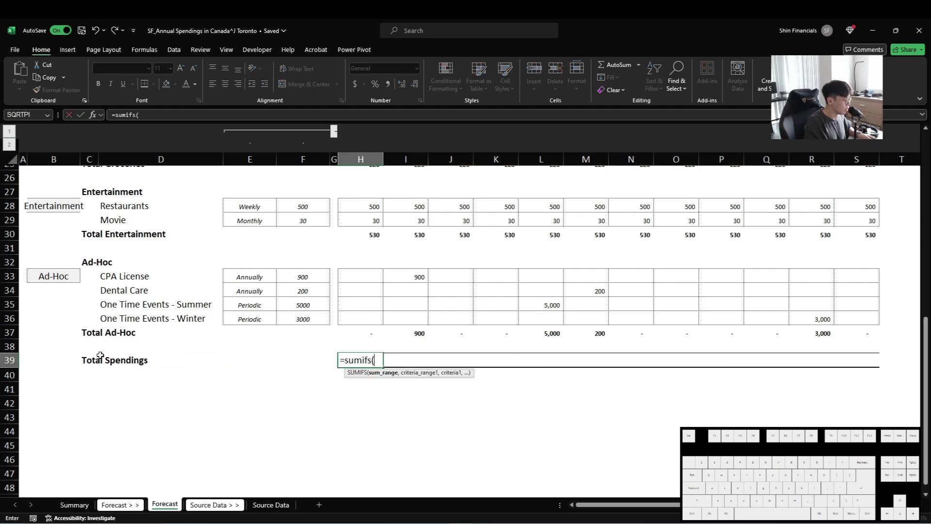
pyautogui.press('Up')
pyautogui.press('Up')
pyautogui.hotkey('shift', 'Up')
pyautogui.hotkey('shift', 'Up')
pyautogui.hotkey('shift', 'Up')
pyautogui.hotkey('shift', 'Up')
pyautogui.hotkey('ctrl', 'shift', 'Up')
pyautogui.hotkey('ctrl', 'shift', 'Up')
pyautogui.hotkey('ctrl', 'shift', 'Up')
pyautogui.hotkey('ctrl', 'shift', 'Up')
pyautogui.hotkey('ctrl', 'shift', 'Up')
pyautogui.hotkey('ctrl', 'shift', 'Up')
pyautogui.hotkey('ctrl', 'shift', 'Up')
pyautogui.hotkey('ctrl', 'shift', 'Up')
pyautogui.hotkey('ctrl', 'shift', 'Up')
pyautogui.hotkey('ctrl', 'shift', 'Up')
pyautogui.hotkey('ctrl', 'shift', 'Up')
pyautogui.hotkey('ctrl', 'shift', 'Down')
pyautogui.hotkey('ctrl', 'shift', 'Down')
pyautogui.hotkey('ctrl', 'shift', 'Down')
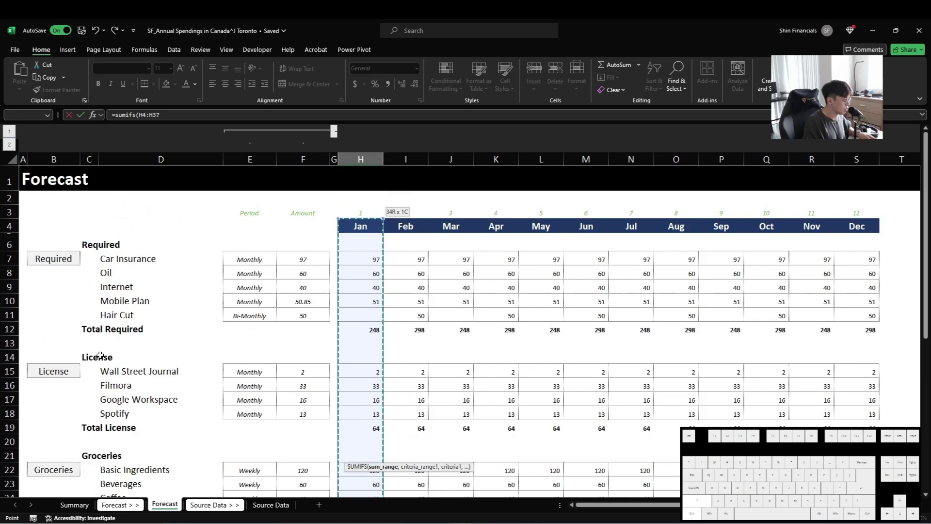
pyautogui.hotkey('shift', 'Up')
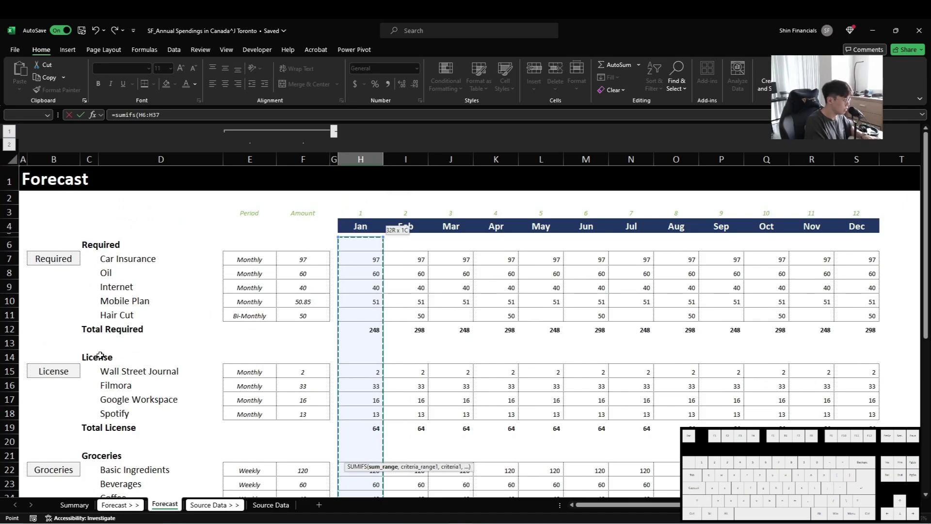
pyautogui.press('F4')
pyautogui.press('F4')
# - Add the row-locked label column range C$5:C$37 as the first criteria range of the SUMIFS formula
pyautogui.write(',')
pyautogui.press('Up')
pyautogui.press('Left')
pyautogui.press('Up')
pyautogui.press('Left')
pyautogui.press('Left')
pyautogui.press('Left')
pyautogui.press('Left')
pyautogui.press('Left')
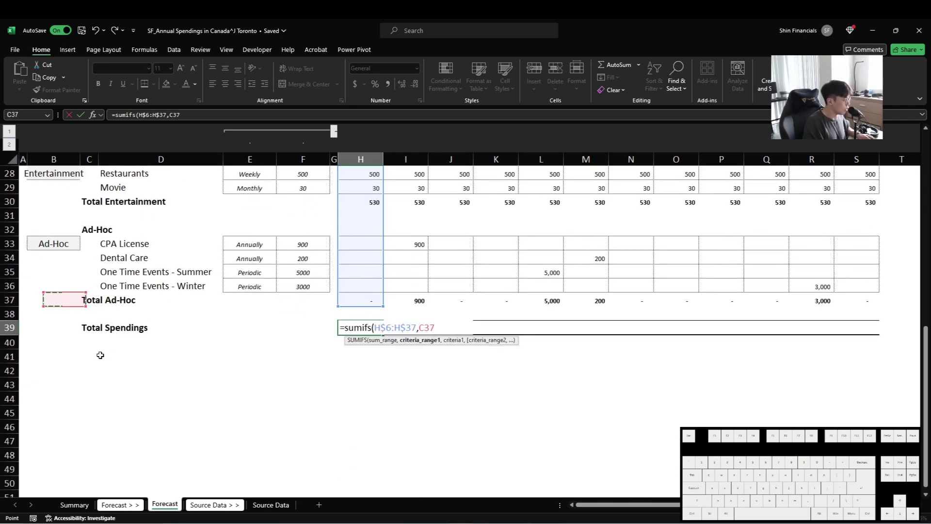
pyautogui.press('Right')
pyautogui.hotkey('shift', 'Up')
pyautogui.hotkey('shift', 'Up')
pyautogui.hotkey('shift', 'Up')
pyautogui.hotkey('shift', 'Up')
pyautogui.hotkey('shift', 'Up')
pyautogui.hotkey('ctrl', 'shift', 'Up')
pyautogui.hotkey('ctrl', 'shift', 'Up')
pyautogui.hotkey('ctrl', 'shift', 'Up')
pyautogui.hotkey('ctrl', 'shift', 'Up')
pyautogui.hotkey('ctrl', 'shift', 'Up')
pyautogui.hotkey('ctrl', 'shift', 'Up')
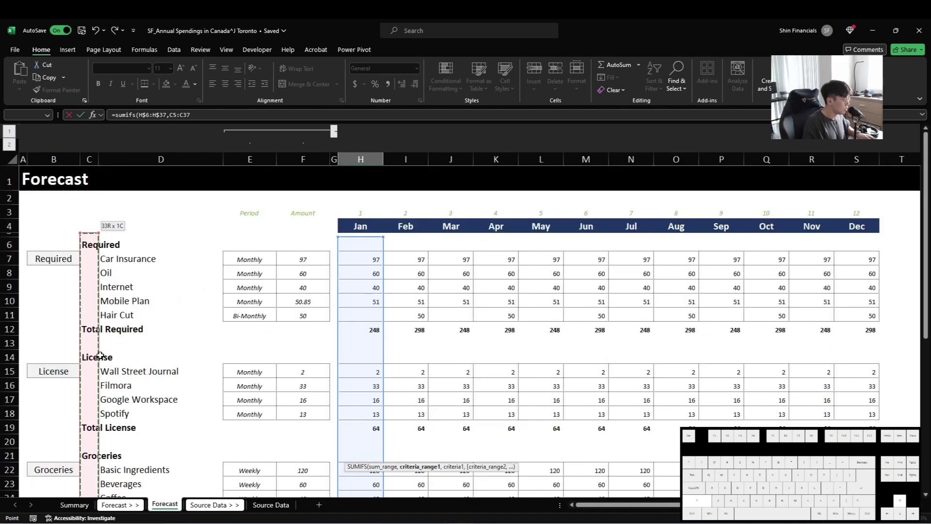
pyautogui.press('F4')
# - Complete the H39 SUMIFS formula with the non-blank criterion "<>"&""
pyautogui.write('<>')
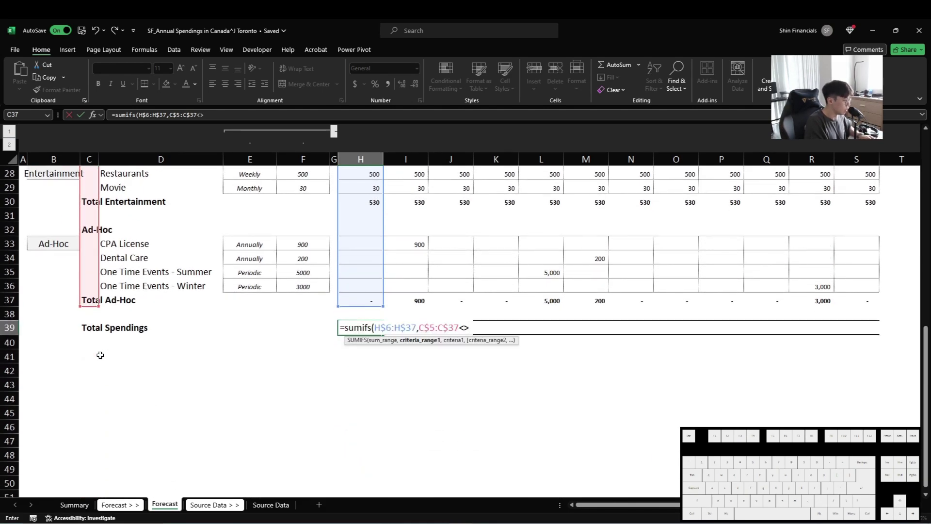
pyautogui.press('BackSpace')
pyautogui.press('BackSpace')
pyautogui.write(',"<>"&')
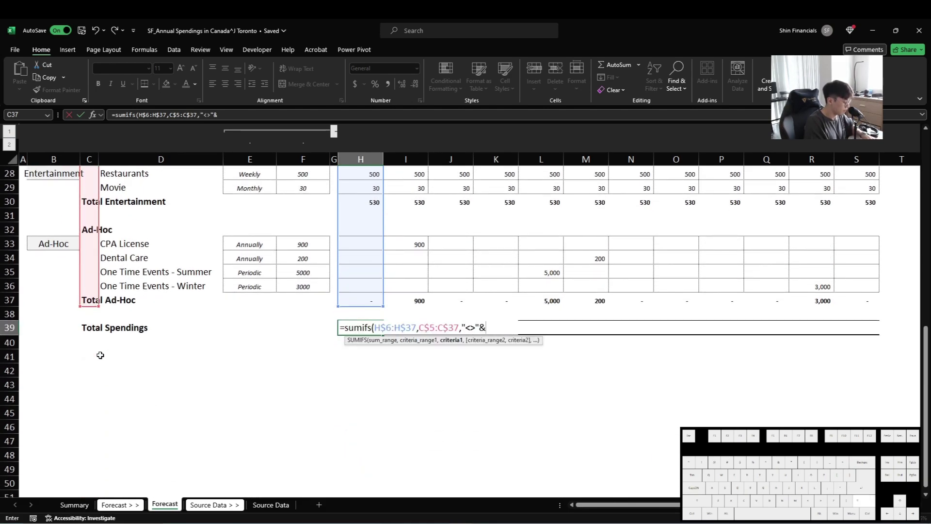
pyautogui.write('"")')
pyautogui.press('Return')
# - Correct the sum range in H39 to H$5:H$37 so that it matches the rows of the criteria range
pyautogui.press('Up')
pyautogui.press('F2')
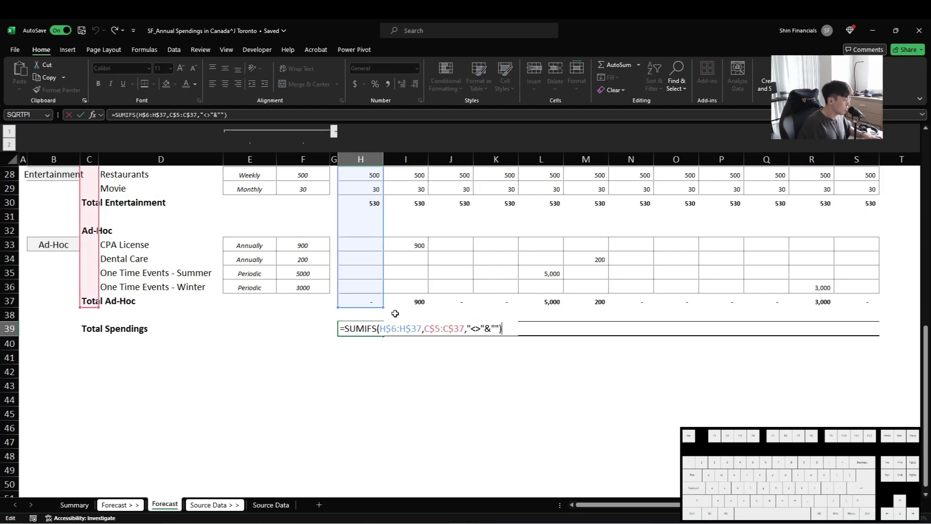
pyautogui.scroll(9, 358, 308)
pyautogui.scroll(-9, 398, 329)
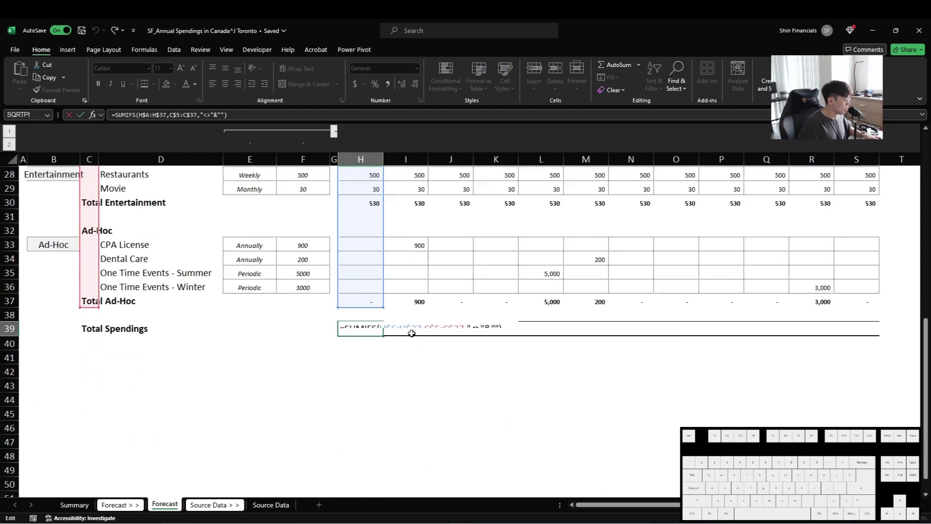
pyautogui.moveTo(393, 328); pyautogui.dragTo(454, 330)
pyautogui.click(441, 330)
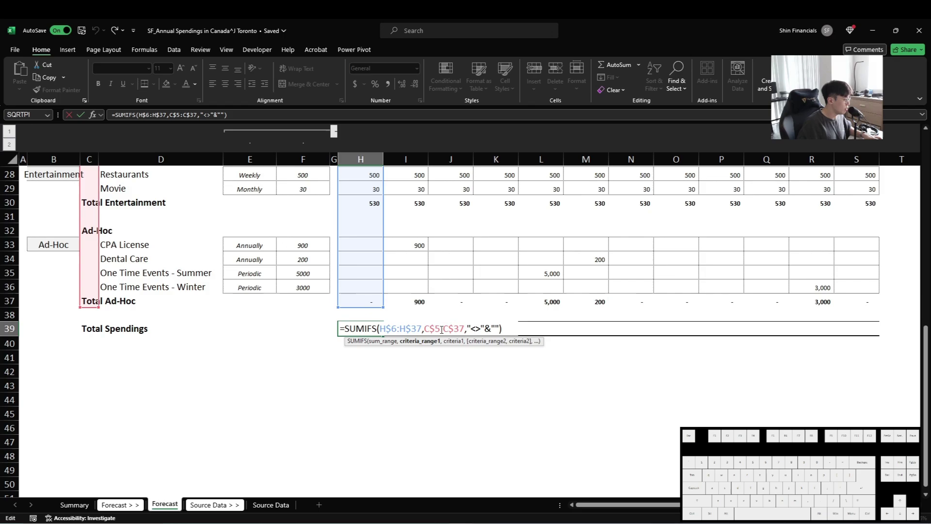
pyautogui.doubleClick(394, 328)
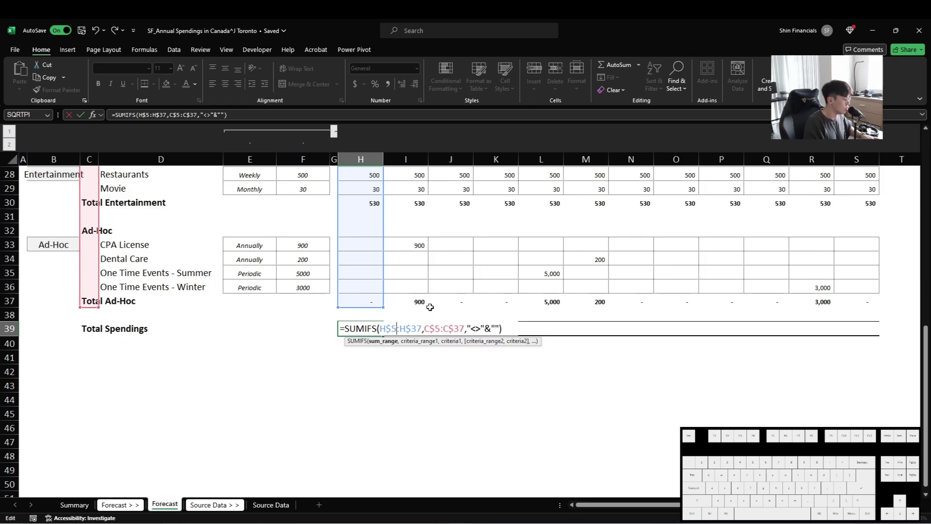
pyautogui.write('5')
pyautogui.hotkey('ctrl', 'Return')
# - Copy the January Total Spendings formula across all twelve months, H39:S39
pyautogui.hotkey('ctrl', 'c')
pyautogui.hotkey('shift', 'Right')
pyautogui.hotkey('shift', 'Right')
pyautogui.hotkey('shift', 'Right')
pyautogui.hotkey('shift', 'Right')
pyautogui.hotkey('shift', 'Right')
pyautogui.hotkey('shift', 'Right')
pyautogui.hotkey('shift', 'Right')
pyautogui.hotkey('shift', 'Right')
pyautogui.hotkey('shift', 'Right')
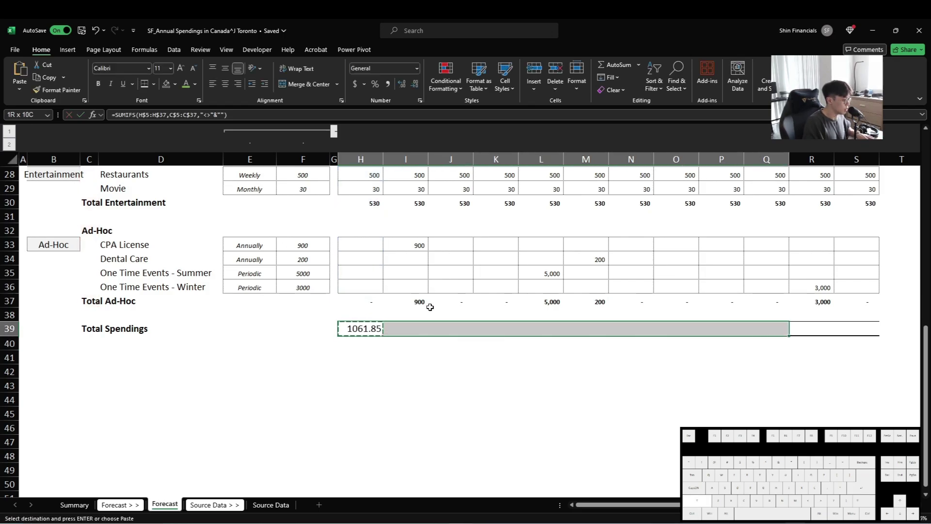
pyautogui.hotkey('shift', 'Right')
pyautogui.hotkey('shift', 'Right')
pyautogui.hotkey('ctrl', 'v')
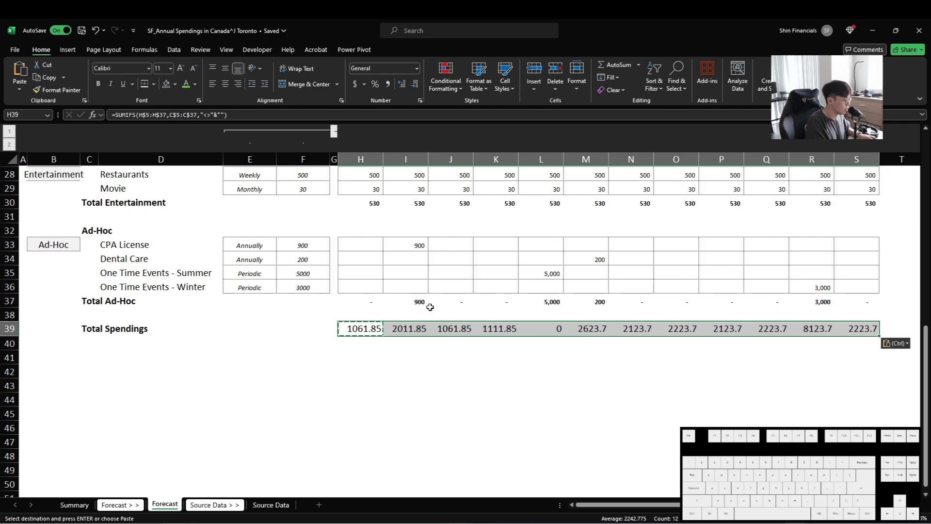
# - Make the Total Spendings monthly values bold and switch to the Summary sheet
pyautogui.hotkey('ctrl', 'b')
pyautogui.hotkey('ctrl', 'pageup')
pyautogui.hotkey('ctrl', 'pageup')
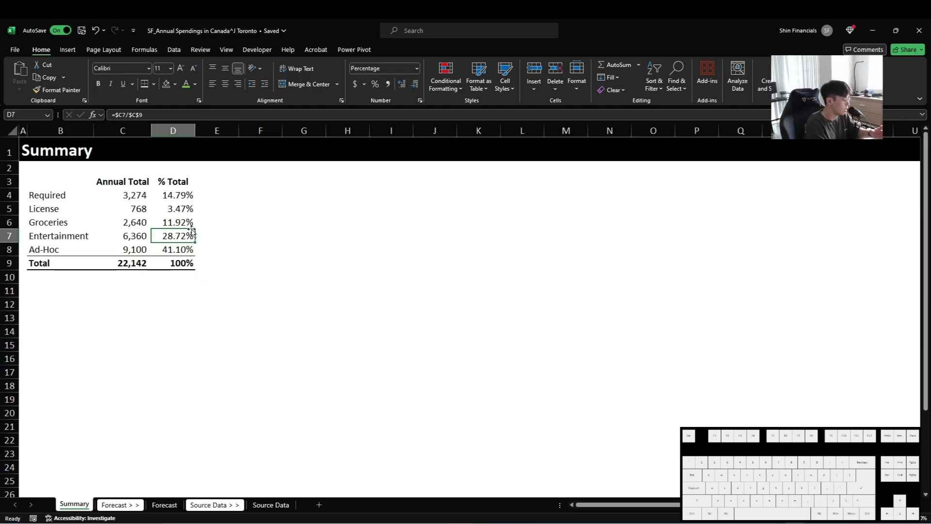